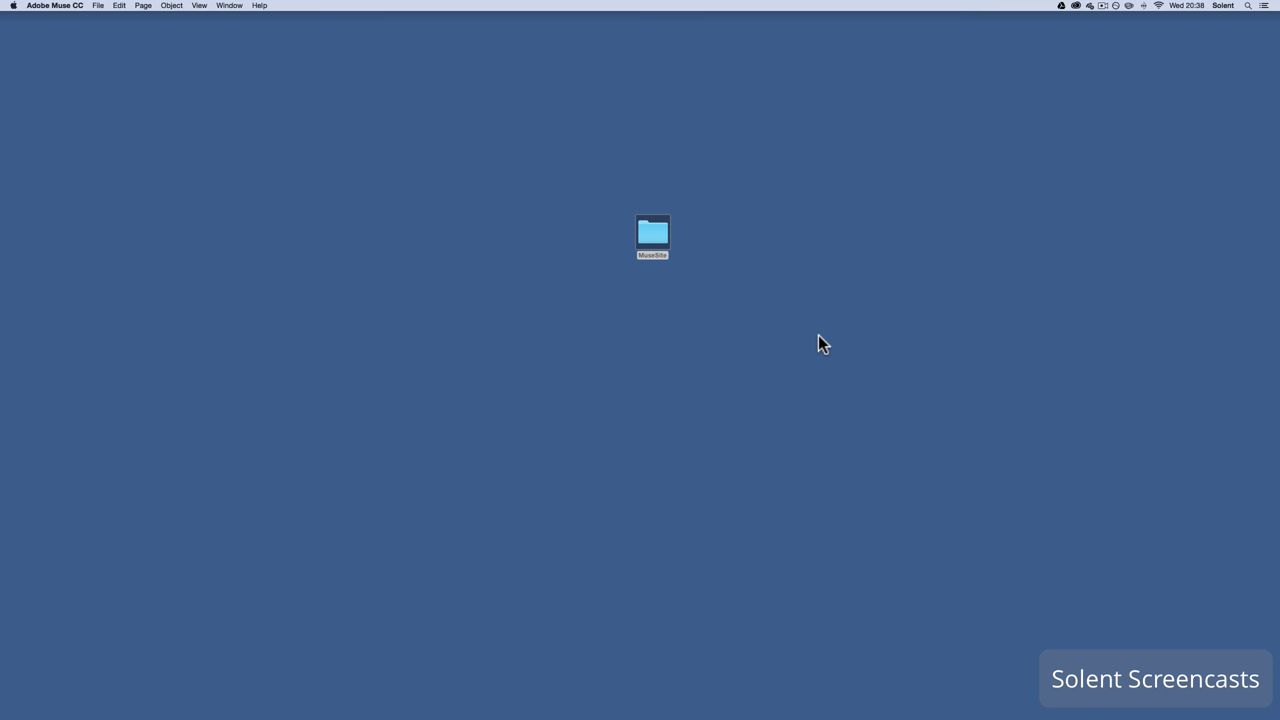
# Look through the BannerImgs, faces and ImagBlockImagesMuse image folders inside the MuseSite folder and close the window
pyautogui.doubleClick(652, 234)
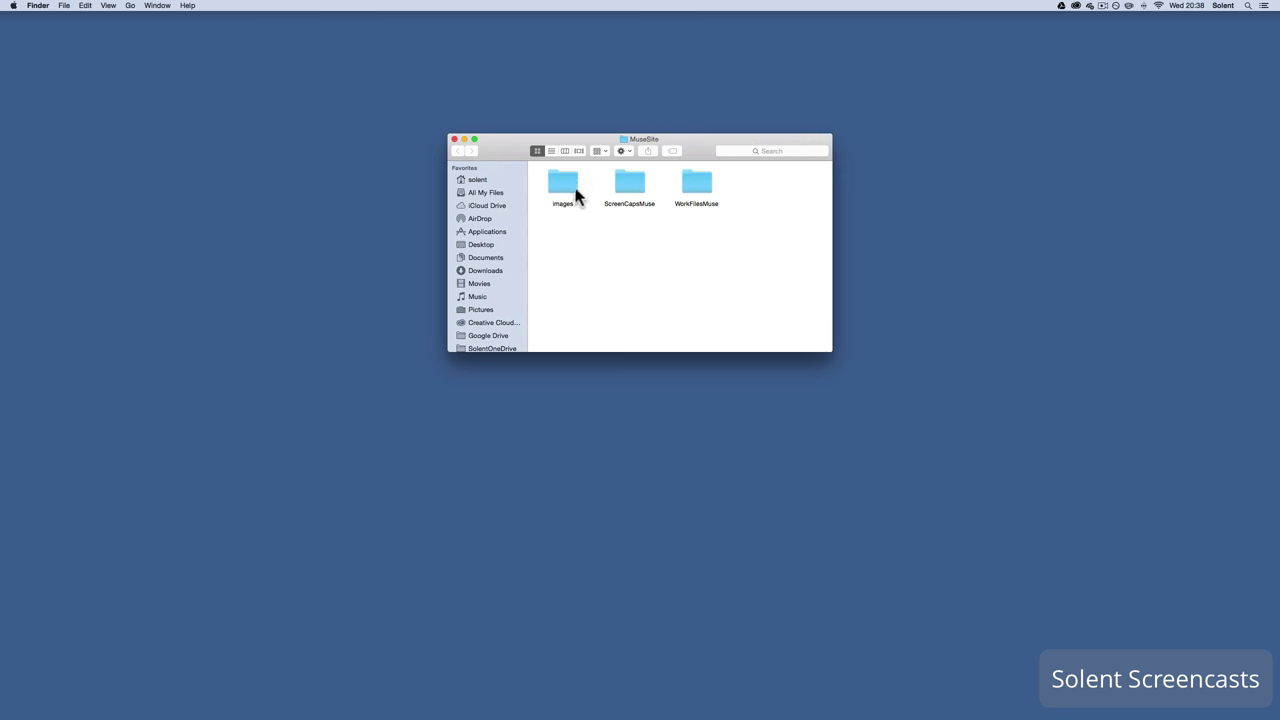
pyautogui.doubleClick(564, 190)
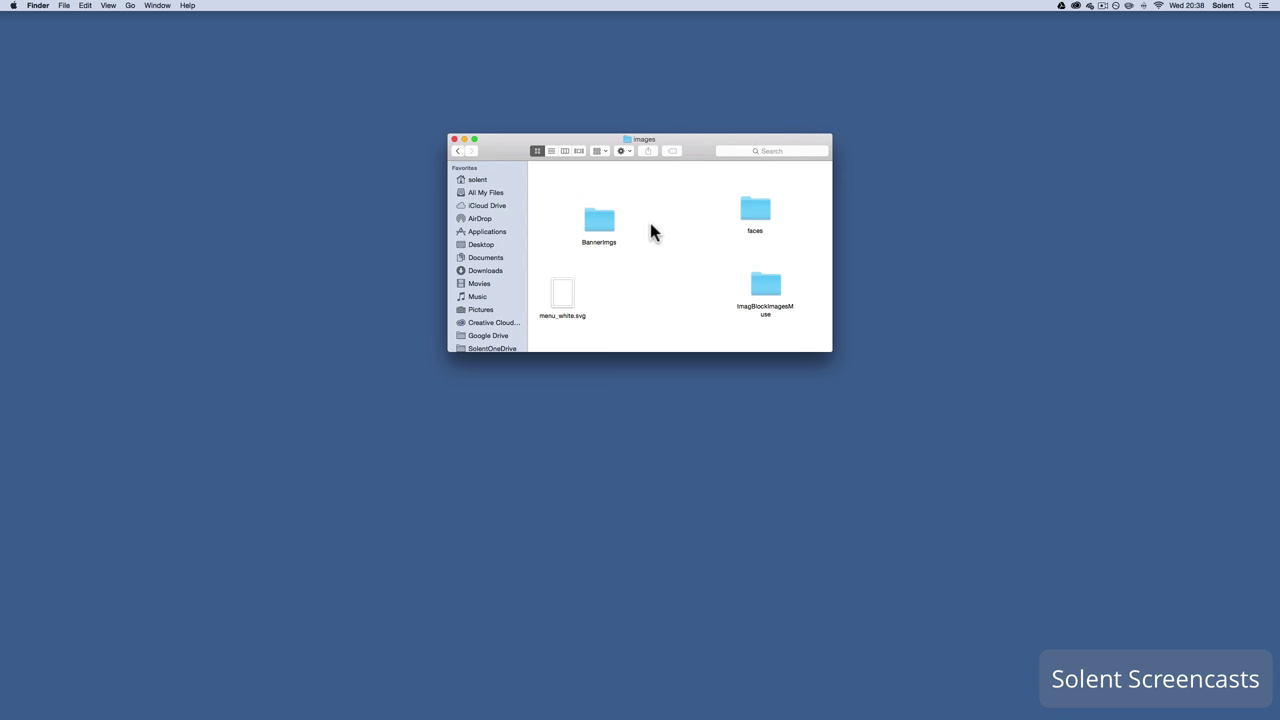
pyautogui.doubleClick(609, 218)
pyautogui.click(458, 155)
pyautogui.doubleClick(754, 215)
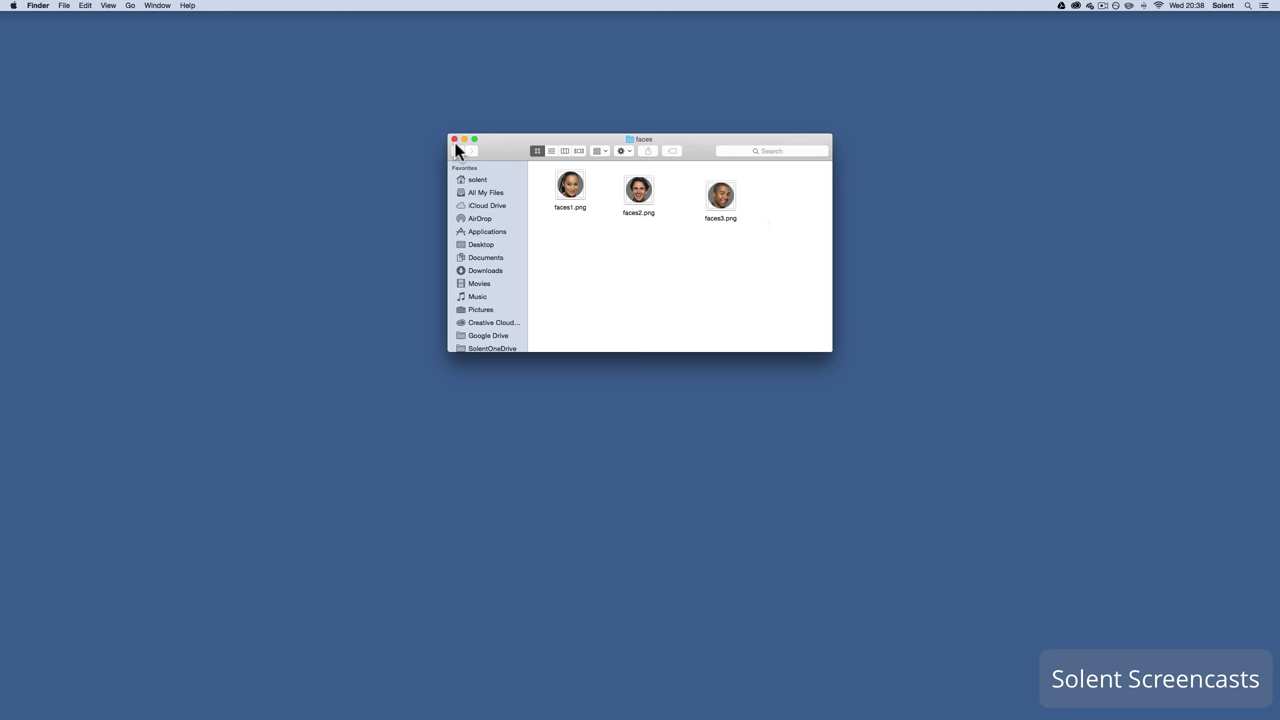
pyautogui.click(457, 150)
pyautogui.doubleClick(766, 285)
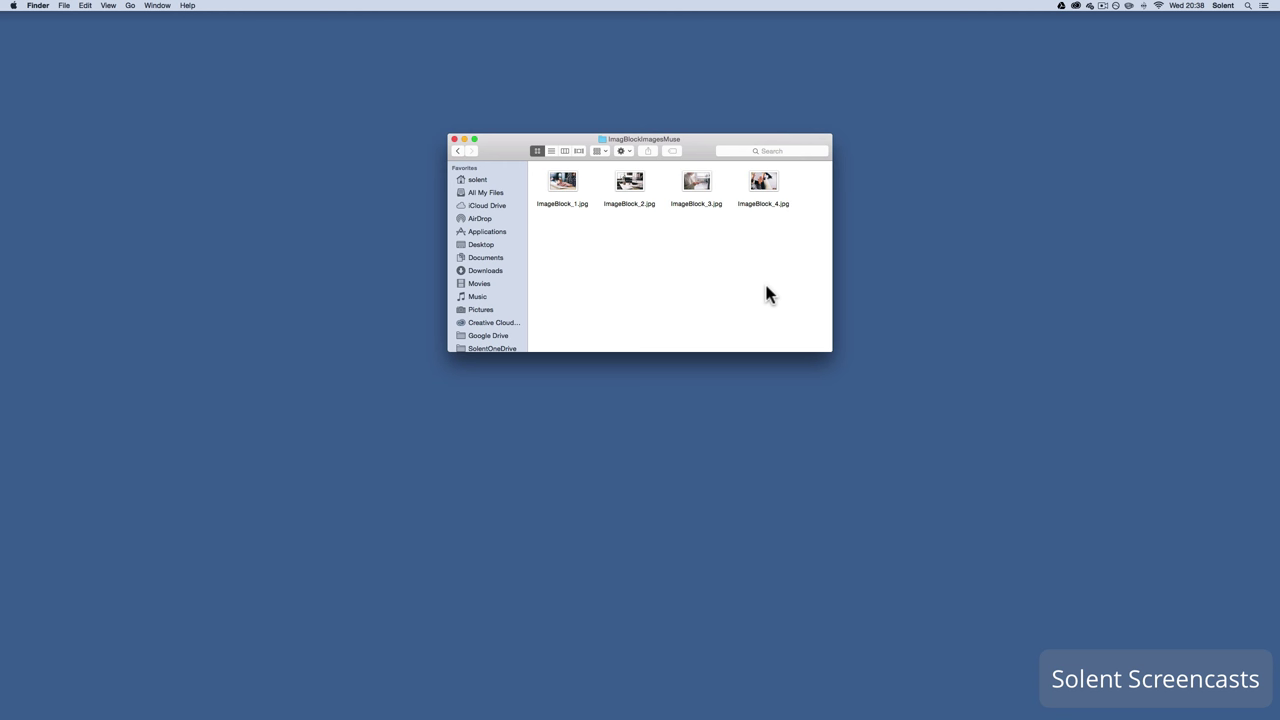
pyautogui.click(453, 139)
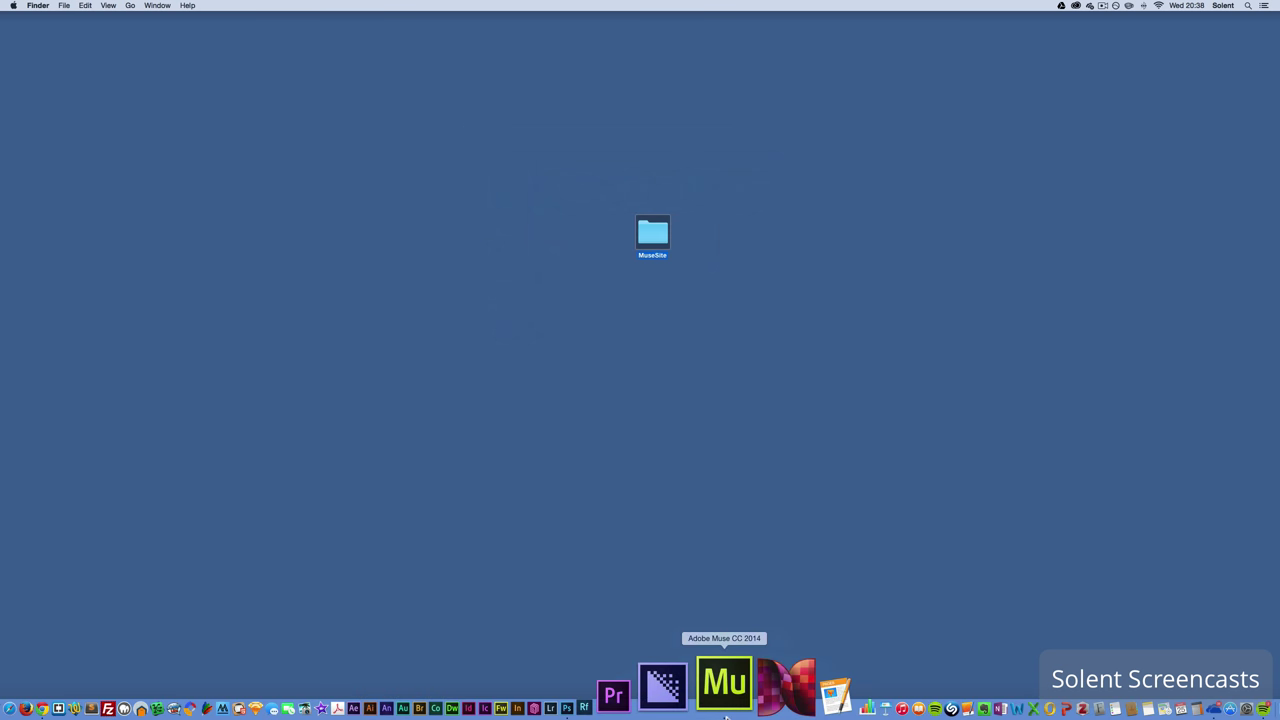
# Switch to Adobe Muse and start a new site with the Desktop initial layout and a minimum height of 1000
pyautogui.click(726, 708)
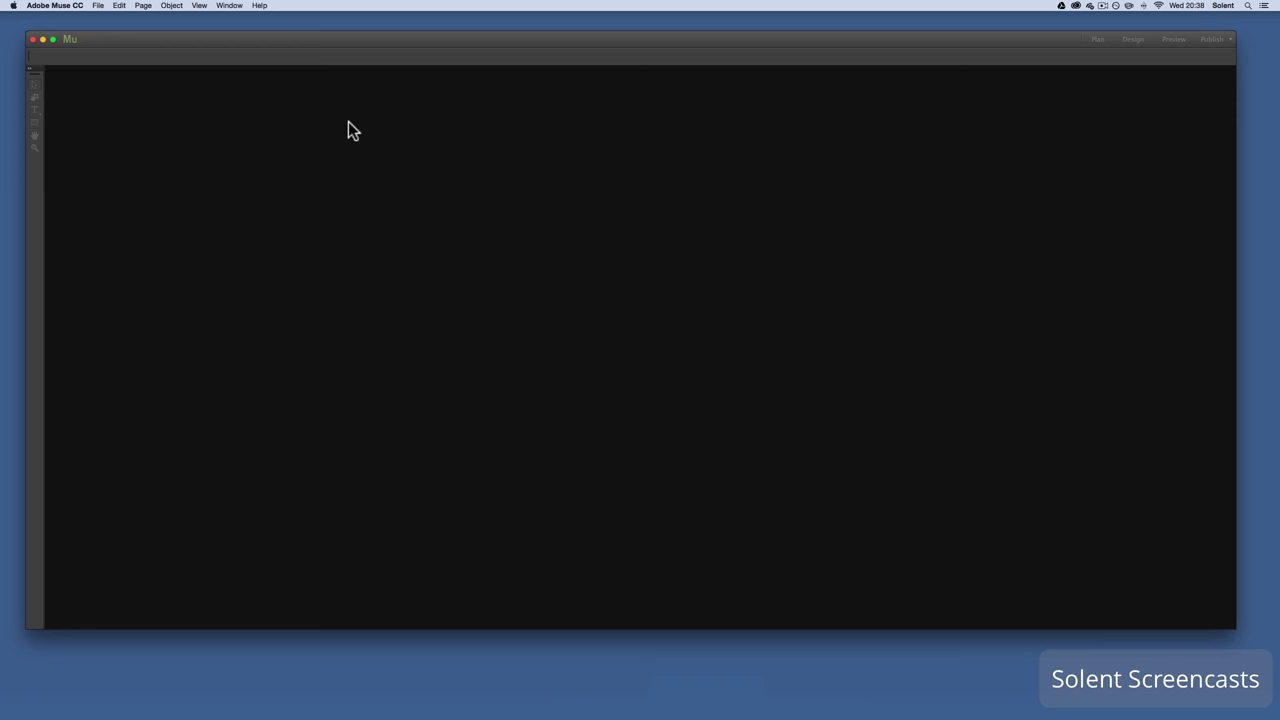
pyautogui.click(98, 5)
pyautogui.click(112, 18)
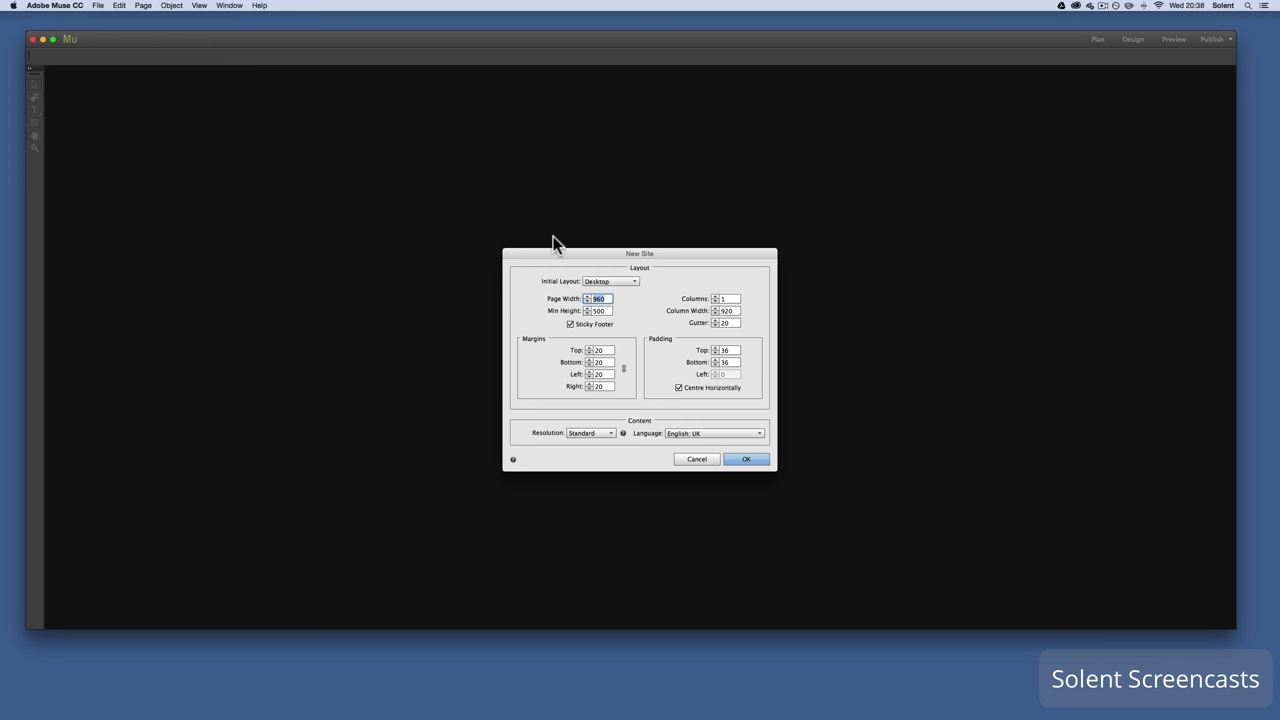
pyautogui.click(634, 282)
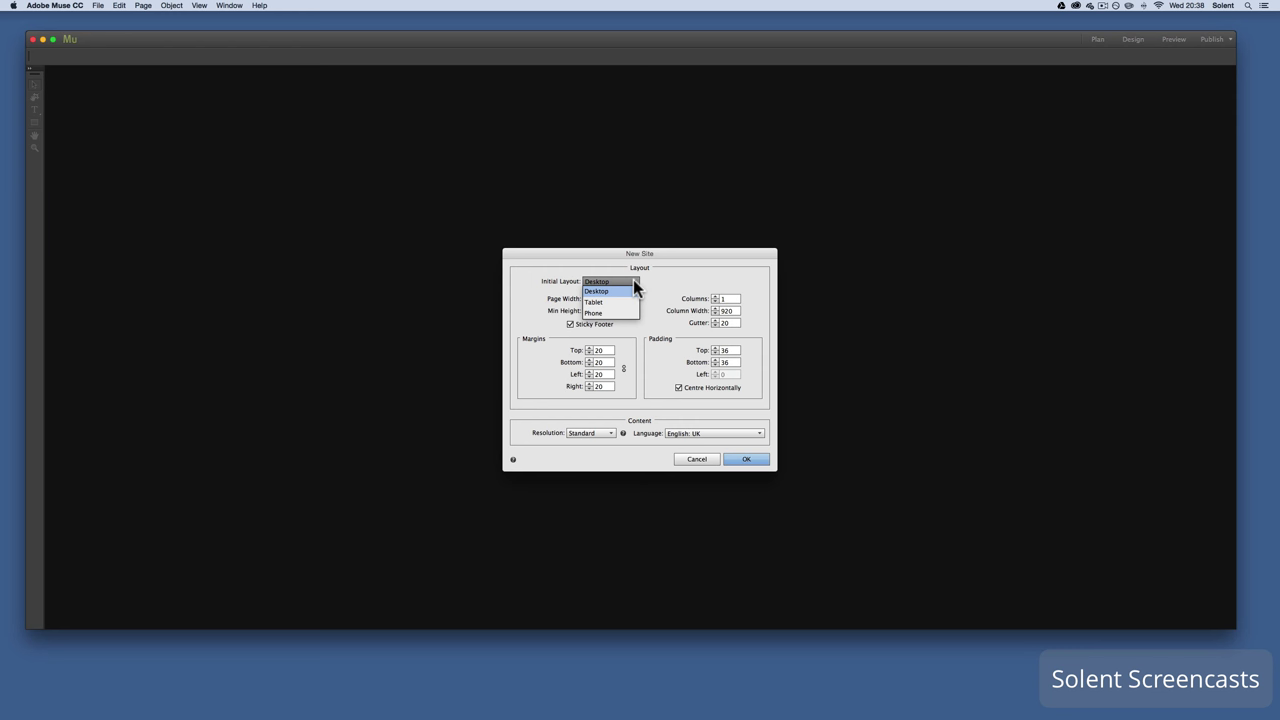
pyautogui.click(694, 285)
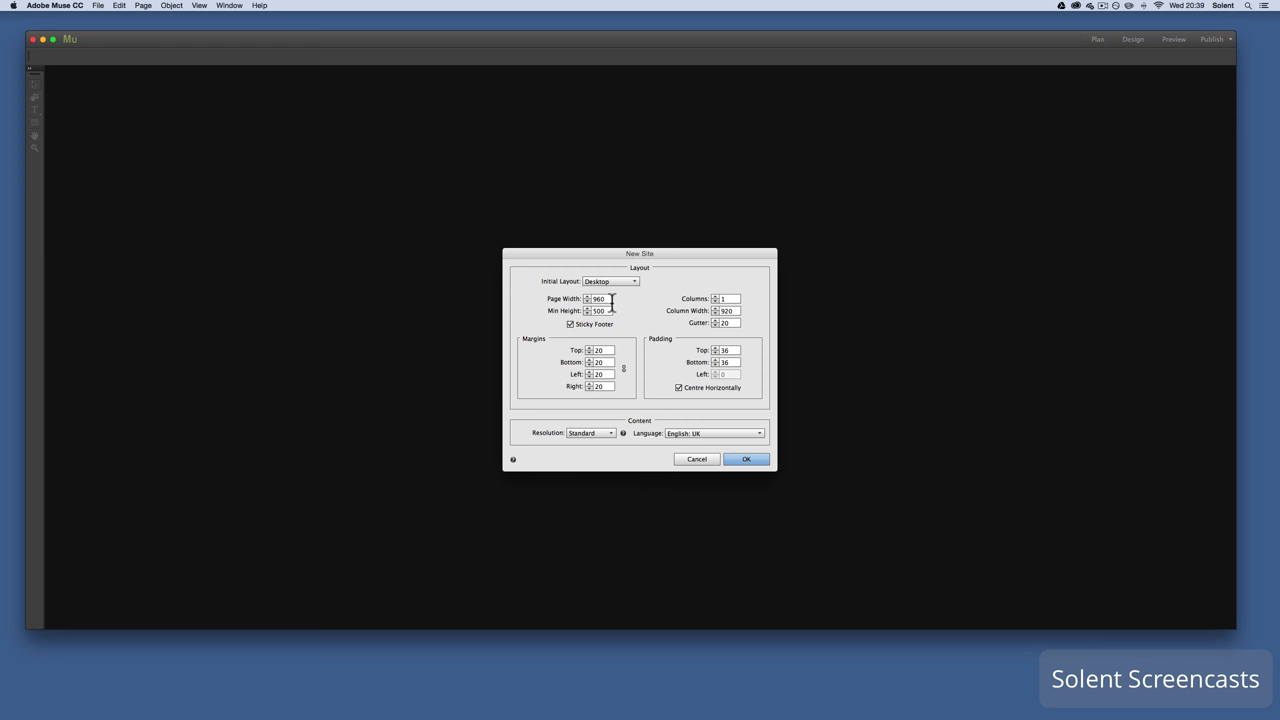
pyautogui.click(558, 312)
pyautogui.write('1000')
# Set the new site's top and bottom margins to 0, left and right margins to 4, and columns to 12
pyautogui.click(558, 352)
pyautogui.write('0')
pyautogui.press('Tab')
pyautogui.click(711, 299)
# Set top and bottom padding to 0, keep the Standard resolution, and create the site
pyautogui.click(692, 351)
pyautogui.write('0')
pyautogui.click(731, 364)
pyautogui.write('0')
pyautogui.click(607, 433)
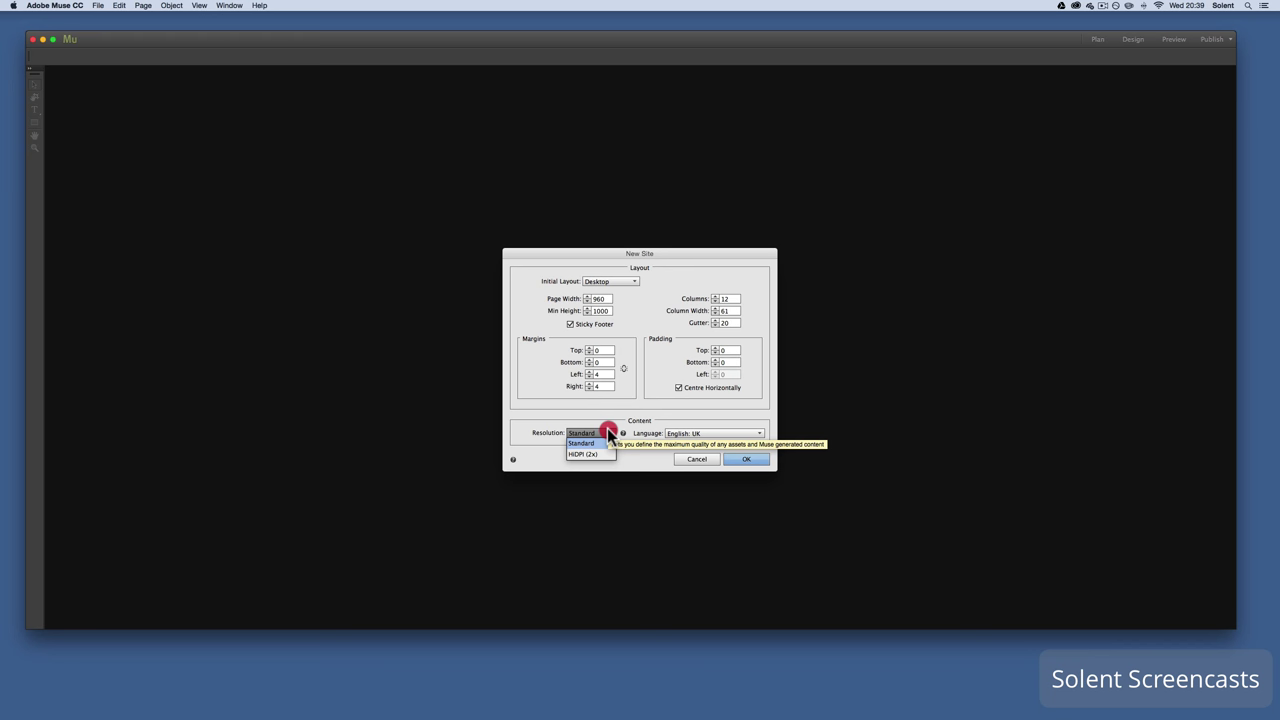
pyautogui.click(604, 420)
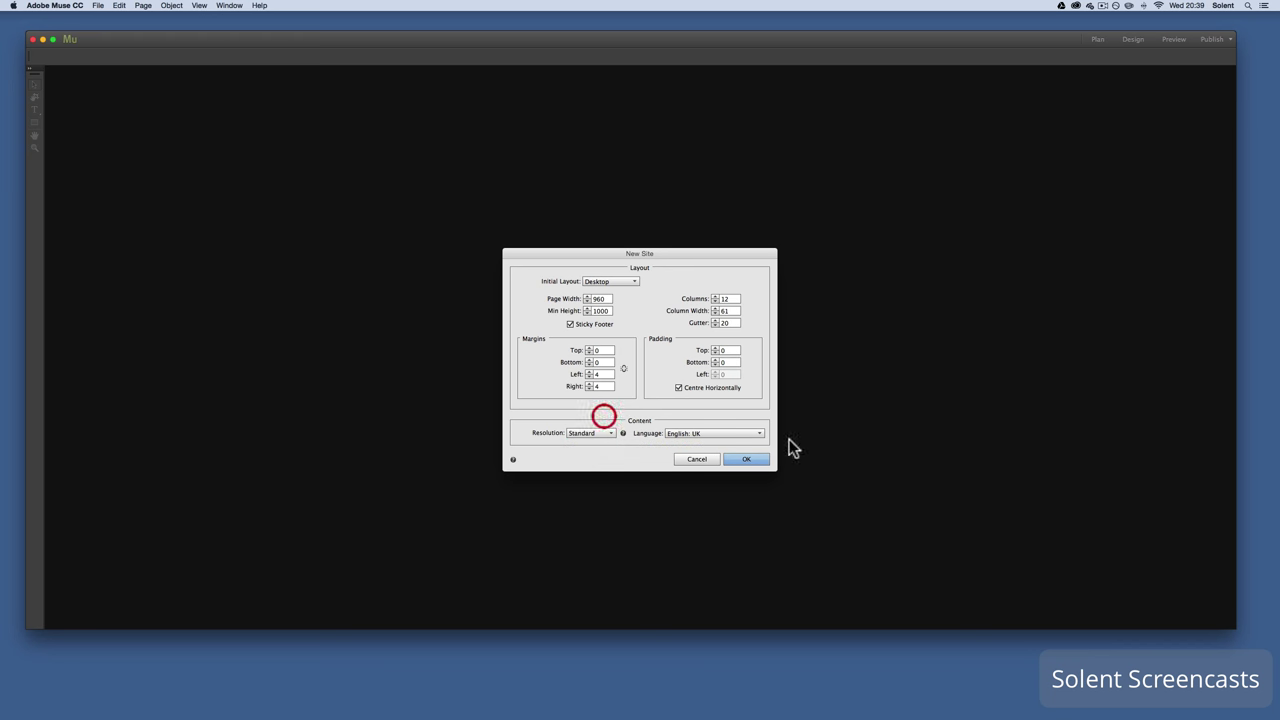
pyautogui.click(759, 459)
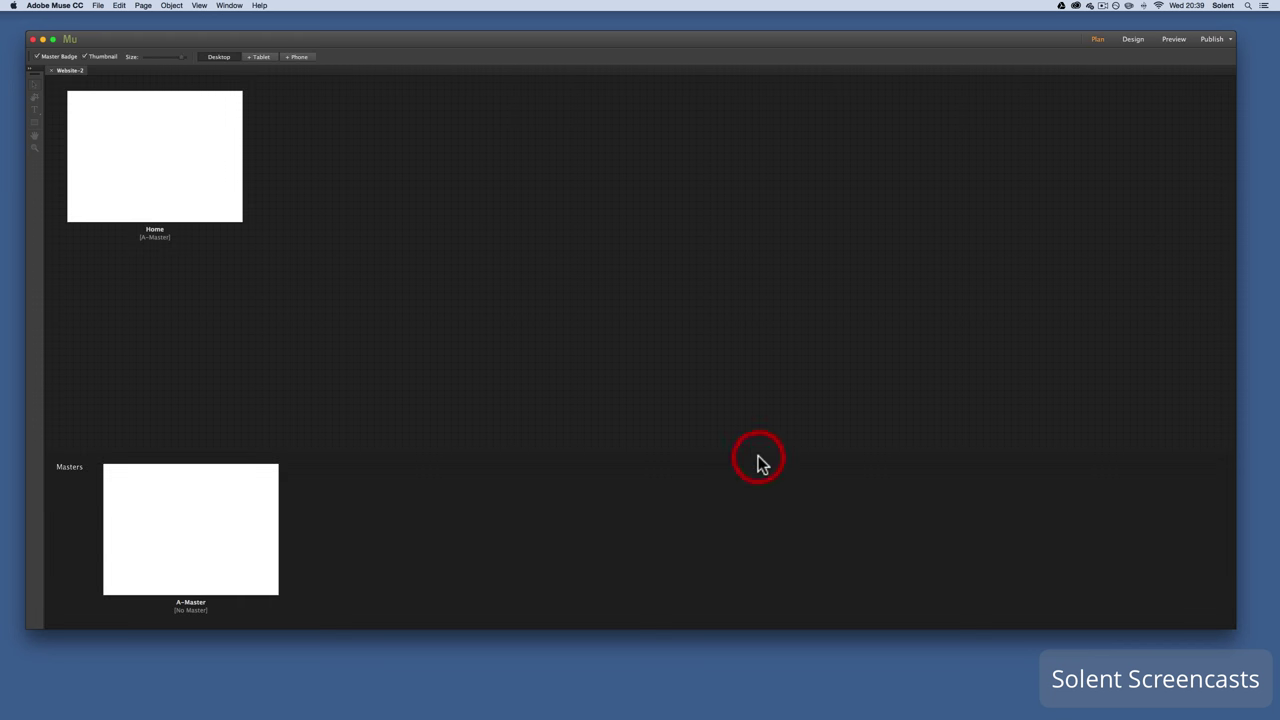
# Open the A-Master page to view its column guides and return to the site plan
pyautogui.moveTo(226, 490)
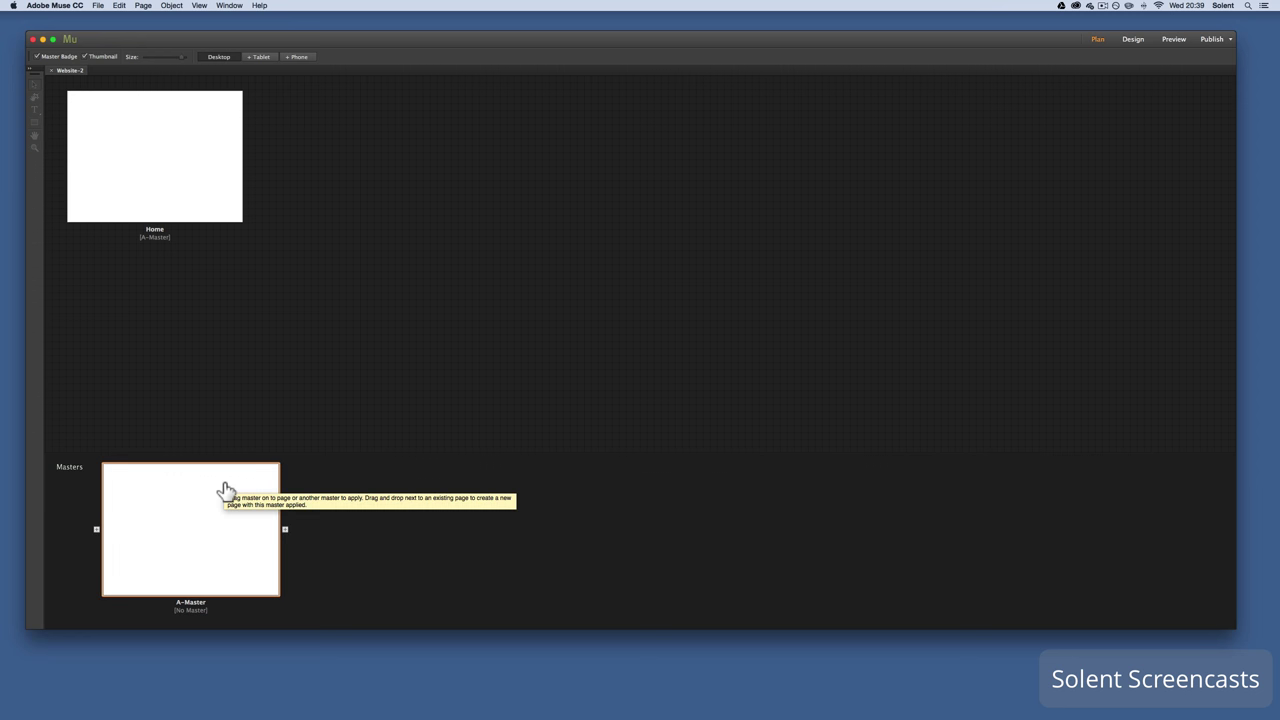
pyautogui.doubleClick(224, 489)
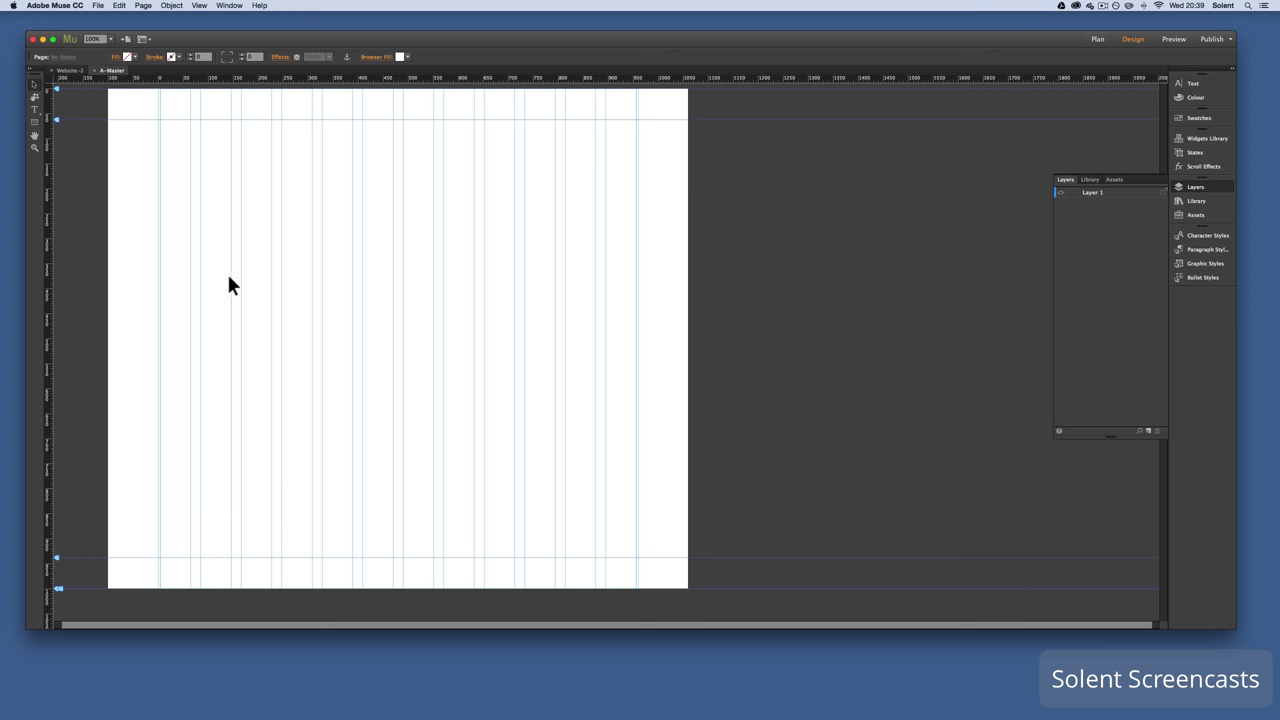
pyautogui.click(68, 72)
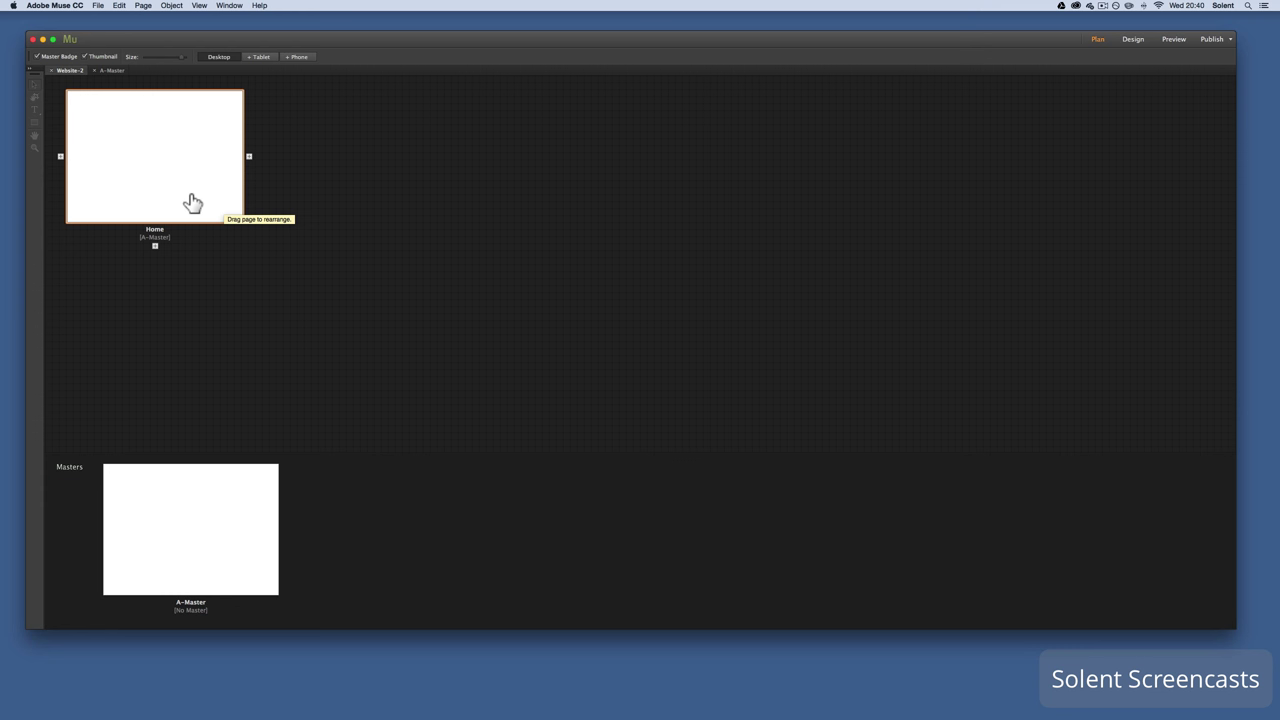
# Save the site as MuseProject1 in the MuseSite folder
pyautogui.click(99, 6)
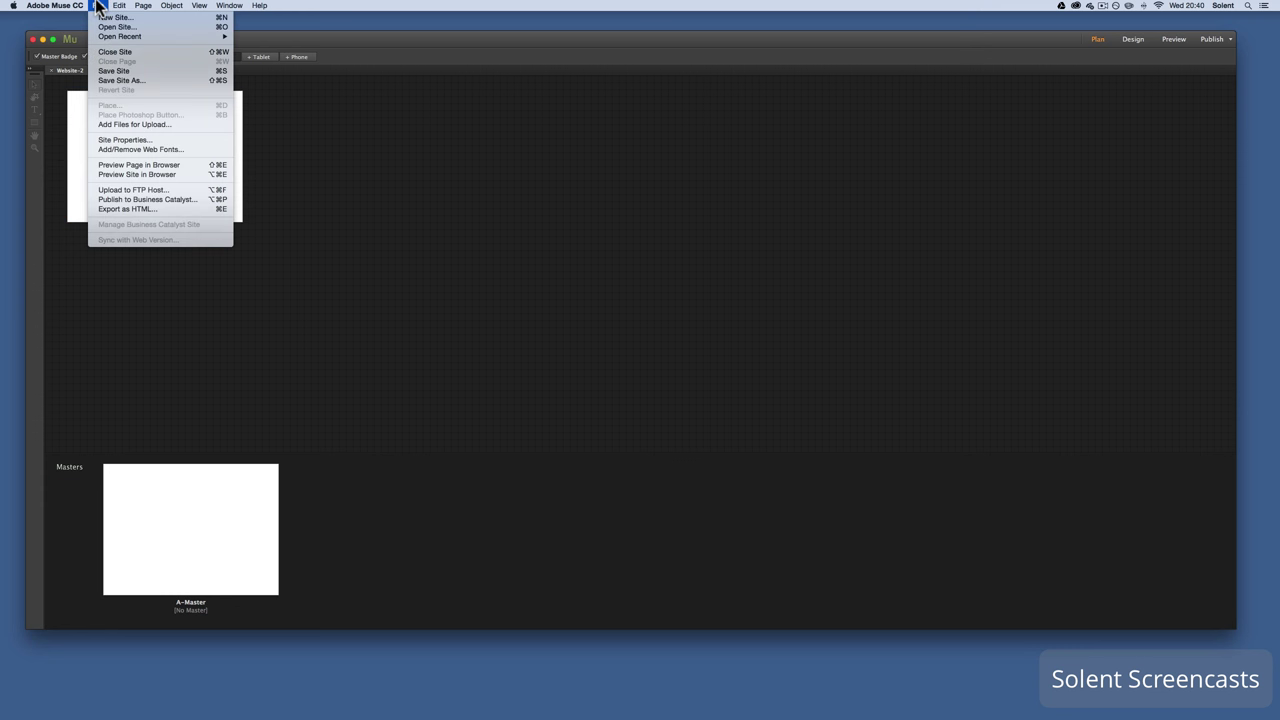
pyautogui.click(122, 80)
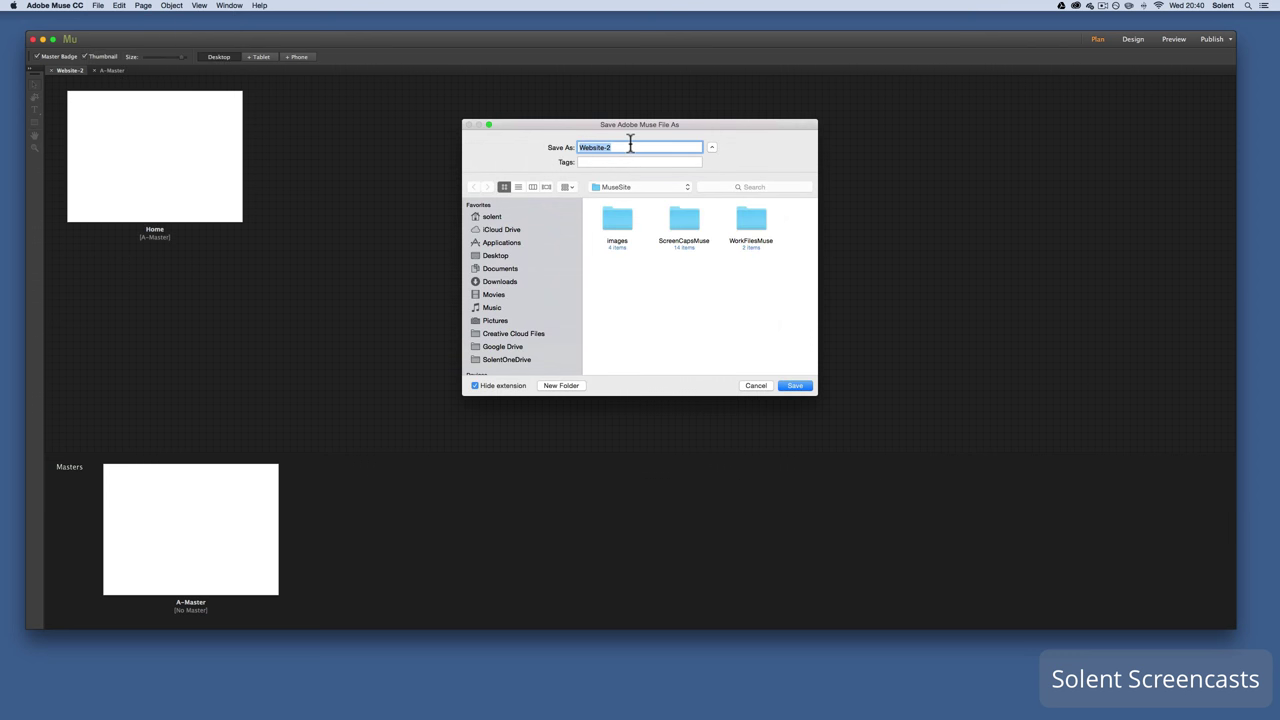
pyautogui.write('MuseProject1')
pyautogui.click(796, 386)
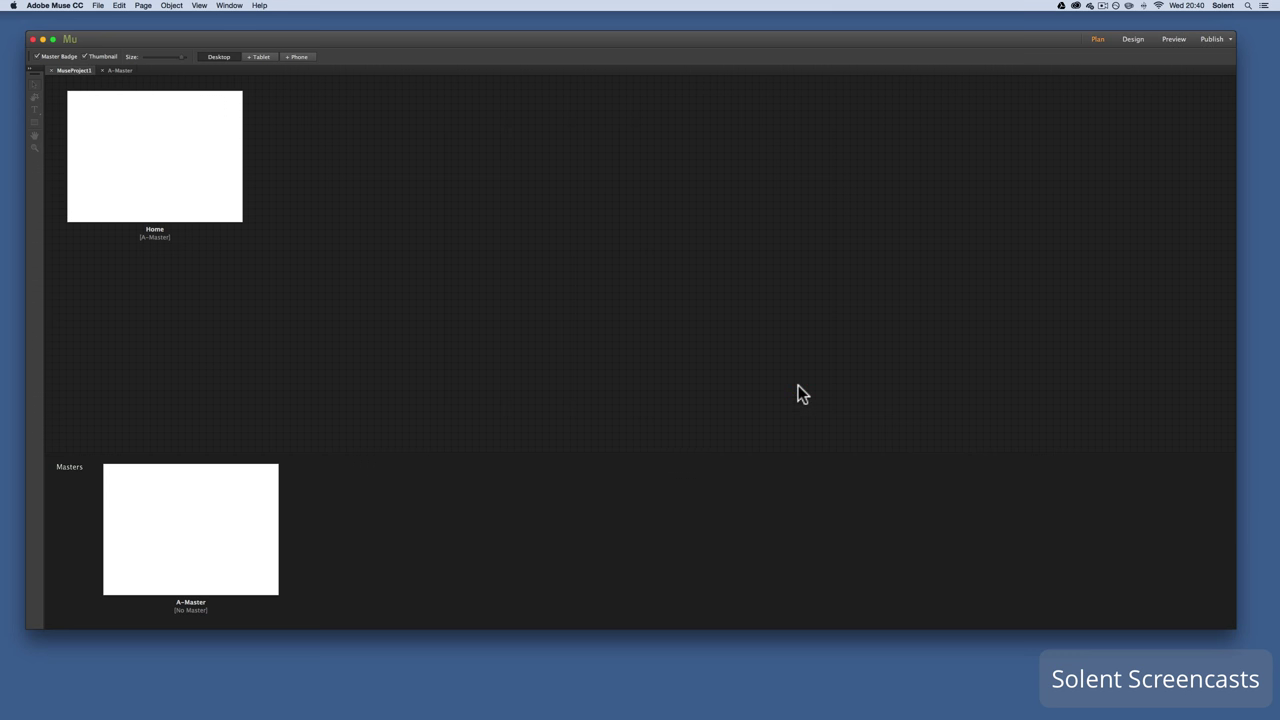
# Add two top-level pages after Home, named About and Gallery
pyautogui.moveTo(233, 157)
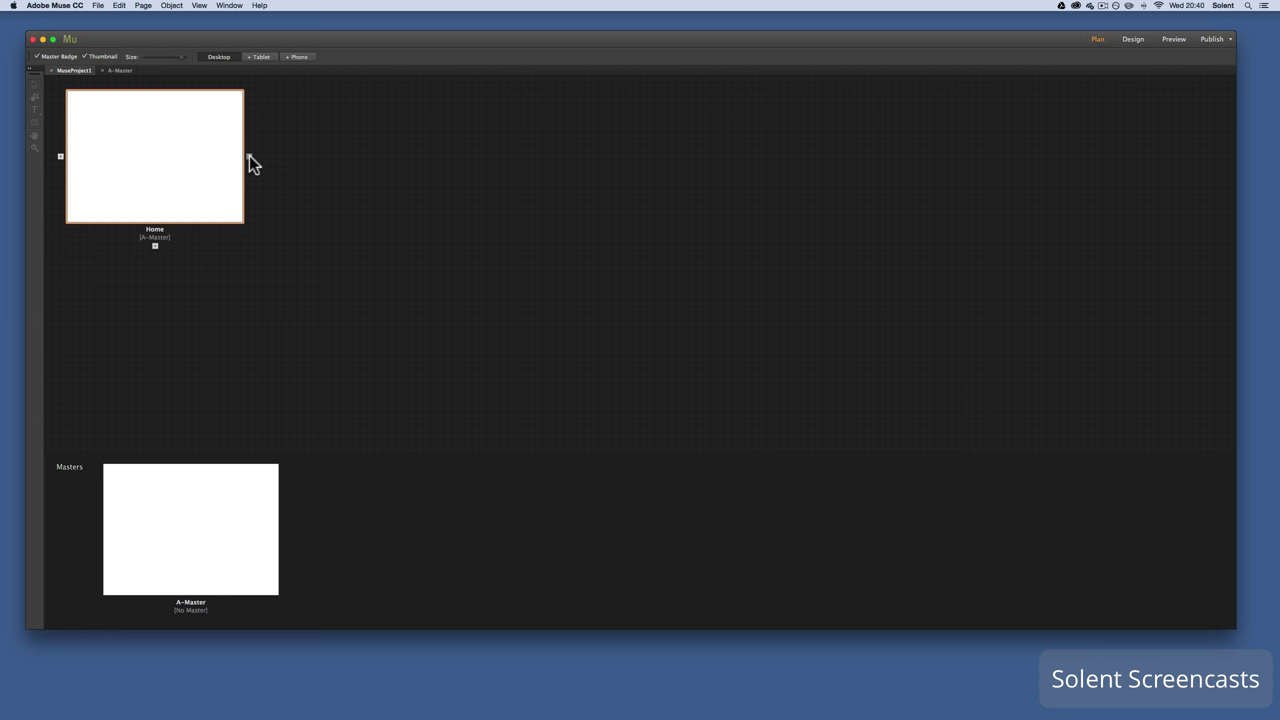
pyautogui.click(249, 156)
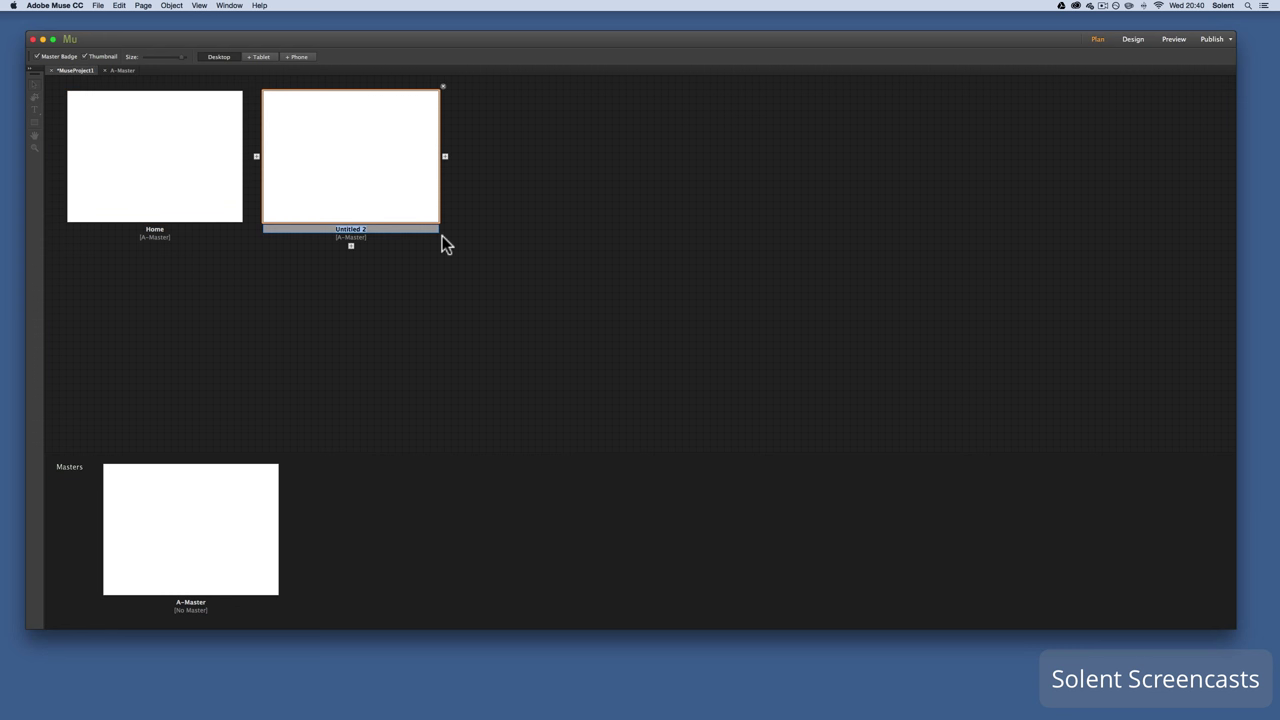
pyautogui.write('About')
pyautogui.click(445, 156)
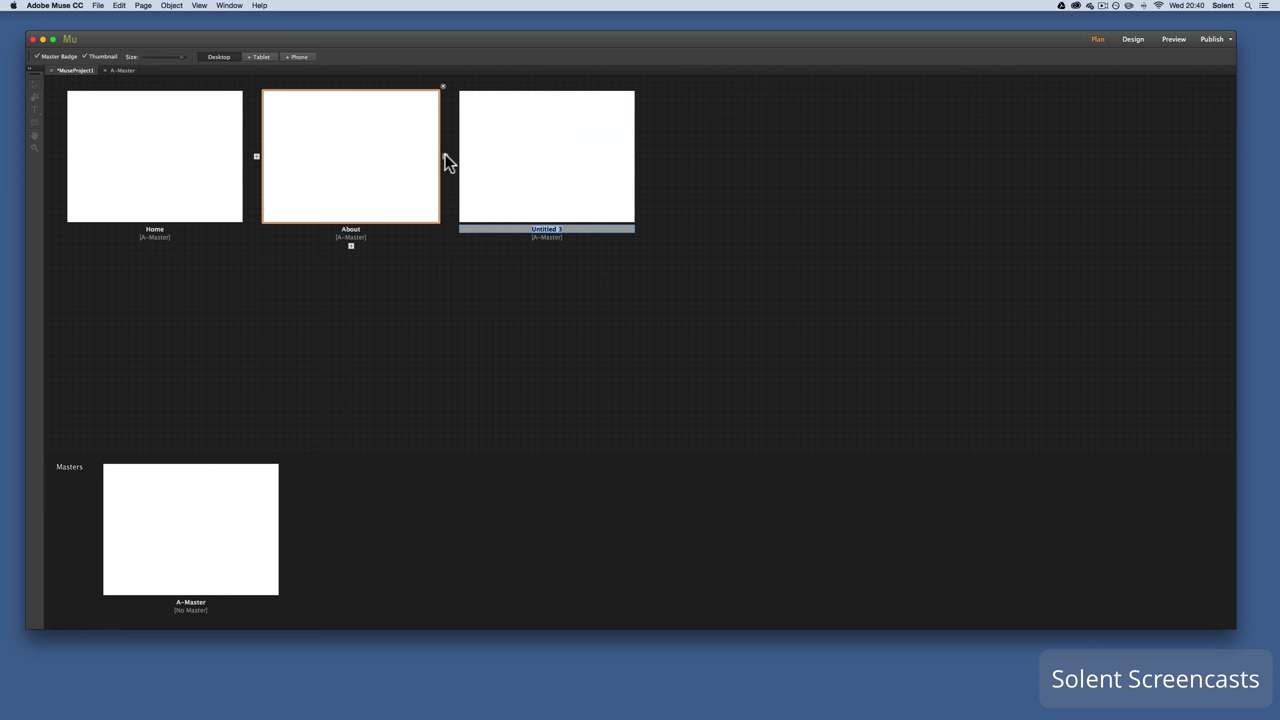
pyautogui.write('Gallery')
pyautogui.click(488, 160)
# Add a page after Gallery and name it Contact, correcting the spelling of the name
pyautogui.click(641, 157)
pyautogui.write('Co')
pyautogui.write('ntacs')
pyautogui.click(663, 227)
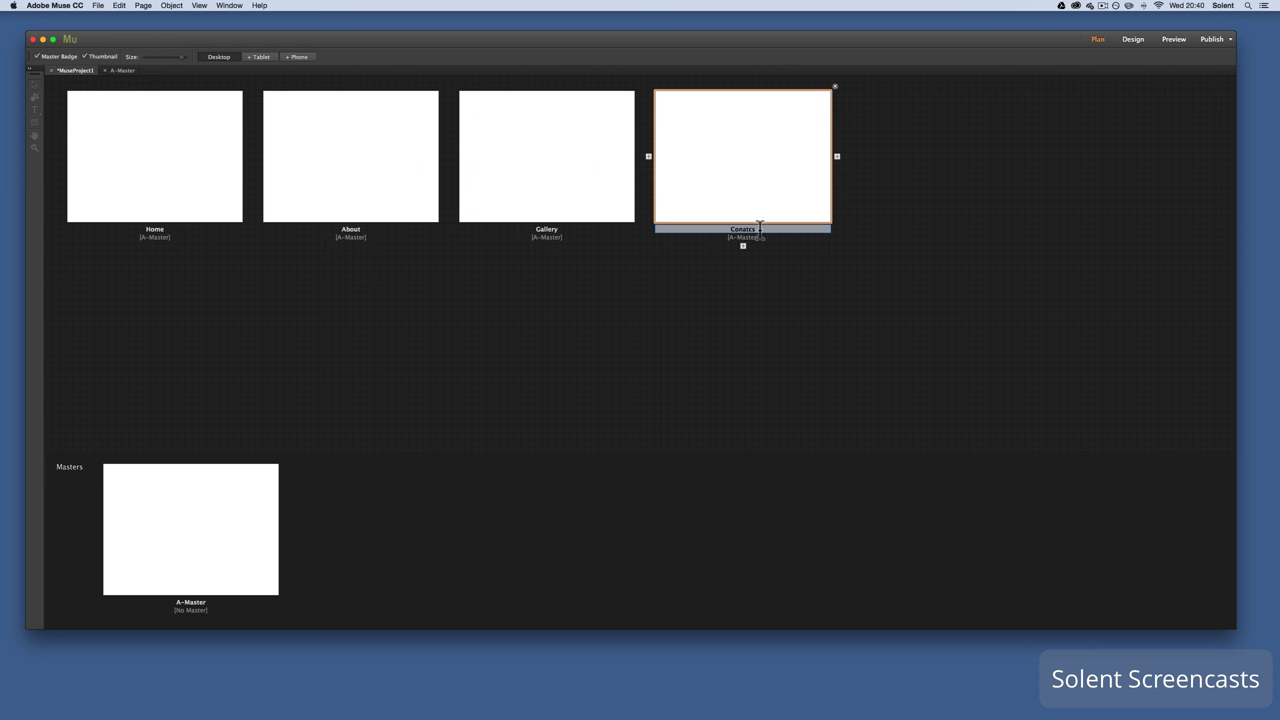
pyautogui.press('BackSpace')
pyautogui.write('t')
pyautogui.click(754, 274)
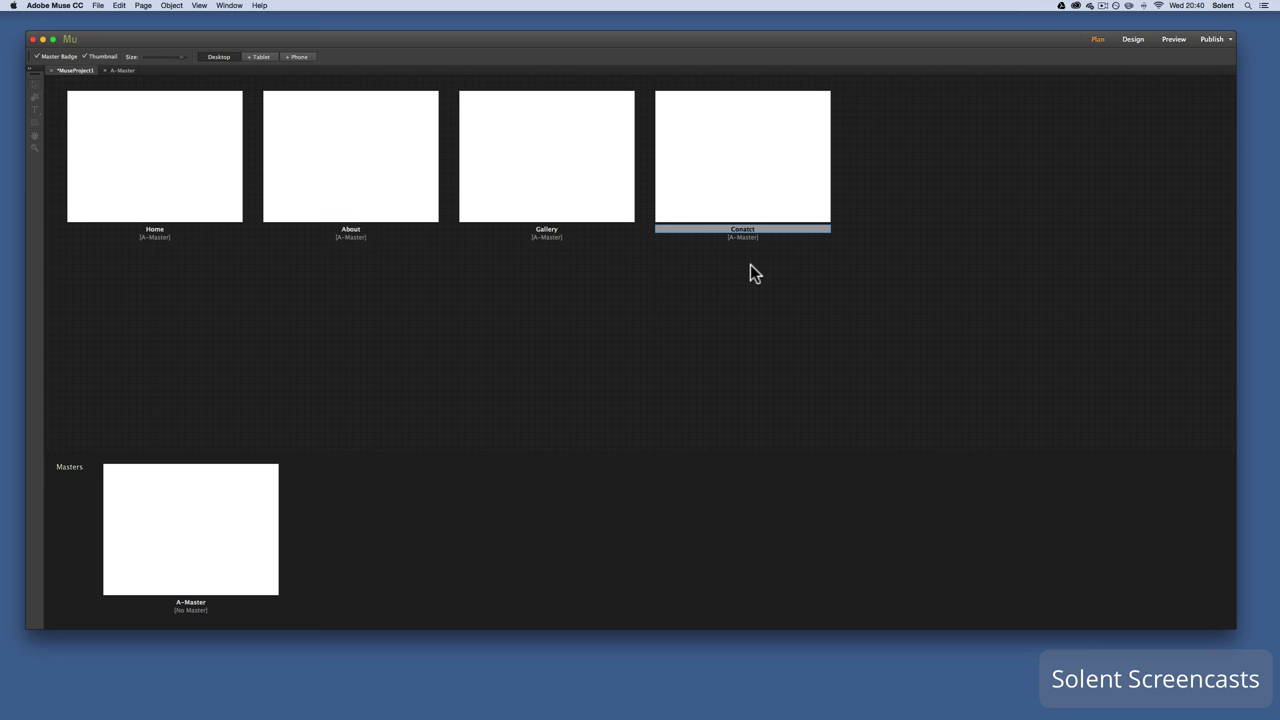
pyautogui.doubleClick(757, 229)
pyautogui.press('BackSpace')
pyautogui.press('BackSpace')
pyautogui.write('act')
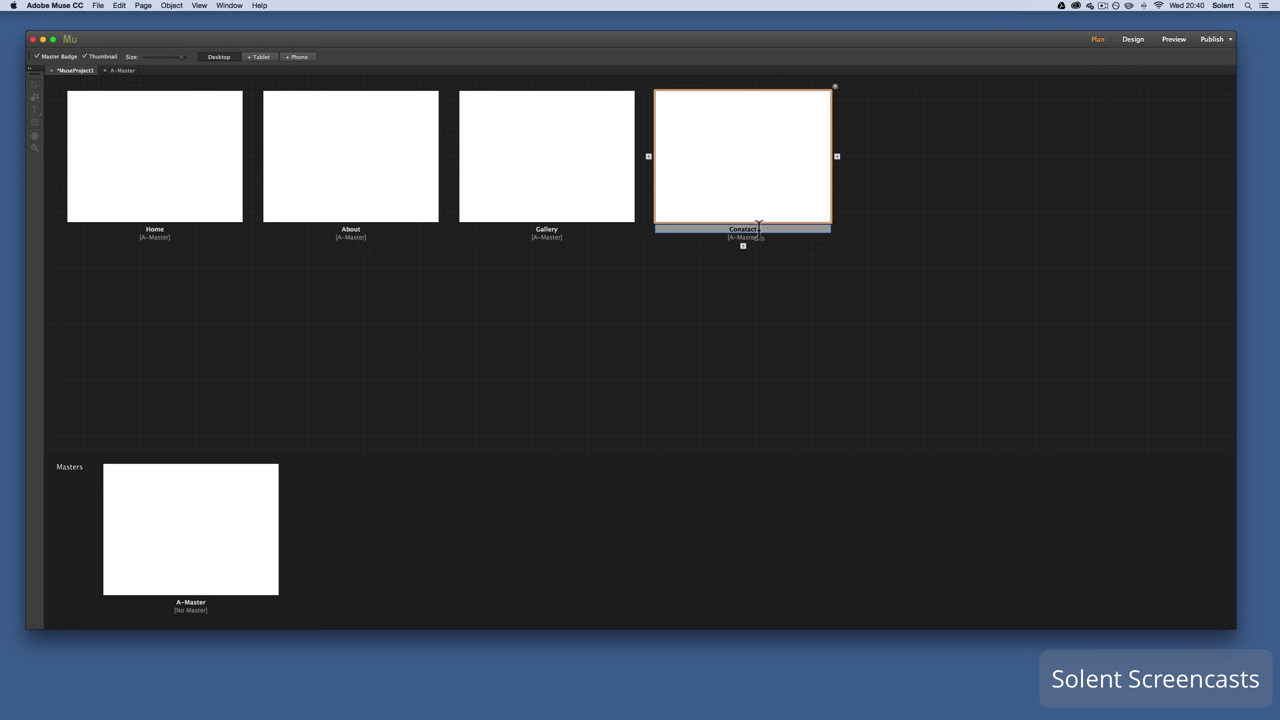
pyautogui.click(711, 306)
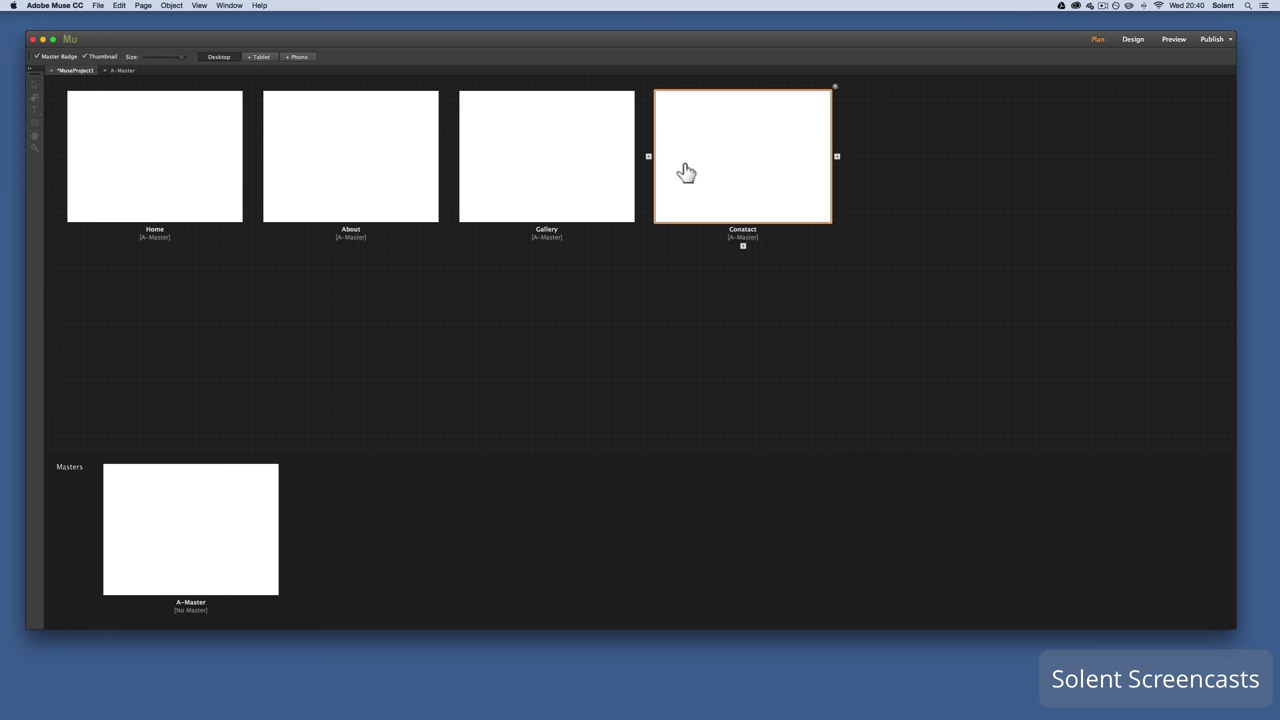
pyautogui.doubleClick(743, 230)
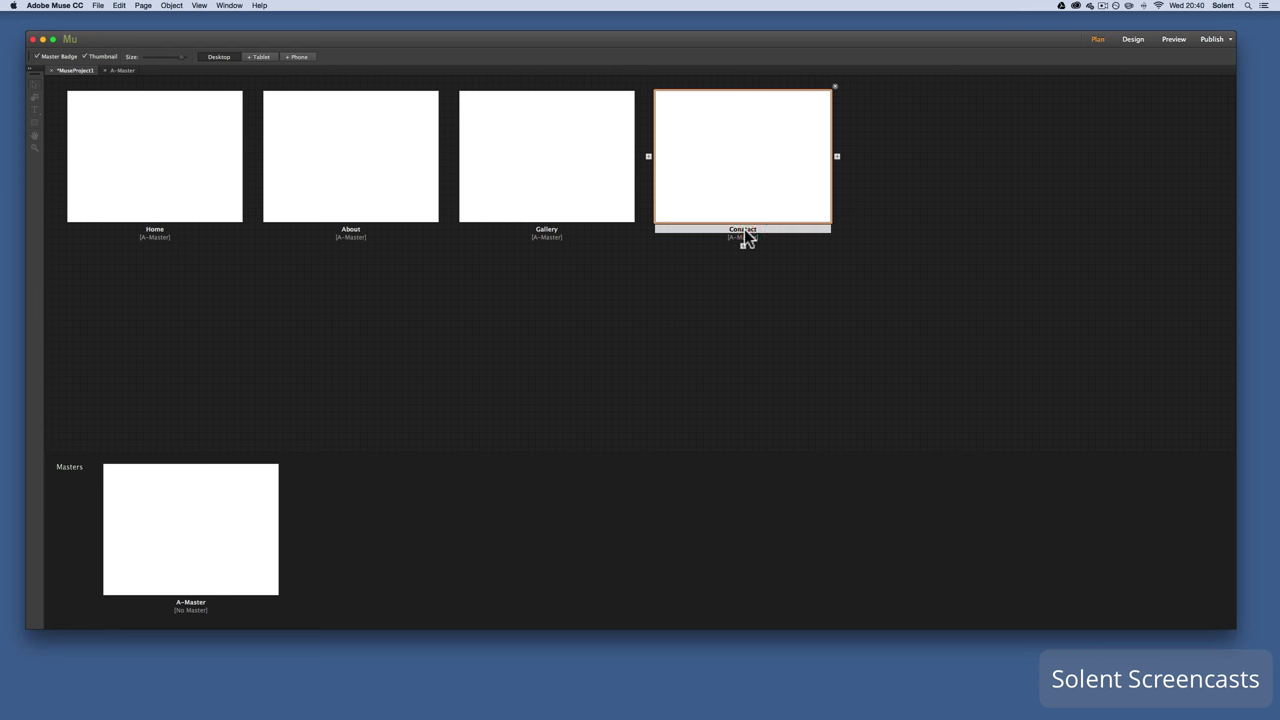
pyautogui.doubleClick(744, 229)
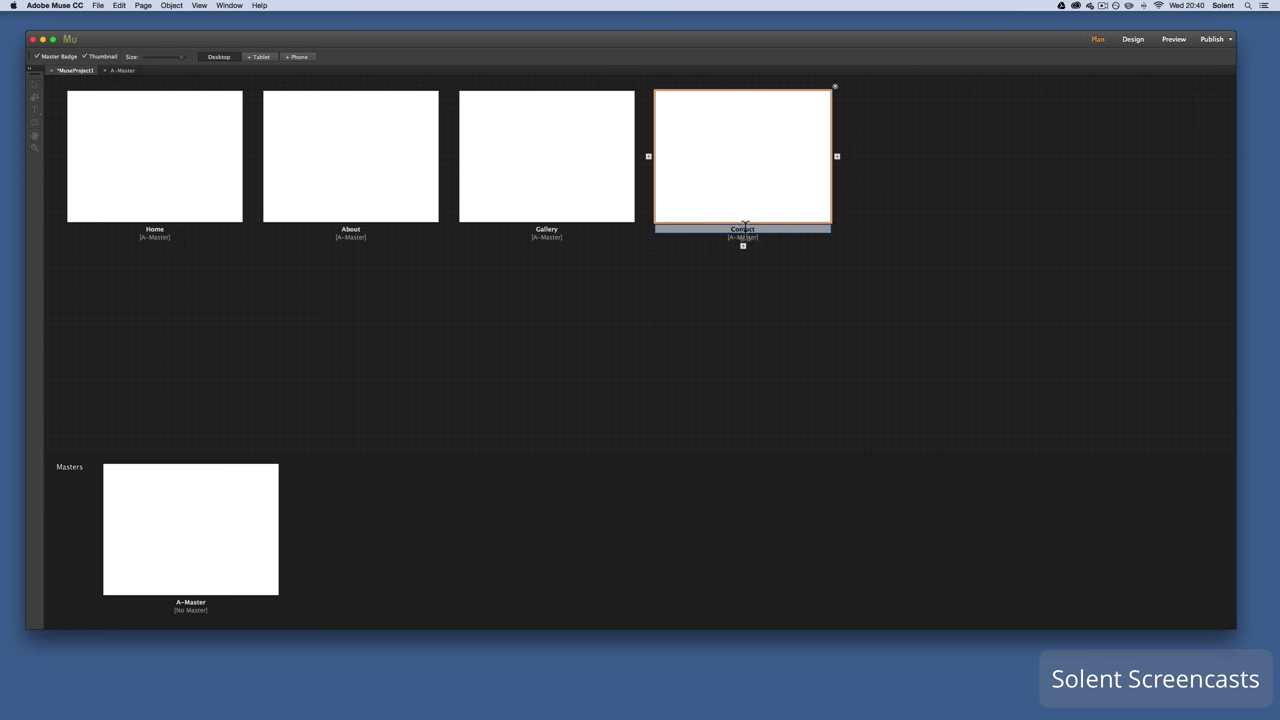
pyautogui.click(674, 283)
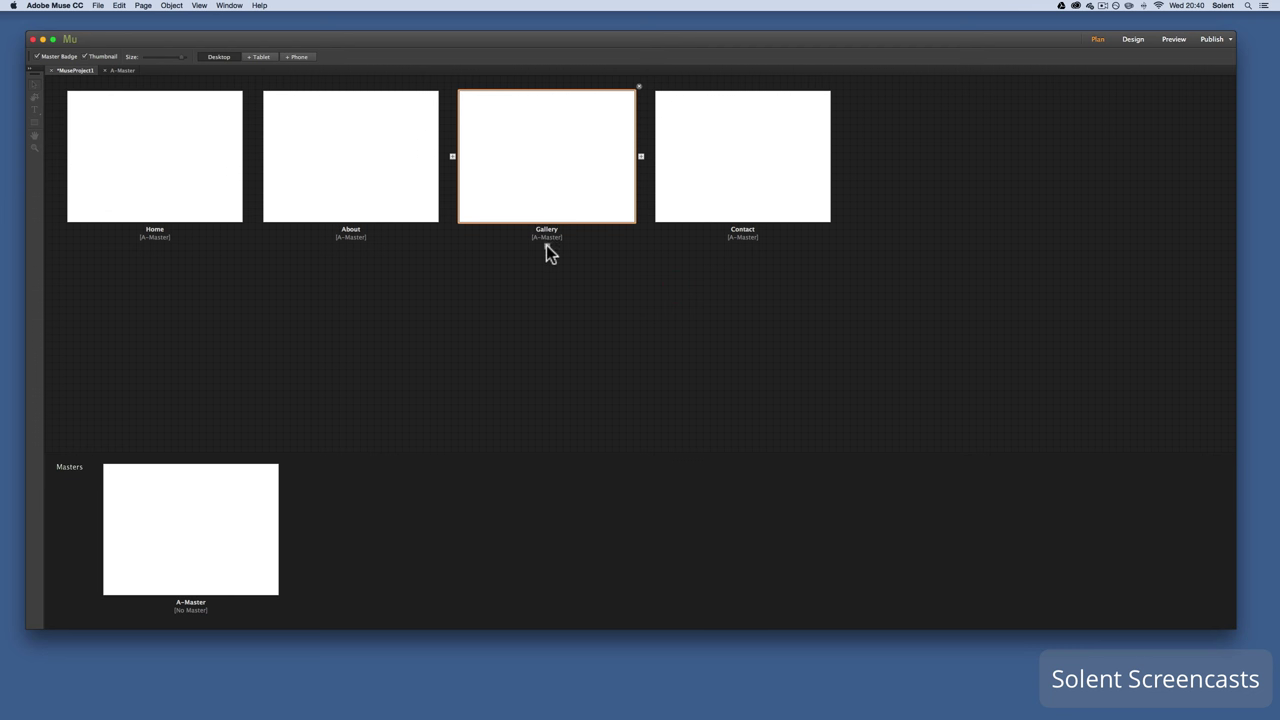
# Try adding a child page below the About page and undo the addition
pyautogui.click(351, 246)
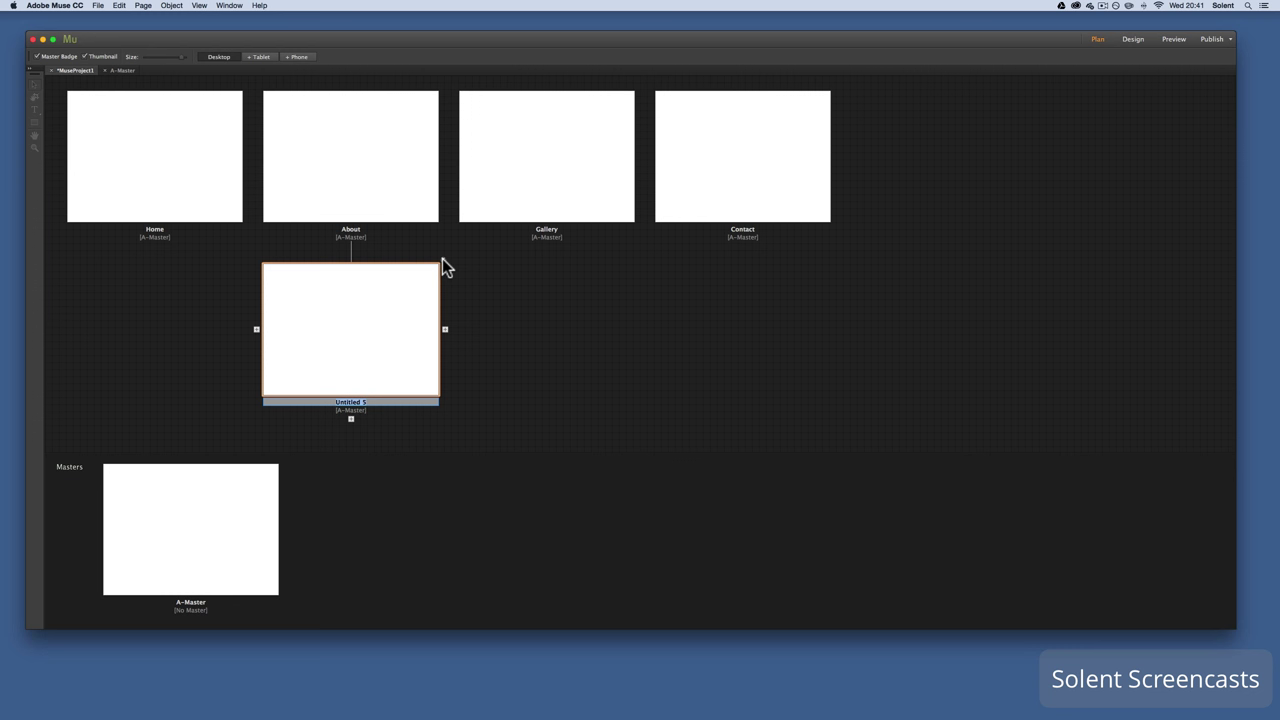
pyautogui.press('super+z')
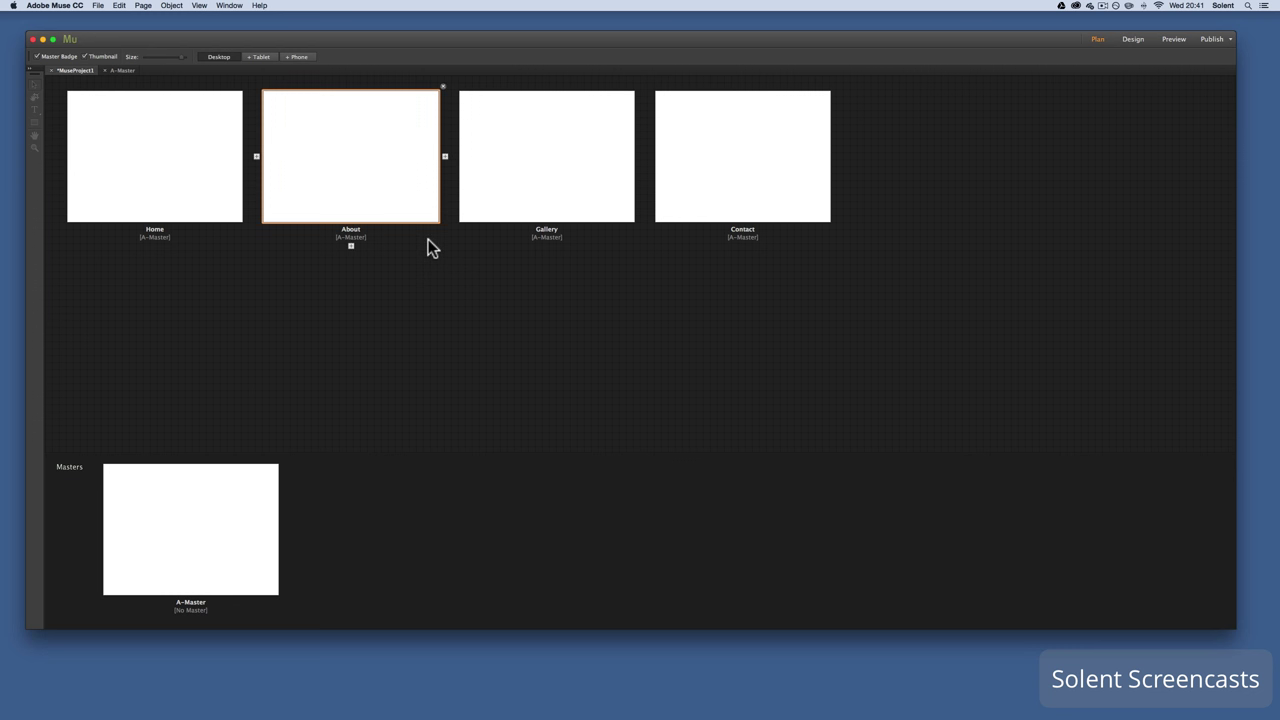
# Save the site and slightly reduce the size of the page thumbnails in the site plan
pyautogui.press('super+s')
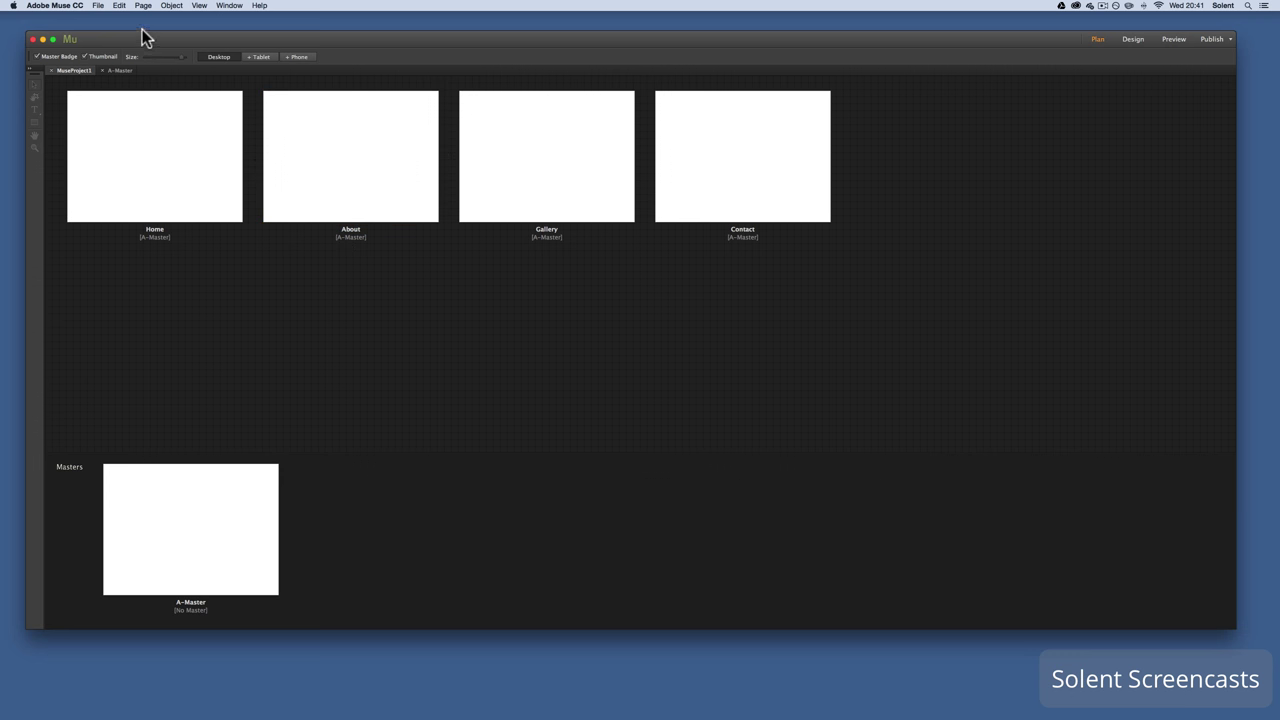
pyautogui.moveTo(176, 57); pyautogui.dragTo(182, 63)
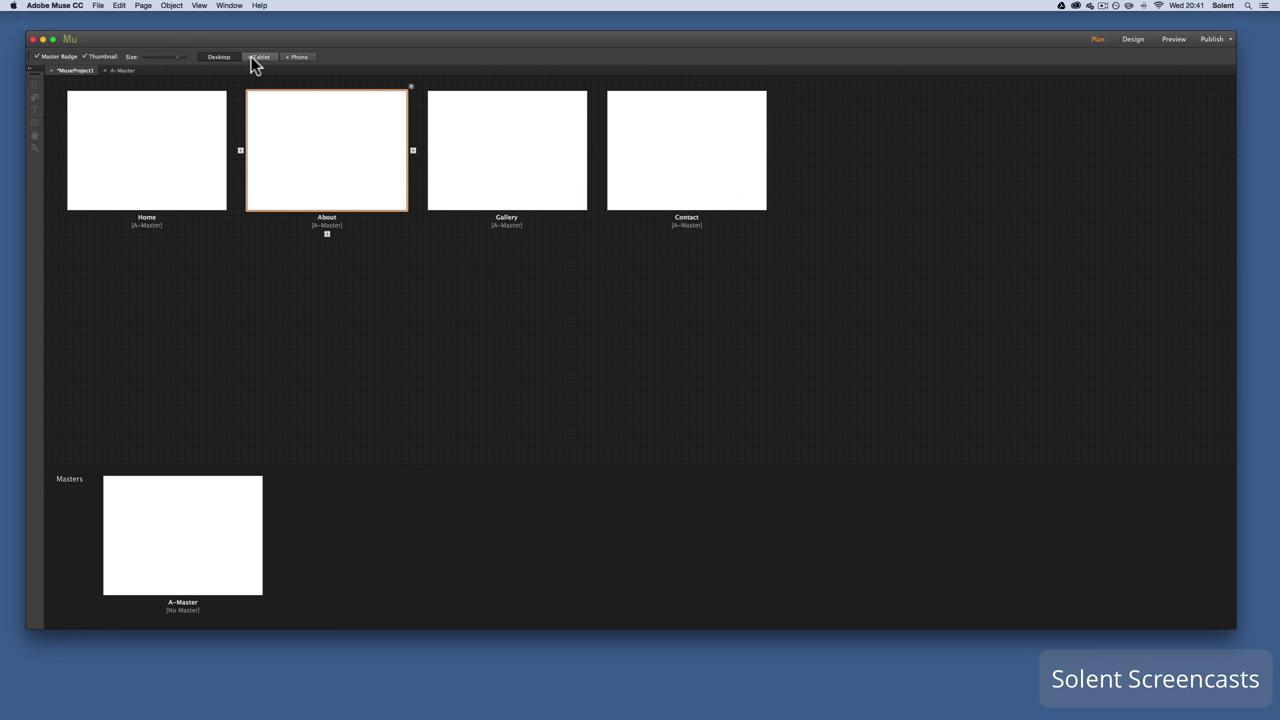
pyautogui.click(970, 78)
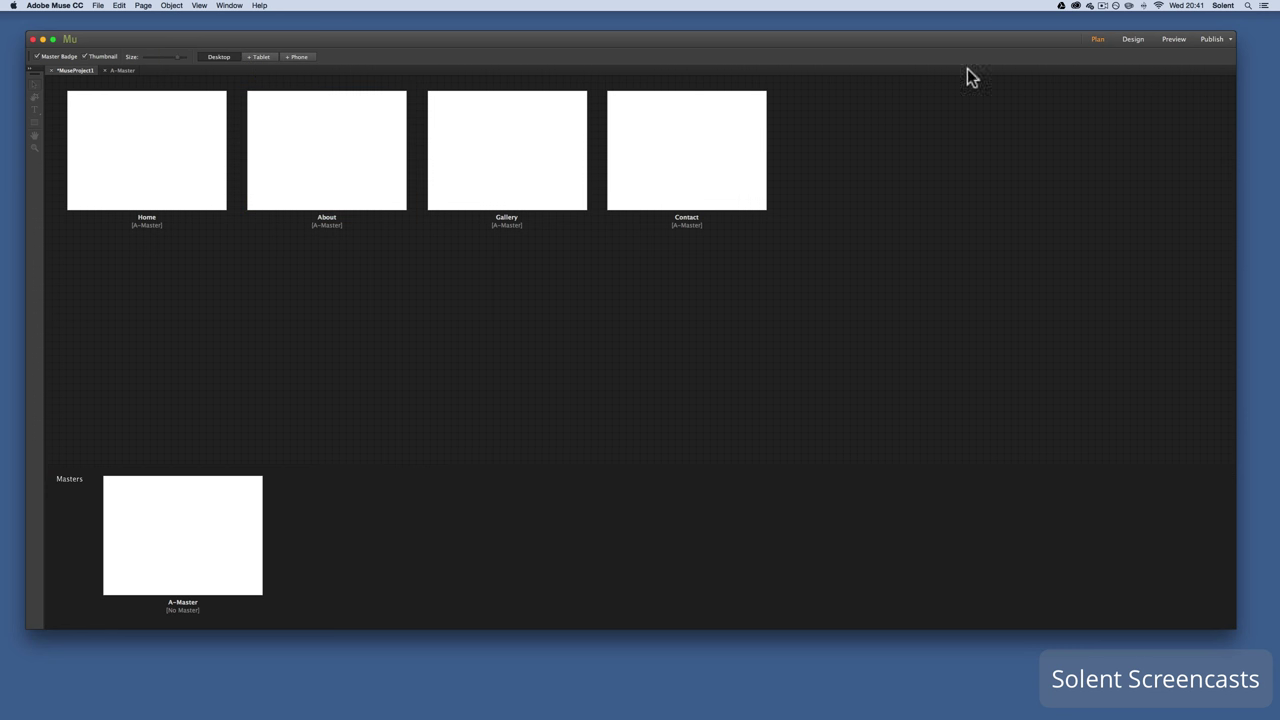
# Look at the site in Design and Preview modes and return to Plan mode
pyautogui.click(1134, 39)
pyautogui.click(1173, 40)
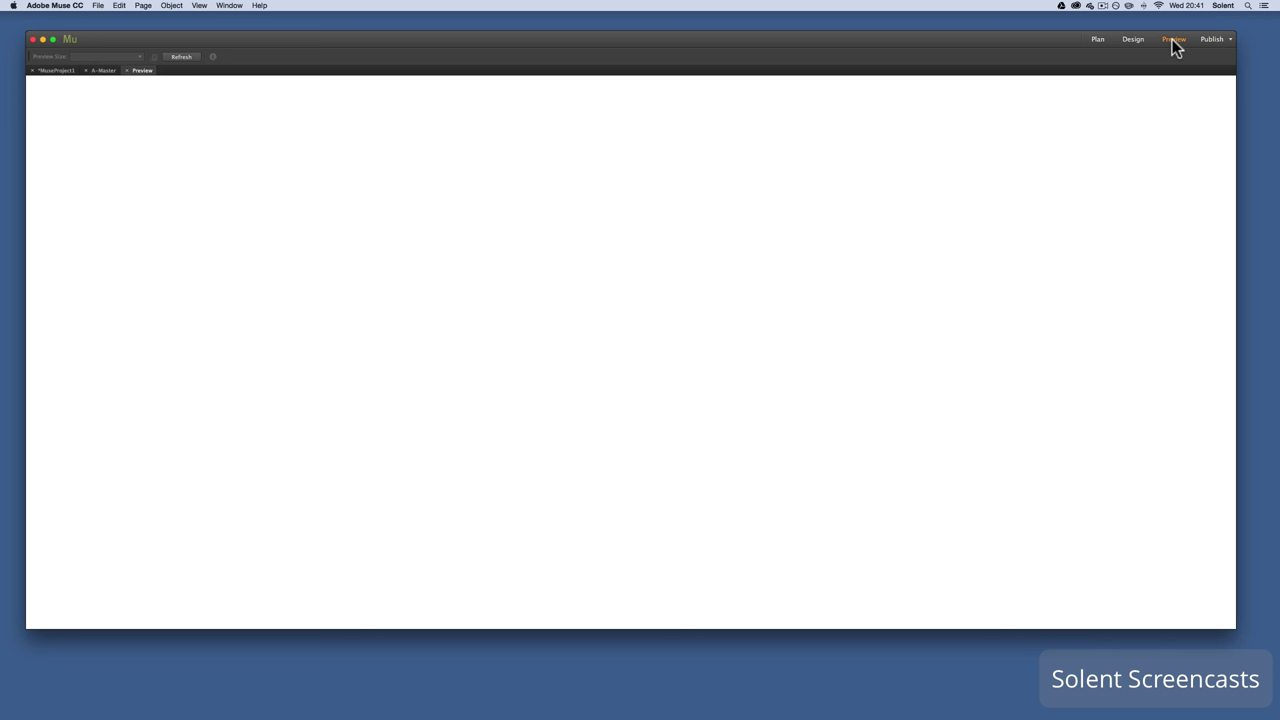
pyautogui.click(1097, 44)
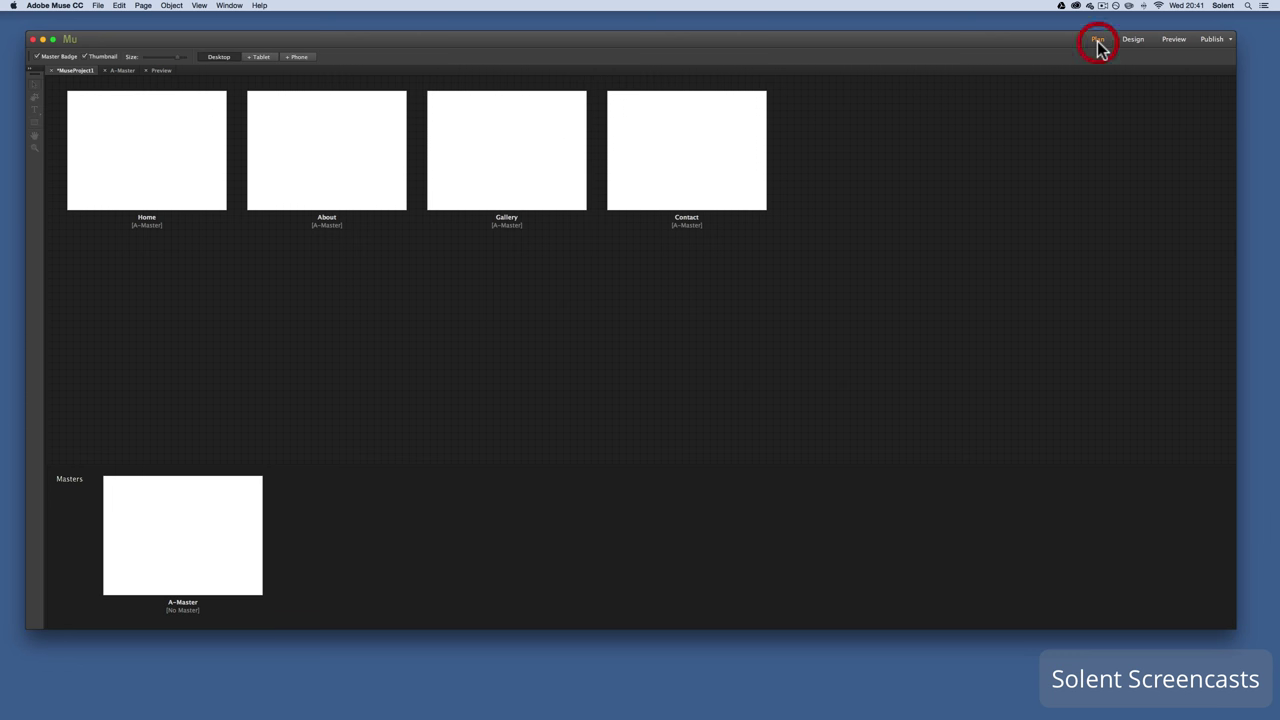
# Open the A-Master page and draw a 1160 × 62 px rectangle across the full-width header area, filled with black
pyautogui.doubleClick(201, 530)
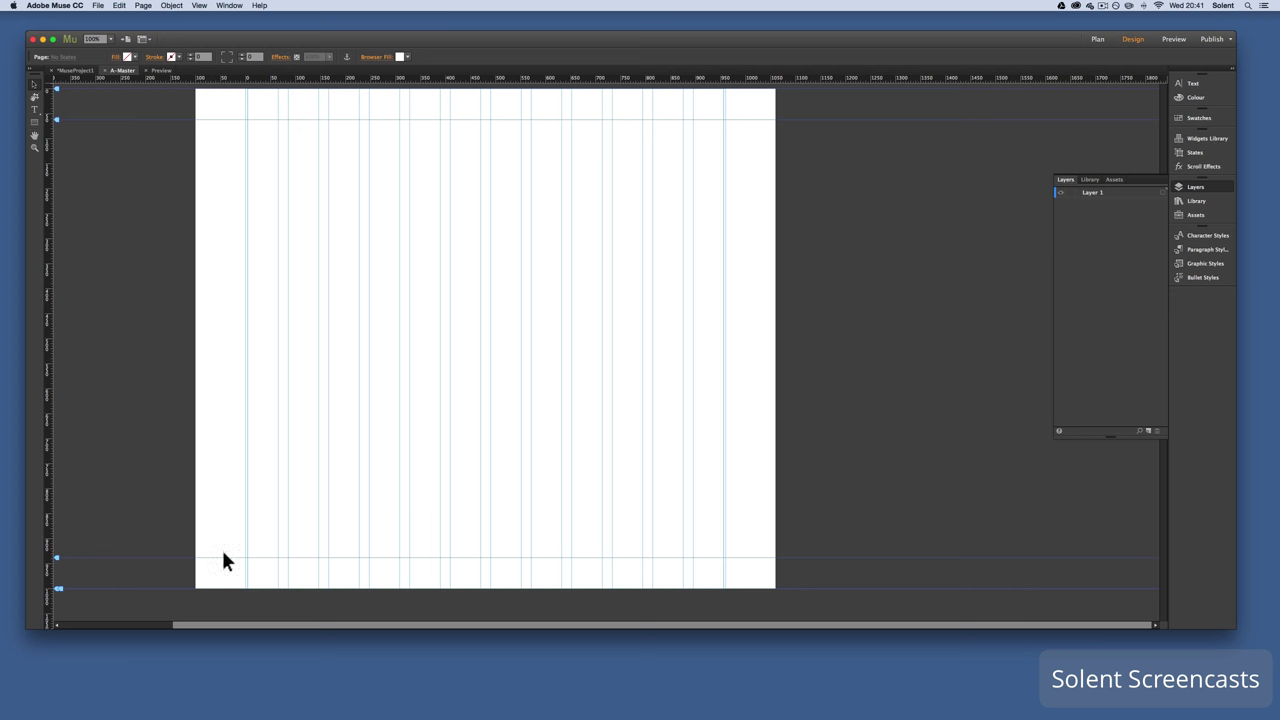
pyautogui.click(35, 122)
pyautogui.moveTo(197, 90)
pyautogui.mouseDown()
pyautogui.moveTo(366, 111)
pyautogui.moveTo(683, 100)
pyautogui.moveTo(757, 117)
pyautogui.moveTo(776, 141)
pyautogui.mouseUp()
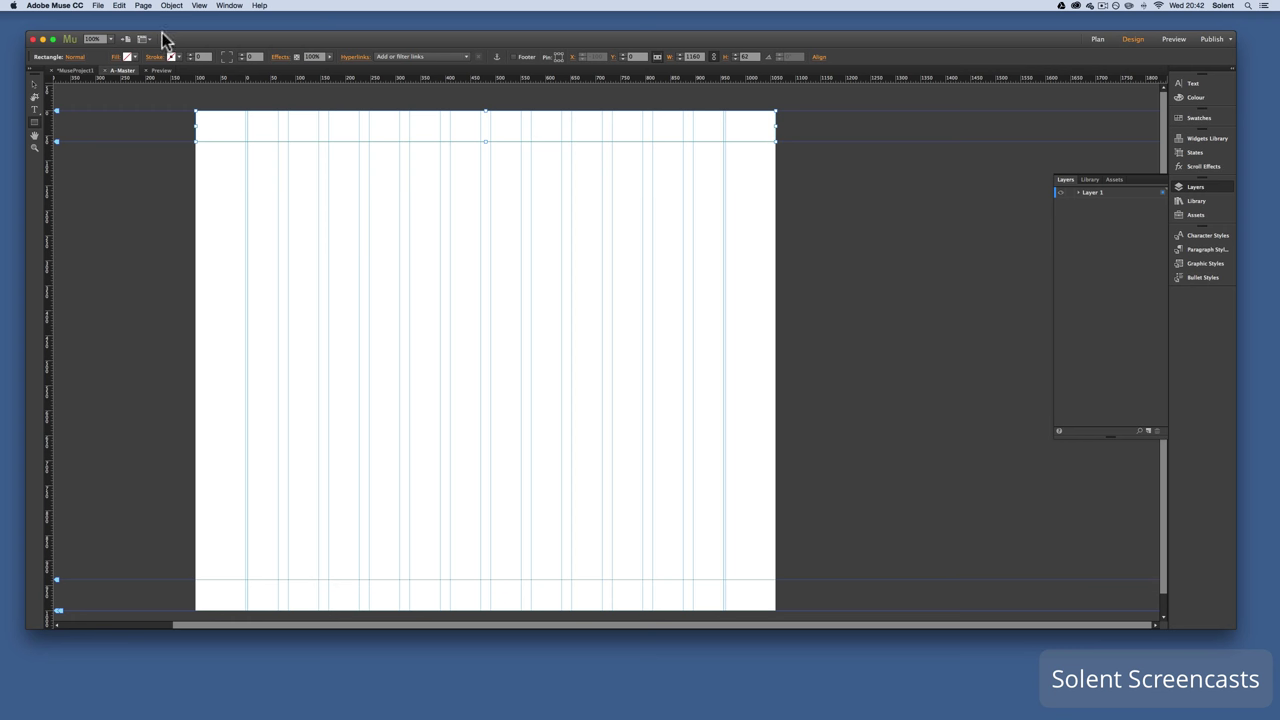
pyautogui.click(135, 56)
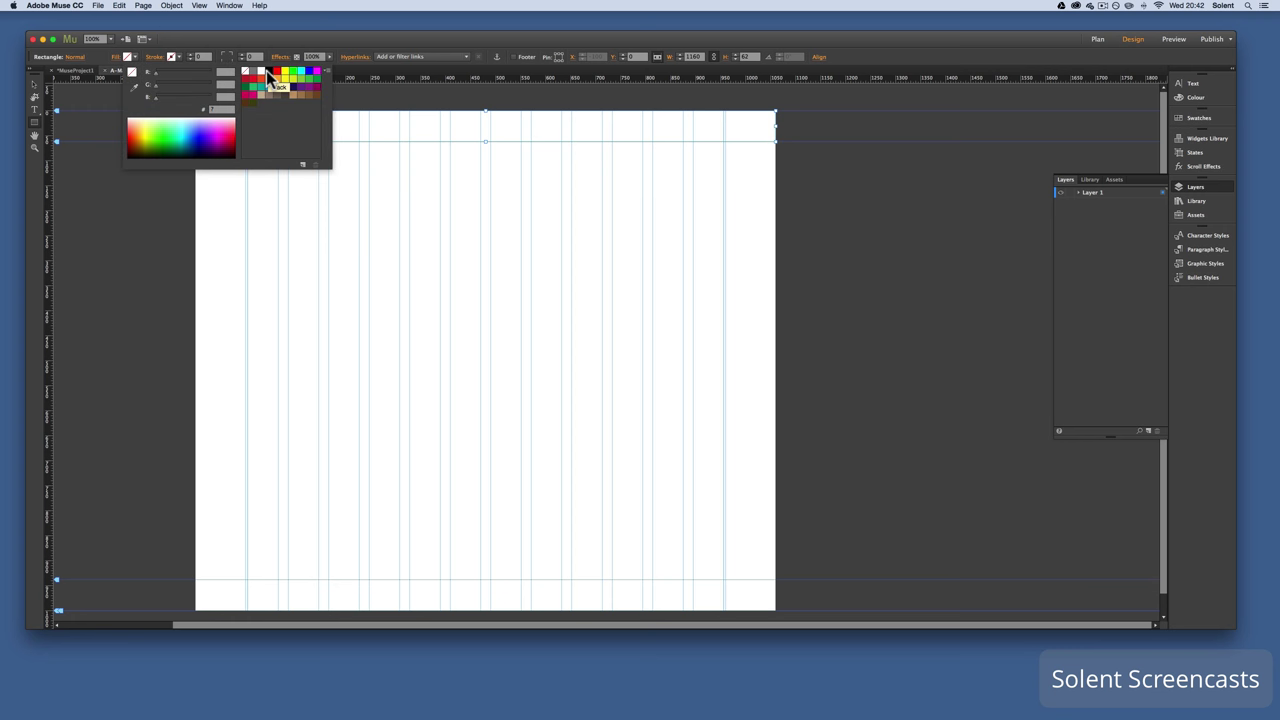
pyautogui.click(267, 70)
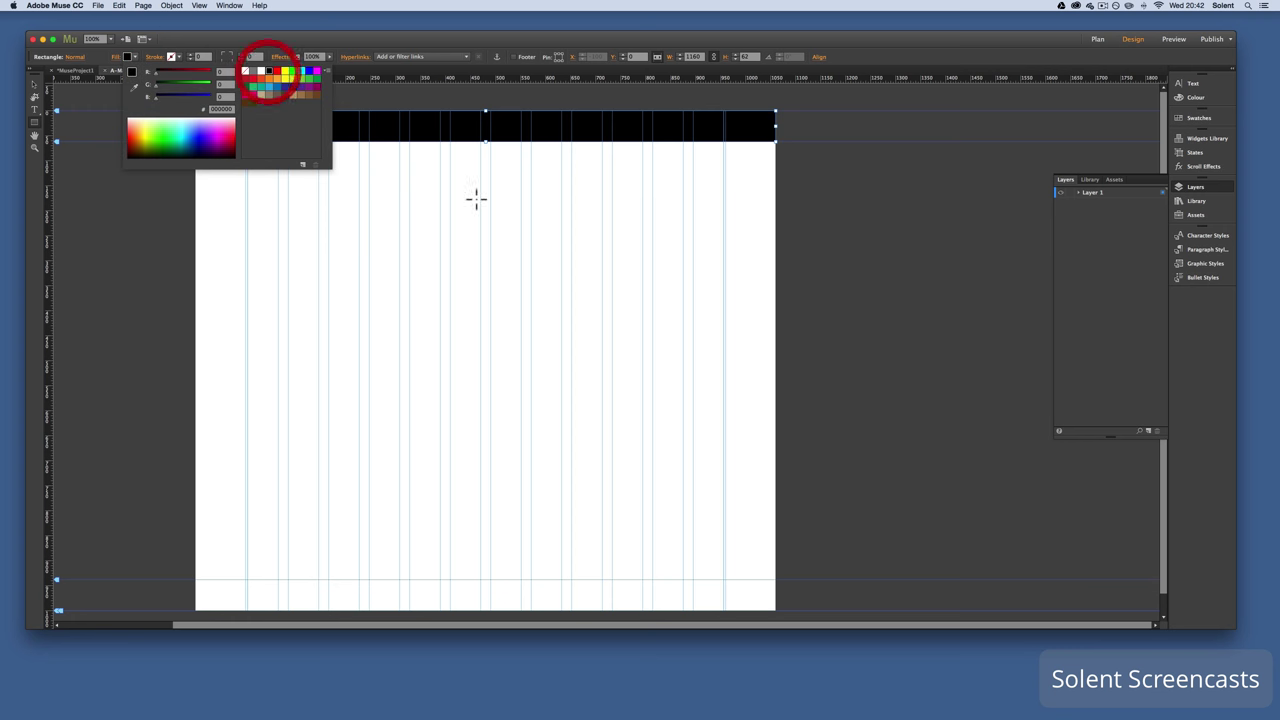
# Rename Layer 1 as header and check that the black rectangle is on it
pyautogui.click(34, 84)
pyautogui.click(1078, 193)
pyautogui.doubleClick(1099, 194)
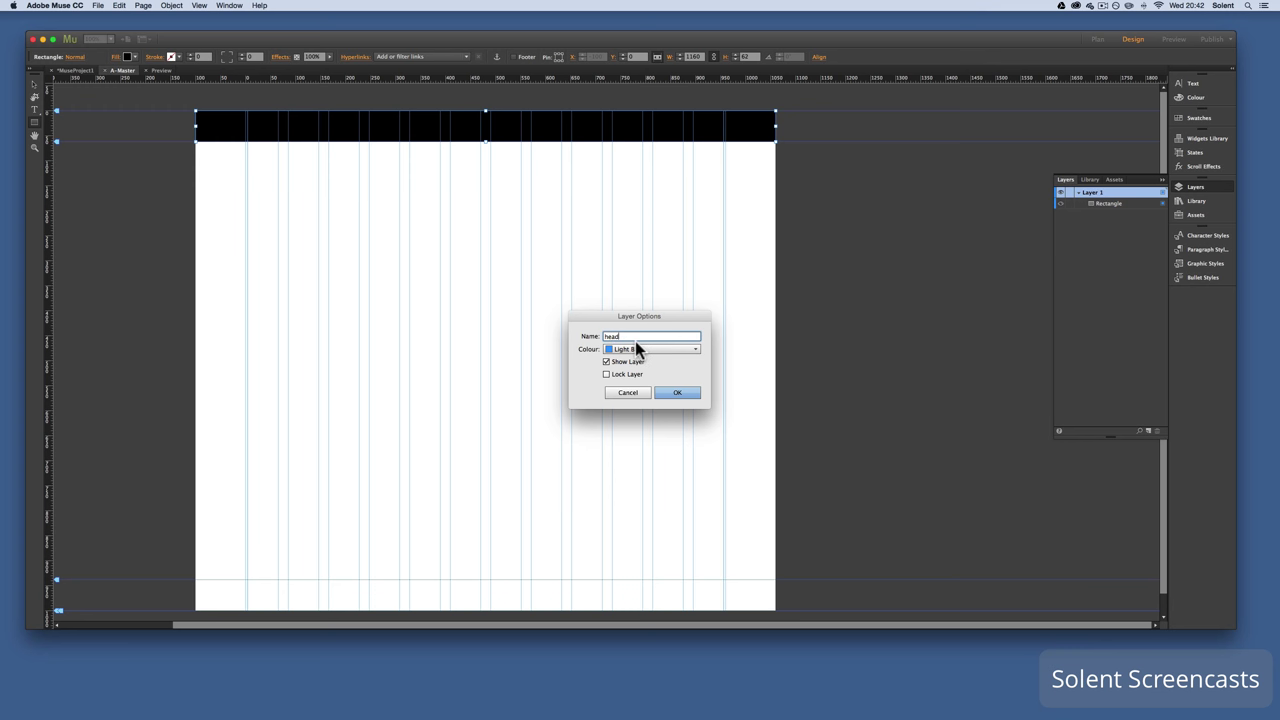
pyautogui.click(668, 395)
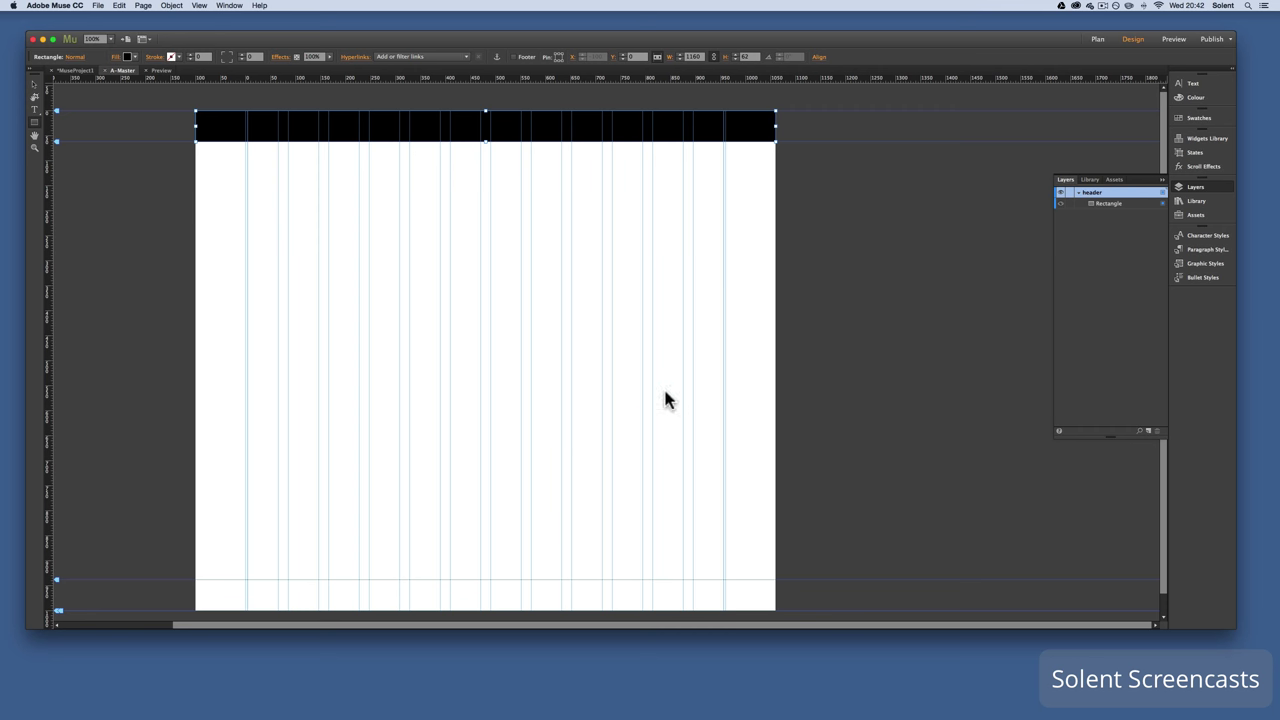
pyautogui.click(1115, 204)
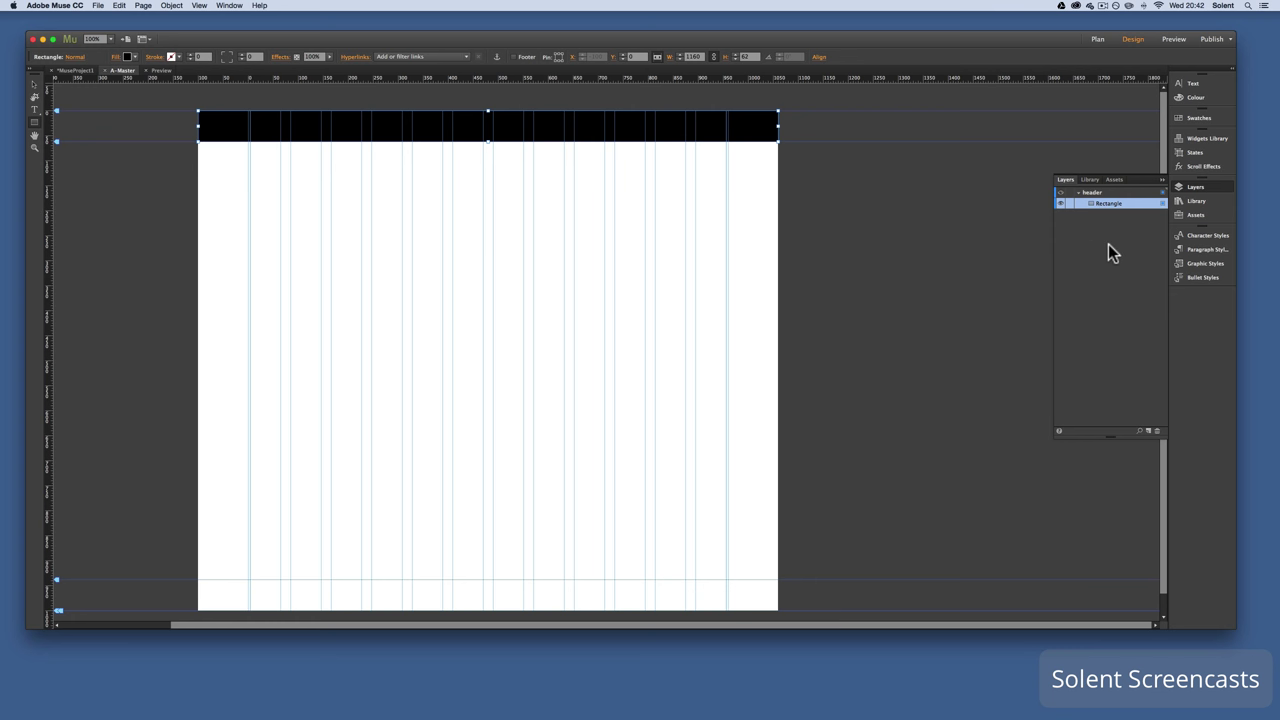
pyautogui.click(1079, 194)
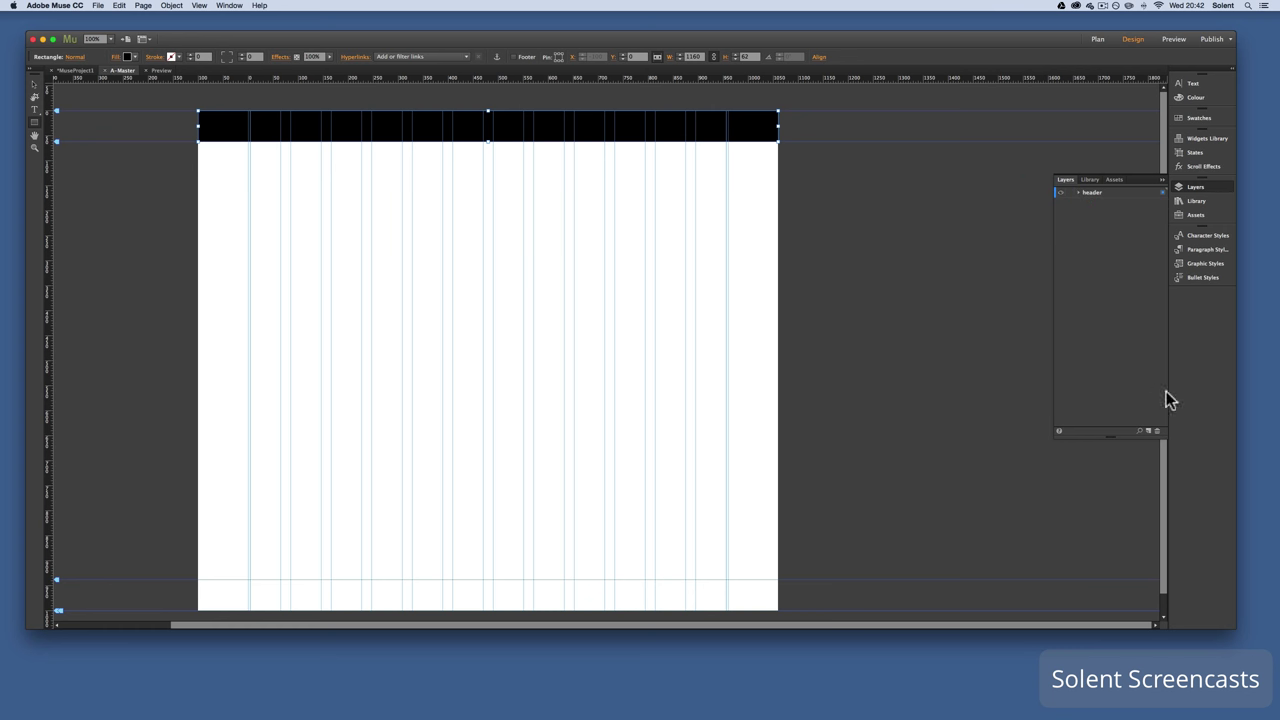
# Add a new layer, place it below the header layer and name it footer
pyautogui.click(1149, 432)
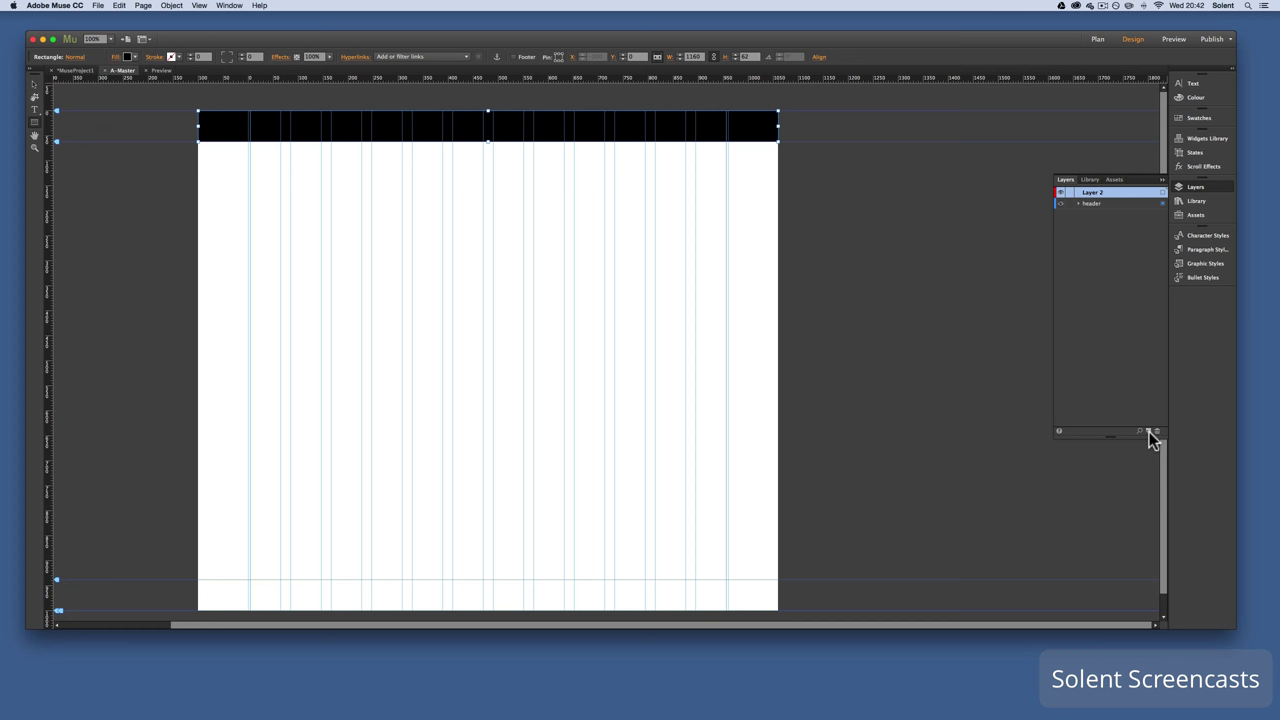
pyautogui.moveTo(1085, 192); pyautogui.dragTo(1086, 219)
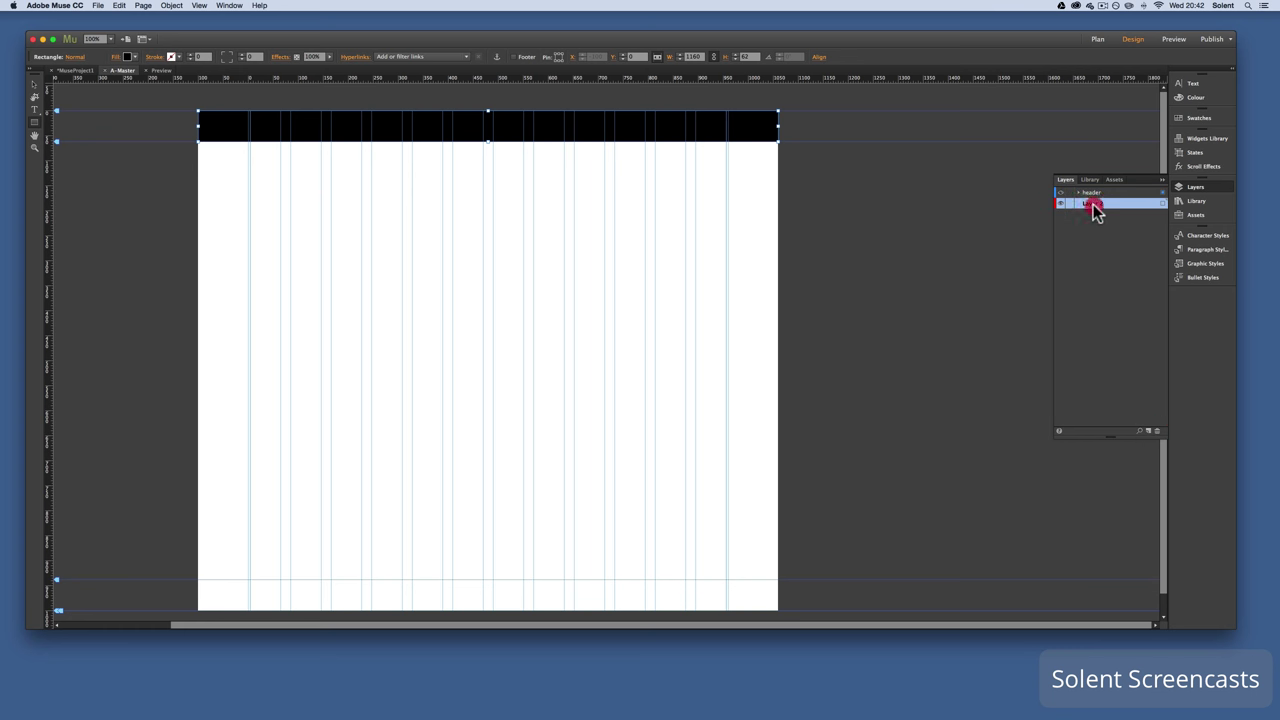
pyautogui.doubleClick(1093, 204)
pyautogui.write('footer')
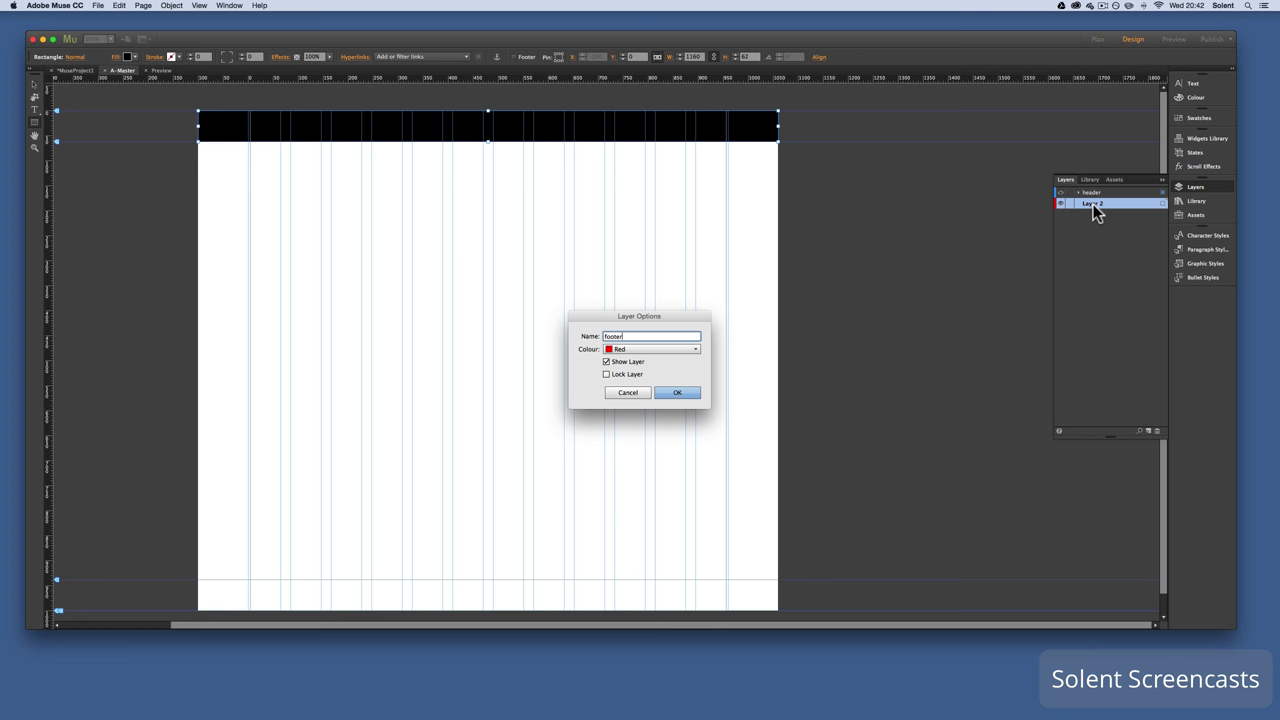
pyautogui.click(668, 394)
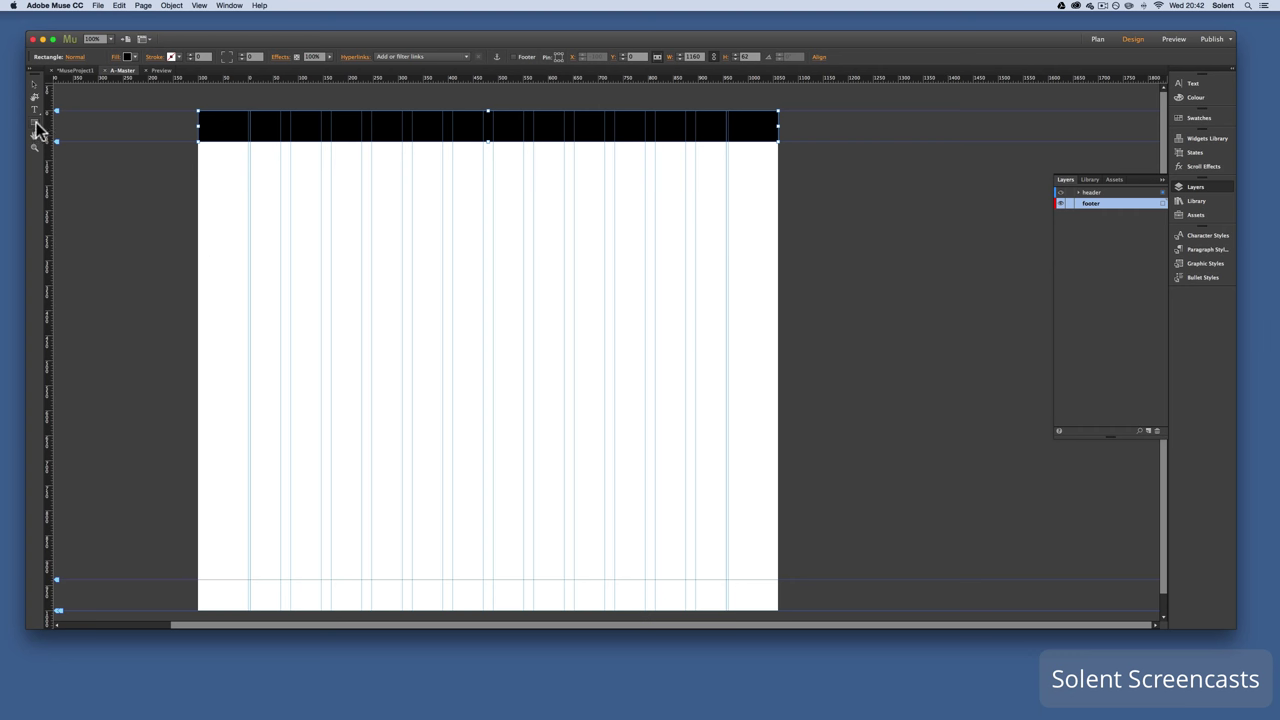
# Draw a 1160 × 62 px rectangle across the footer area on the footer layer and fill it with black
pyautogui.moveTo(196, 579); pyautogui.dragTo(777, 598)
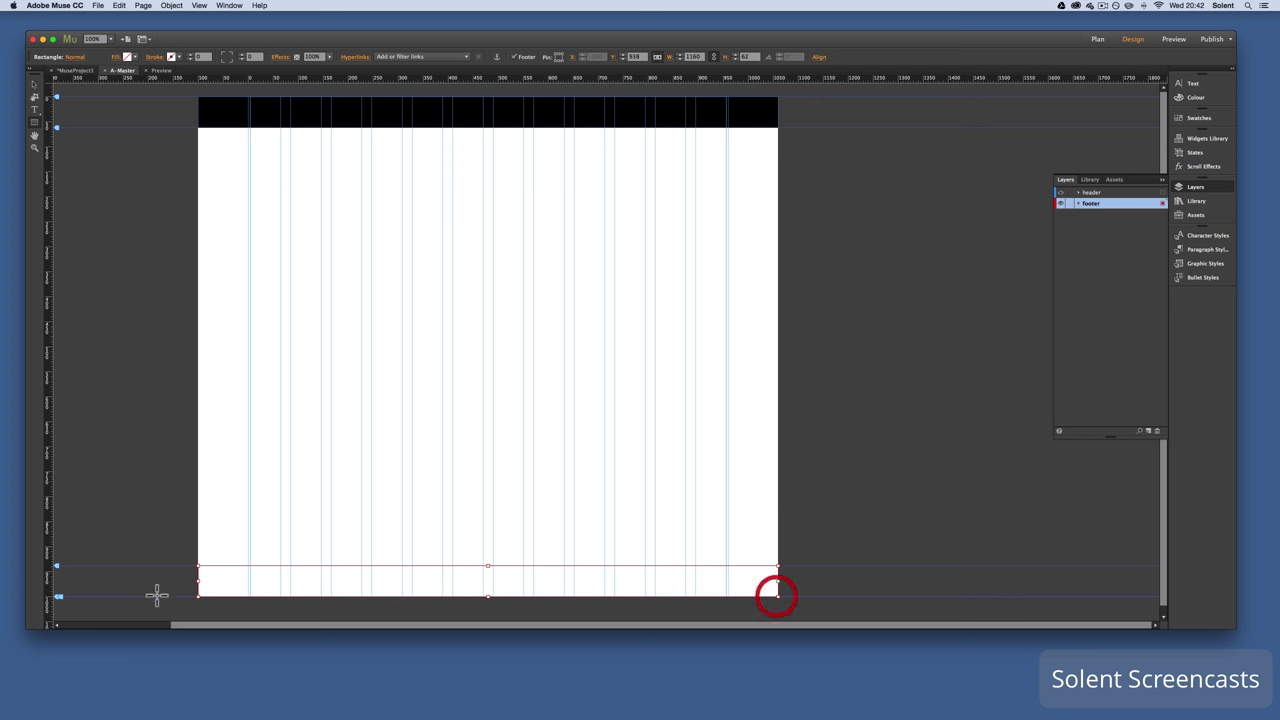
pyautogui.click(127, 56)
pyautogui.click(271, 73)
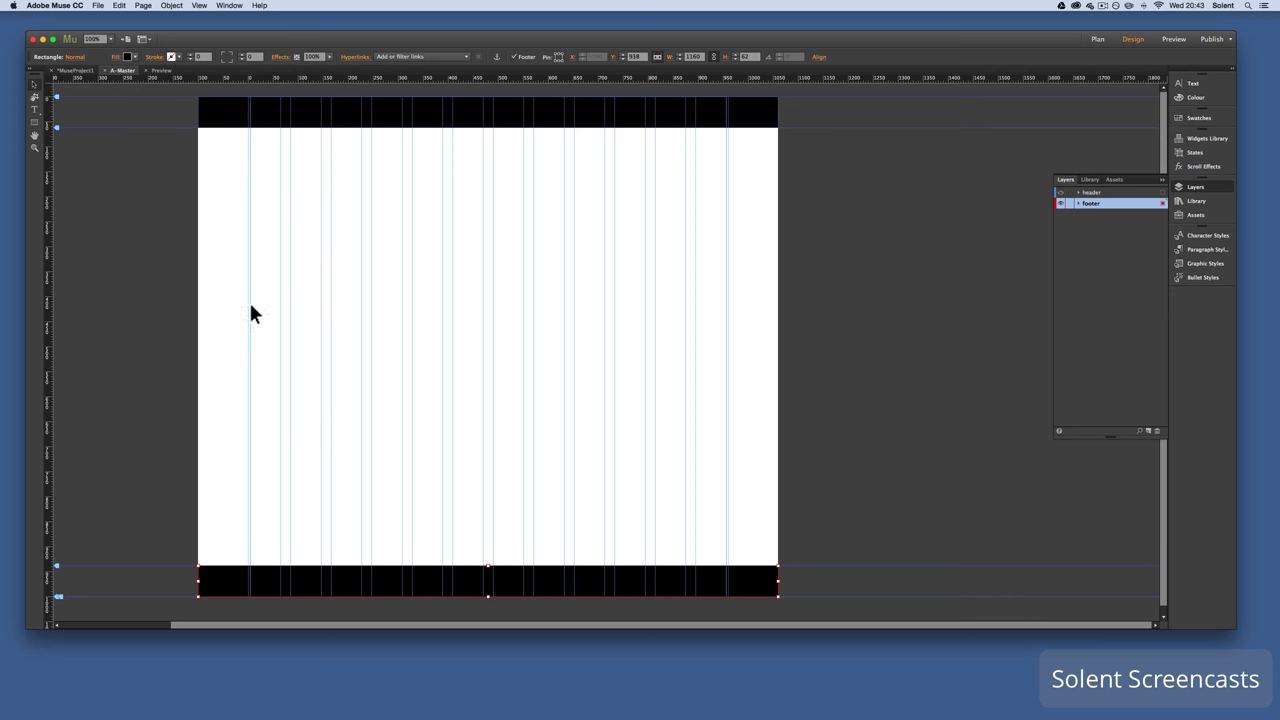
pyautogui.click(416, 448)
pyautogui.click(525, 588)
pyautogui.click(1078, 203)
pyautogui.click(288, 545)
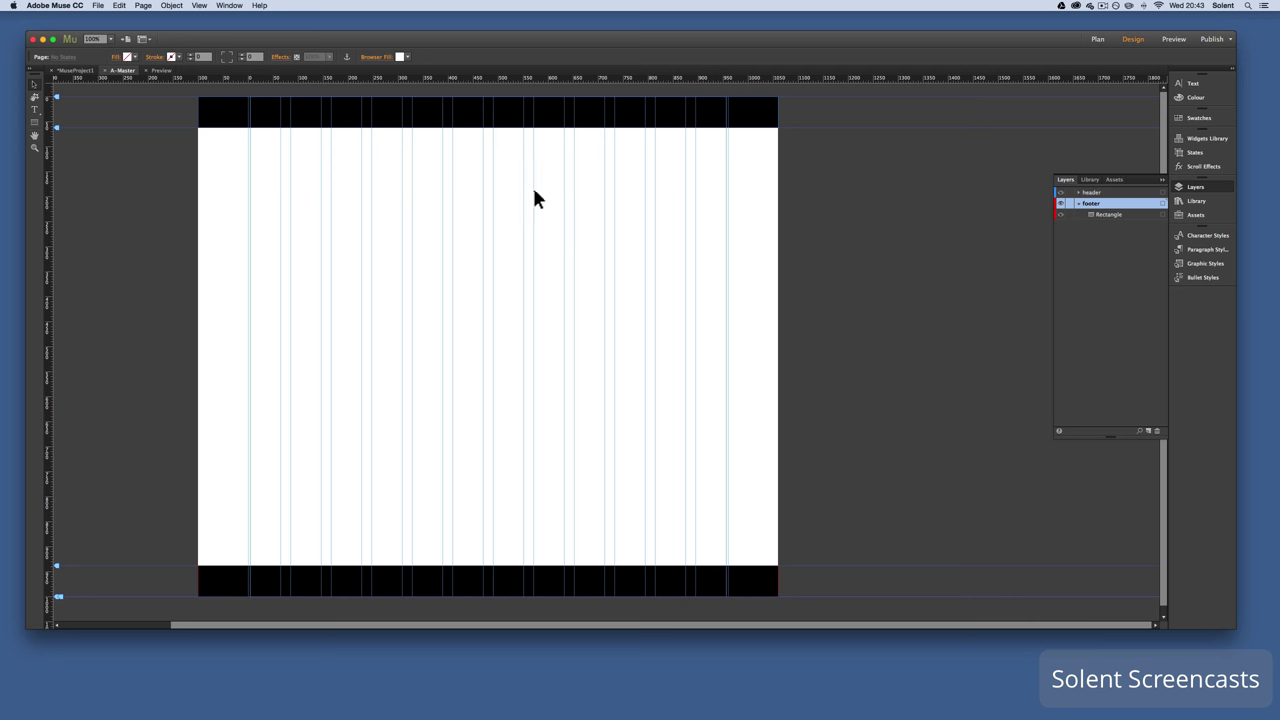
# Add a horizontal menu widget from the Widgets Library below the header bar, at about X 558, Y 180
pyautogui.click(1162, 180)
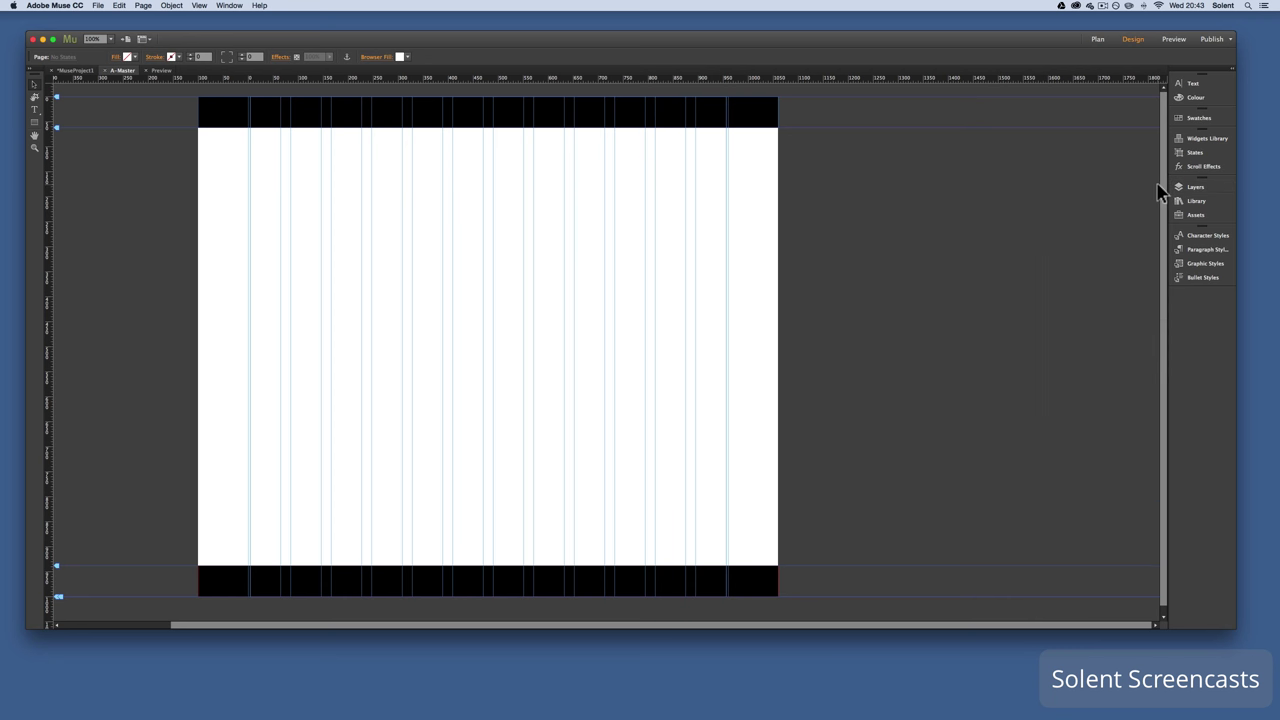
pyautogui.click(1192, 140)
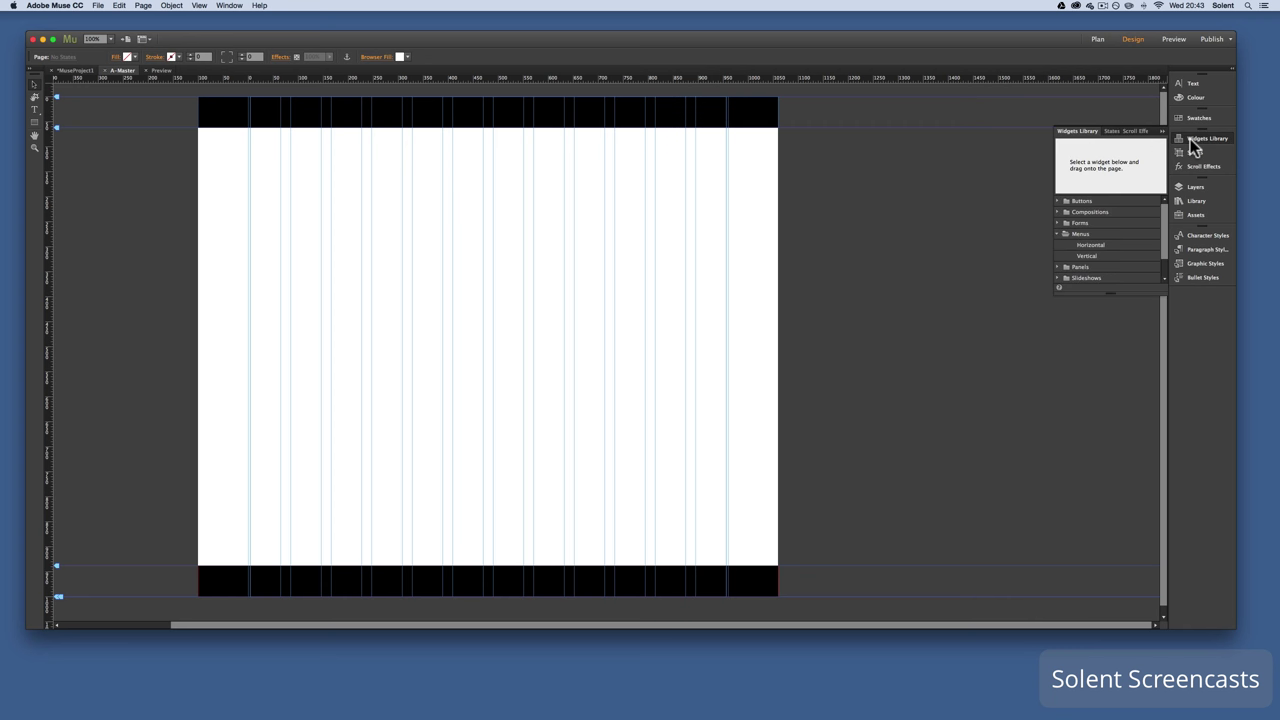
pyautogui.click(1094, 245)
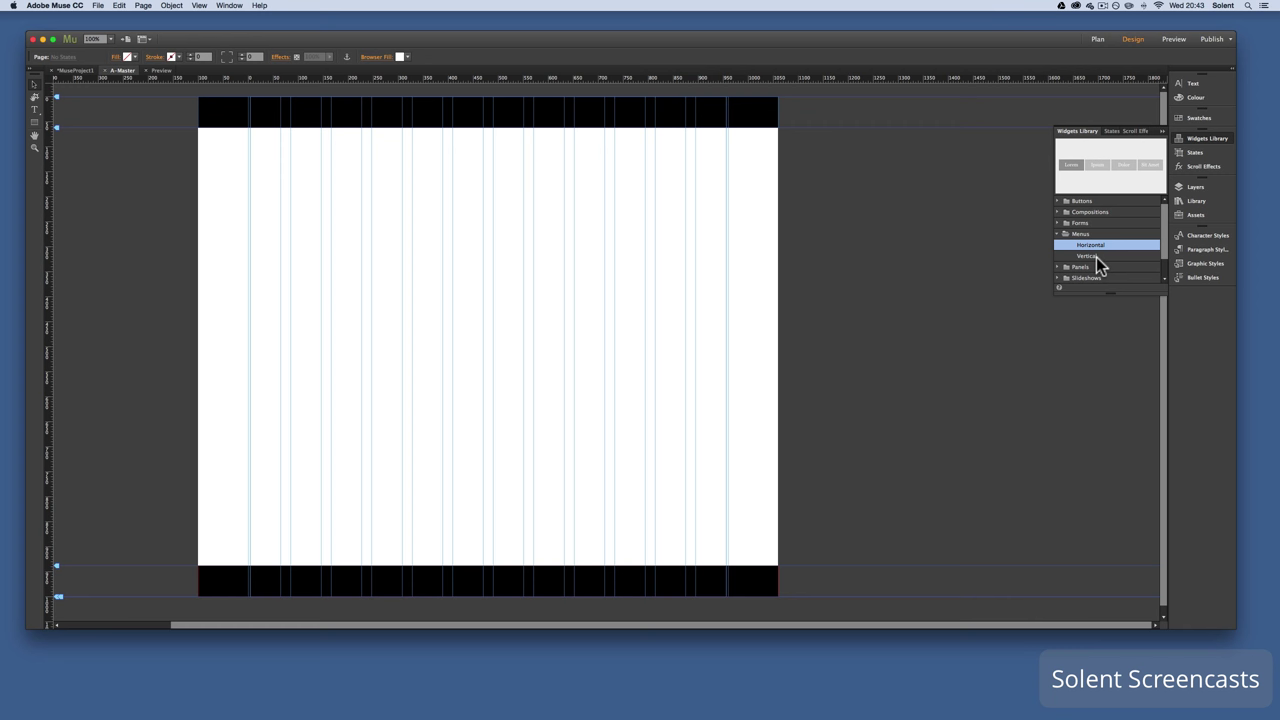
pyautogui.click(1096, 256)
pyautogui.click(1095, 246)
pyautogui.moveTo(1095, 246); pyautogui.dragTo(523, 198)
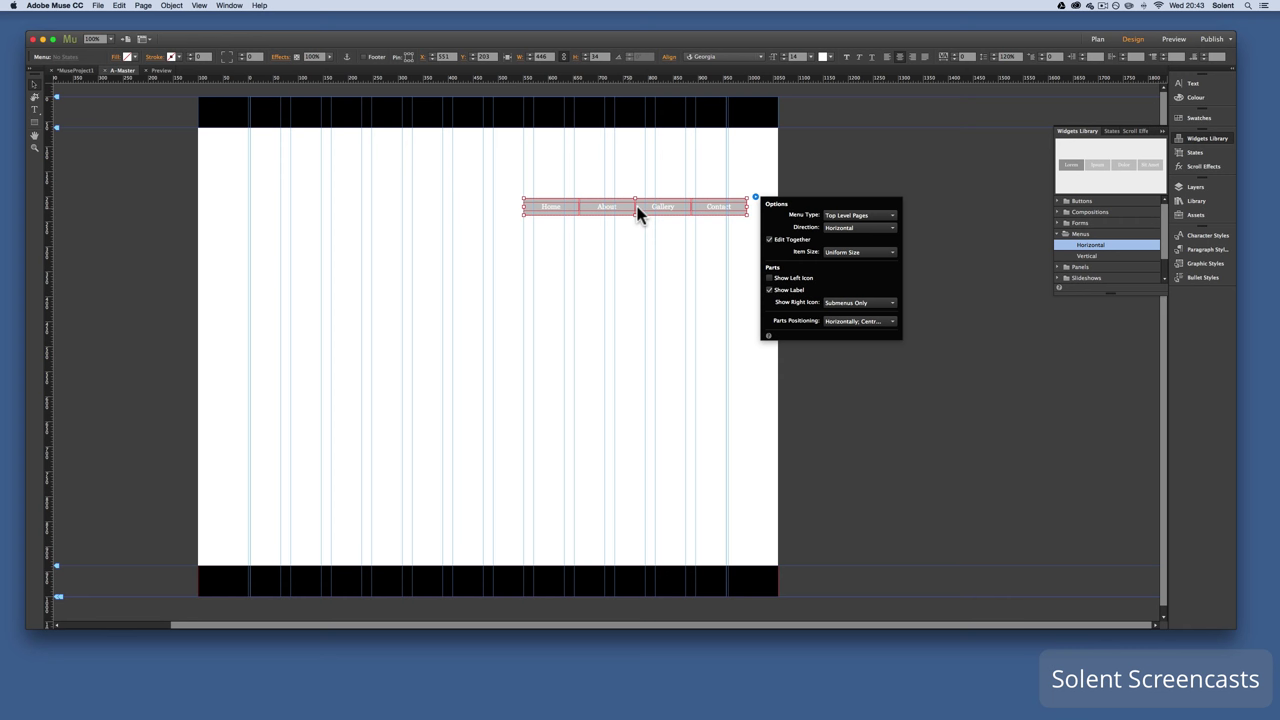
pyautogui.press('Escape')
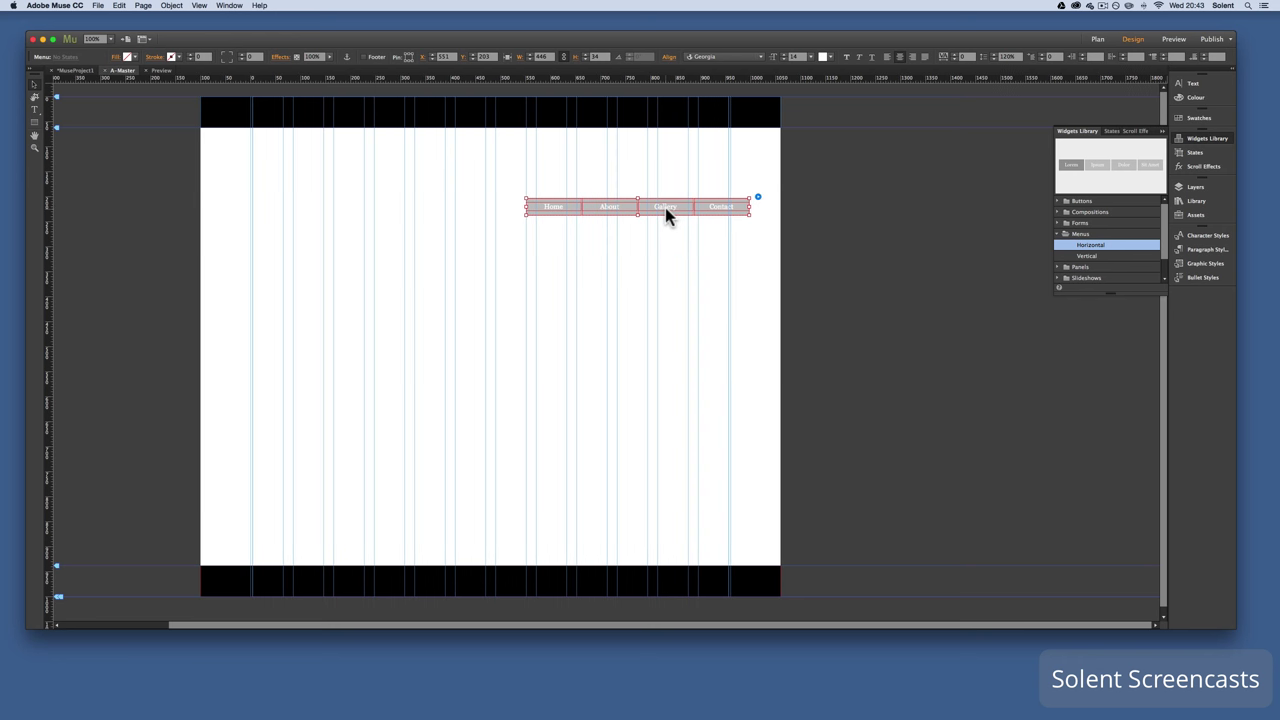
pyautogui.moveTo(665, 207)
pyautogui.mouseDown()
pyautogui.moveTo(670, 118)
pyautogui.moveTo(669, 198)
pyautogui.mouseUp()
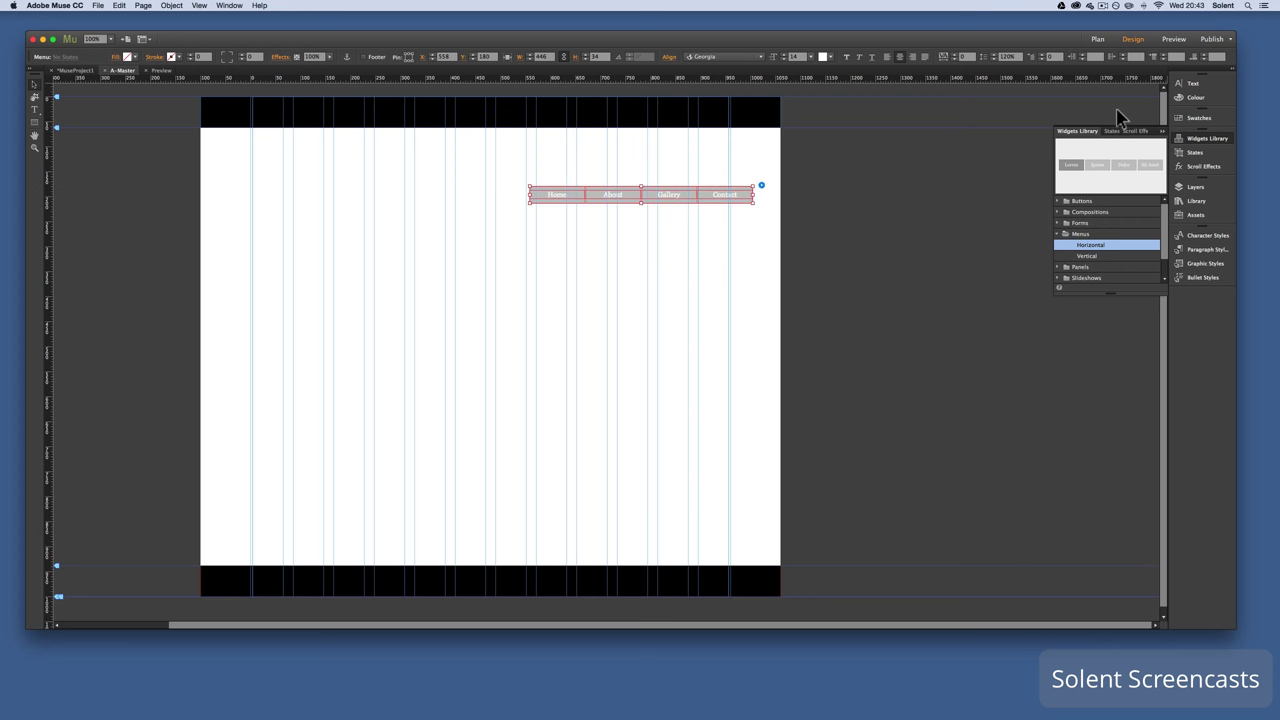
# Move the menu from the footer layer into the header layer and position it inside the black header bar at X 510, Y 14
pyautogui.click(1195, 188)
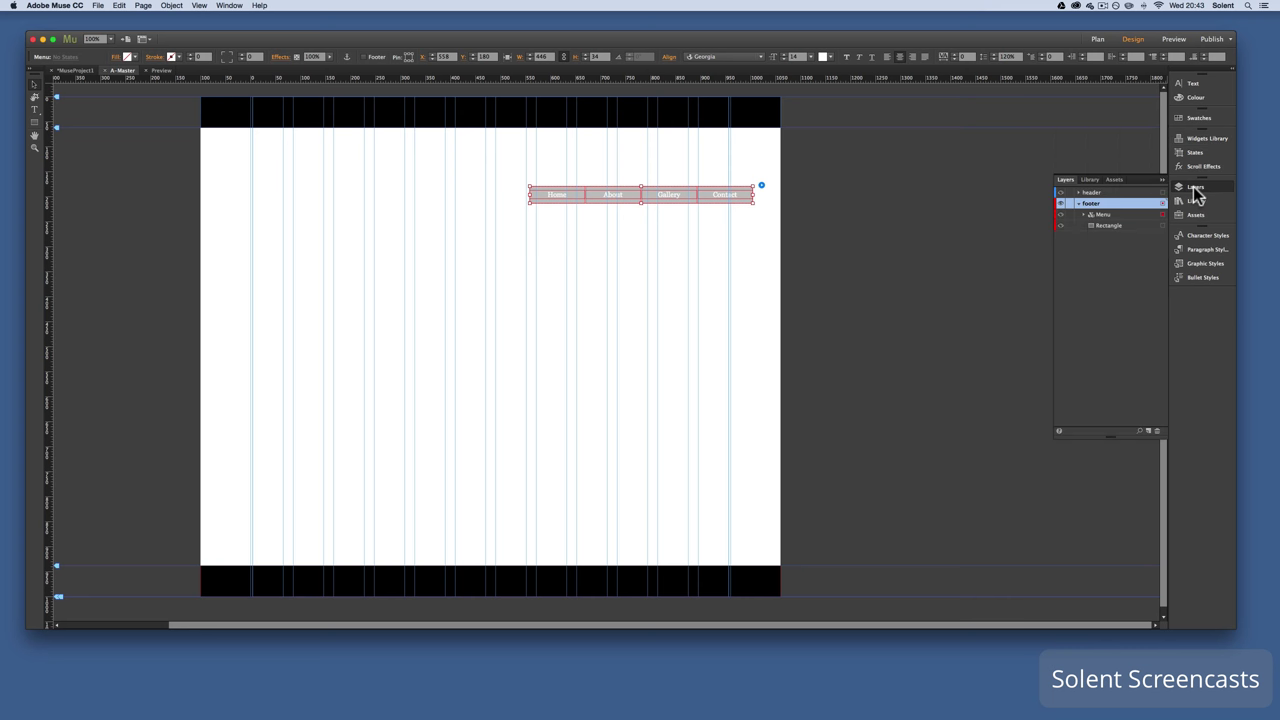
pyautogui.click(1098, 216)
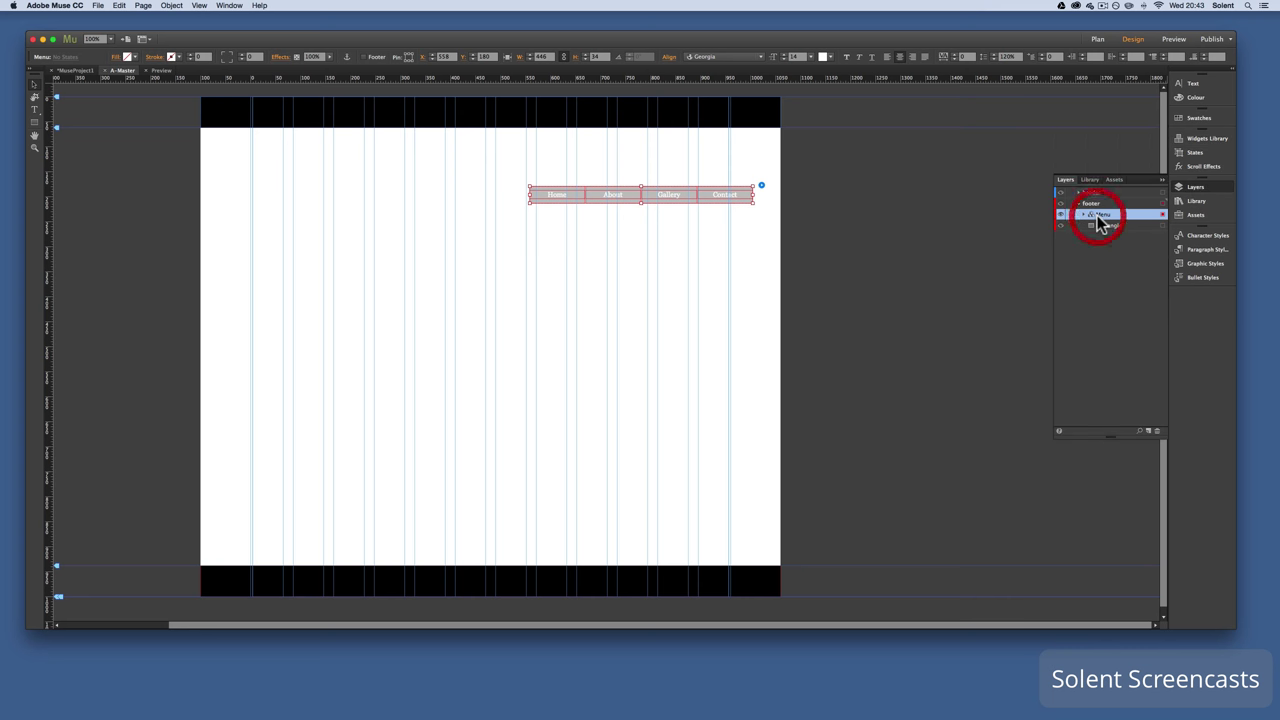
pyautogui.moveTo(1096, 214); pyautogui.dragTo(1094, 203)
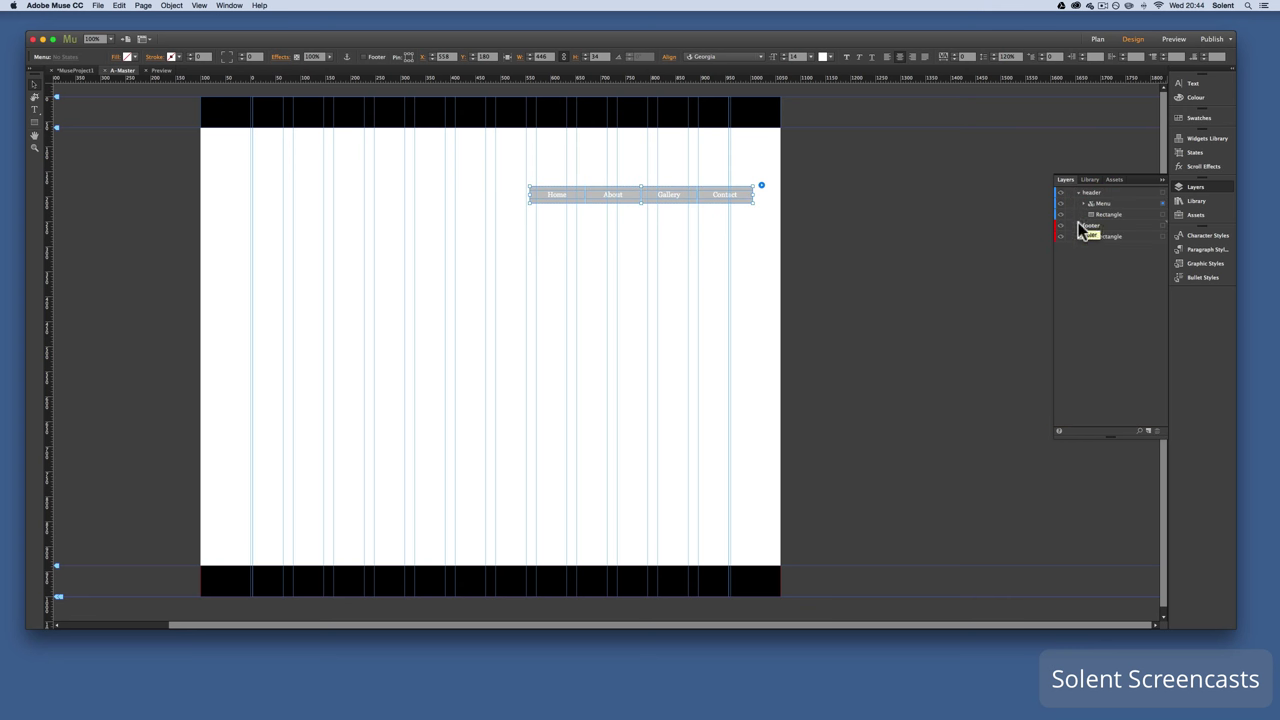
pyautogui.click(1078, 227)
pyautogui.moveTo(669, 197)
pyautogui.mouseDown()
pyautogui.moveTo(671, 120)
pyautogui.moveTo(644, 116)
pyautogui.mouseUp()
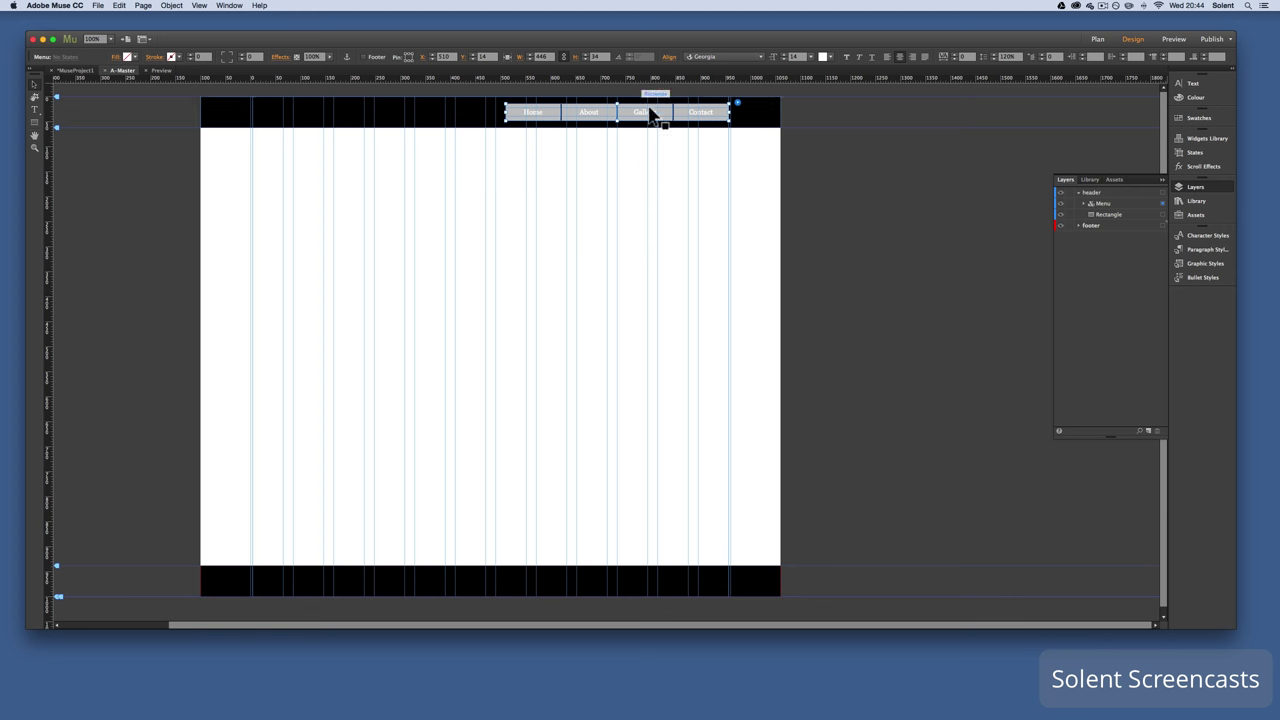
# Select the text label of the Home menu item and enlarge the view of the menu to 200%
pyautogui.click(534, 114)
pyautogui.doubleClick(535, 114)
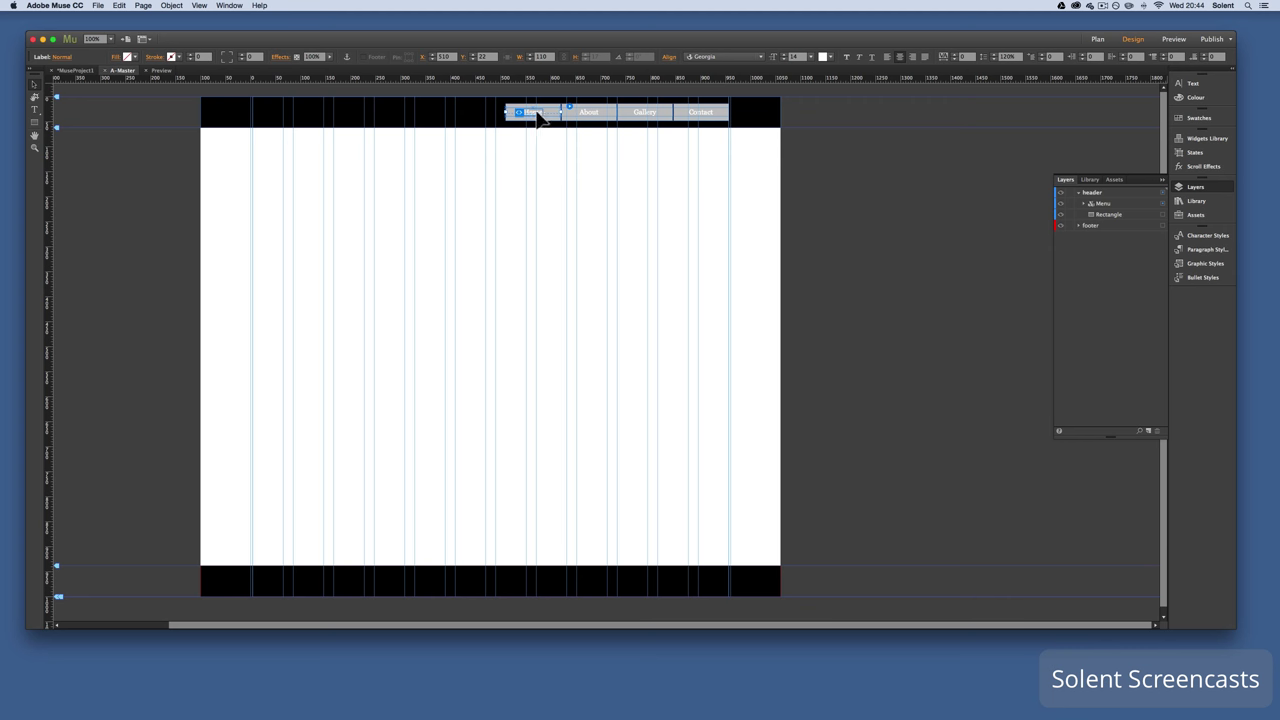
pyautogui.press('Escape')
pyautogui.click(330, 57)
pyautogui.click(114, 40)
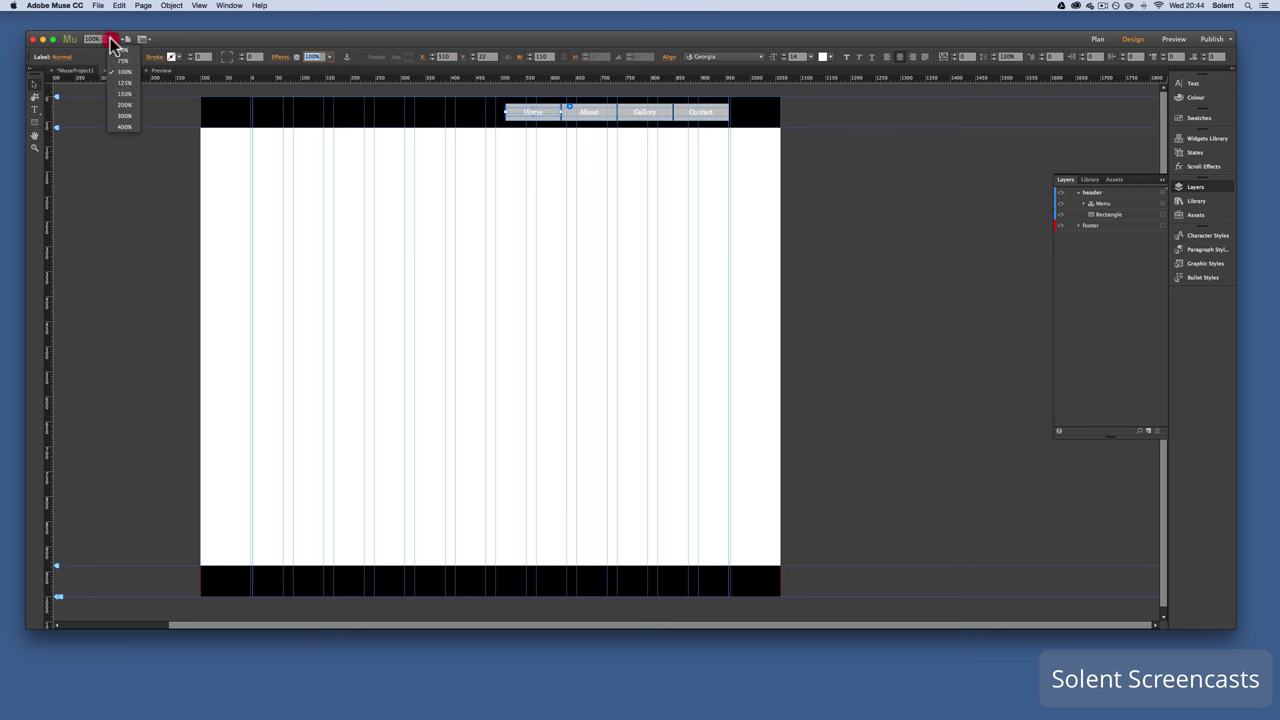
pyautogui.click(124, 107)
pyautogui.hscroll(5, 866, 234)
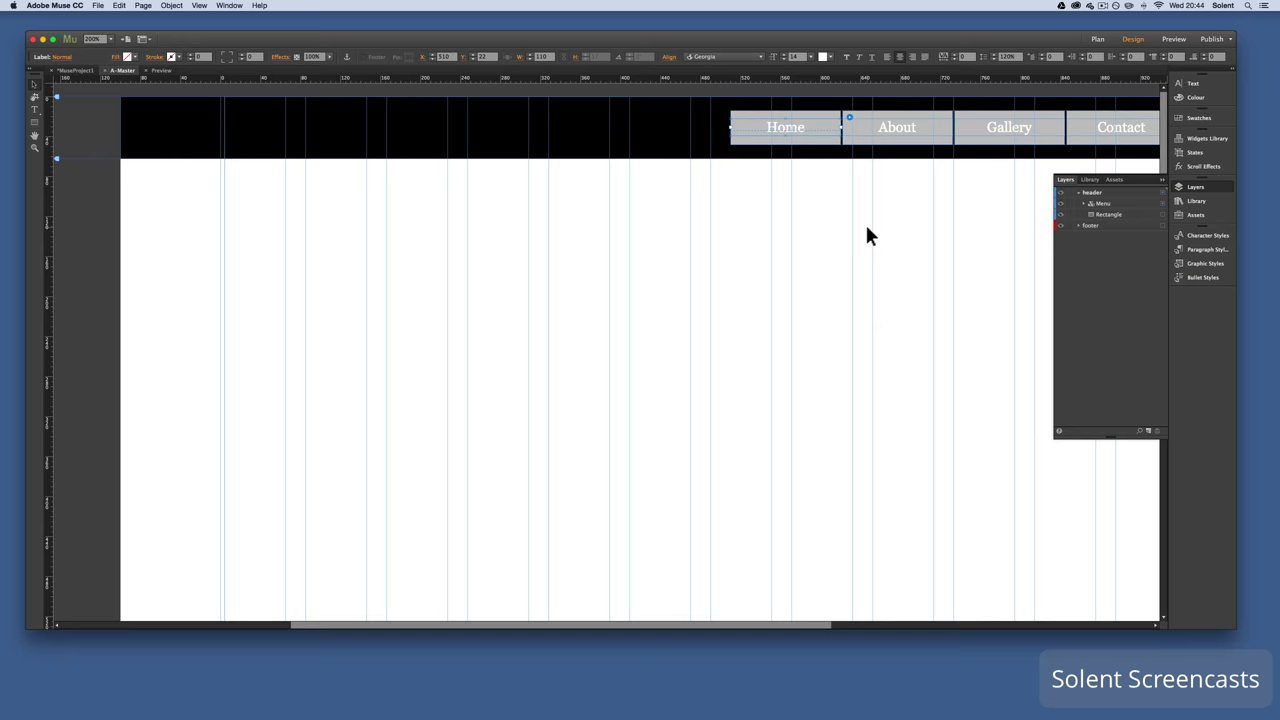
pyautogui.hscroll(5, 866, 234)
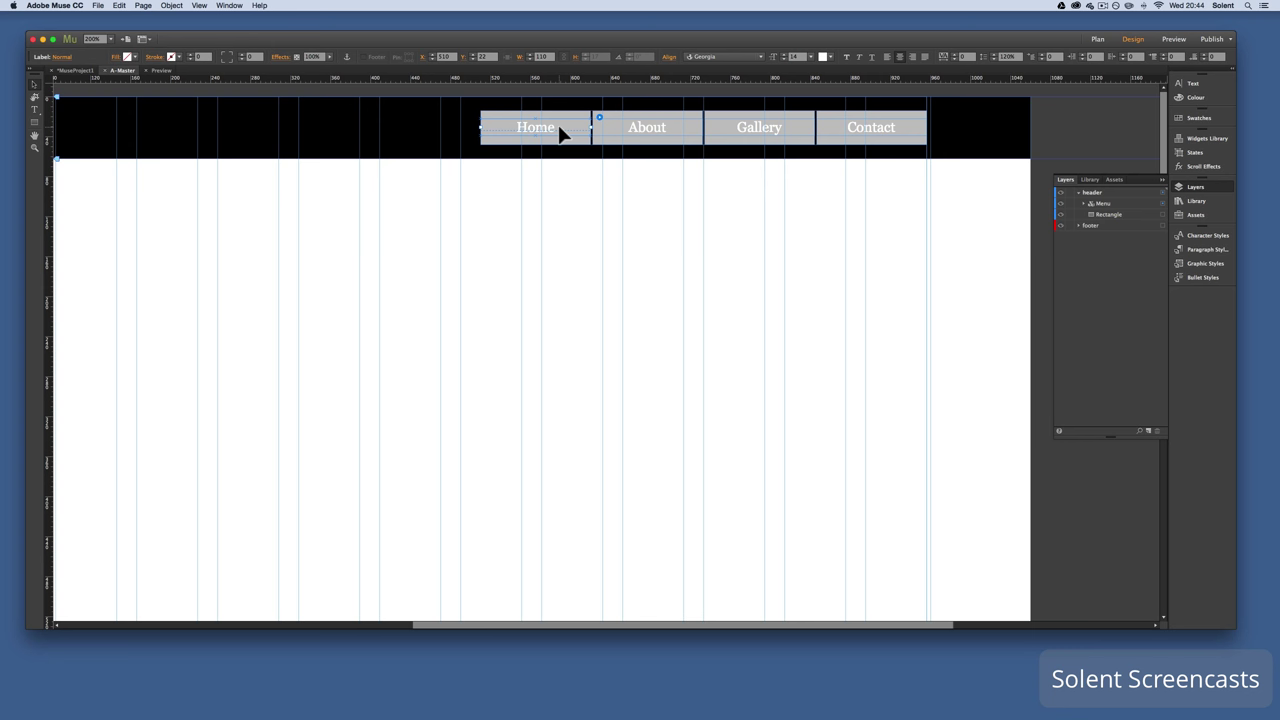
# Browse the Adobe Edge Web Fonts catalogue for a menu typeface and leave it without adding a font
pyautogui.click(751, 56)
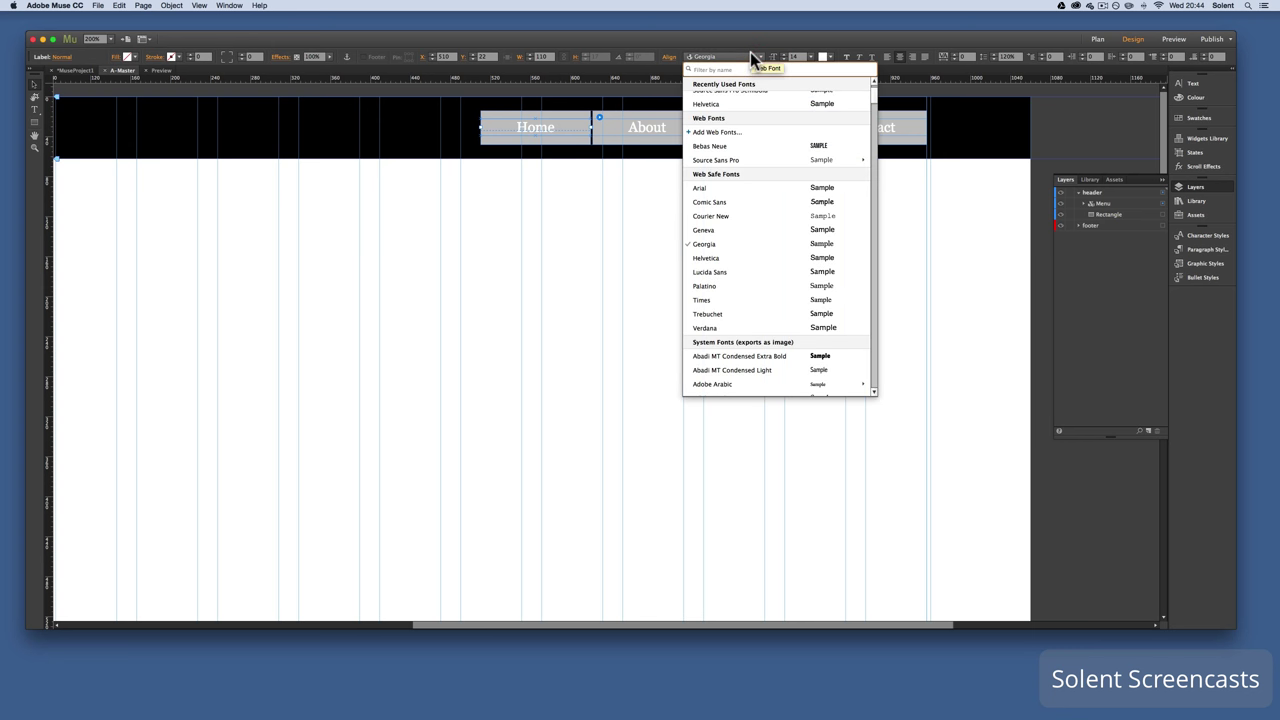
pyautogui.click(750, 52)
pyautogui.click(1186, 85)
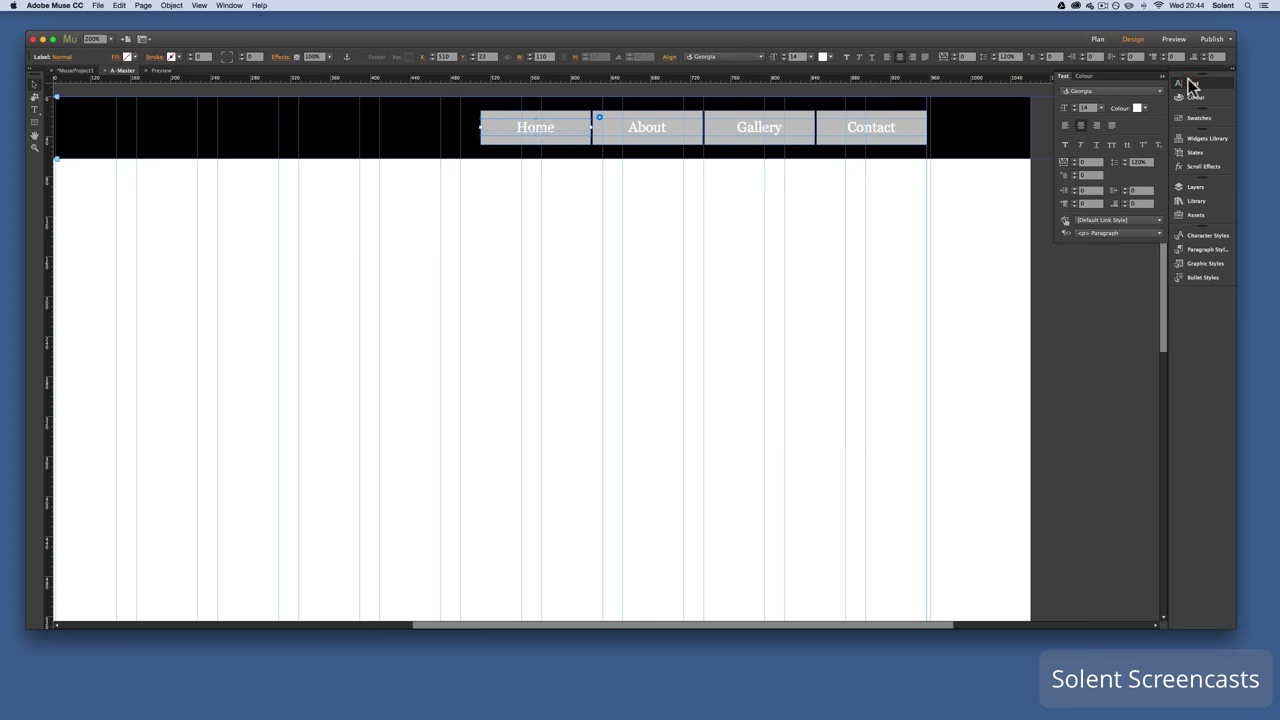
pyautogui.click(1111, 90)
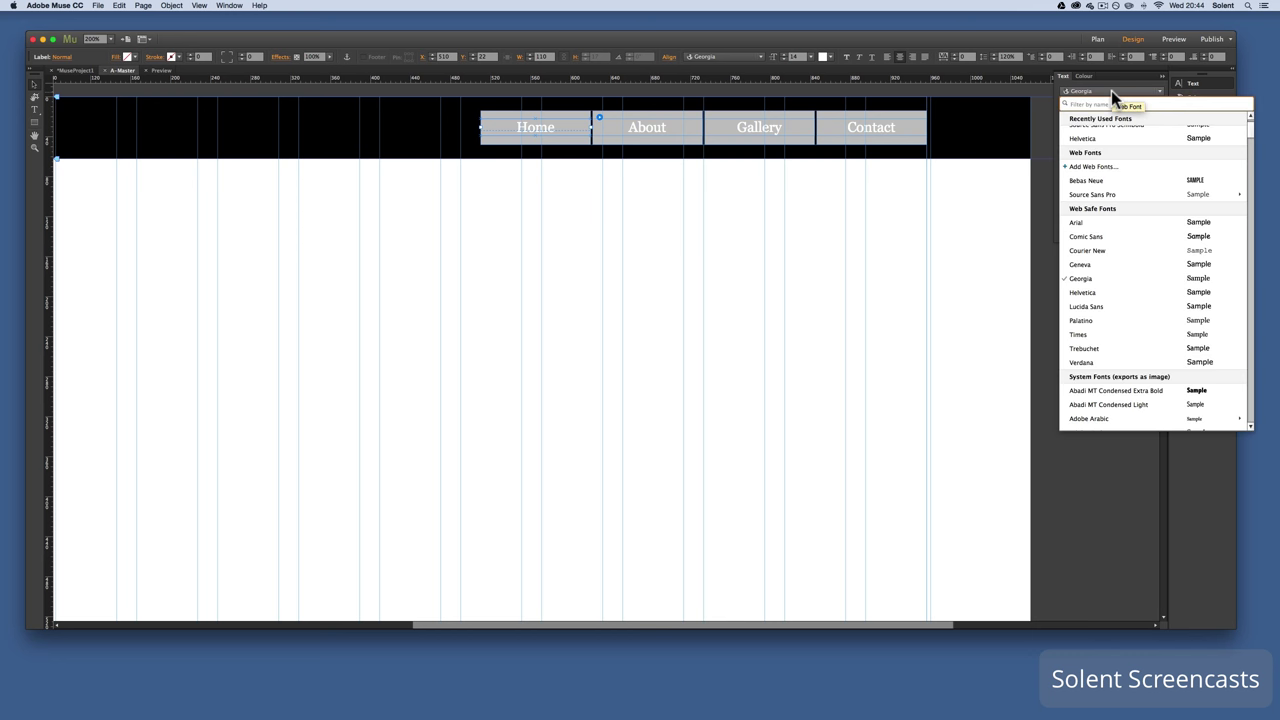
pyautogui.moveTo(1250, 158); pyautogui.dragTo(1249, 128)
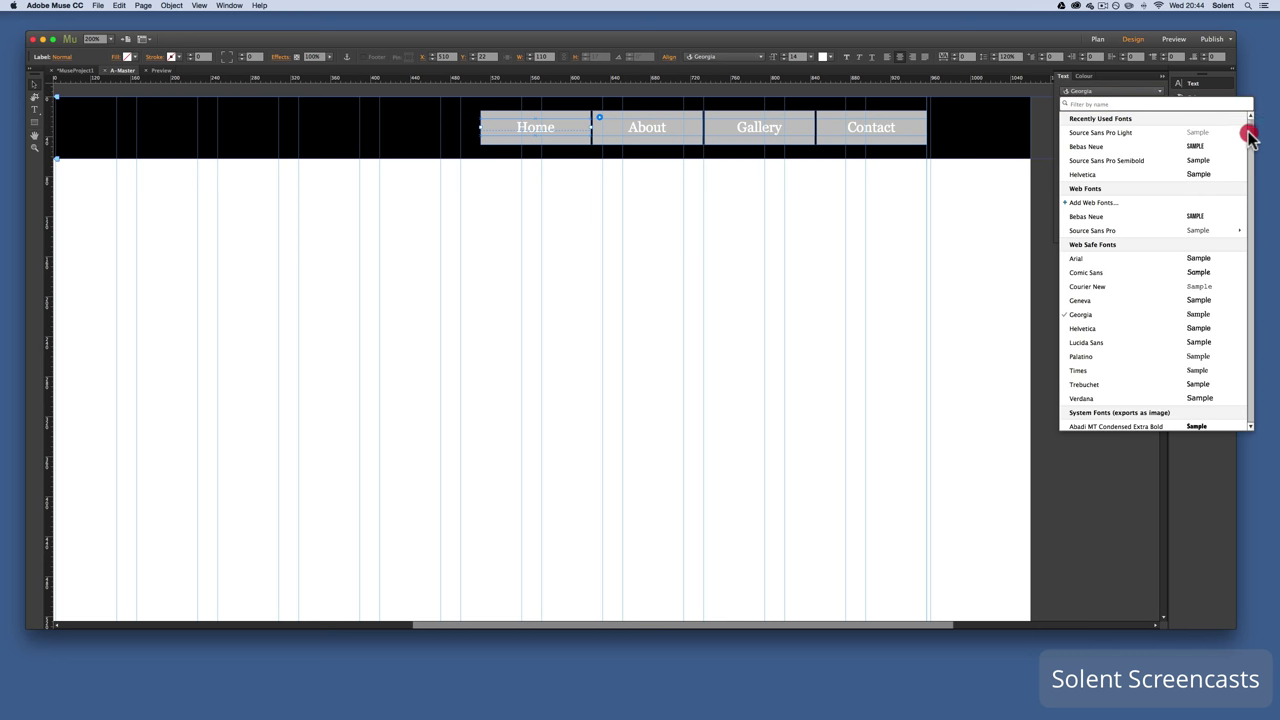
pyautogui.click(1101, 203)
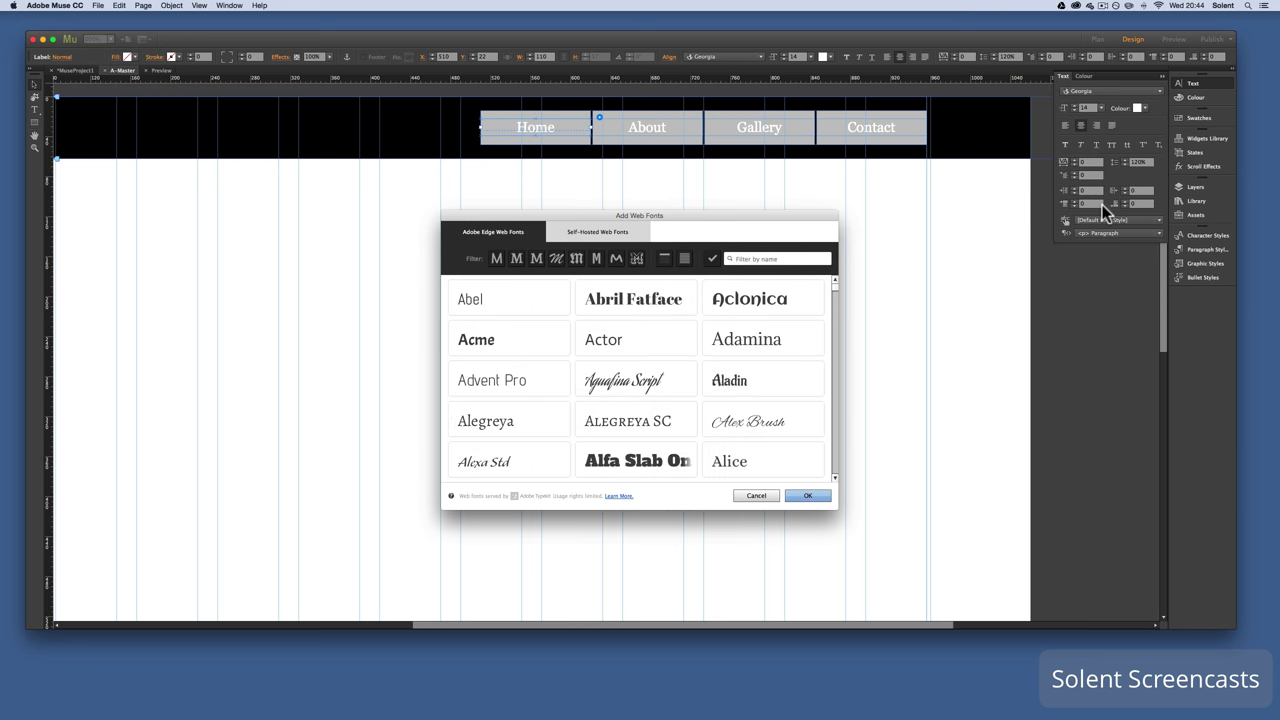
pyautogui.scroll(-10, 715, 375)
pyautogui.scroll(2, 714, 375)
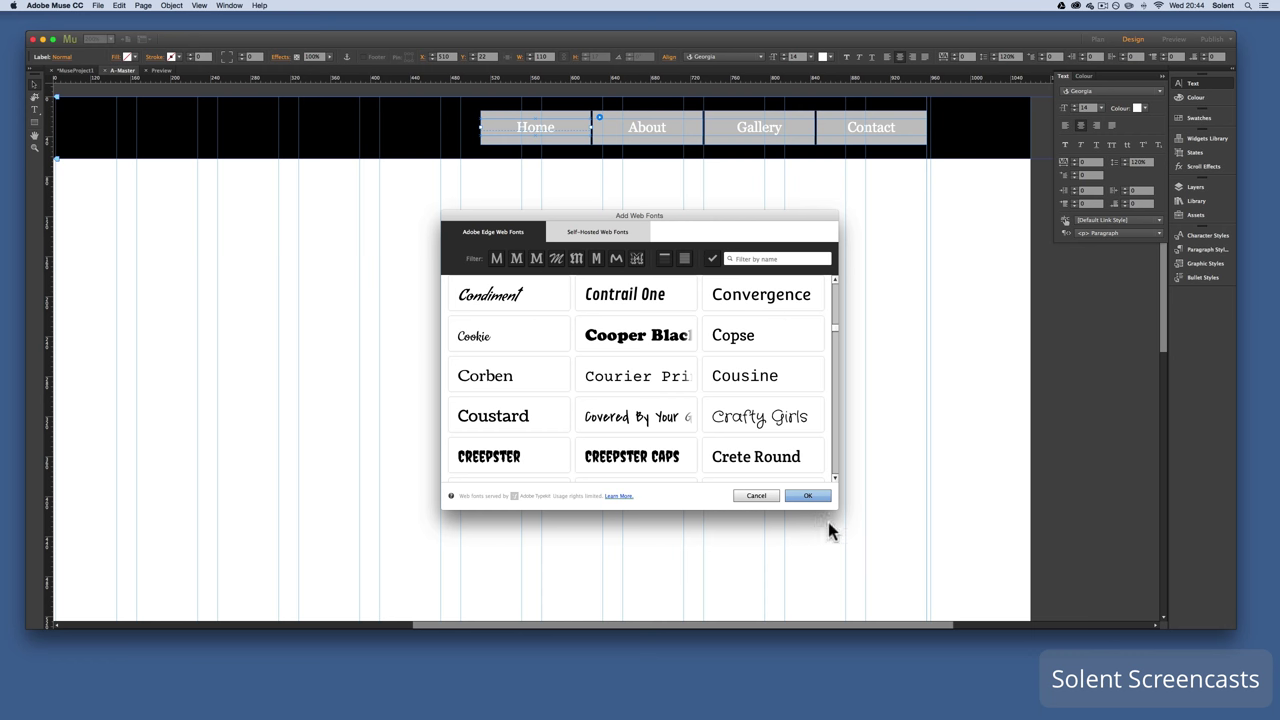
pyautogui.click(757, 496)
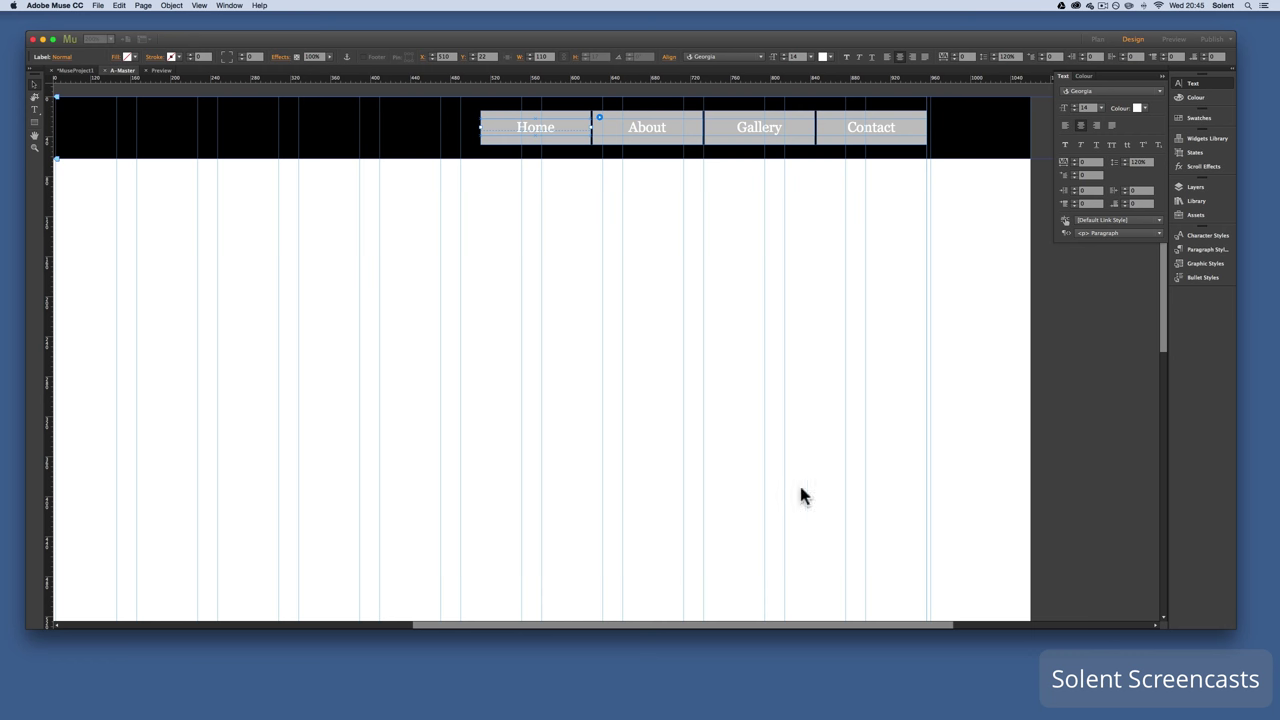
# Set the font of the menu item labels to Source Sans Pro Regular
pyautogui.click(1141, 94)
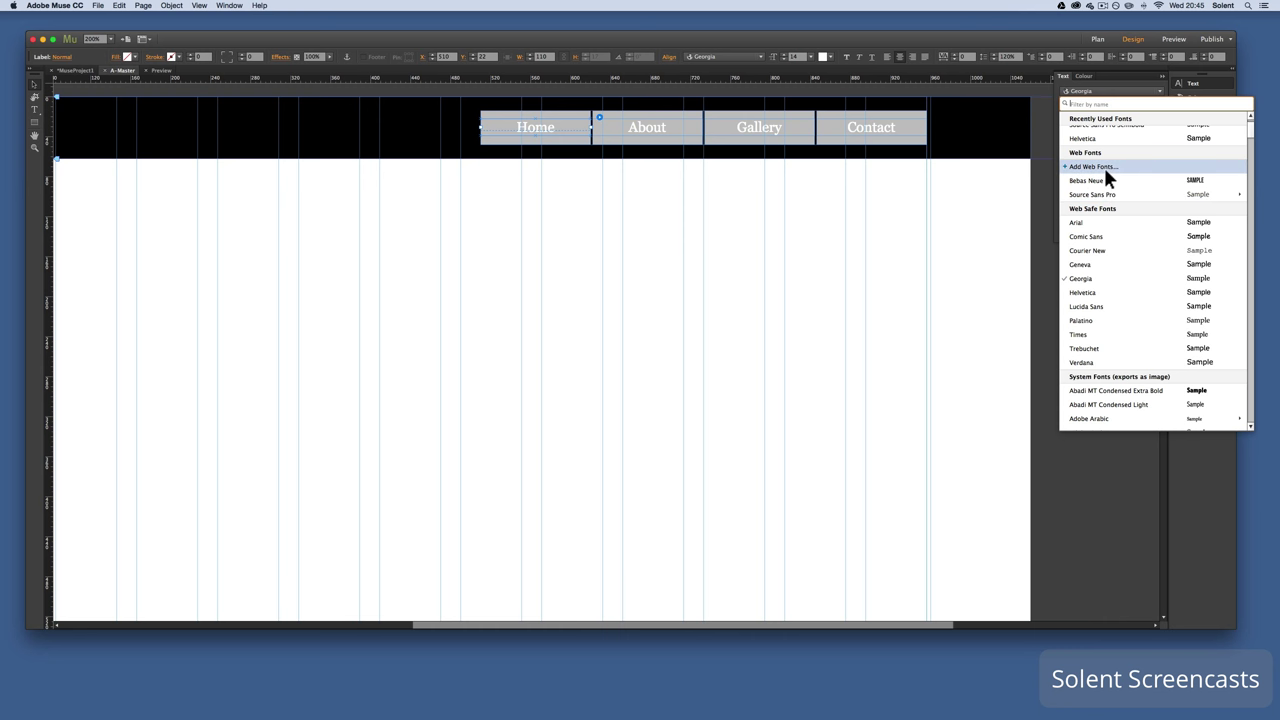
pyautogui.moveTo(1112, 196)
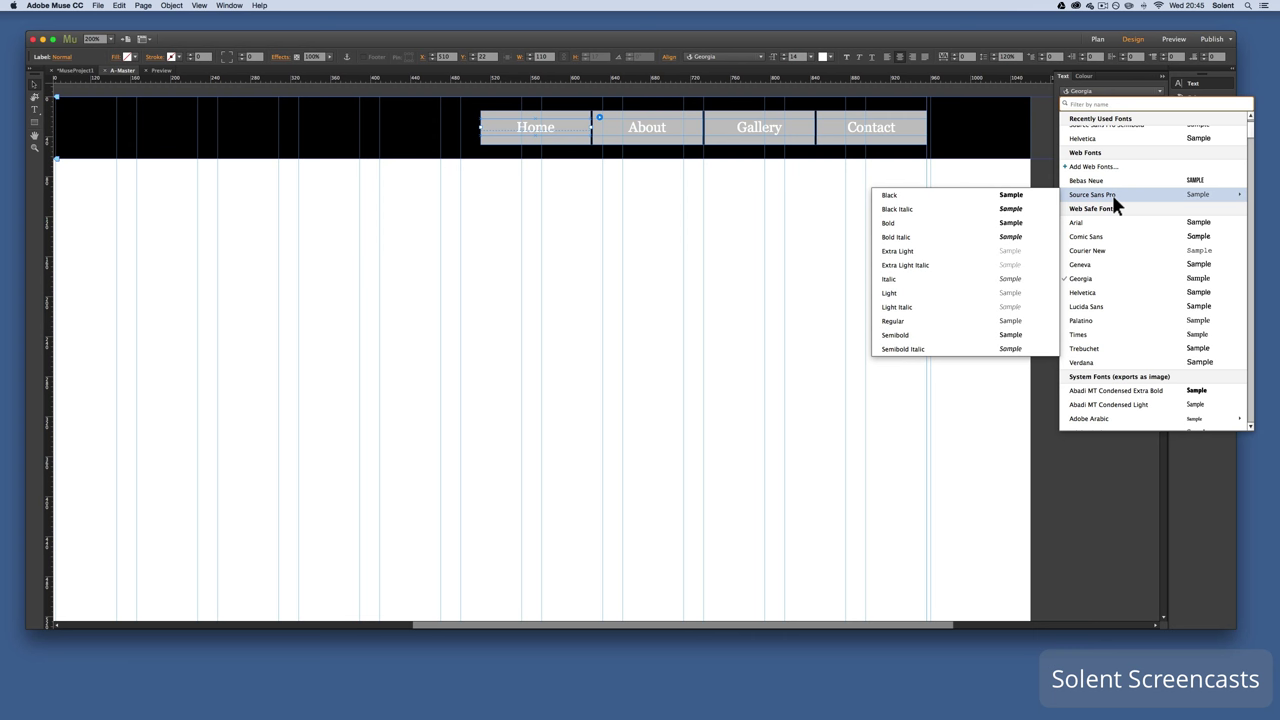
pyautogui.click(926, 320)
pyautogui.doubleClick(545, 129)
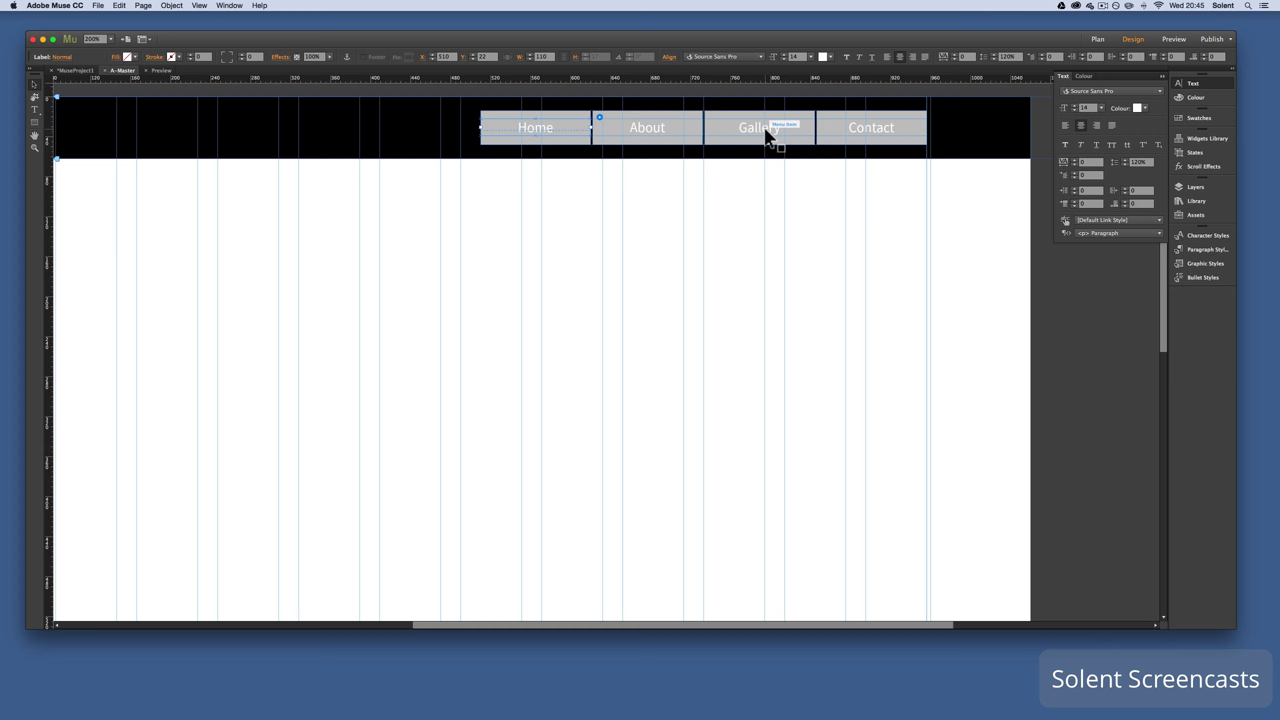
# Select the Contact menu item and set the fill of the menu items' Normal state to None
pyautogui.click(861, 142)
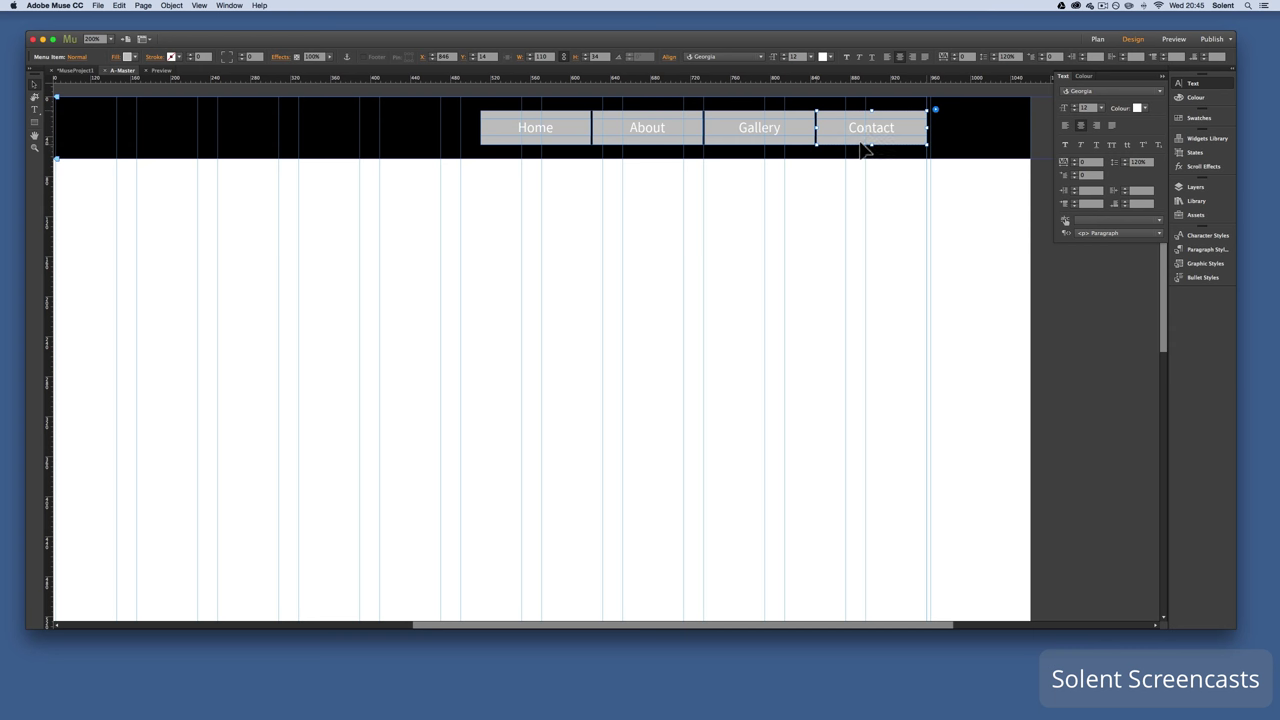
pyautogui.click(128, 57)
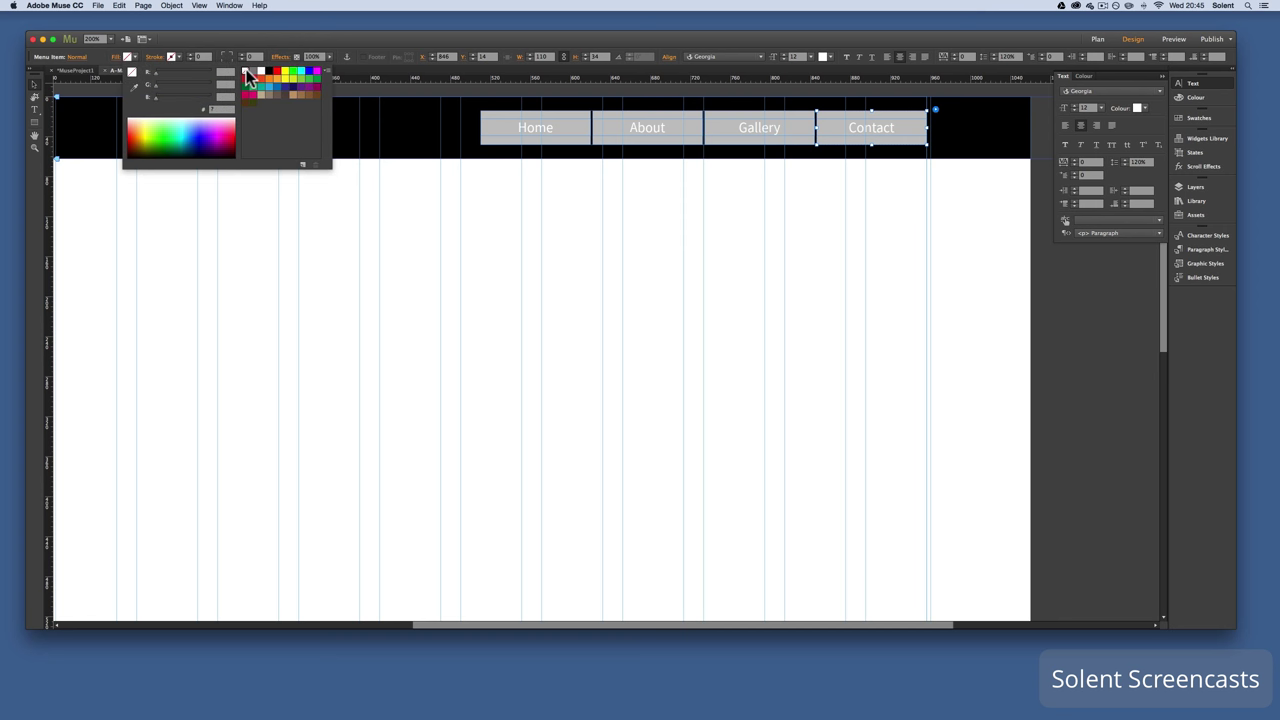
pyautogui.click(246, 71)
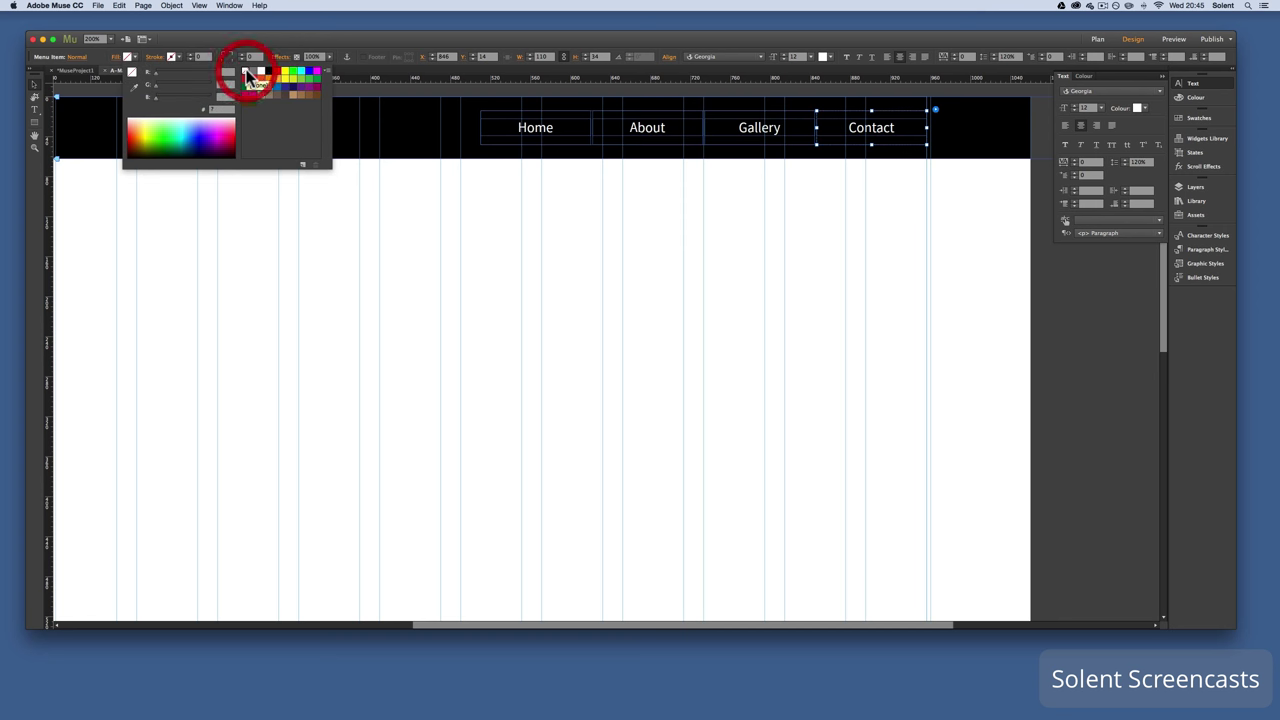
pyautogui.click(786, 189)
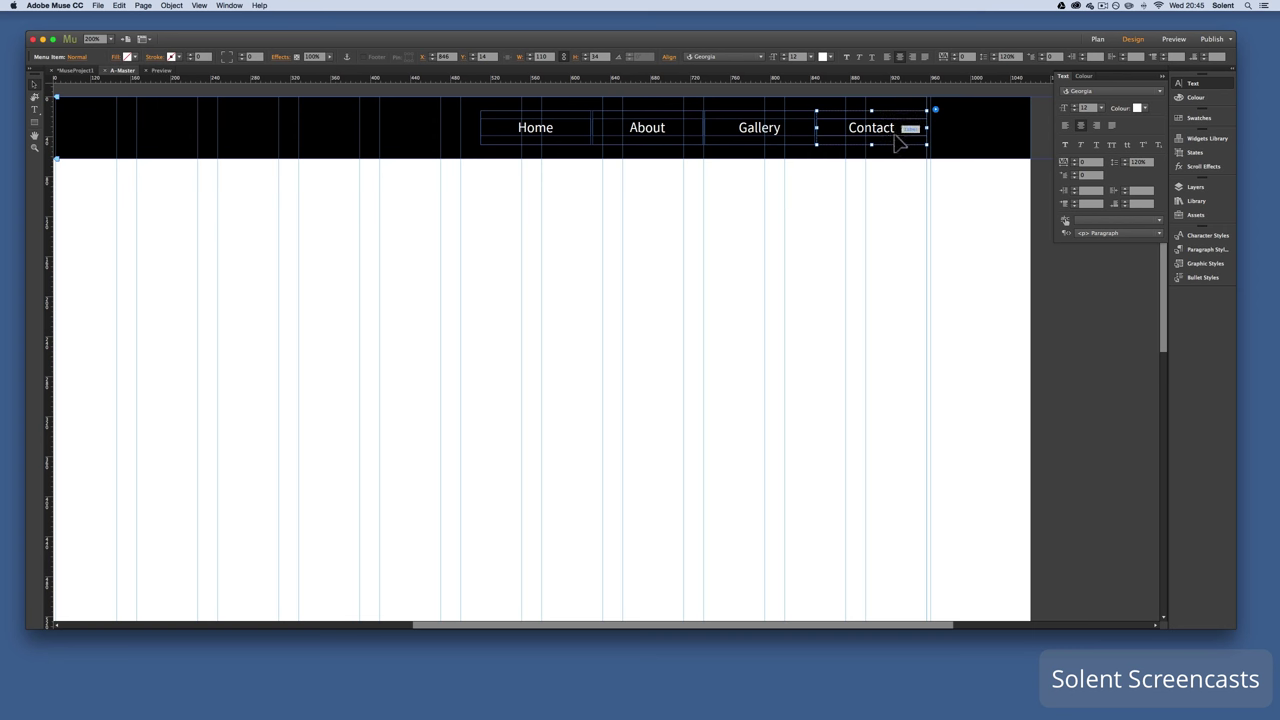
# Review the Rollover, Mouse Down, Active and Normal states of the Contact menu item, and deselect it
pyautogui.click(1194, 152)
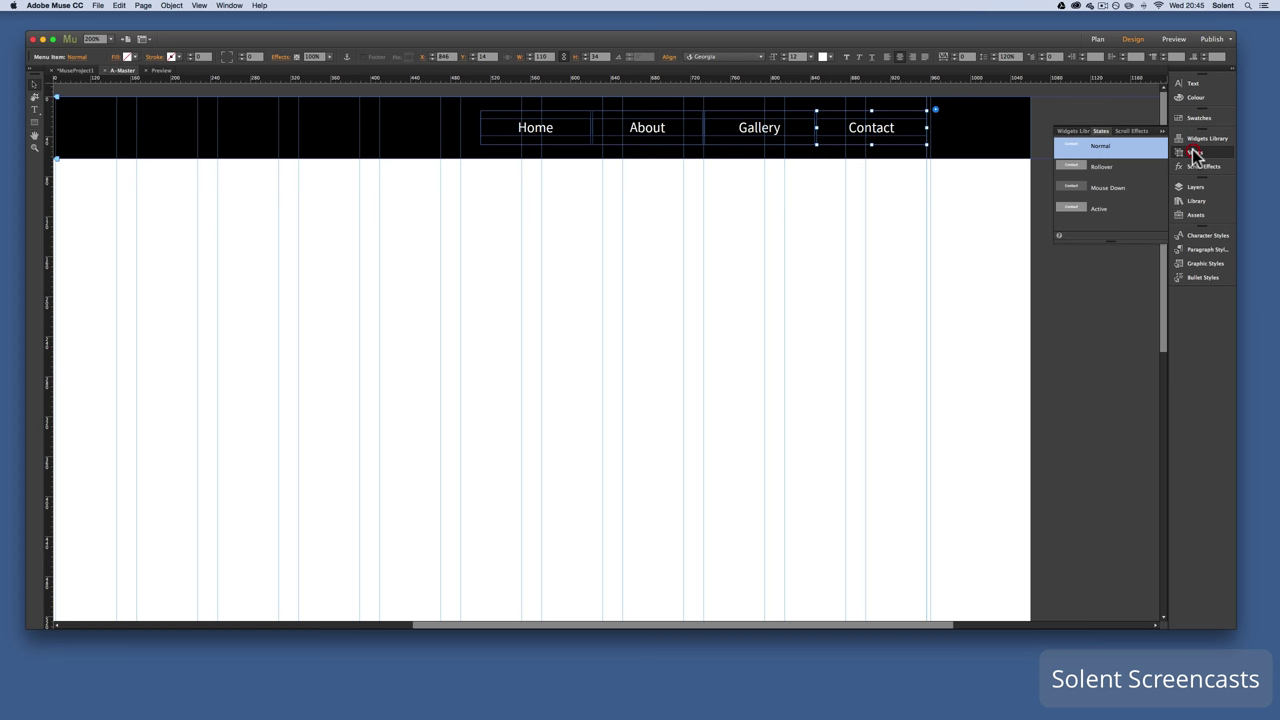
pyautogui.click(1112, 168)
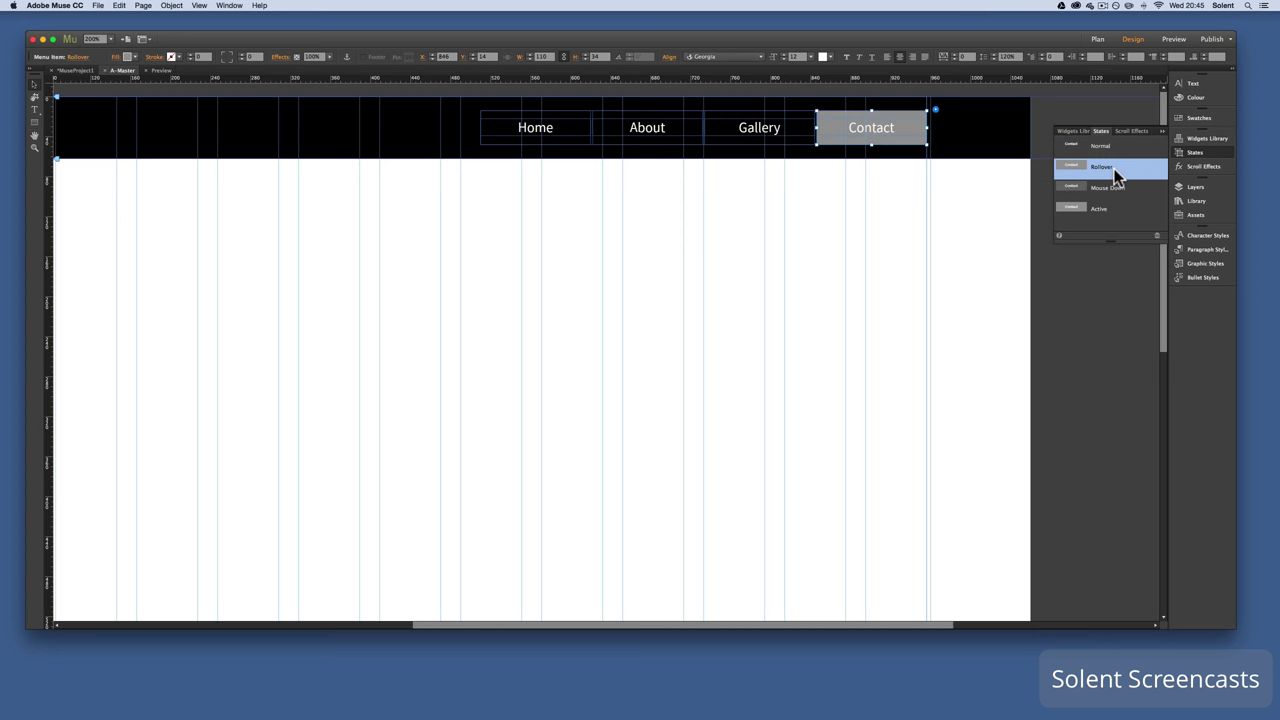
pyautogui.click(1117, 189)
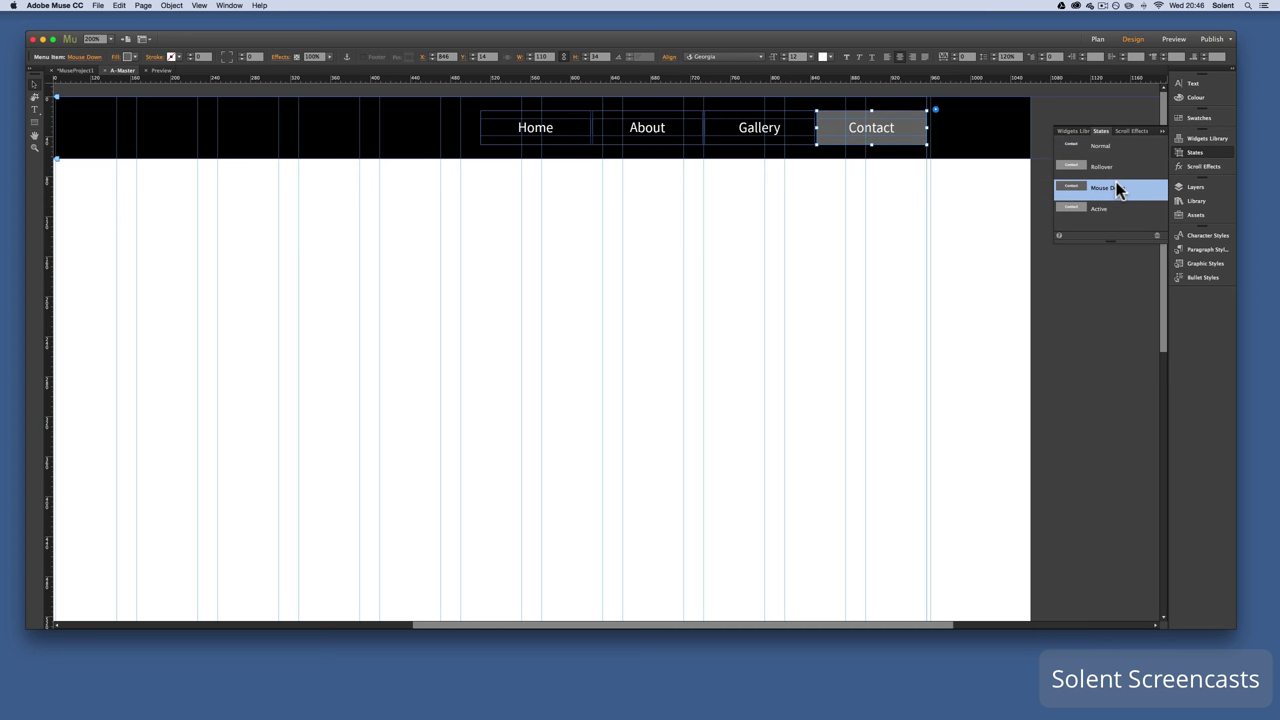
pyautogui.click(1112, 206)
pyautogui.click(1100, 148)
pyautogui.click(1097, 171)
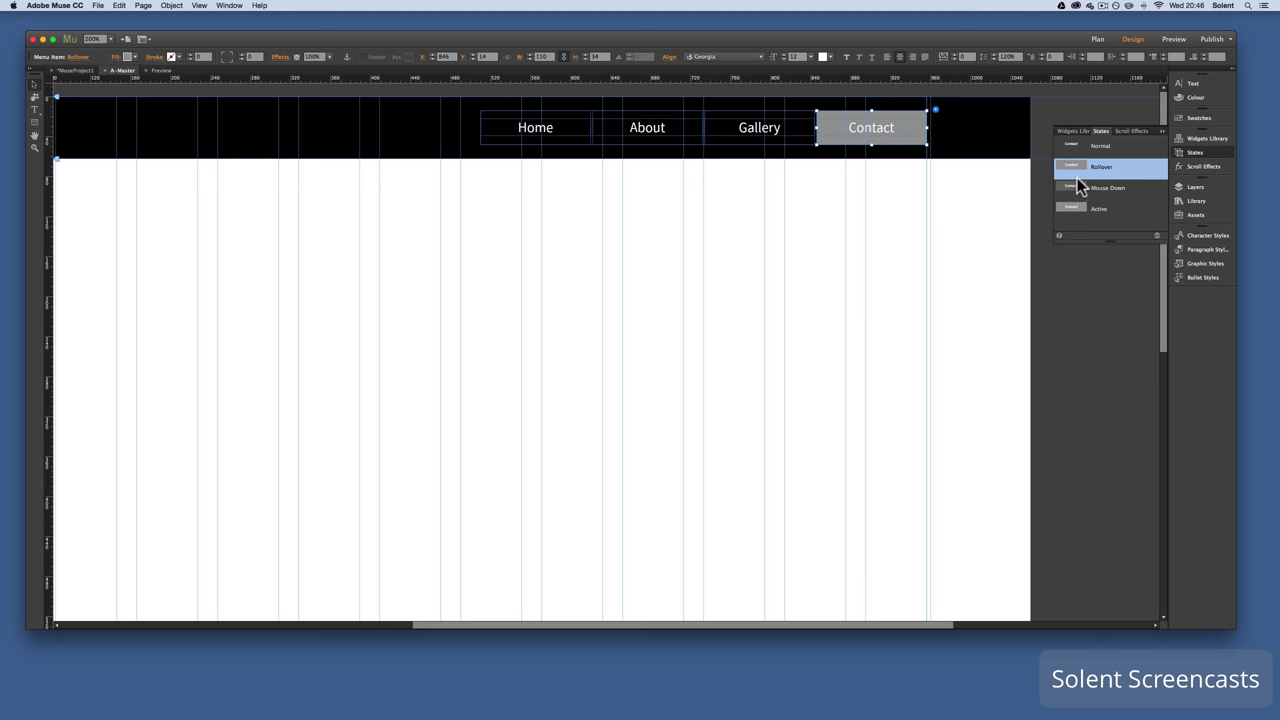
pyautogui.click(921, 188)
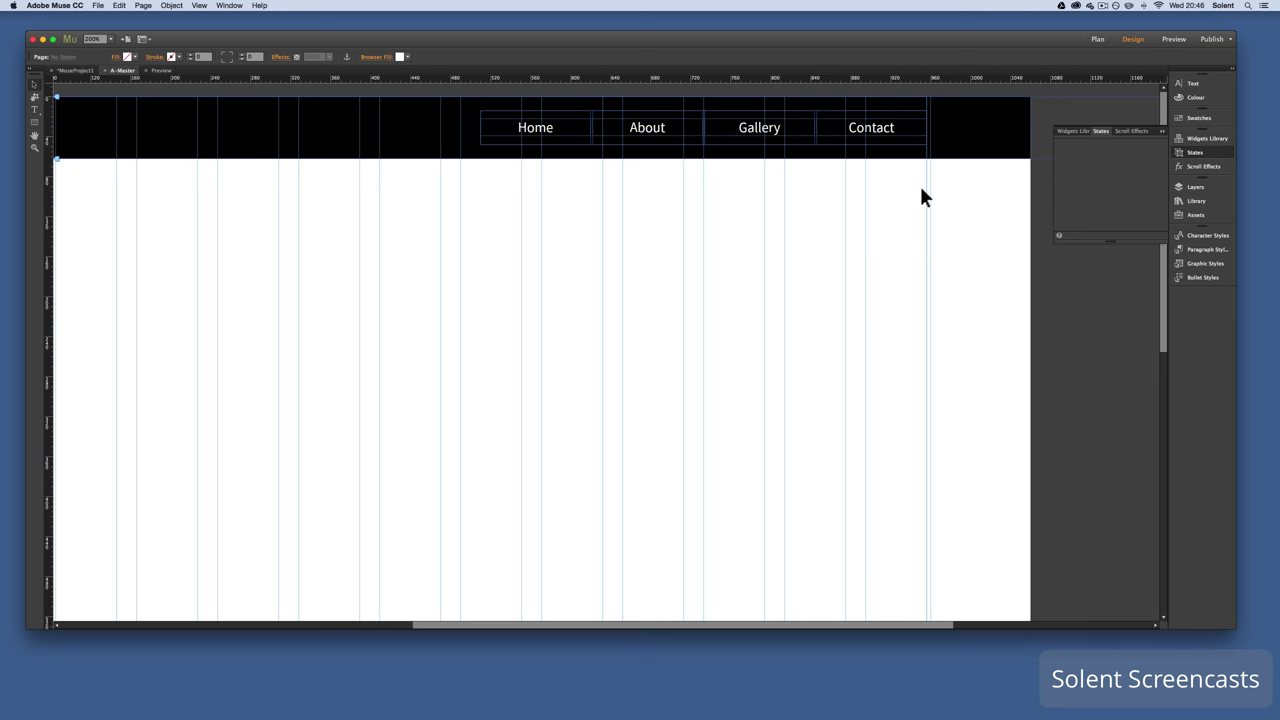
# Open the Home page from the site plan and make its header layer active, leaving the layer options as they are
pyautogui.hscroll(-5, 922, 191)
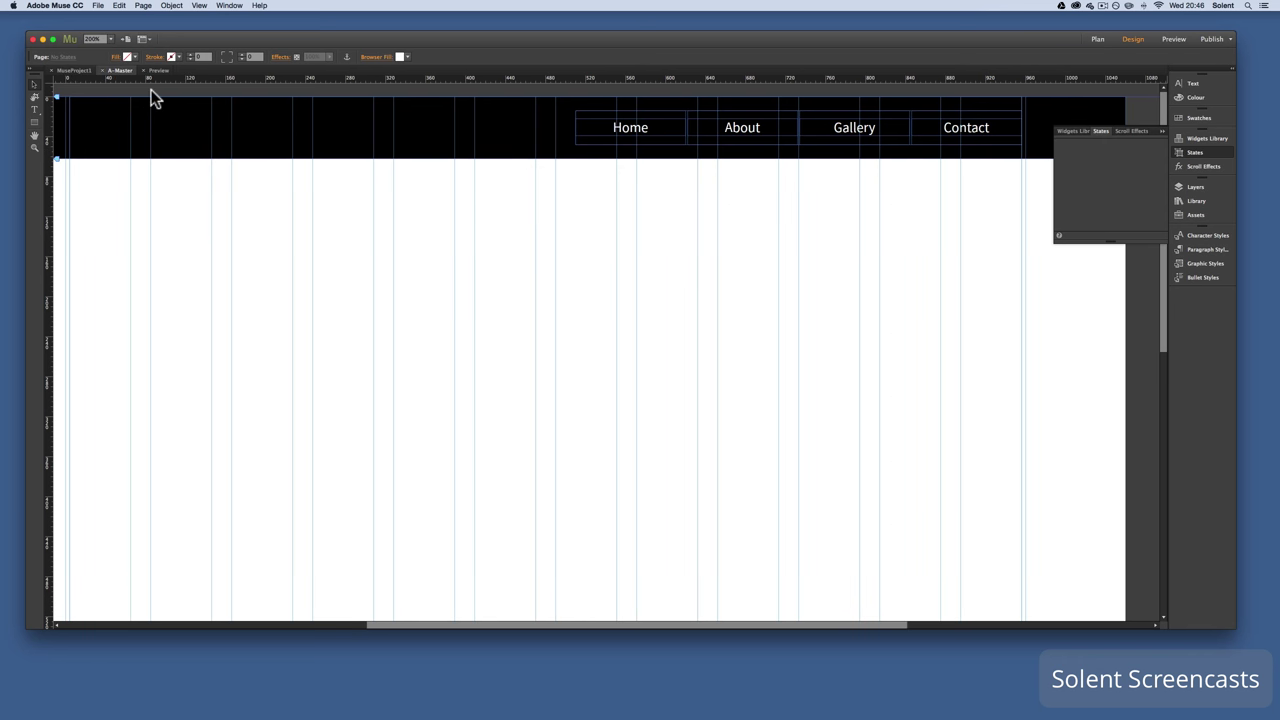
pyautogui.click(78, 71)
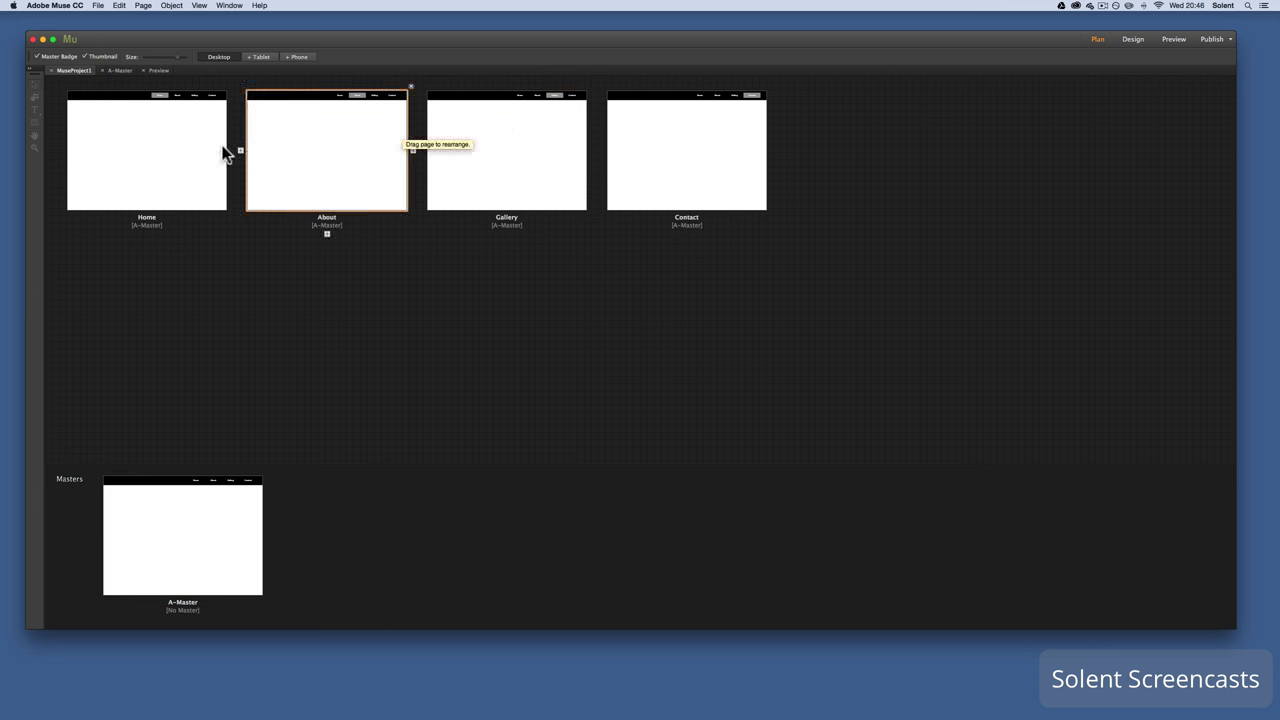
pyautogui.doubleClick(189, 157)
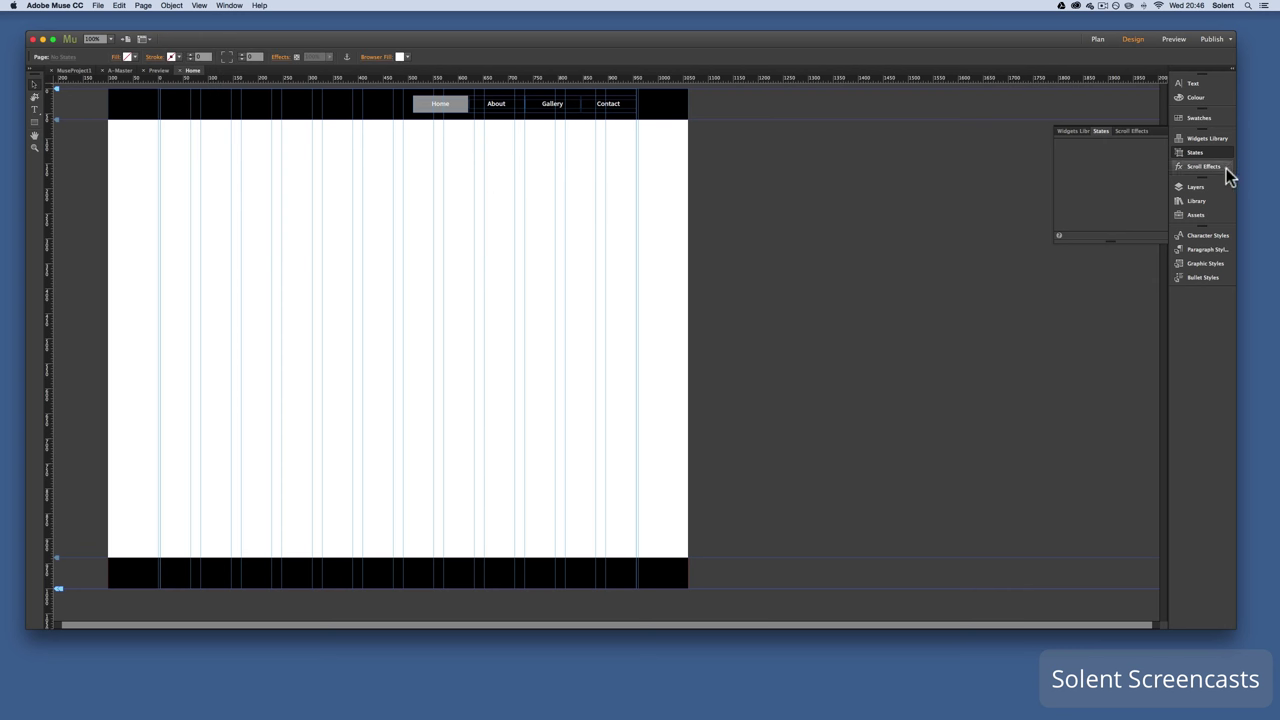
pyautogui.click(1194, 190)
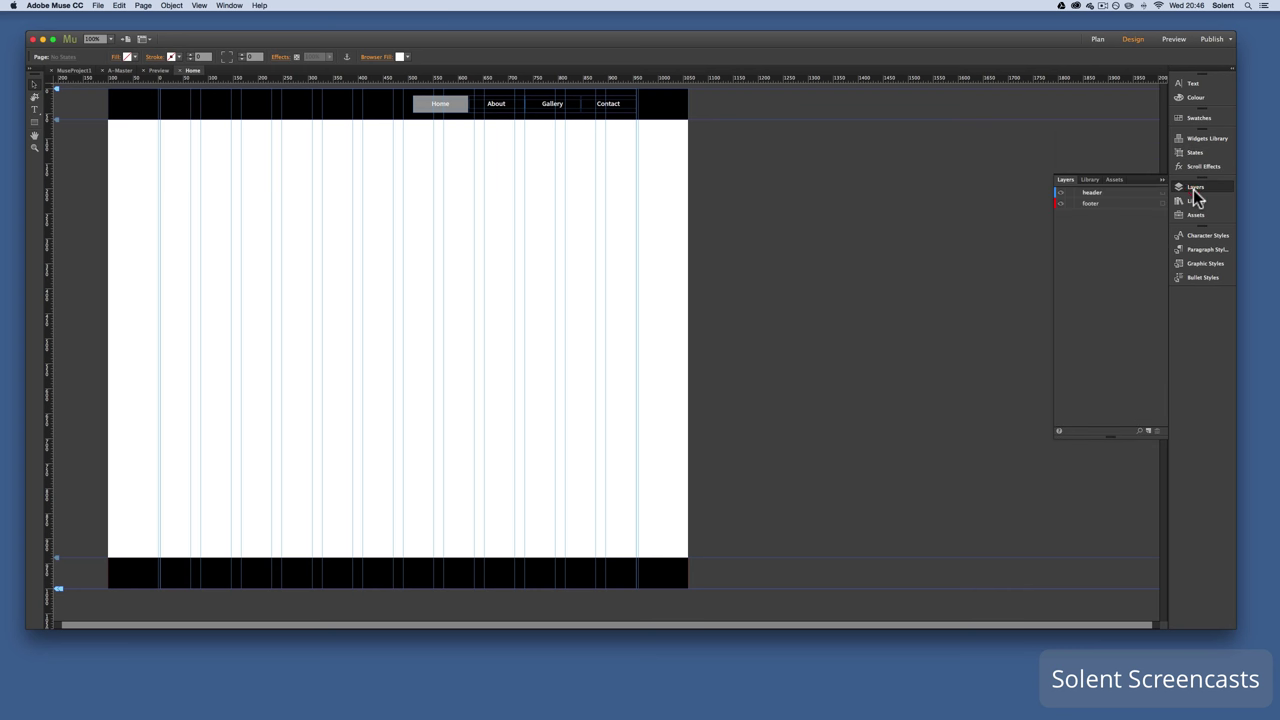
pyautogui.click(1090, 193)
pyautogui.doubleClick(1092, 195)
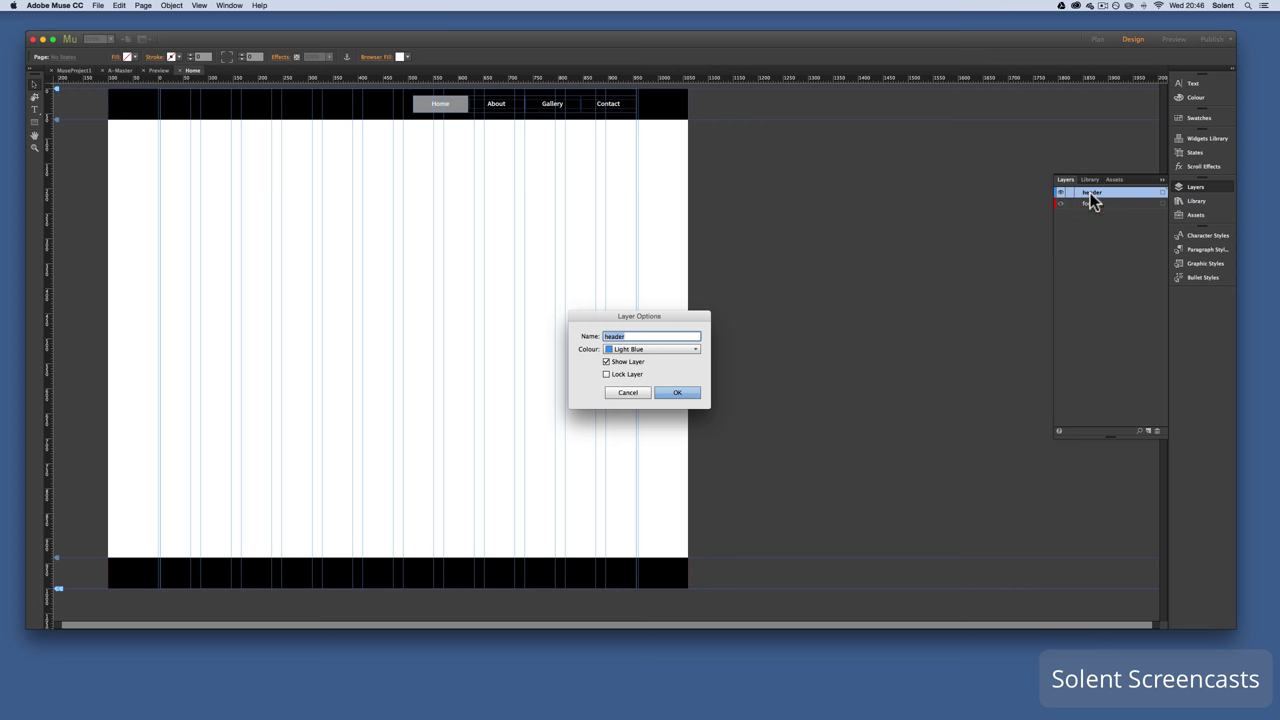
pyautogui.click(628, 392)
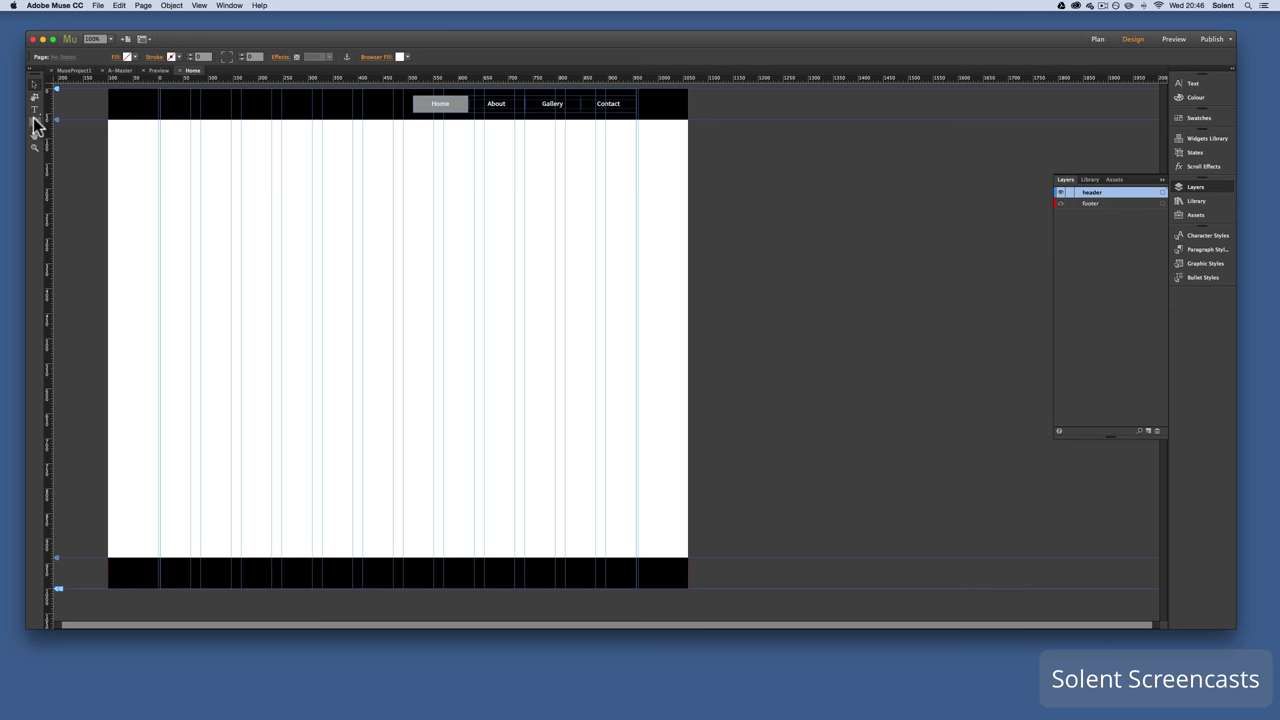
# Place HeroBannerMuse.png from the BannerImgs folder directly below the header across the full page width, about 1160 × 691 px
pyautogui.click(97, 6)
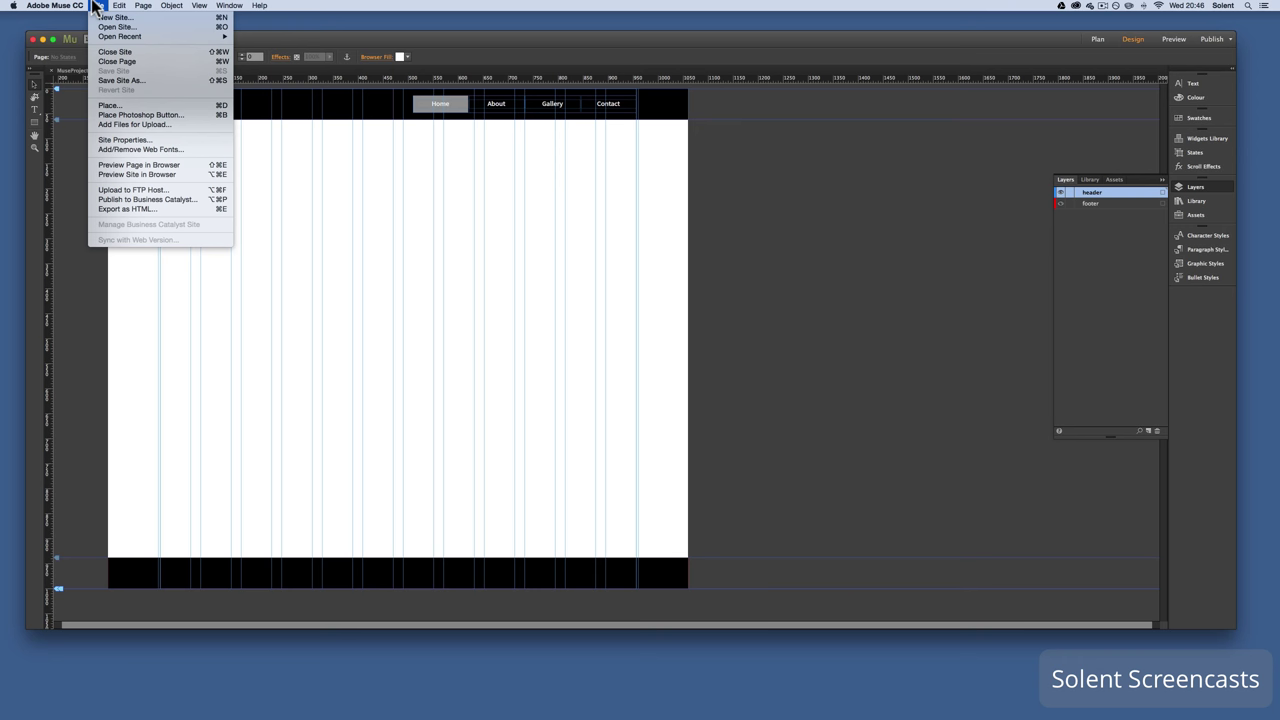
pyautogui.click(124, 105)
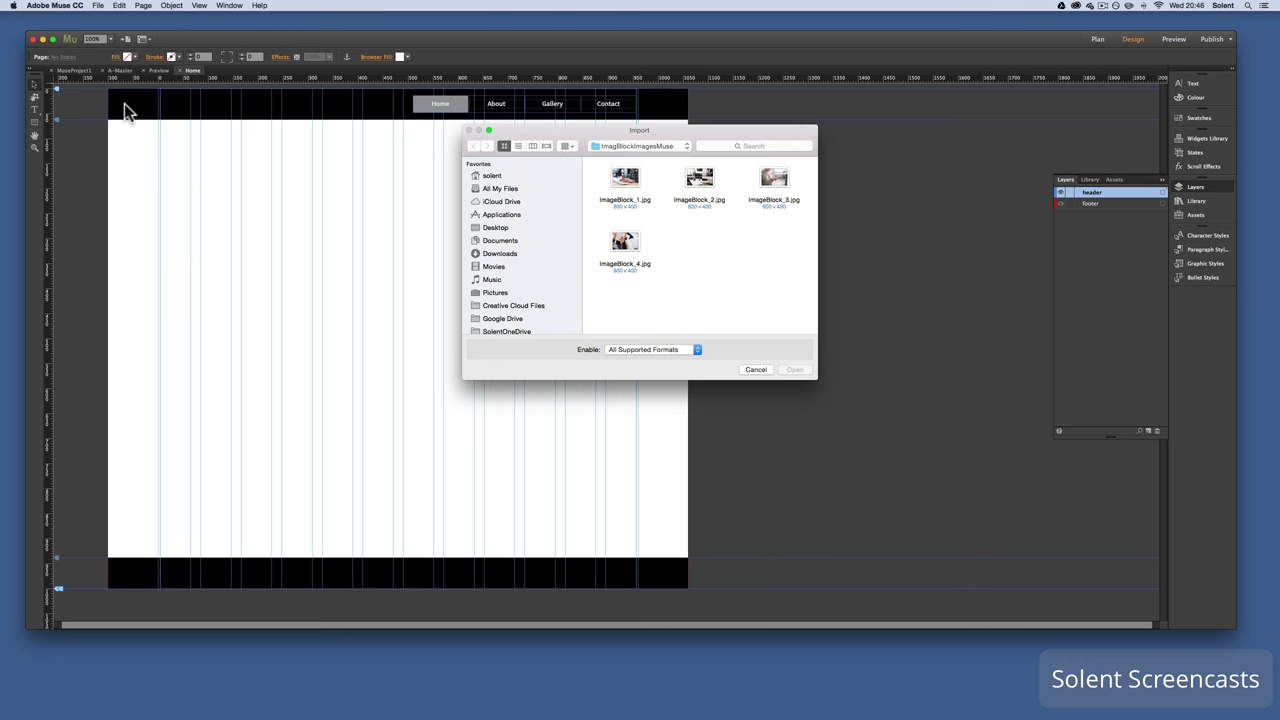
pyautogui.click(684, 147)
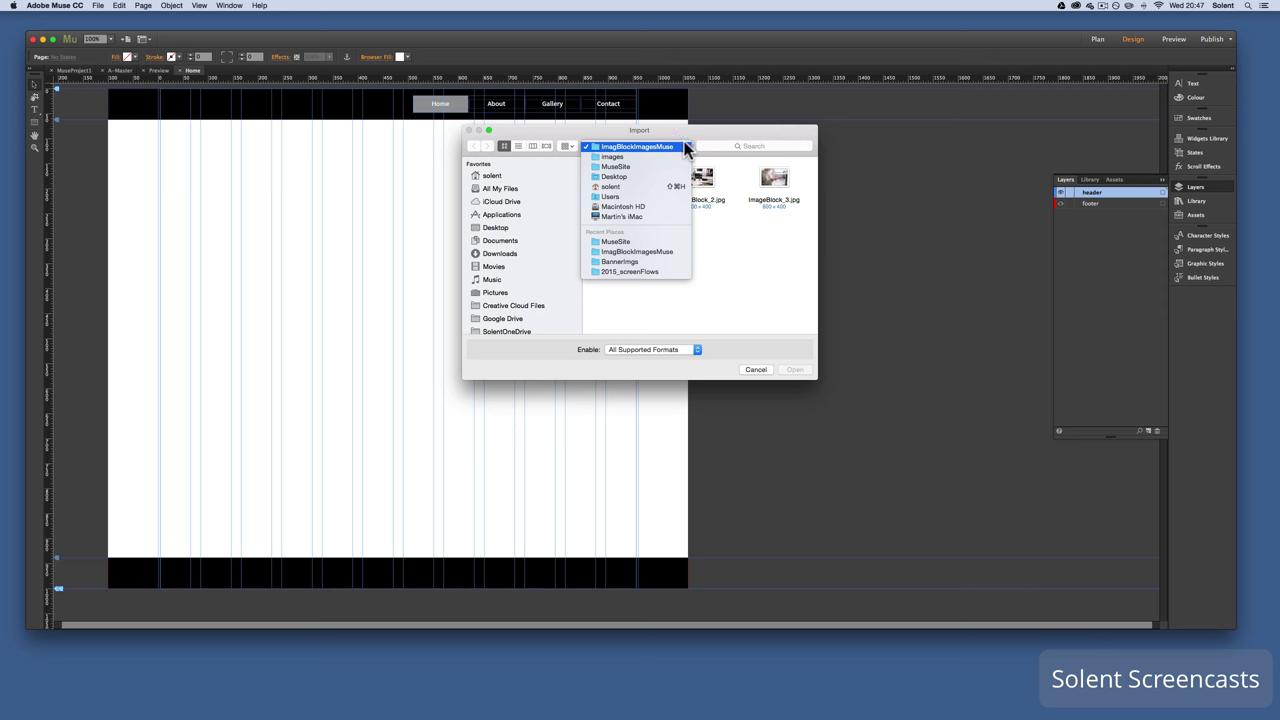
pyautogui.click(665, 158)
pyautogui.doubleClick(624, 182)
pyautogui.click(685, 180)
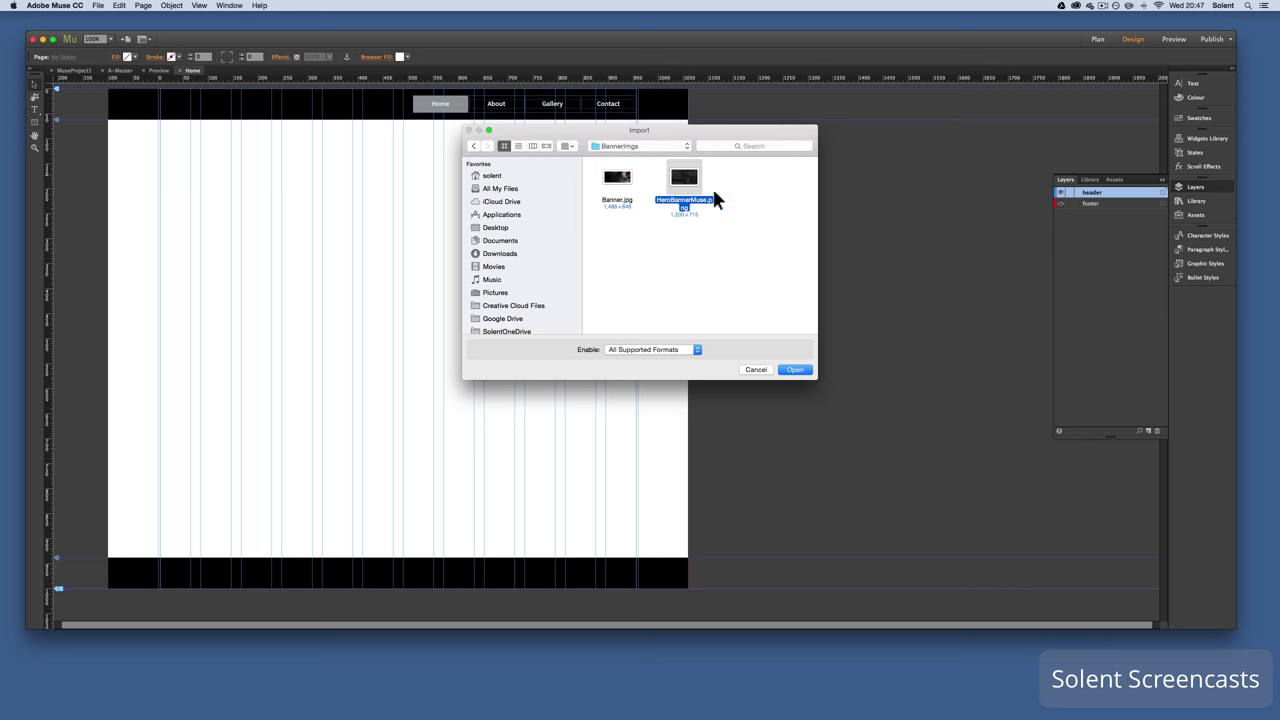
pyautogui.click(801, 373)
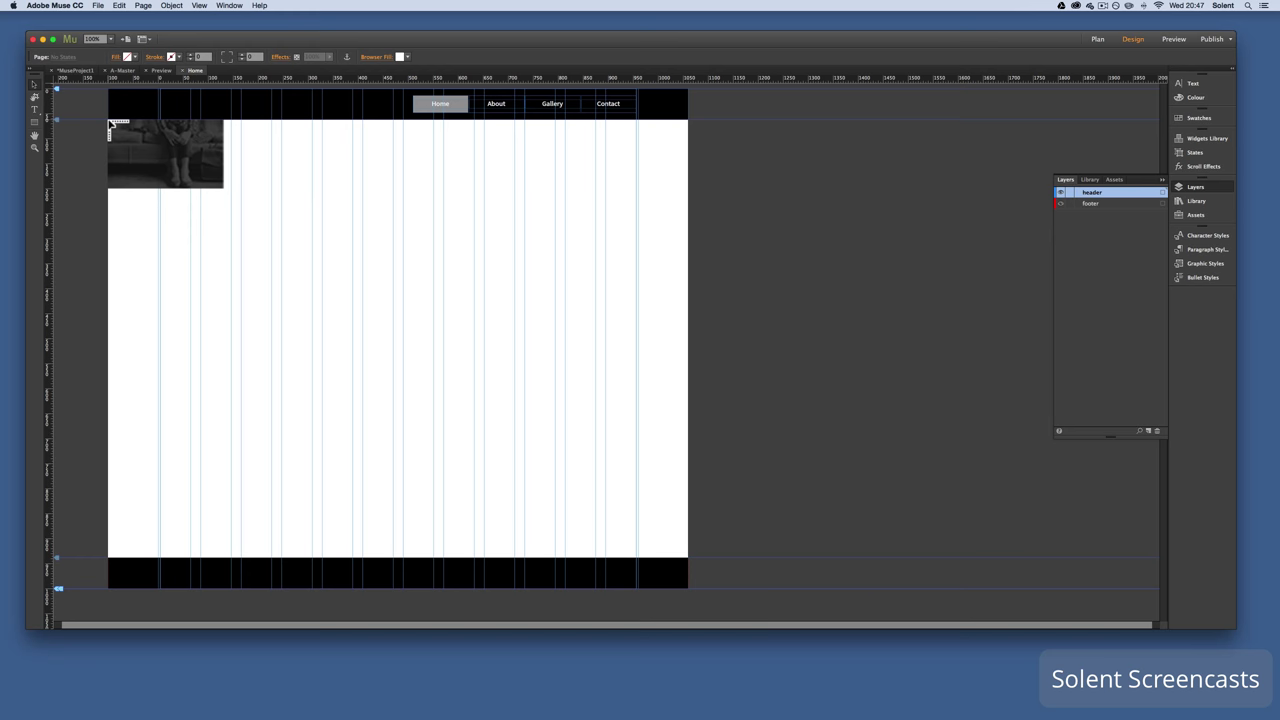
pyautogui.moveTo(110, 122); pyautogui.dragTo(690, 382)
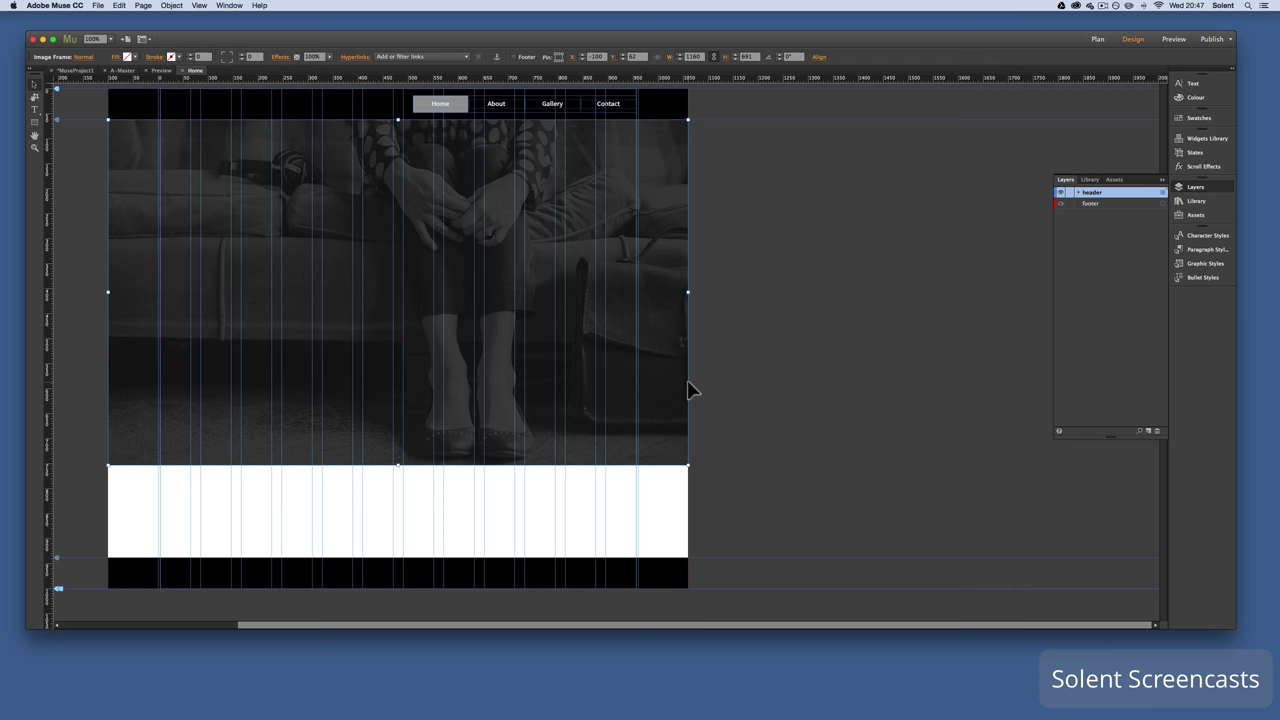
# Expand the header layer and inspect the placed banner frame and the image inside it
pyautogui.click(1078, 193)
pyautogui.click(1085, 204)
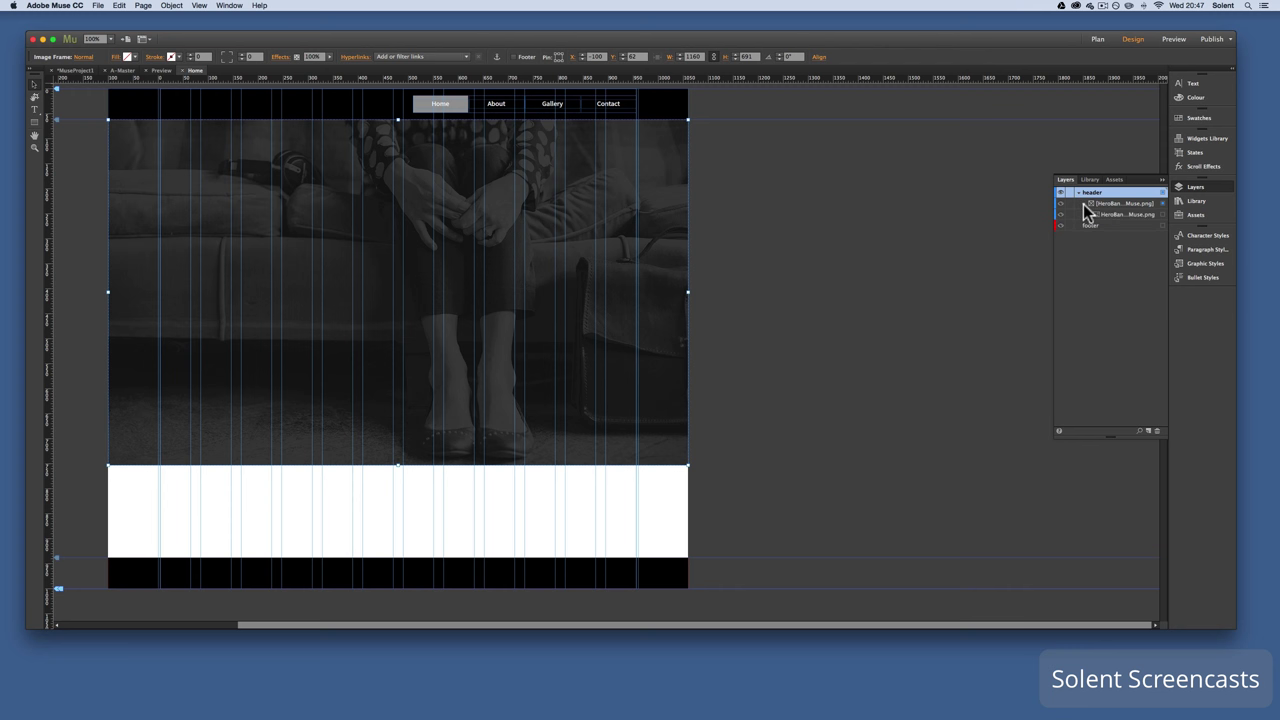
pyautogui.click(1086, 206)
pyautogui.click(1078, 193)
# Create a text frame about 544 × 110 px over the upper part of the hero banner containing Hello World
pyautogui.hscroll(-1, 220, 260)
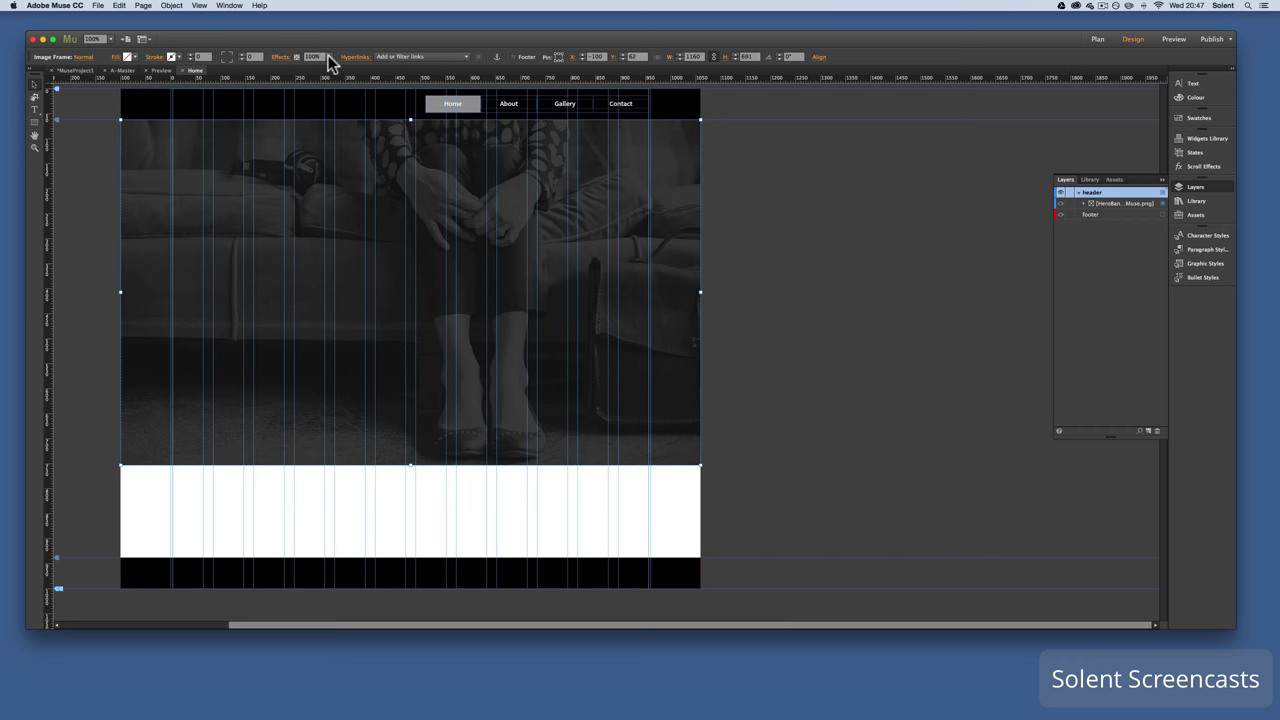
pyautogui.click(111, 42)
pyautogui.click(35, 147)
pyautogui.moveTo(106, 111); pyautogui.dragTo(533, 434)
pyautogui.scroll(-2, 533, 434)
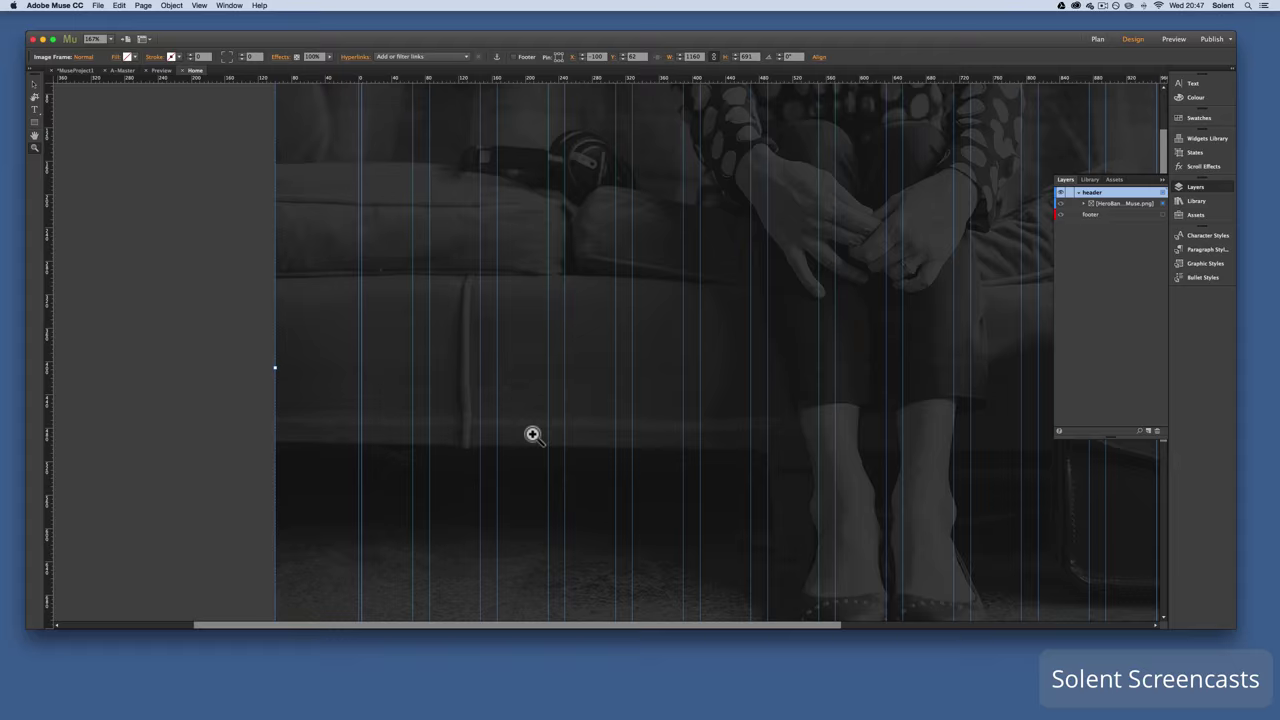
pyautogui.hscroll(3, 533, 434)
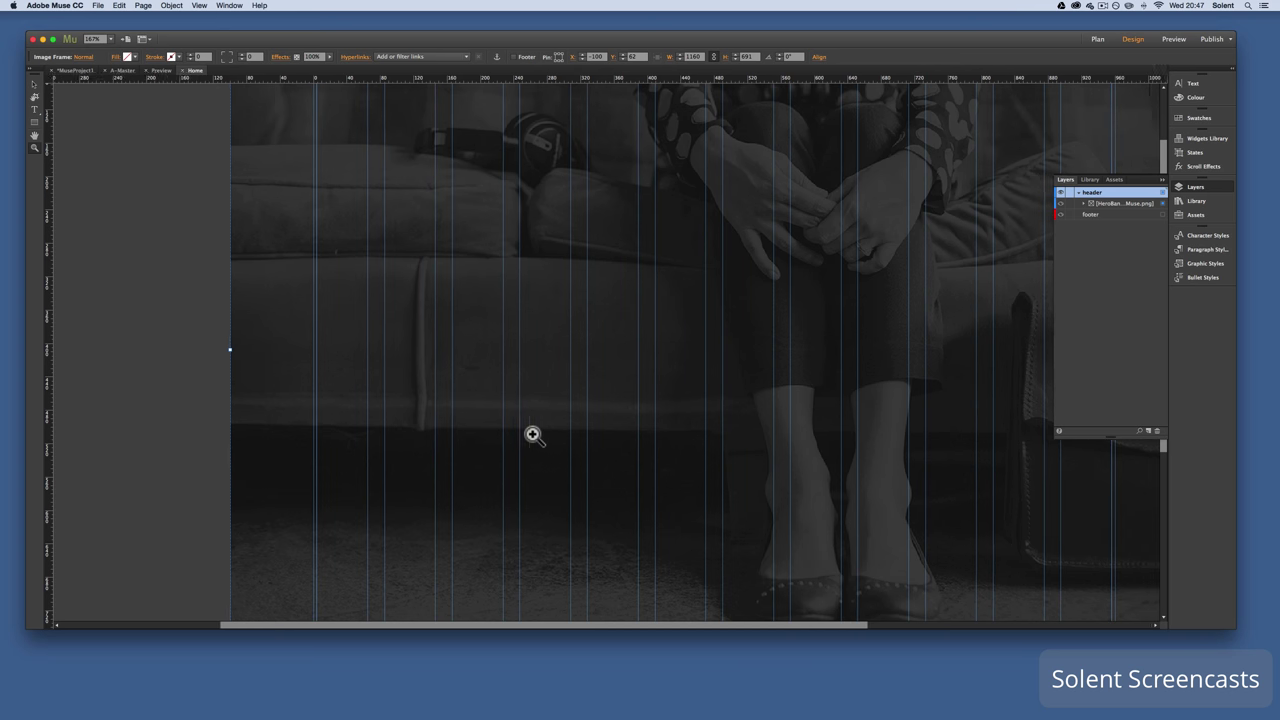
pyautogui.click(35, 111)
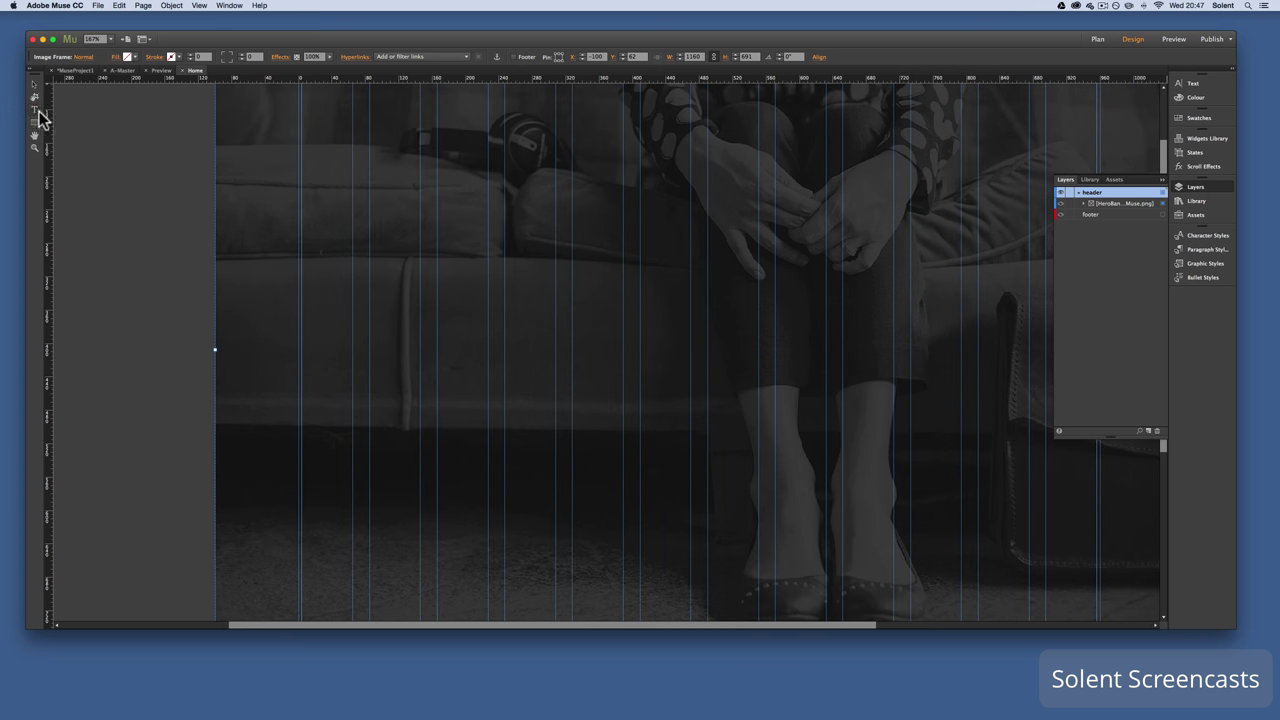
pyautogui.moveTo(370, 182); pyautogui.dragTo(824, 272)
pyautogui.write('Hello')
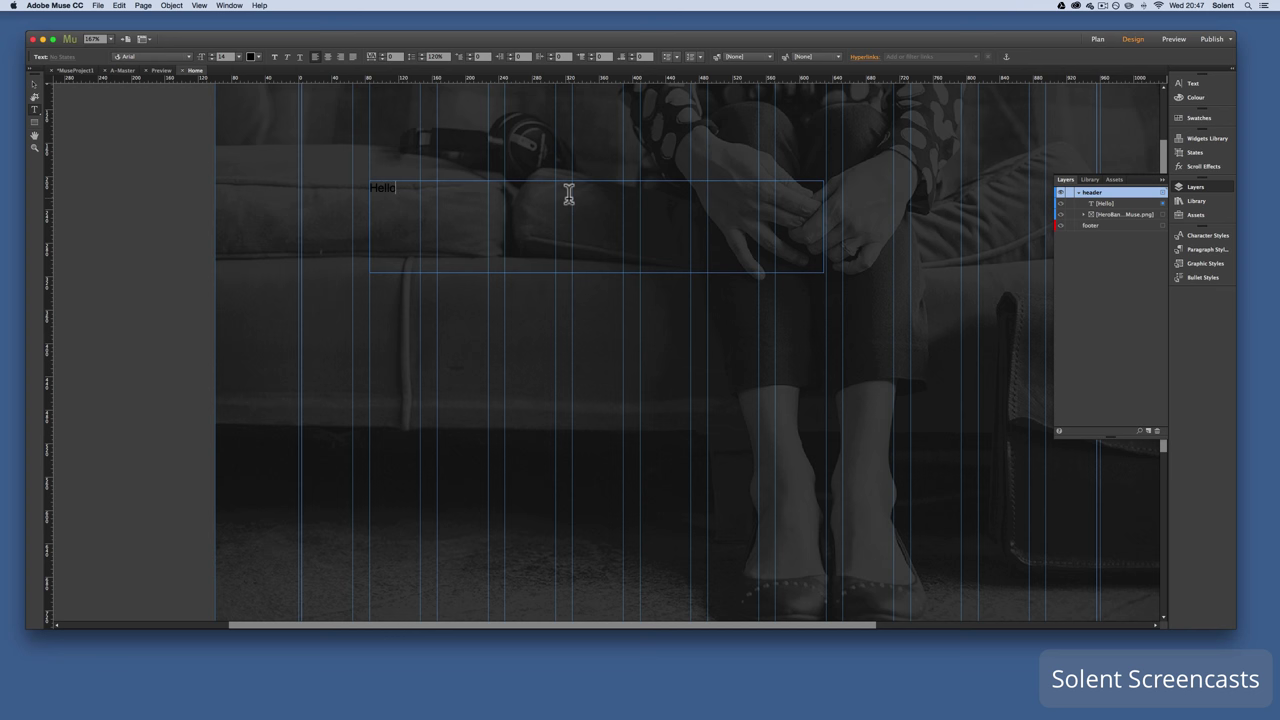
pyautogui.write(' World')
# Format the Hello World text in white Source Sans Pro at size 60
pyautogui.scroll(-2, 569, 194)
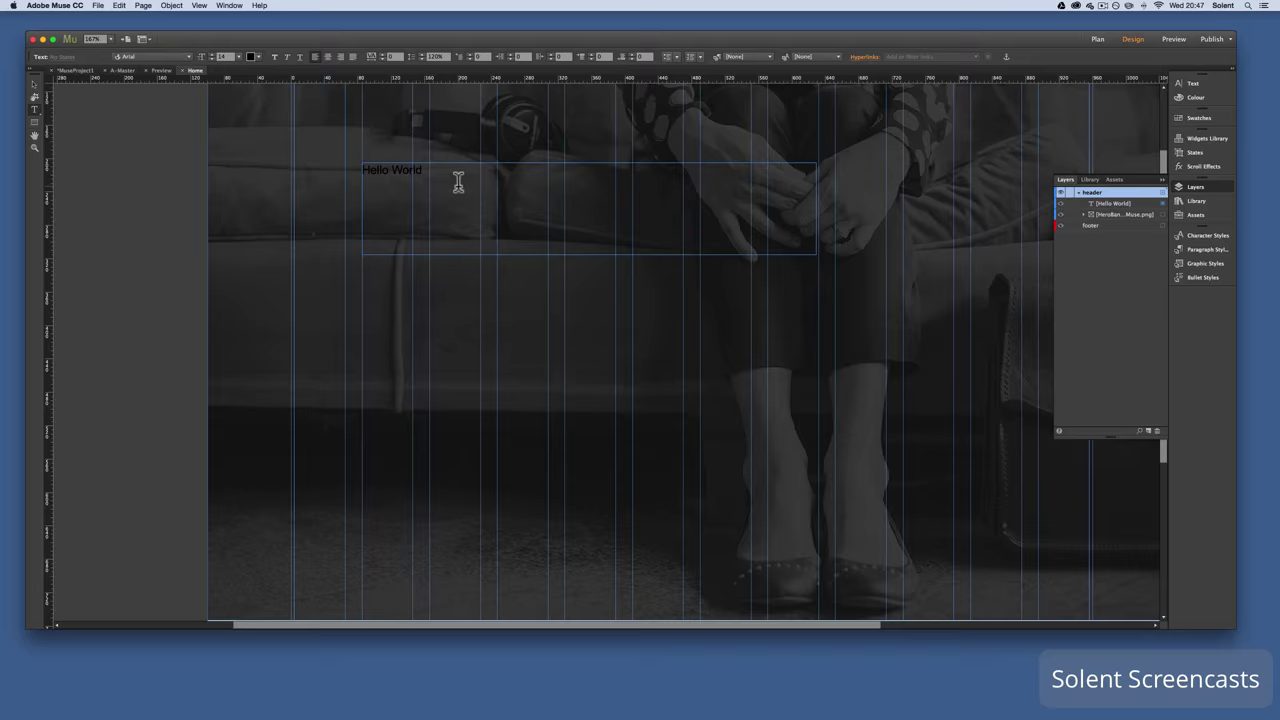
pyautogui.moveTo(430, 170); pyautogui.dragTo(360, 166)
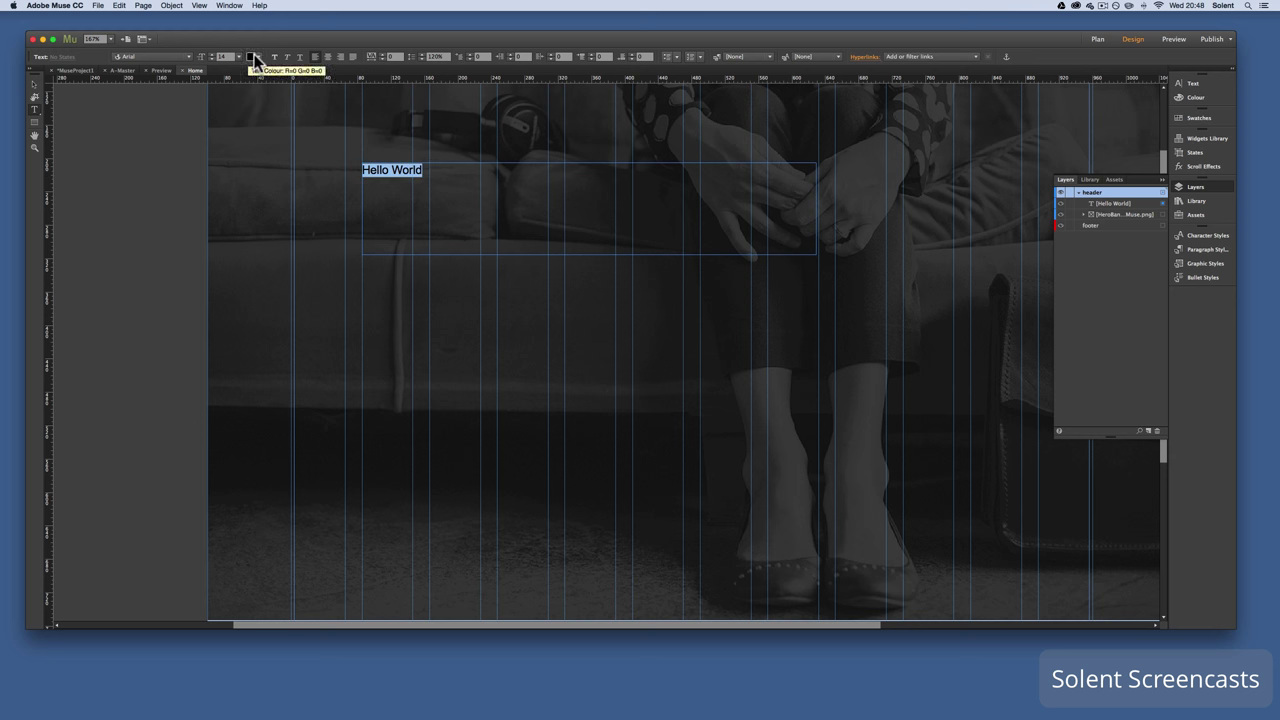
pyautogui.click(254, 56)
pyautogui.click(385, 73)
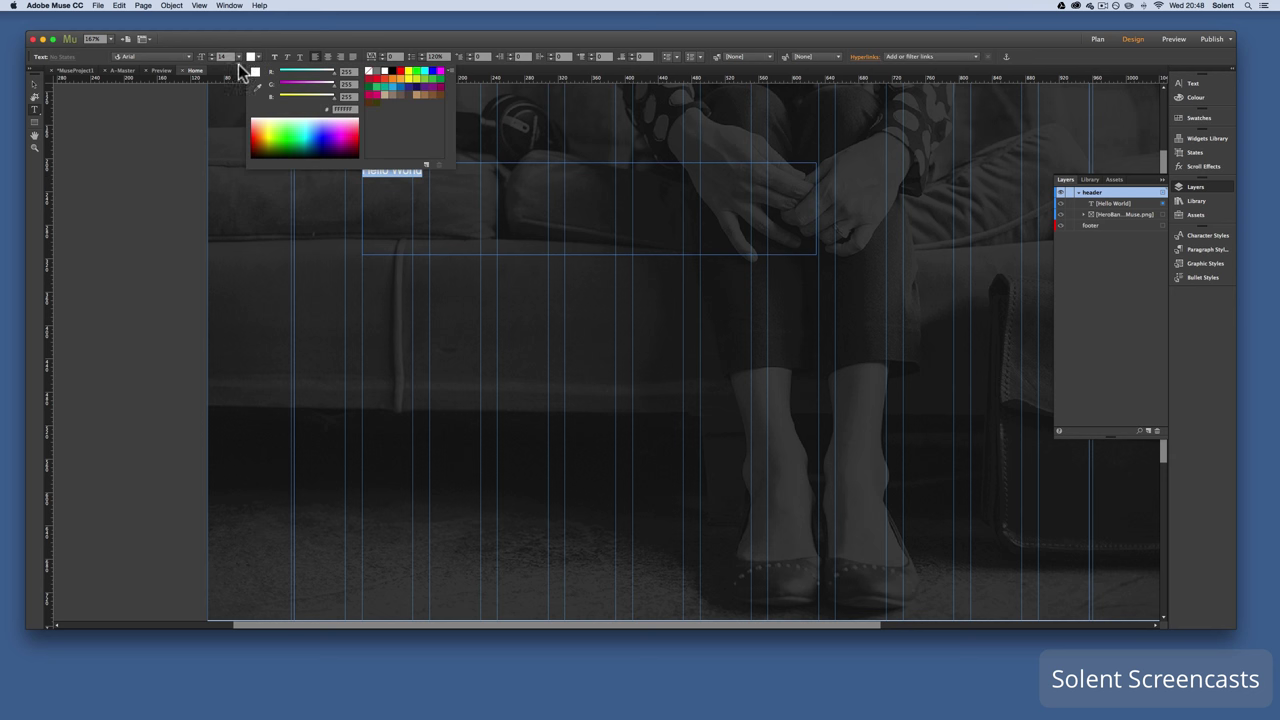
pyautogui.click(239, 57)
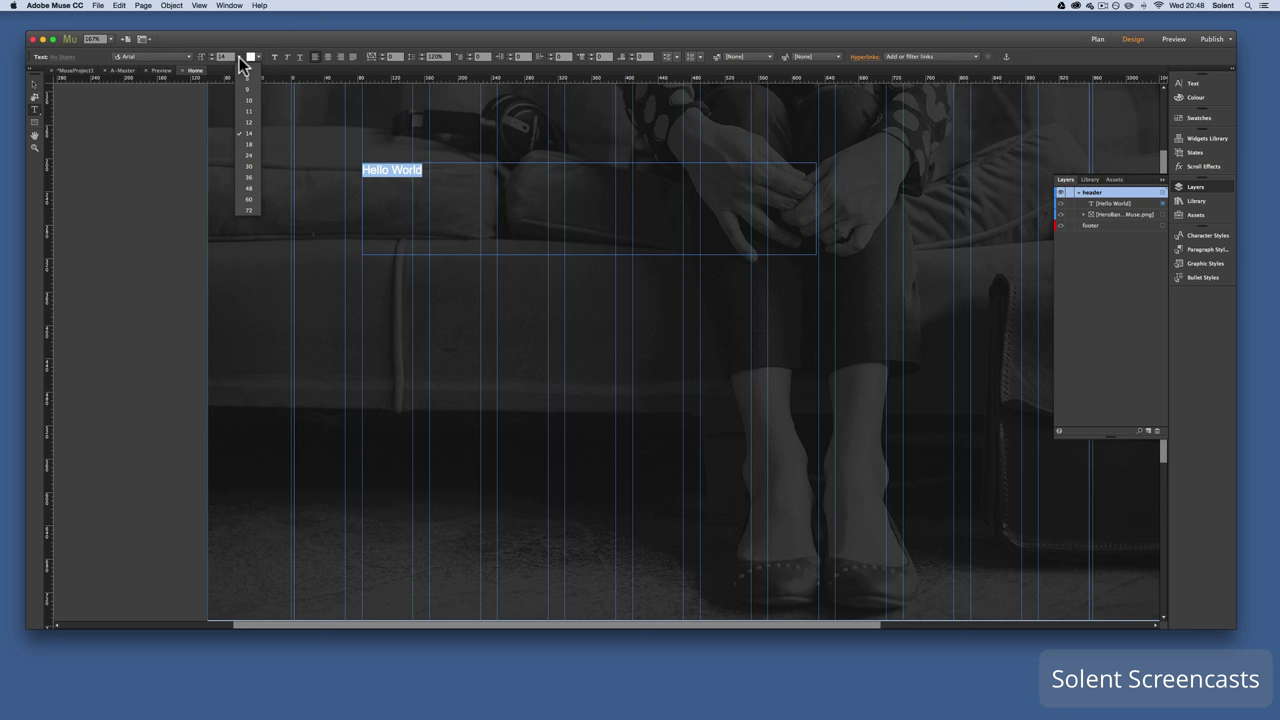
pyautogui.click(249, 199)
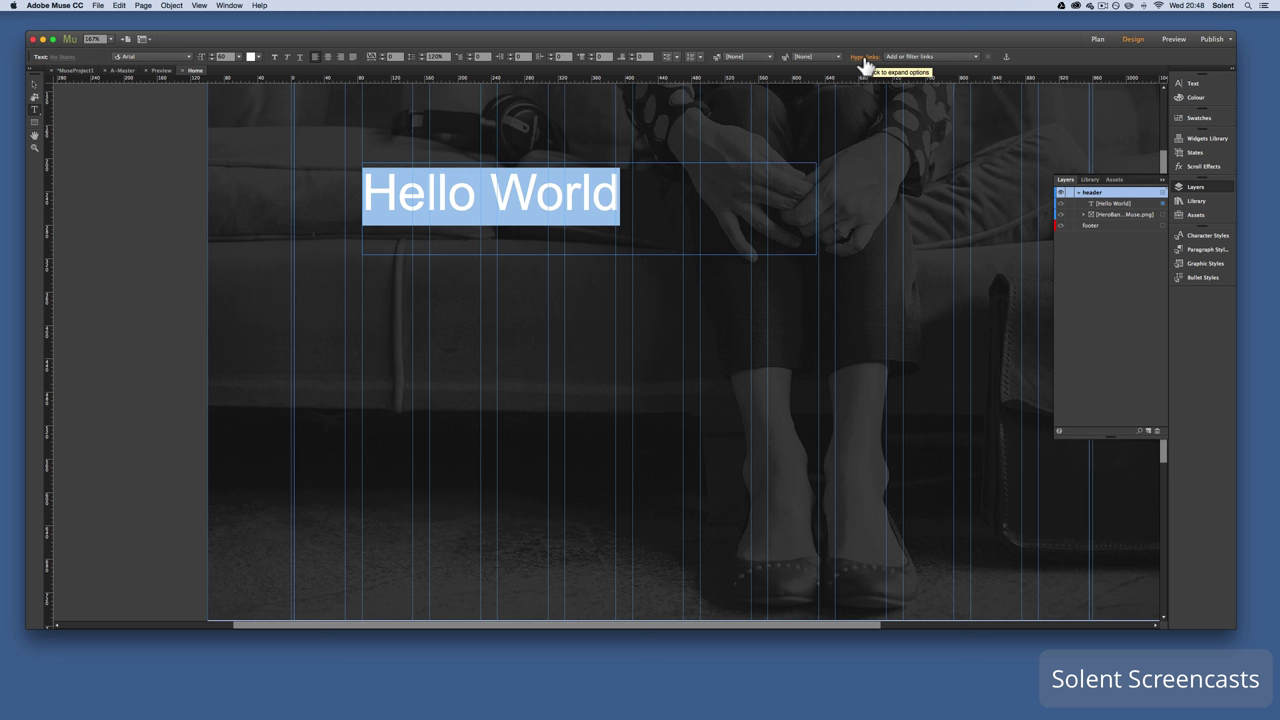
pyautogui.click(1193, 82)
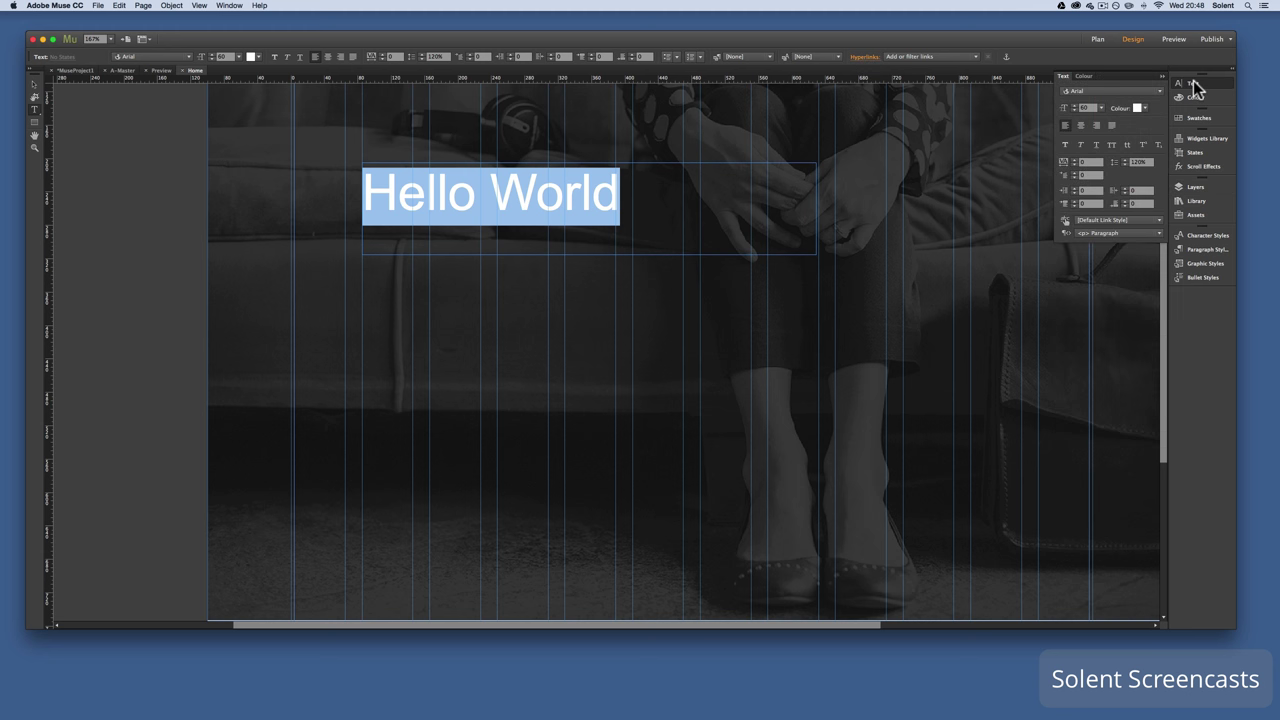
pyautogui.click(1131, 92)
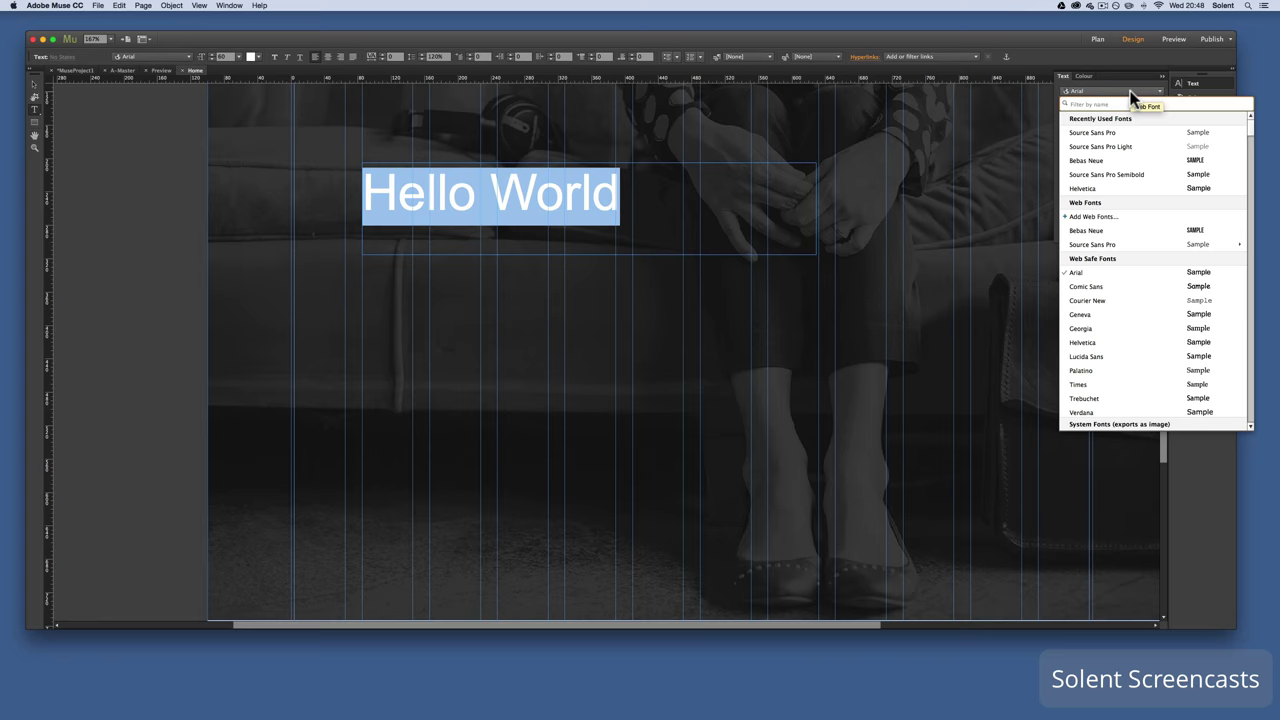
pyautogui.click(1123, 134)
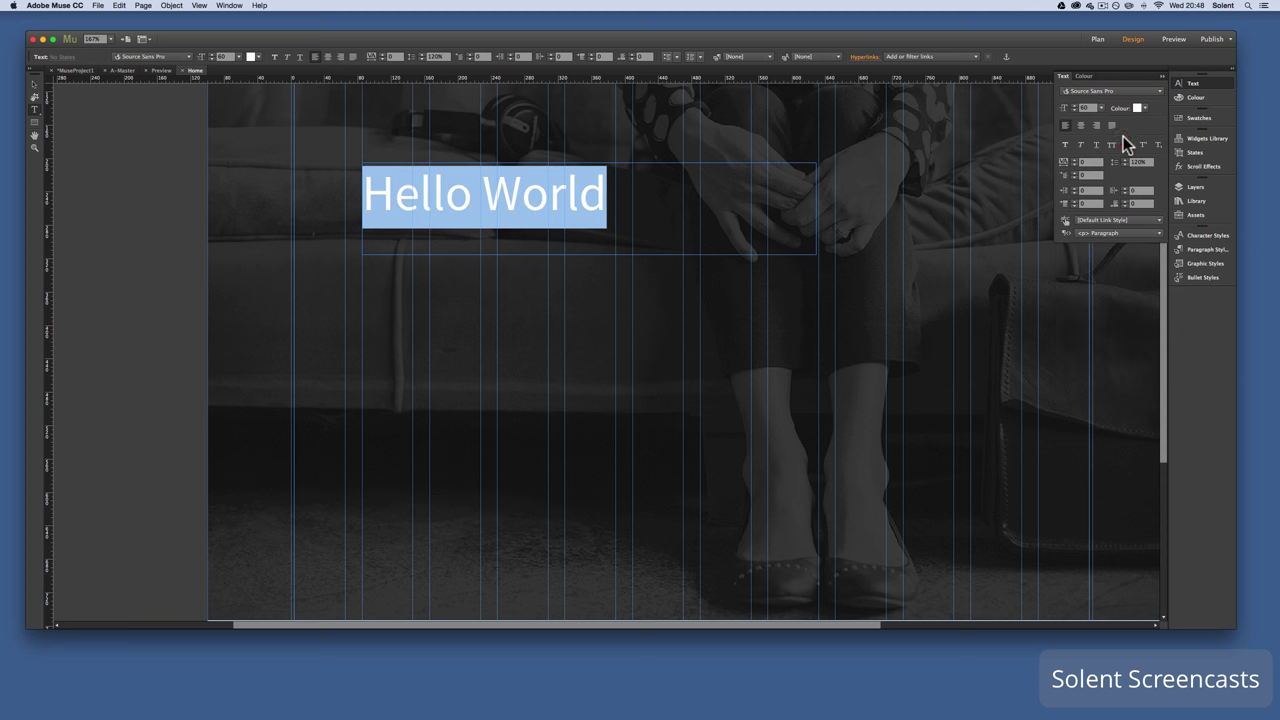
# Shrink the Hello World text frame to fit its text, about 304 × 87 px
pyautogui.click(34, 84)
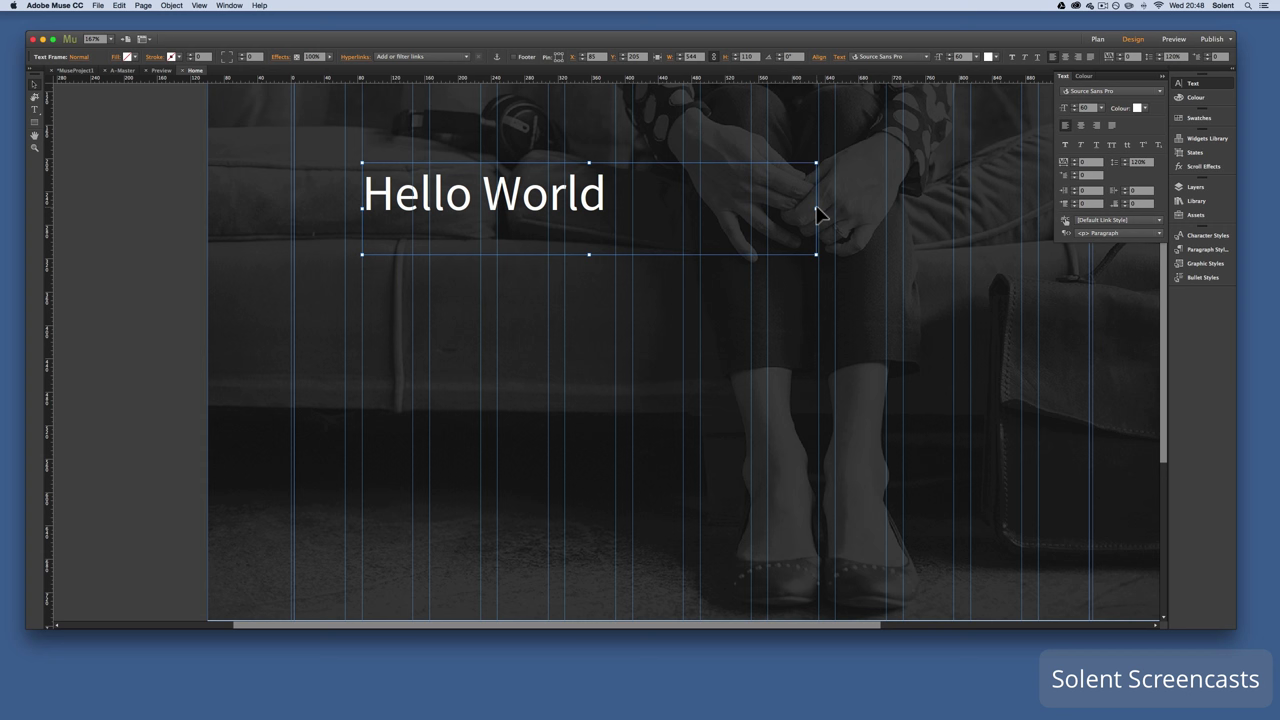
pyautogui.moveTo(812, 208); pyautogui.dragTo(615, 206)
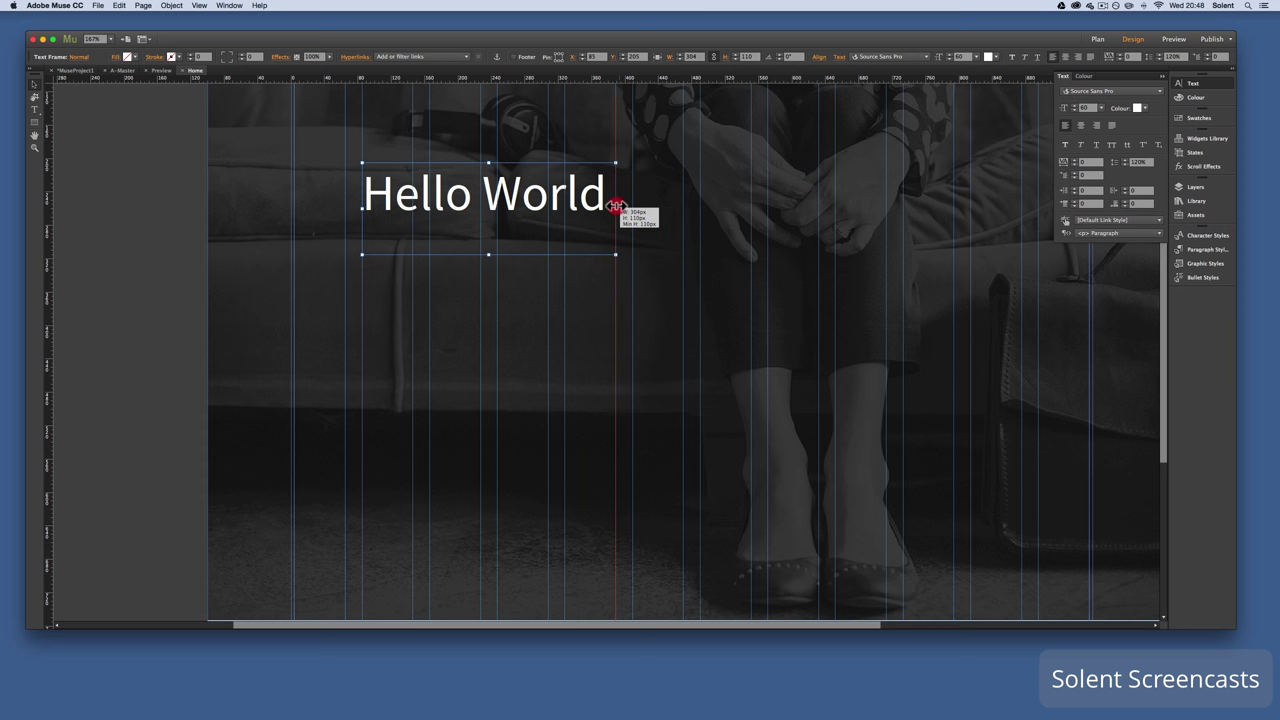
pyautogui.moveTo(488, 254); pyautogui.dragTo(488, 235)
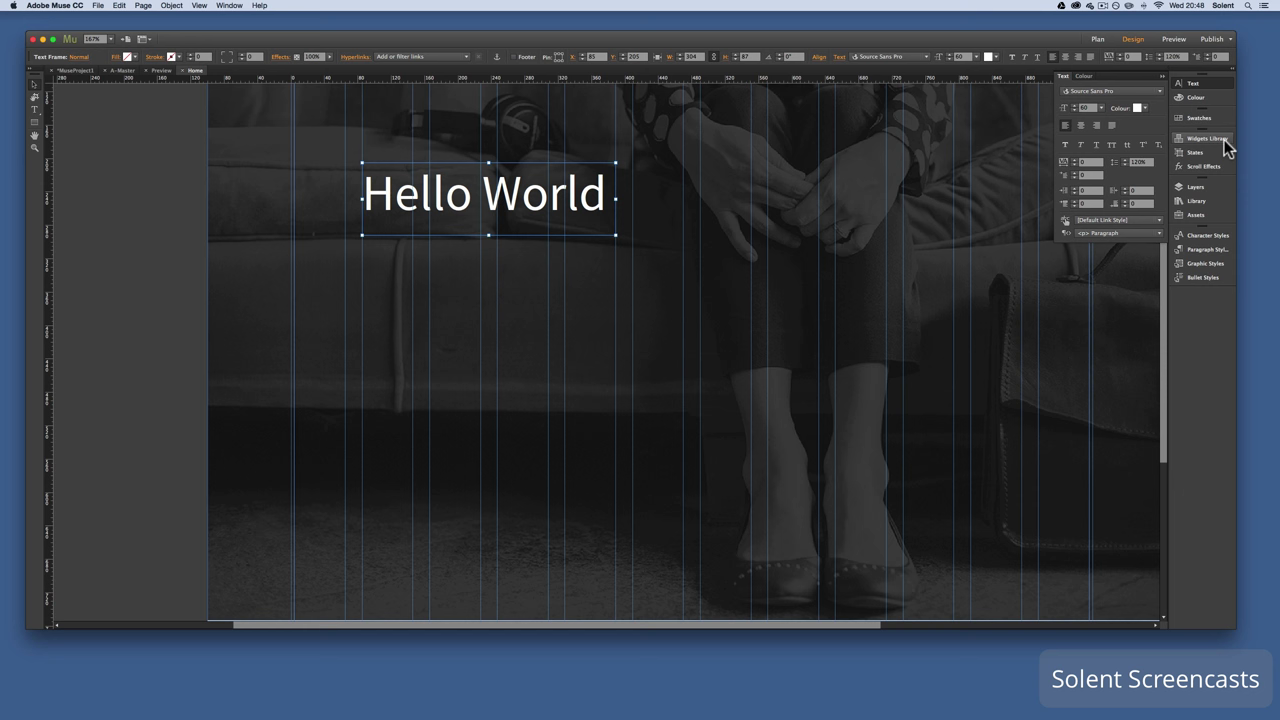
# Assign the <h1> Headline paragraph tag to the Hello World text frame
pyautogui.click(1200, 84)
pyautogui.click(1200, 84)
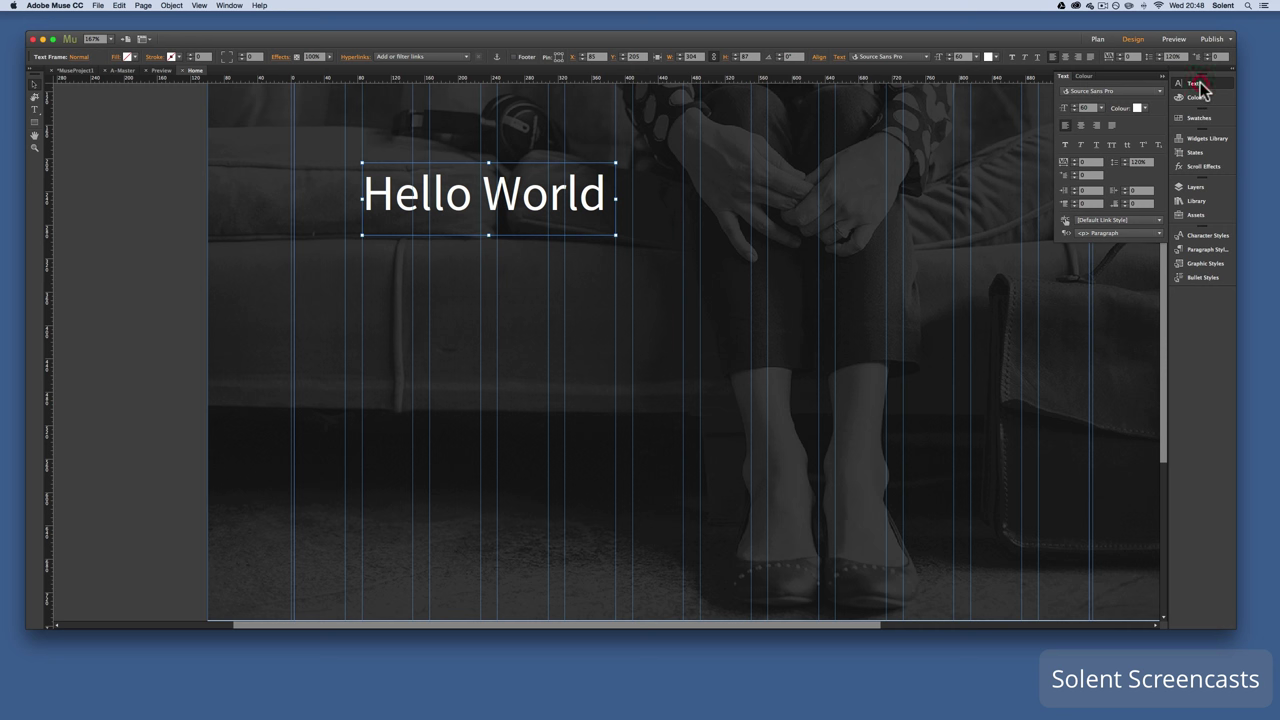
pyautogui.click(1110, 236)
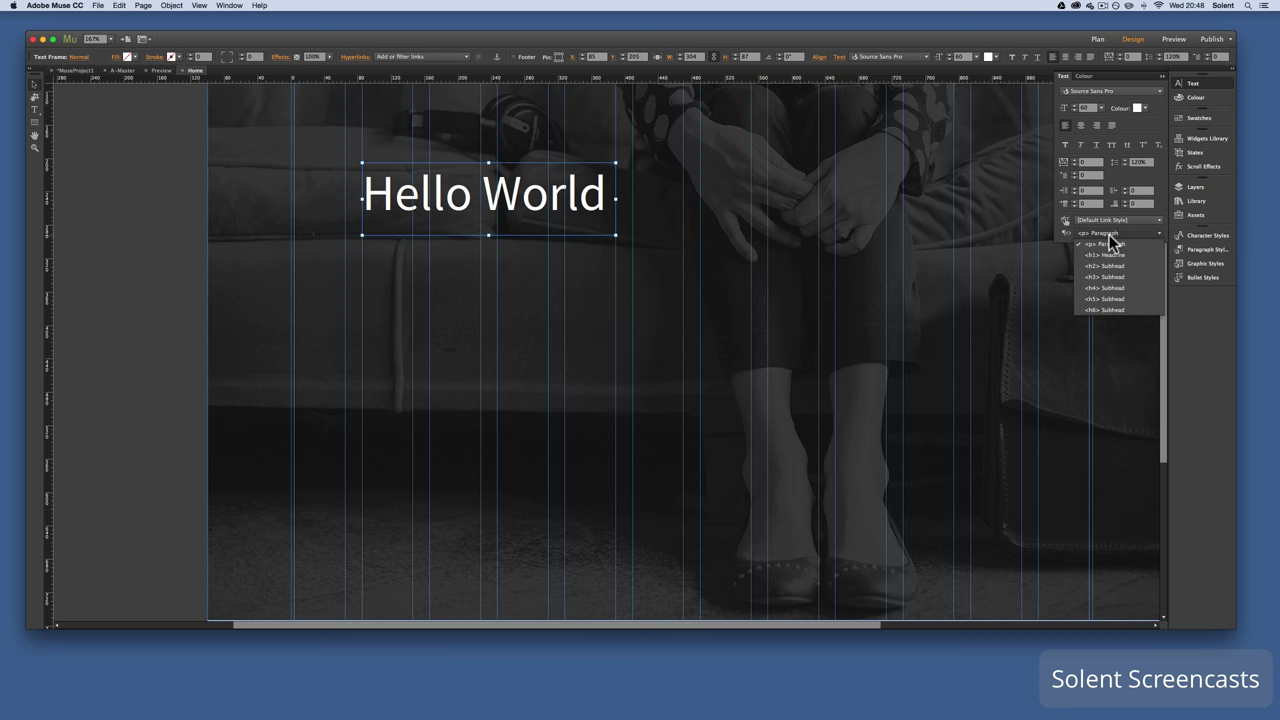
pyautogui.click(1126, 254)
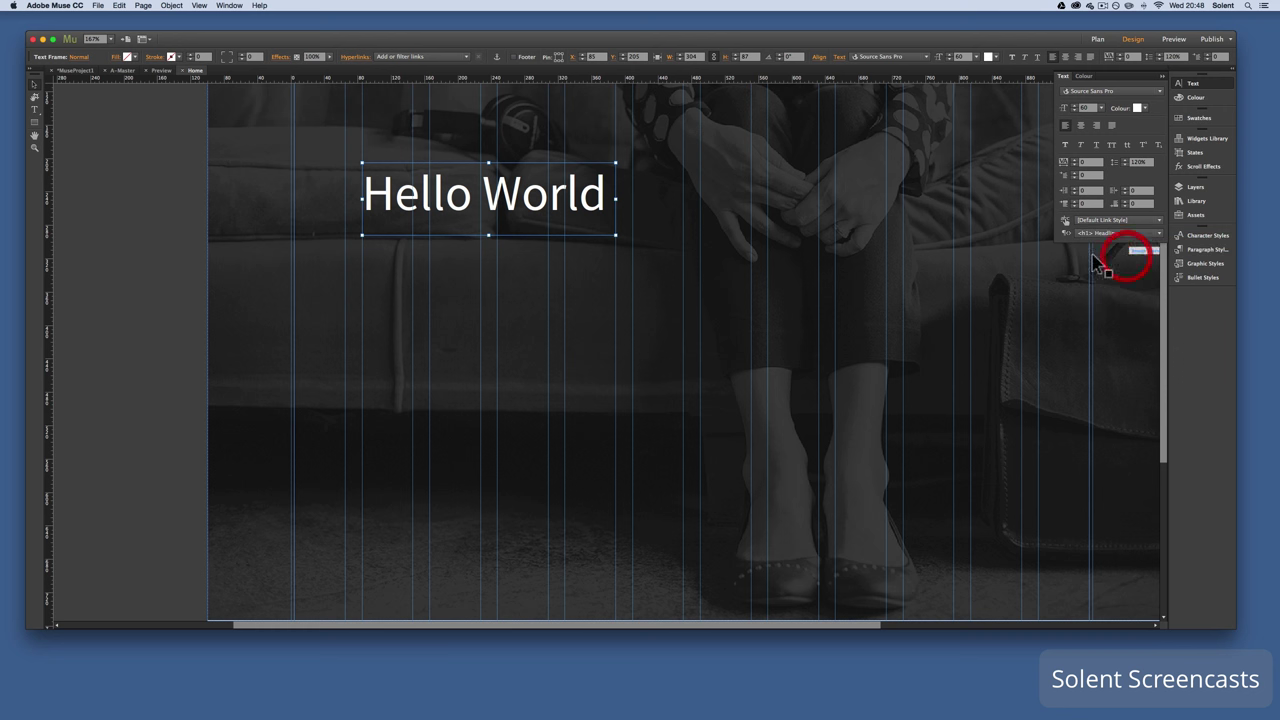
# Add a text frame beneath the heading with the William S. Burroughs quote about the aim of education, removing the pasted Read more link line
pyautogui.hscroll(1, 527, 200)
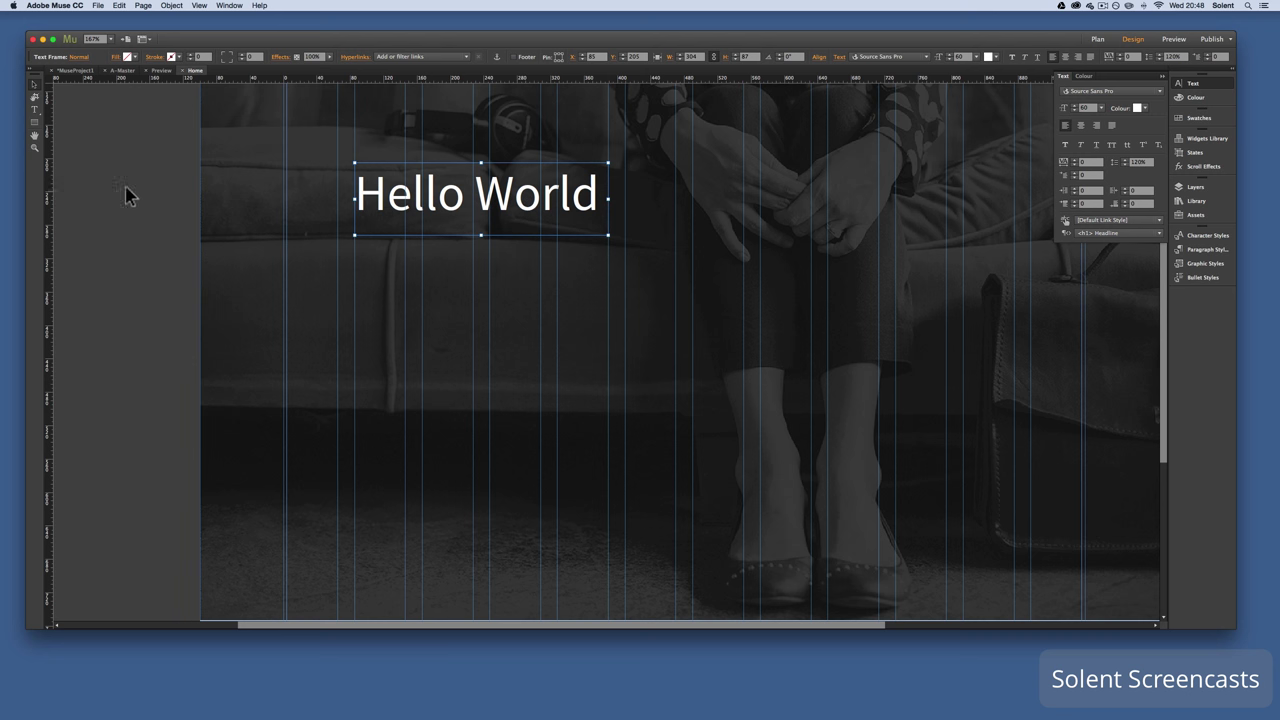
pyautogui.click(34, 110)
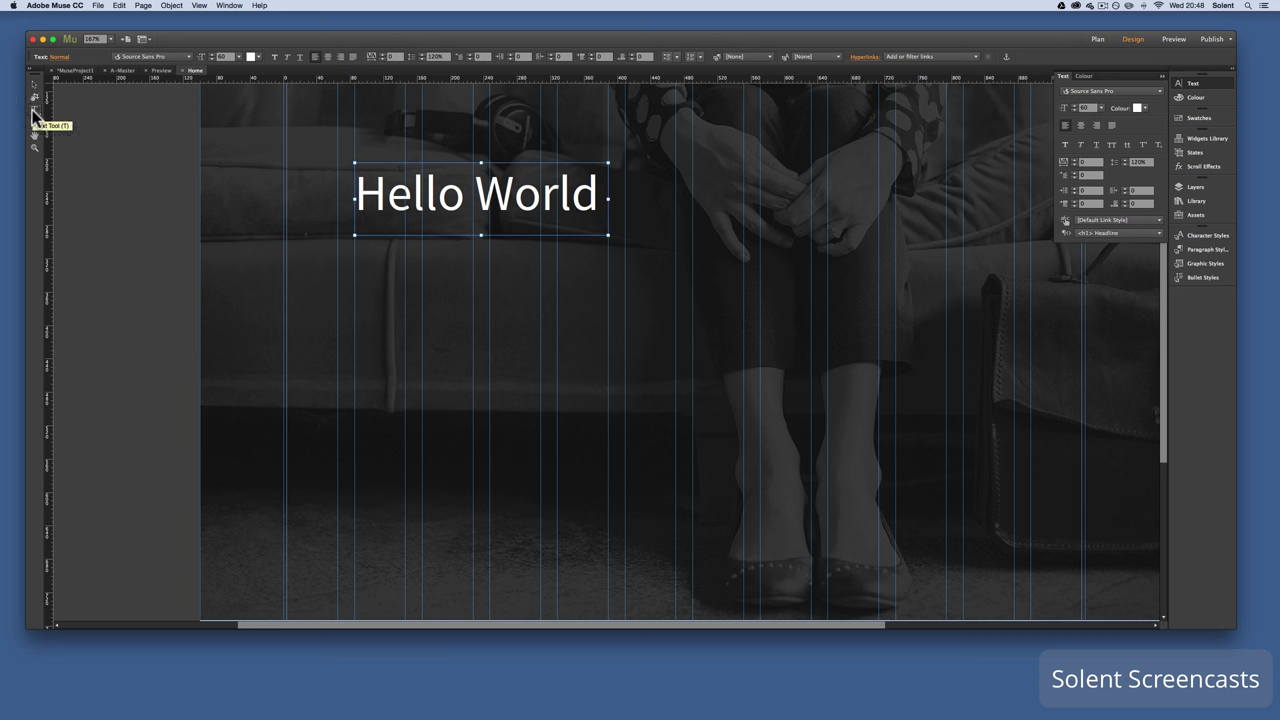
pyautogui.moveTo(355, 243); pyautogui.dragTo(946, 302)
pyautogui.write('The aim of education is the knowledge, not of facts, but of values. William S. Burroughs  Read more at http://www.brainyquote.com/quotes/authors/w/william_s_burroughs.html#1QiRoHwCbOV5uwB.99')
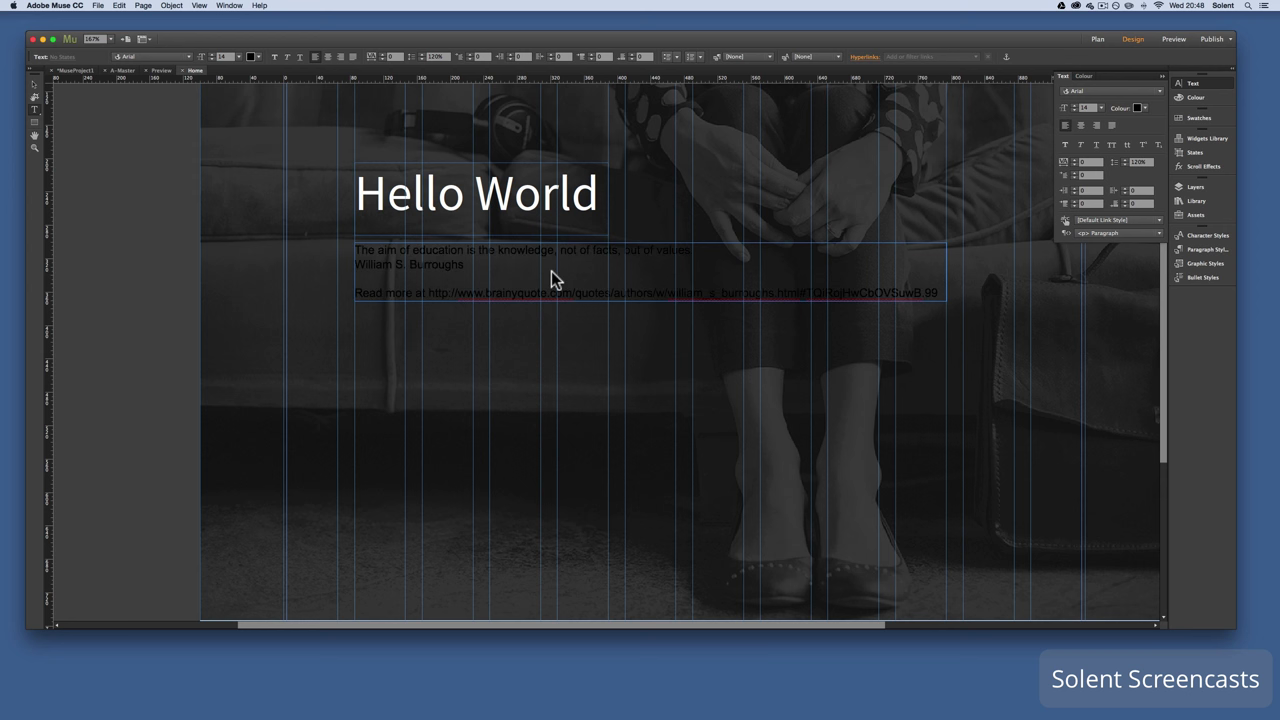
pyautogui.moveTo(362, 289); pyautogui.dragTo(949, 314)
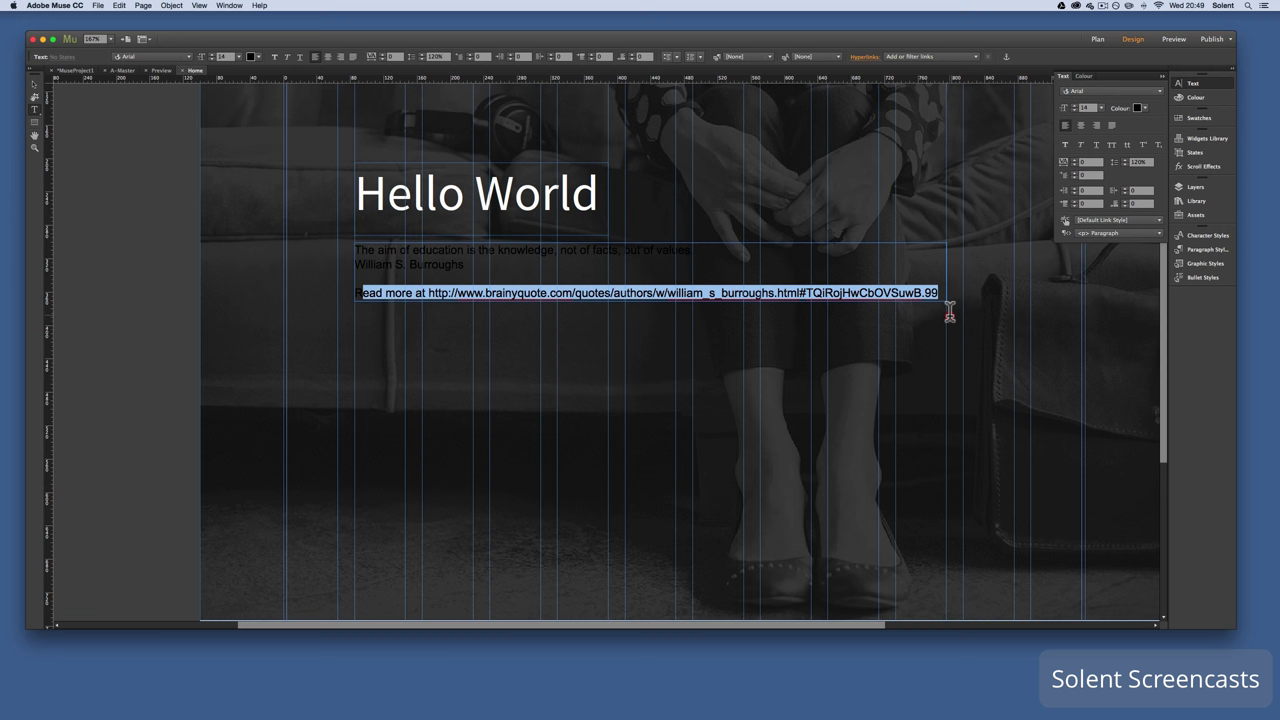
pyautogui.press('BackSpace')
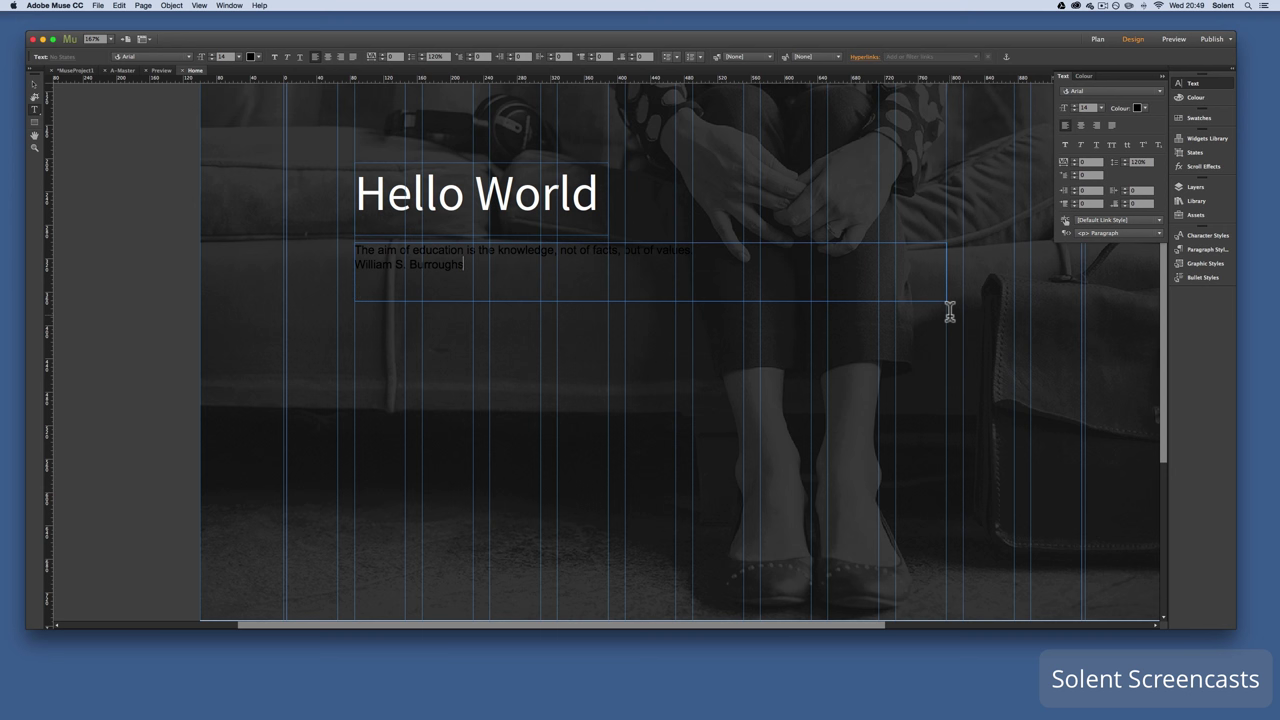
# Colour the quote and its attribution line white
pyautogui.moveTo(358, 245); pyautogui.dragTo(531, 277)
pyautogui.click(464, 265)
pyautogui.press('super+a')
pyautogui.click(255, 57)
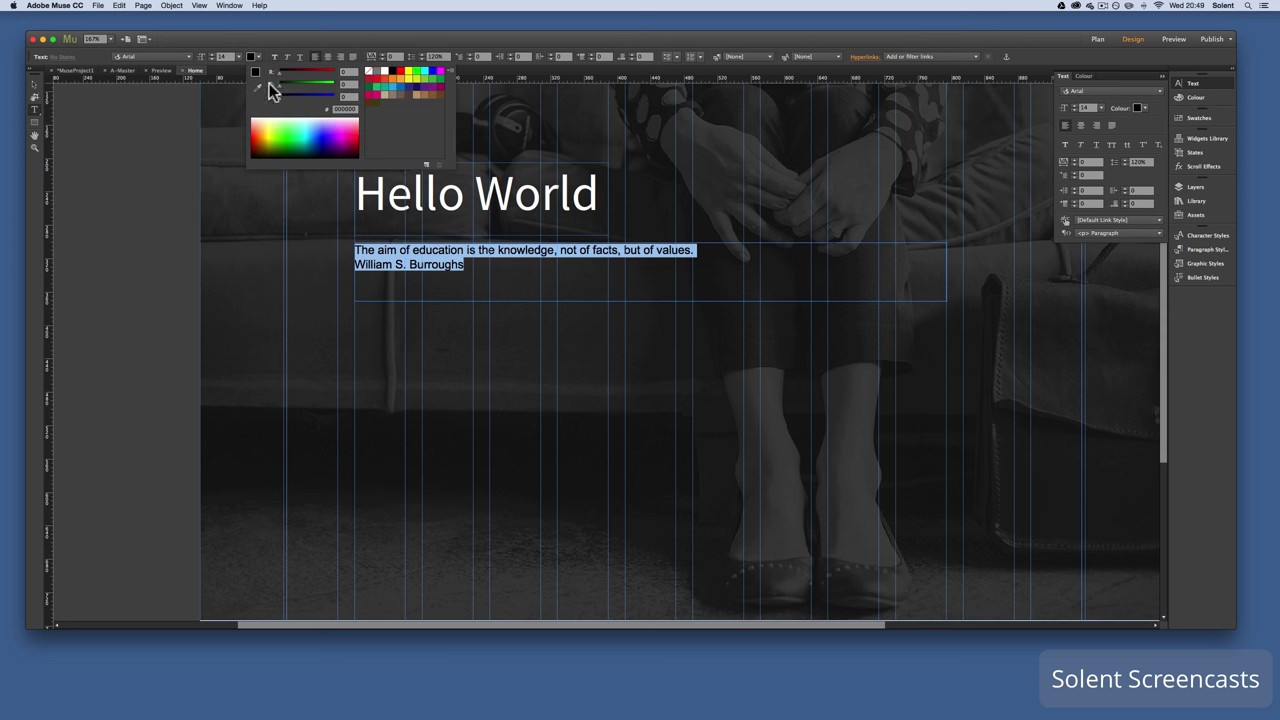
pyautogui.click(378, 71)
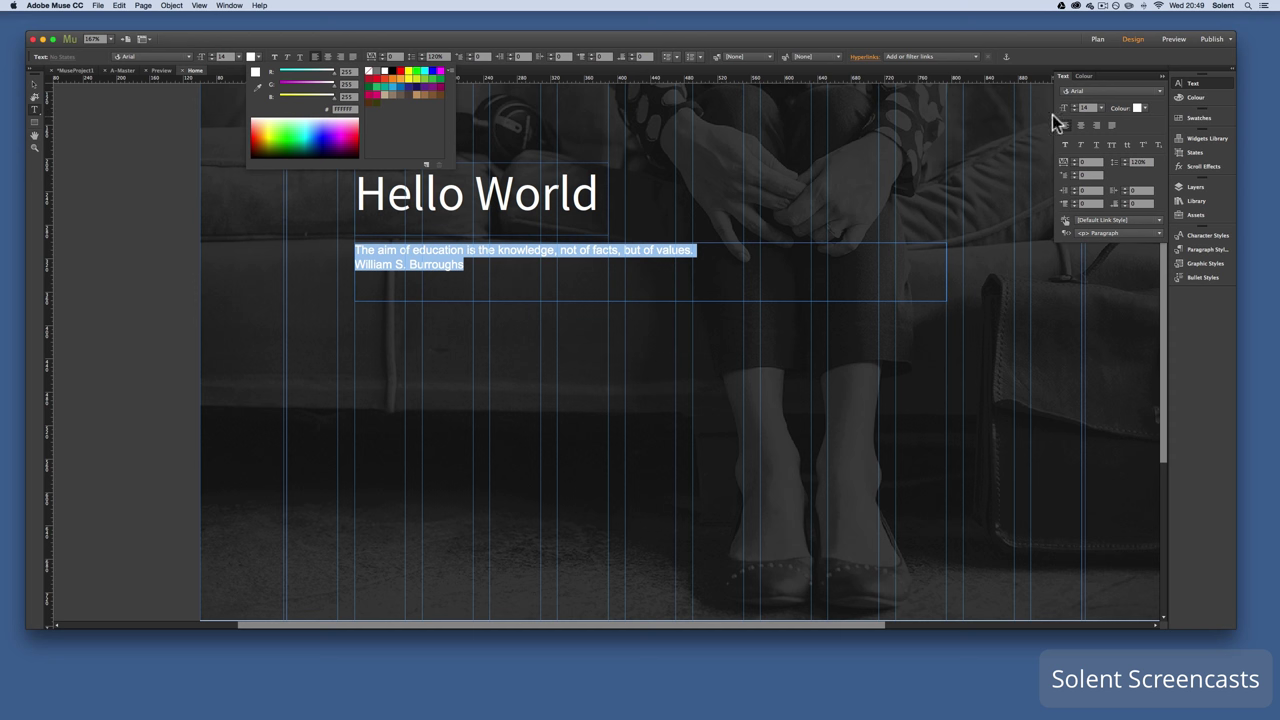
# Set the quote and its attribution line to Source Sans Pro at size 24
pyautogui.click(1100, 106)
pyautogui.click(1103, 110)
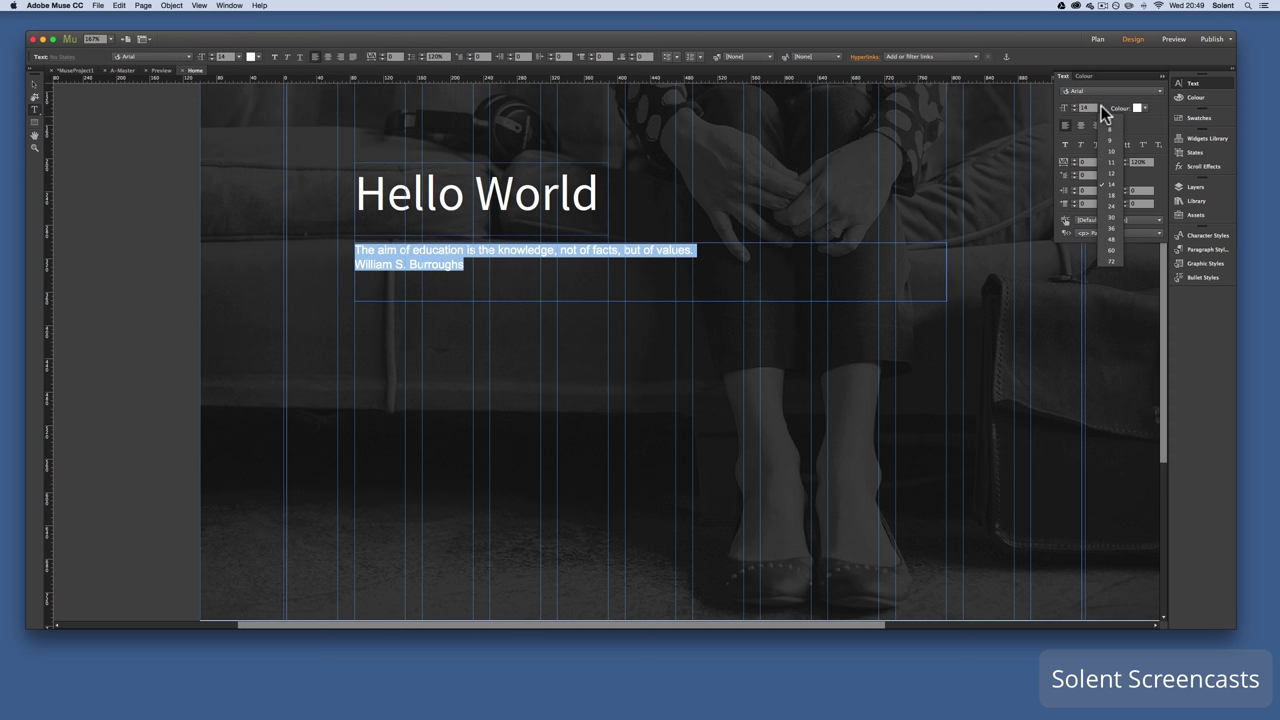
pyautogui.click(1113, 226)
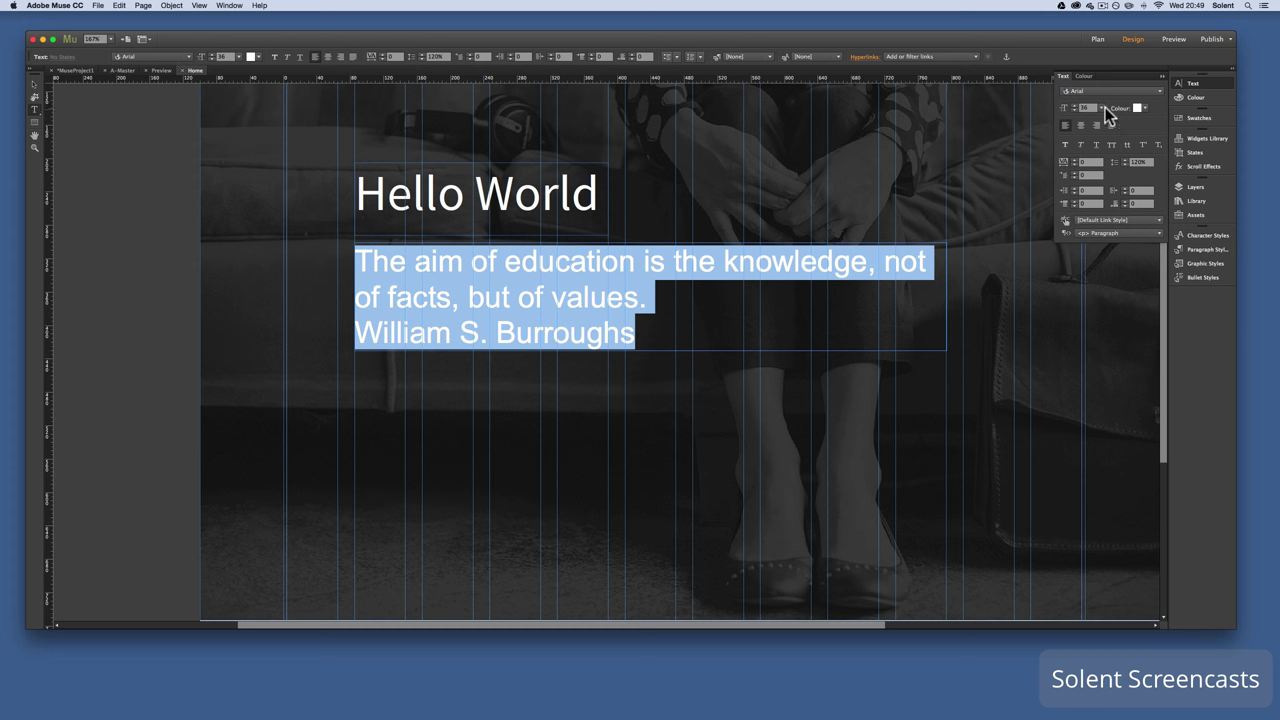
pyautogui.click(1103, 107)
pyautogui.click(1120, 203)
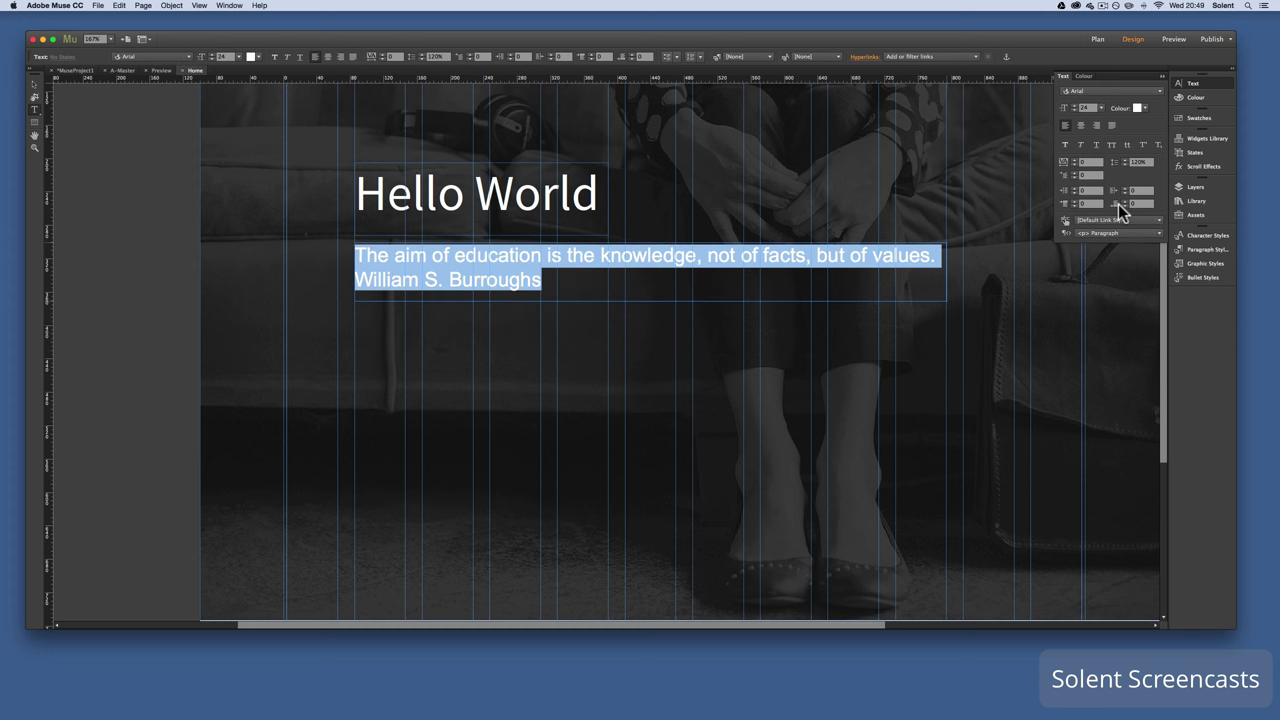
pyautogui.click(1107, 90)
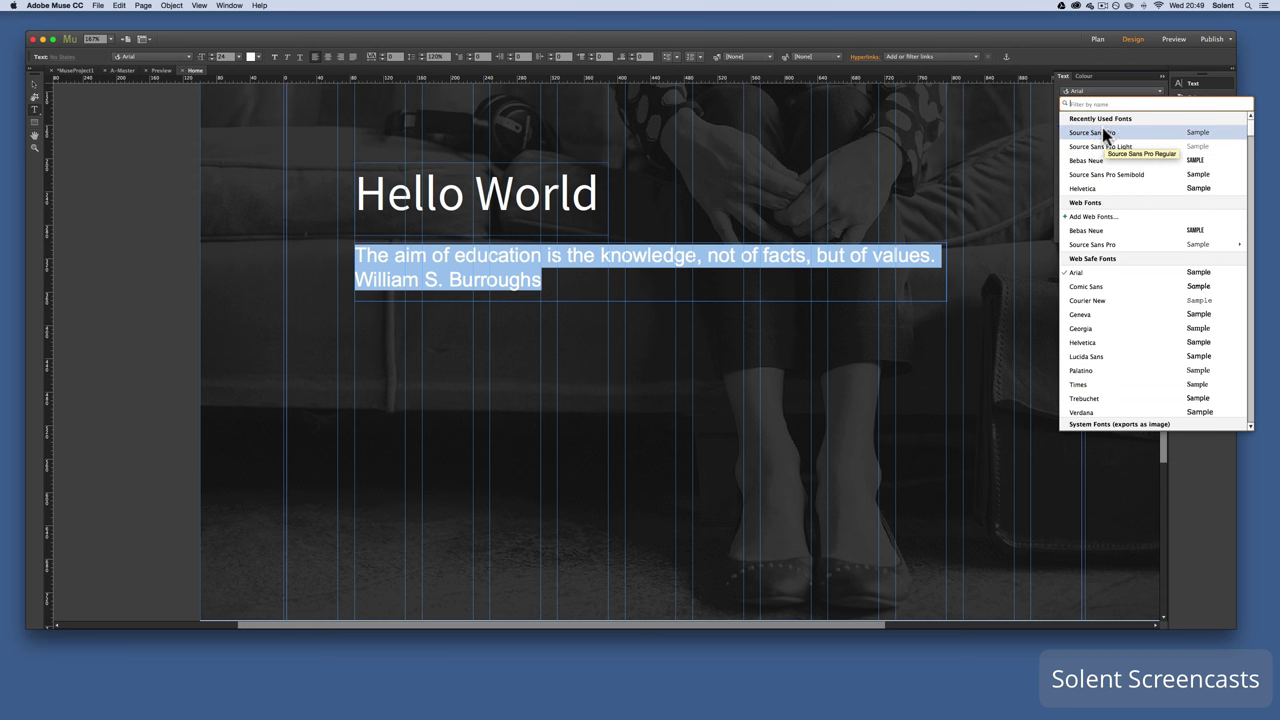
pyautogui.click(1102, 132)
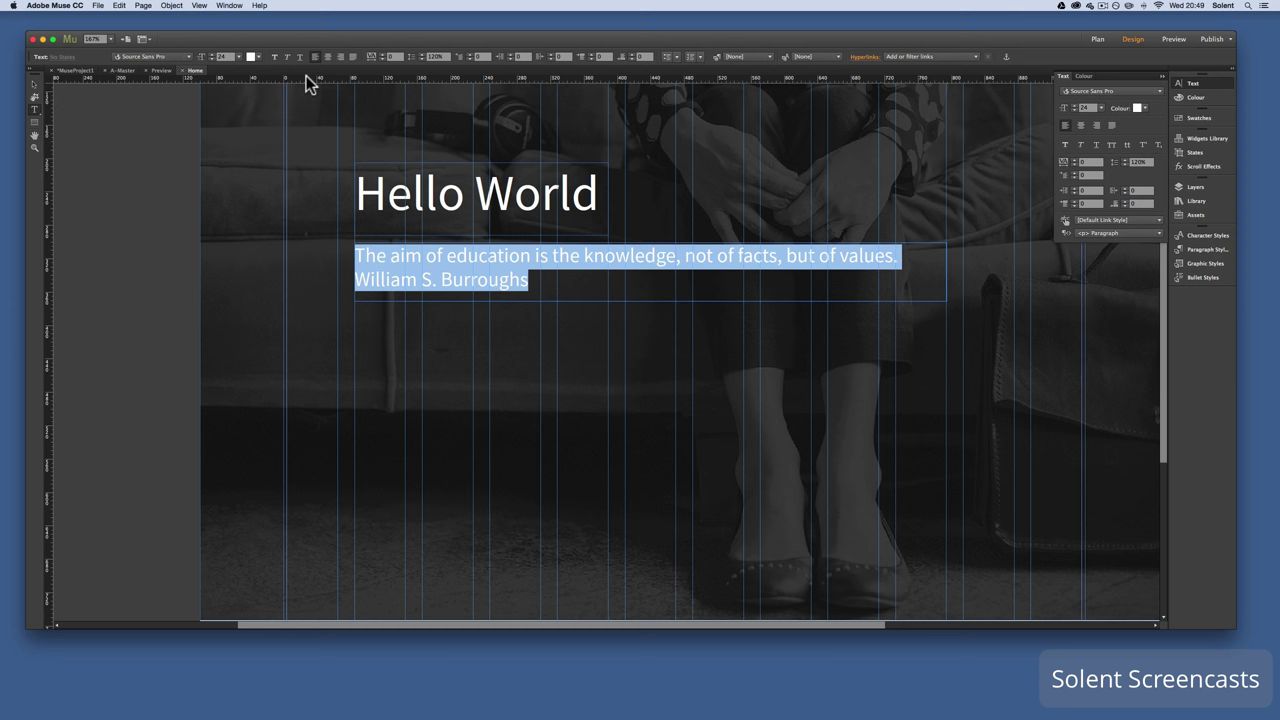
# Set the William S. Burroughs attribution line beneath the quote in a bold weight of Source Sans Pro
pyautogui.moveTo(530, 280); pyautogui.dragTo(310, 277)
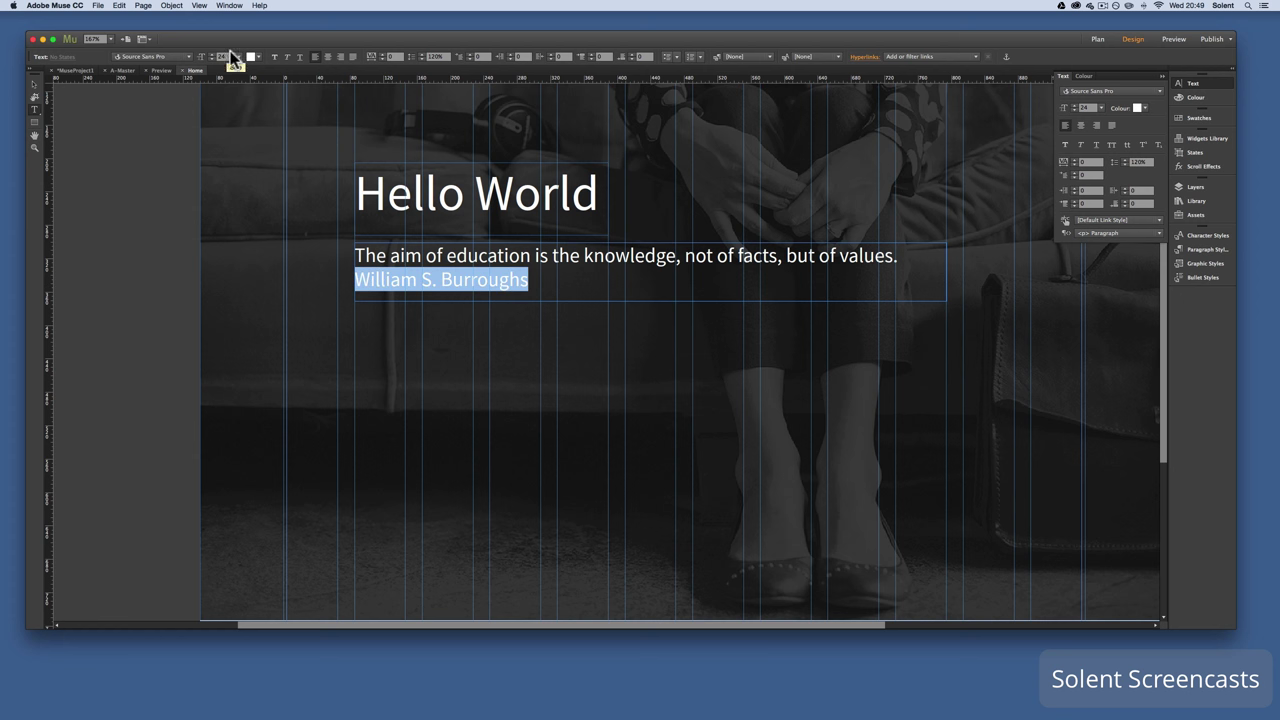
pyautogui.click(187, 56)
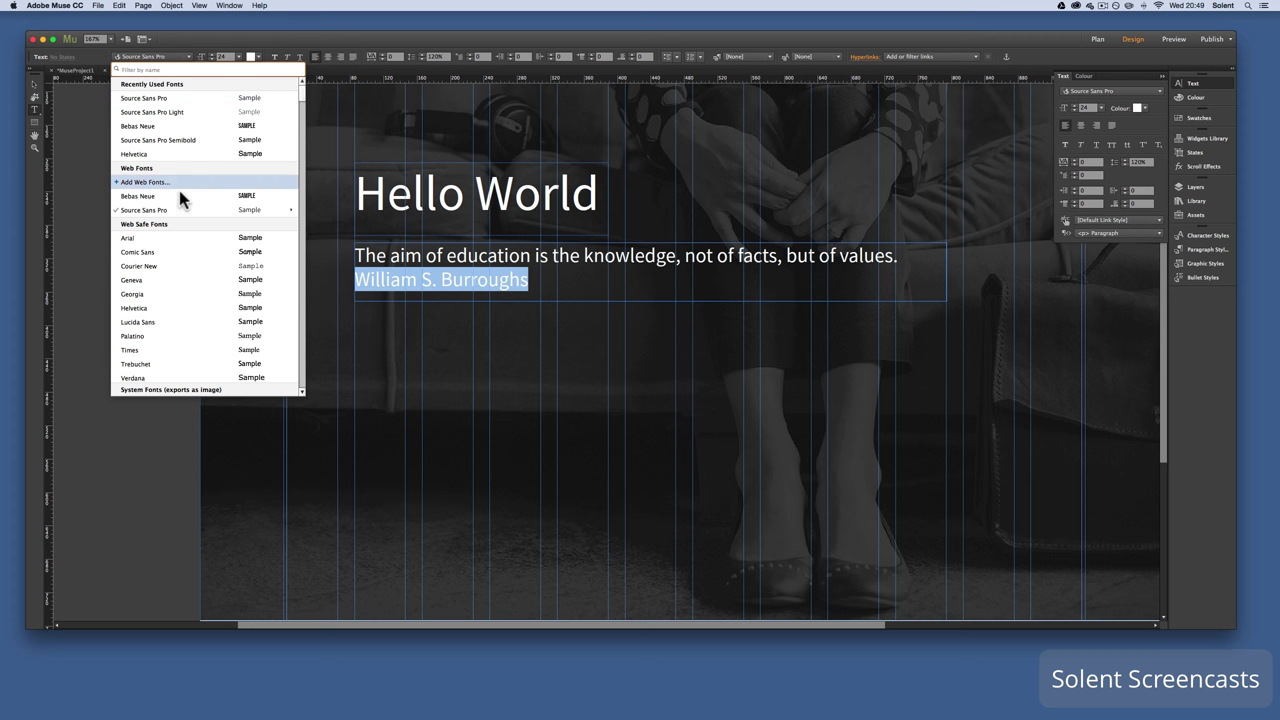
pyautogui.moveTo(177, 210)
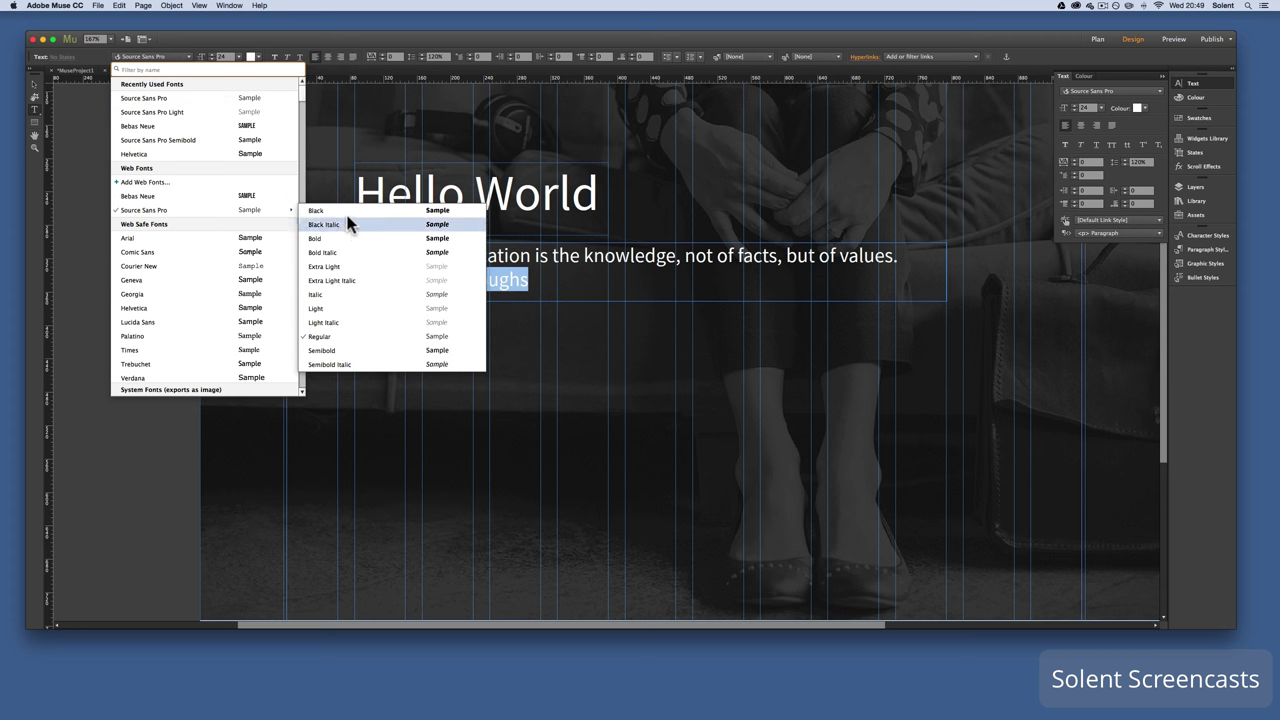
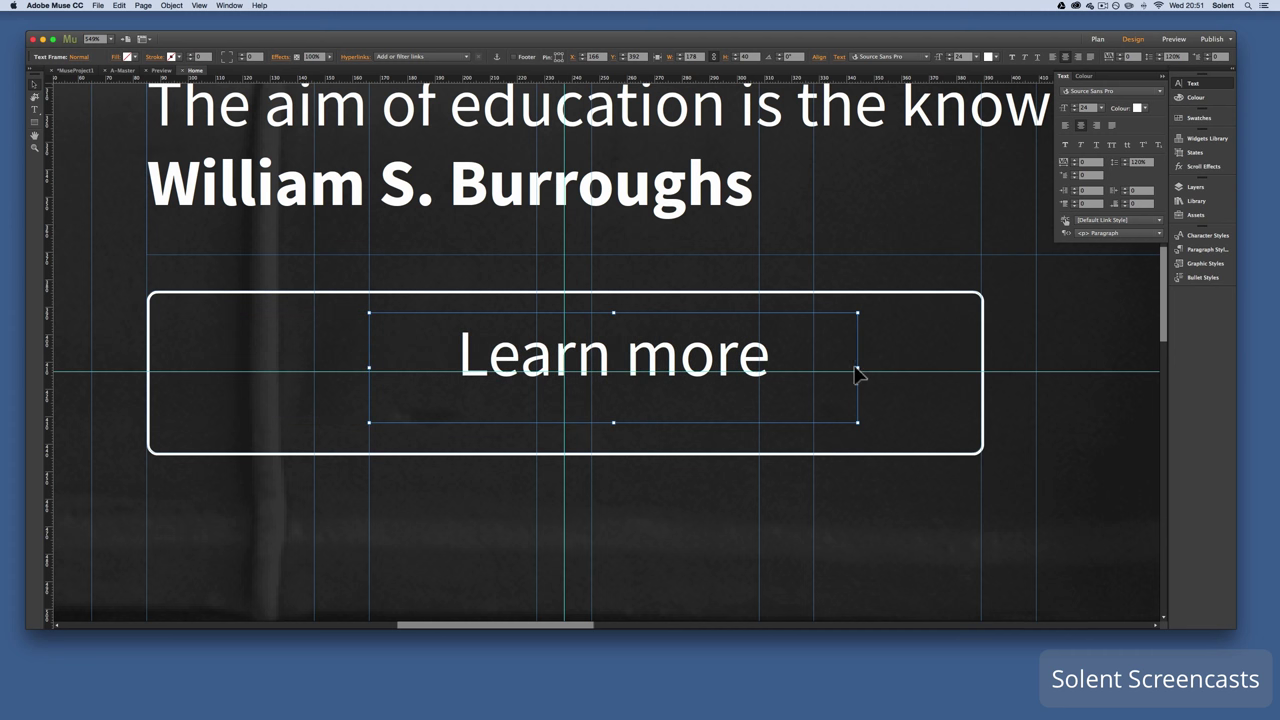
# Narrow the Learn more text frame to about 142 px wide and nudge it down 4 px to centre it inside the button outline
pyautogui.moveTo(857, 367); pyautogui.dragTo(759, 364)
pyautogui.press('Down')
pyautogui.press('Down')
pyautogui.press('Down')
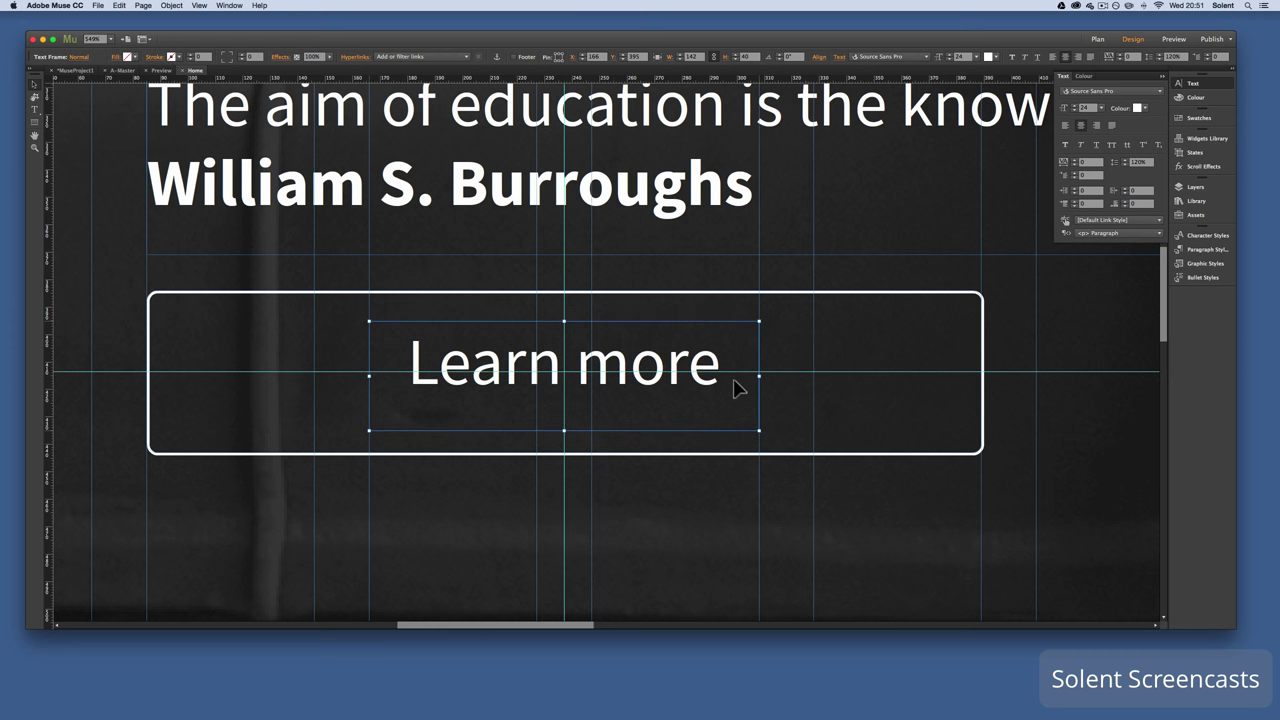
pyautogui.press('Down')
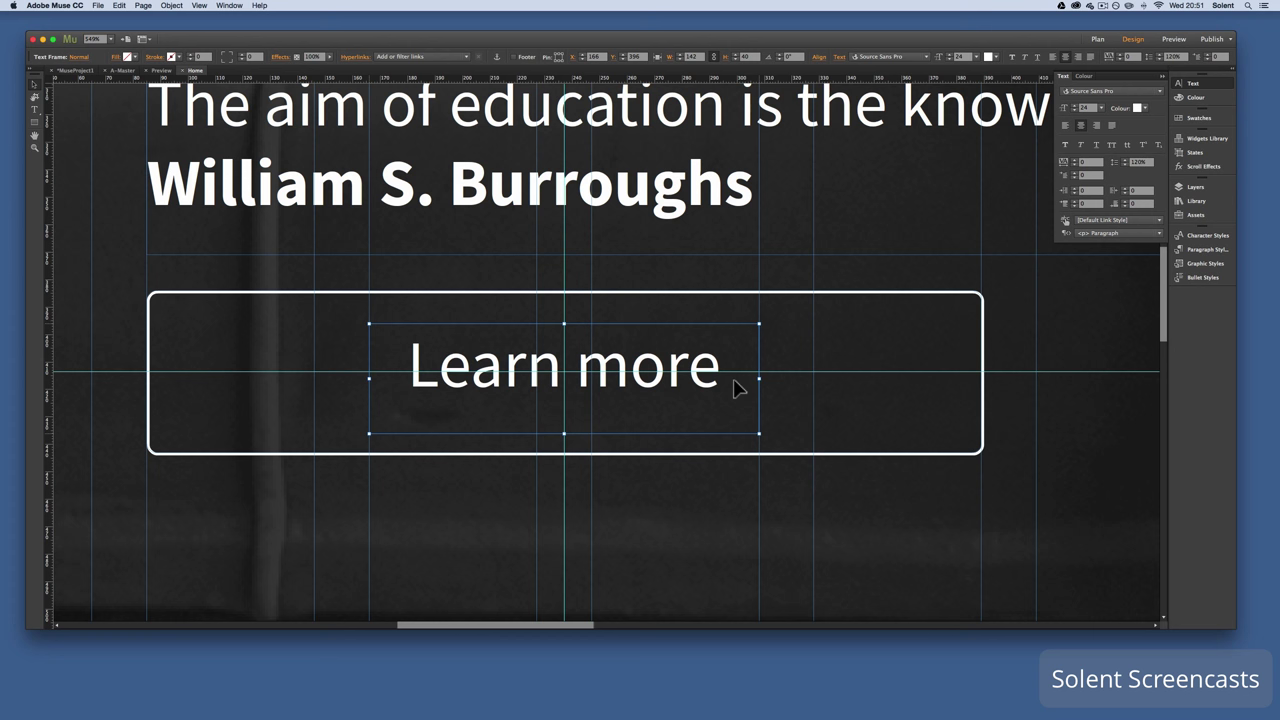
# Group the Learn more text frame with its rounded button rectangle
pyautogui.click(35, 149)
pyautogui.keyDown('alt'); pyautogui.click(749, 414); pyautogui.keyUp('alt')
pyautogui.keyDown('alt'); pyautogui.click(945, 386); pyautogui.keyUp('alt')
pyautogui.keyDown('alt'); pyautogui.click(712, 329); pyautogui.keyUp('alt')
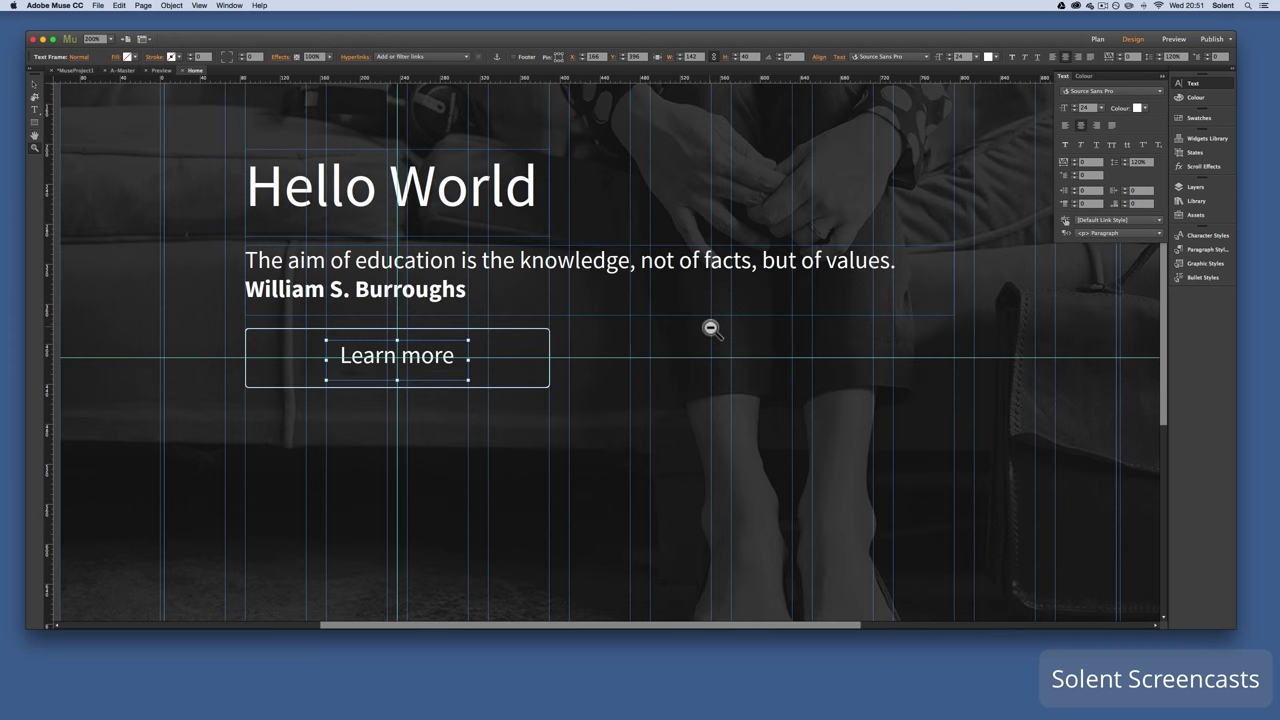
pyautogui.keyDown('alt'); pyautogui.click(712, 329); pyautogui.keyUp('alt')
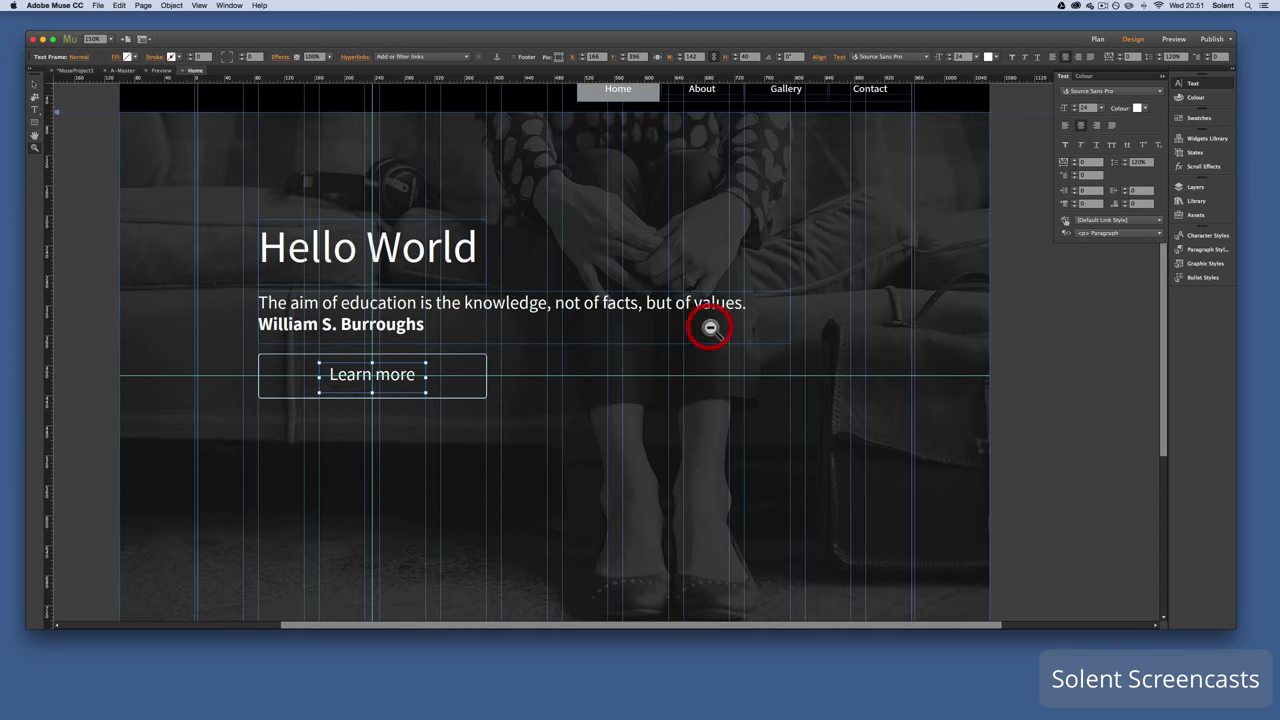
pyautogui.click(31, 90)
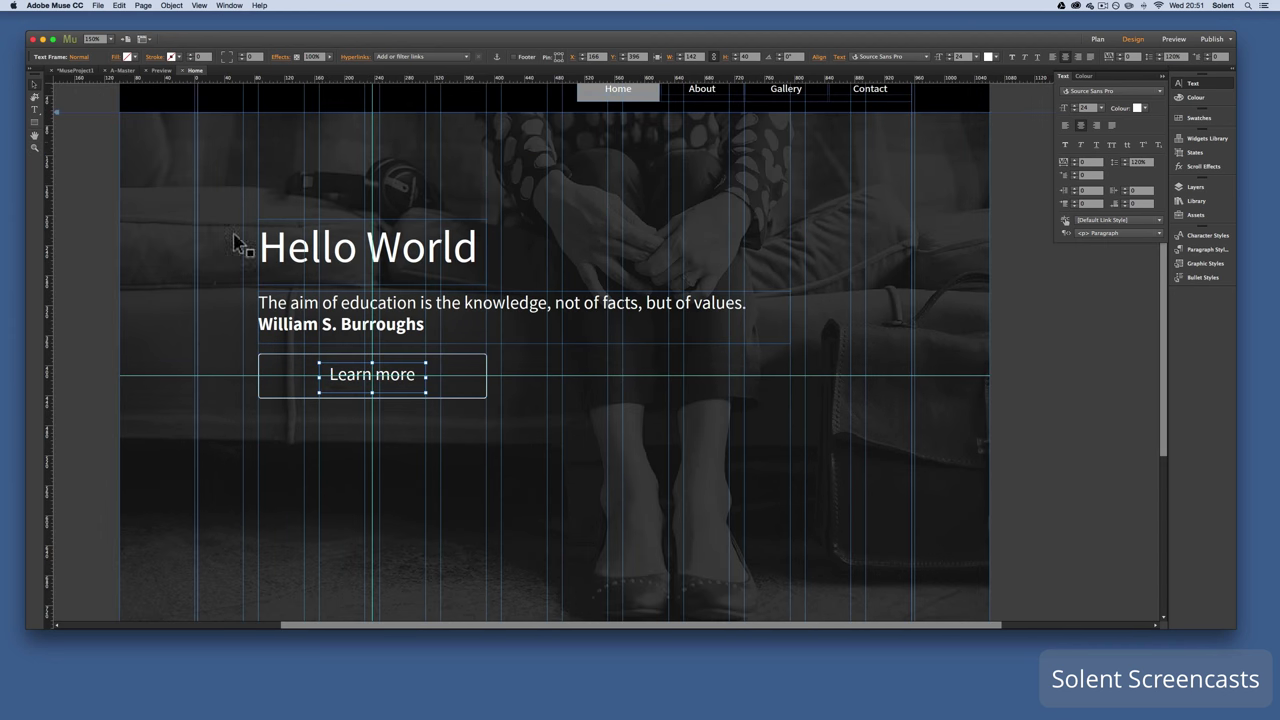
pyautogui.click(464, 403)
pyautogui.rightClick(464, 403)
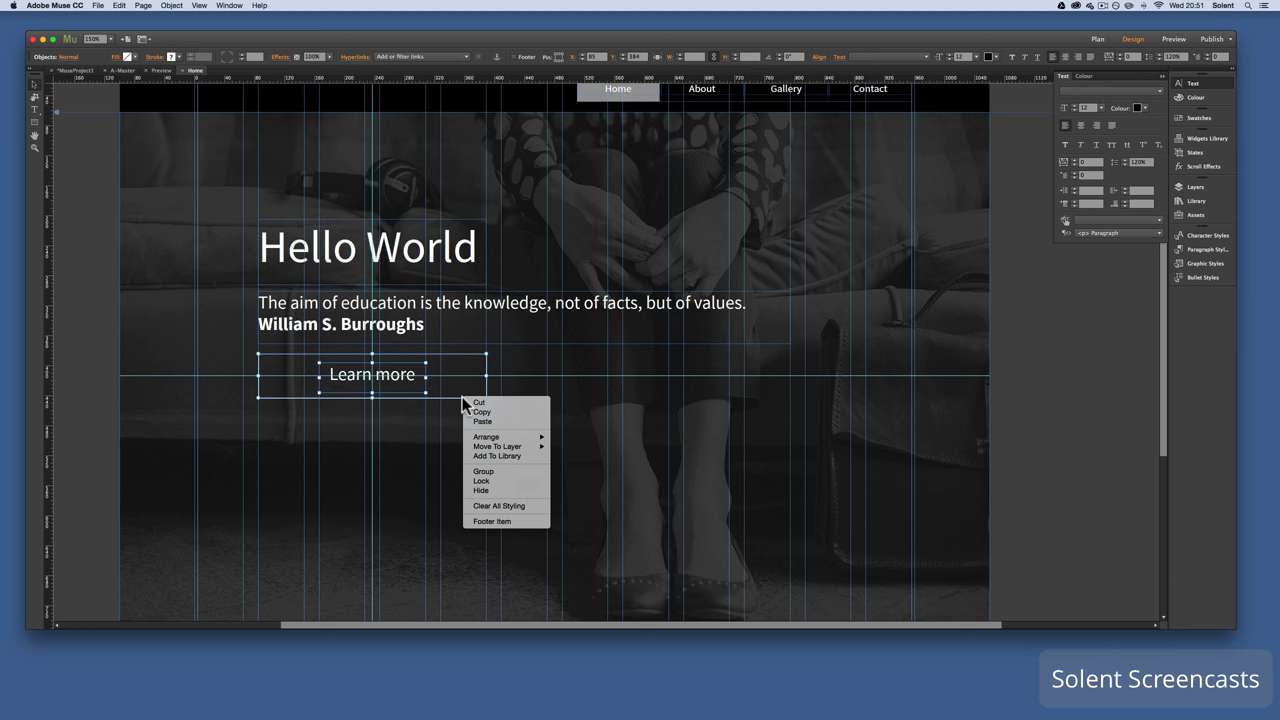
pyautogui.click(508, 471)
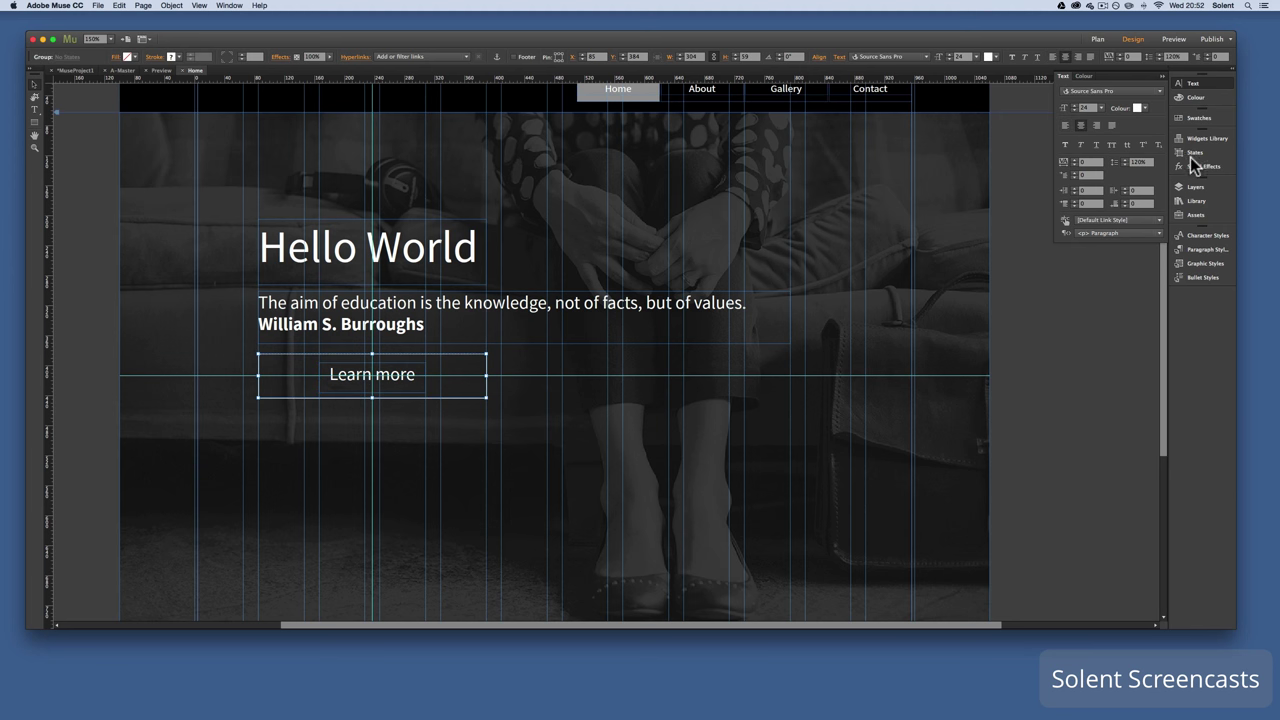
# Duplicate the grouped Learn more button, placing the copy to the right of the original on the same row at about X 409
pyautogui.click(1199, 185)
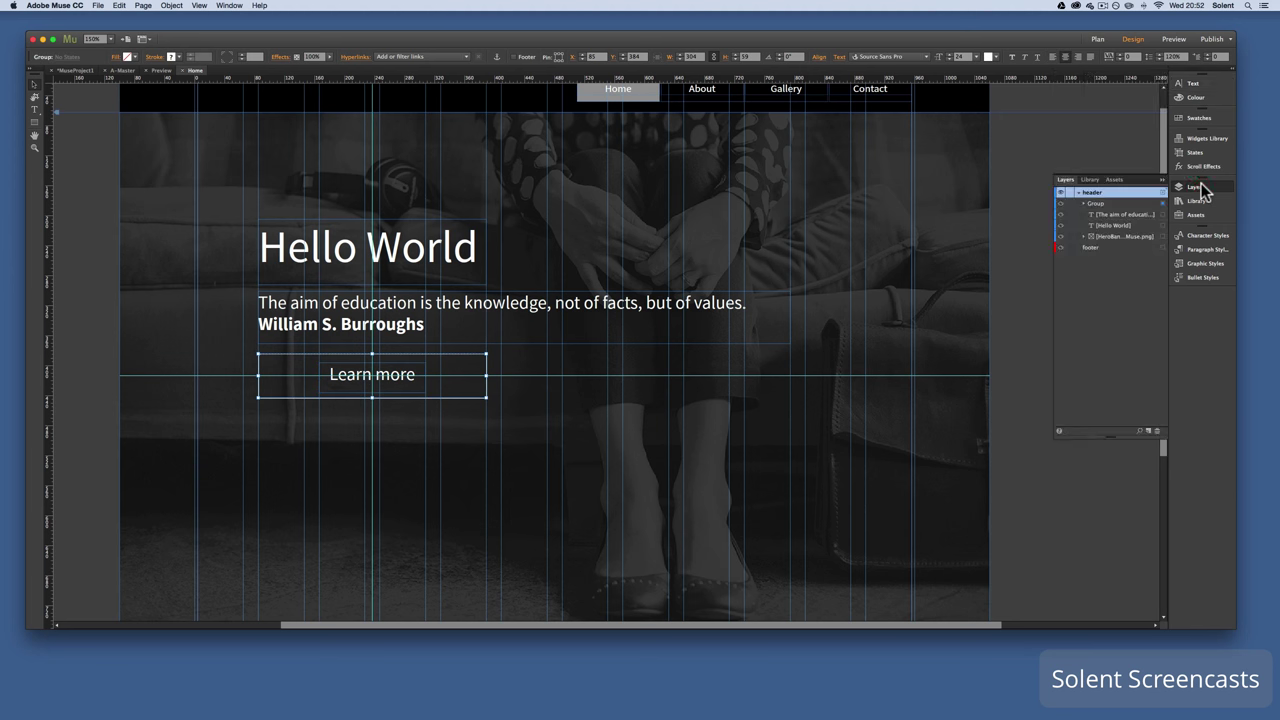
pyautogui.click(1090, 204)
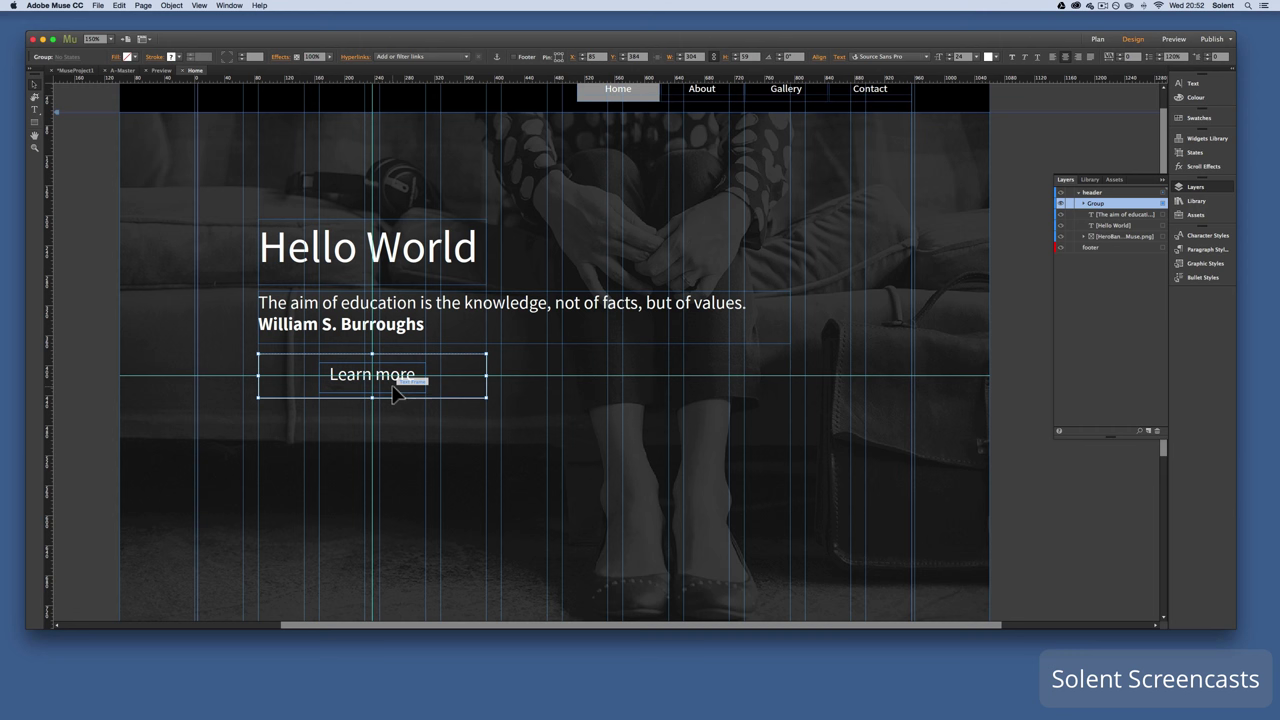
pyautogui.moveTo(392, 392); pyautogui.dragTo(635, 390)
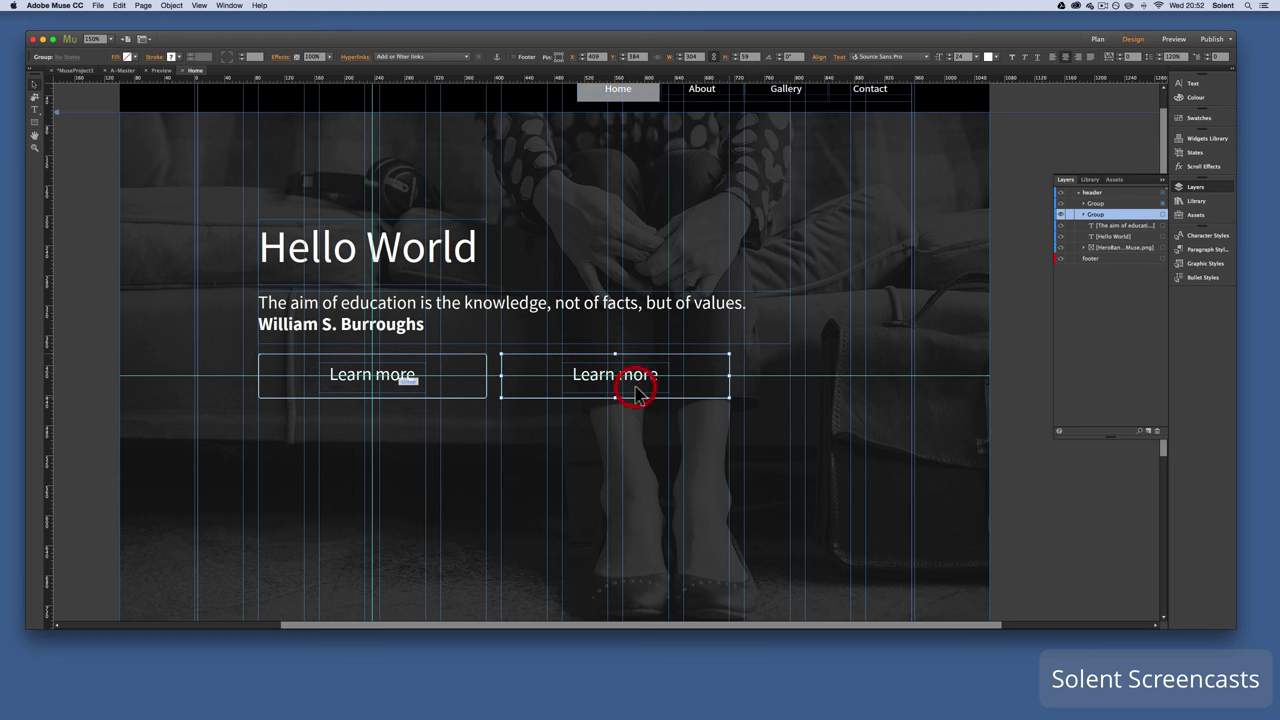
# Change the label of the duplicated button to Sign up
pyautogui.click(1083, 214)
pyautogui.click(1112, 226)
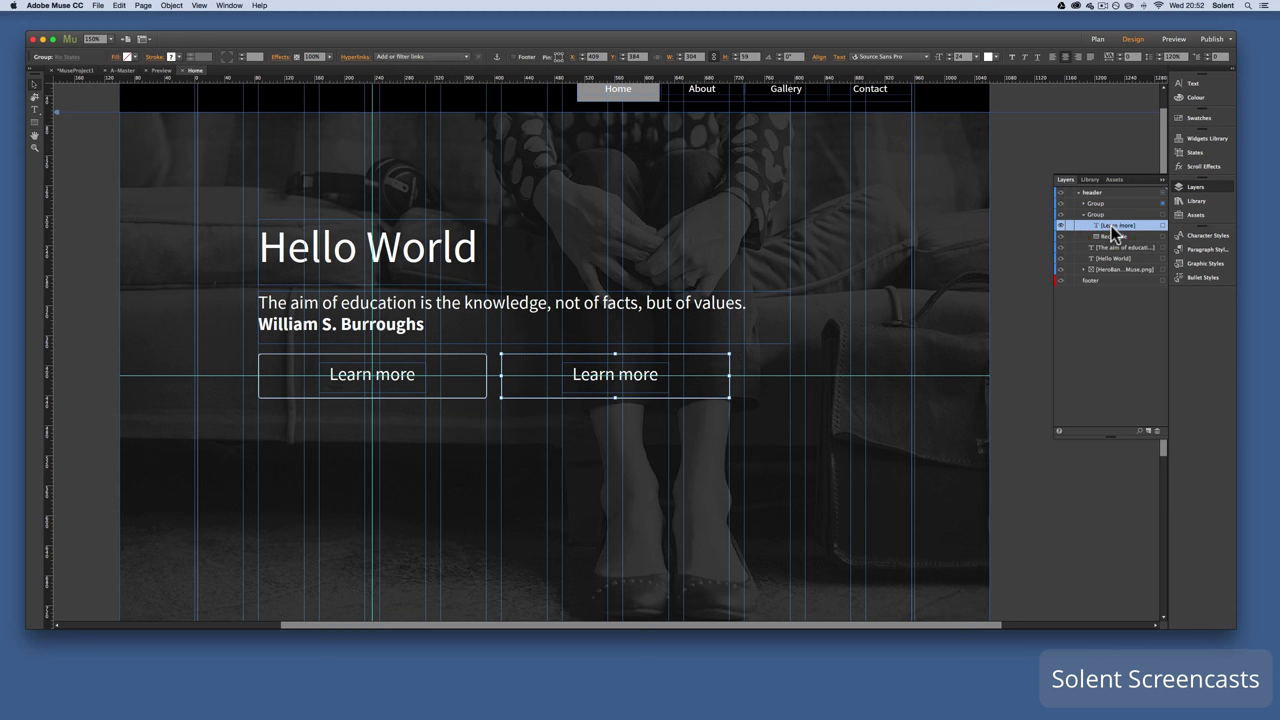
pyautogui.click(33, 110)
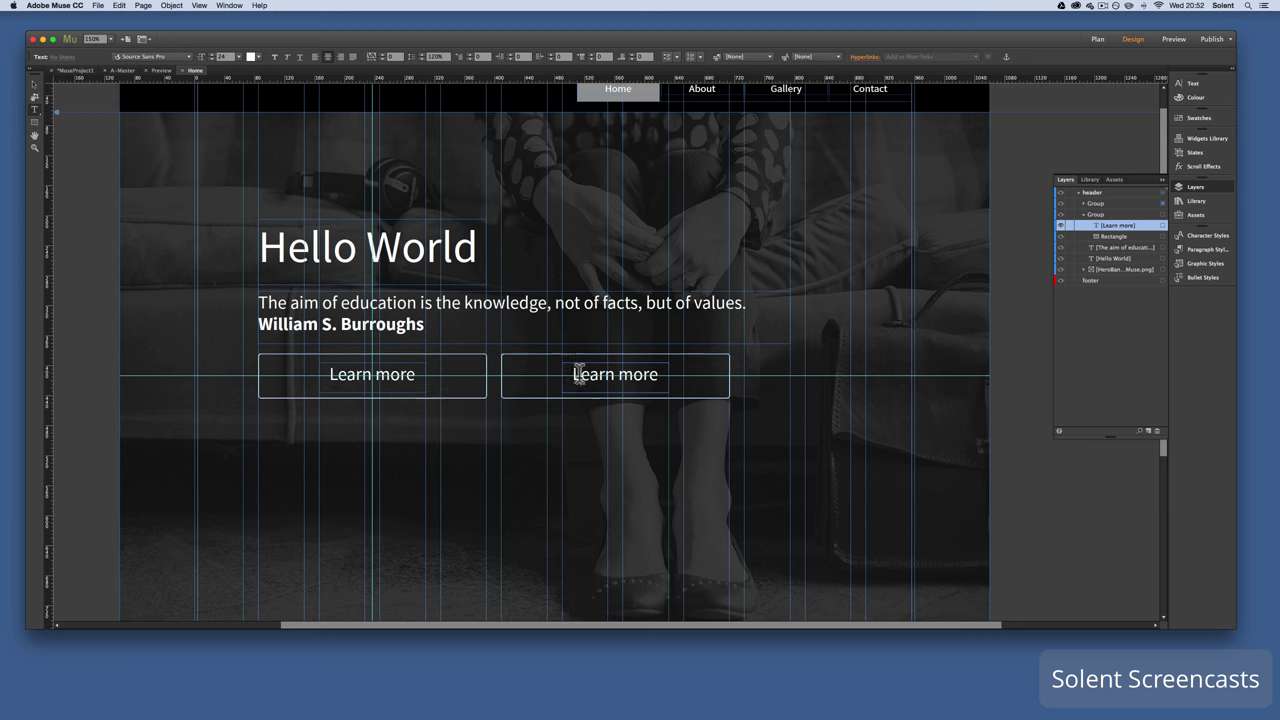
pyautogui.moveTo(573, 373); pyautogui.dragTo(664, 378)
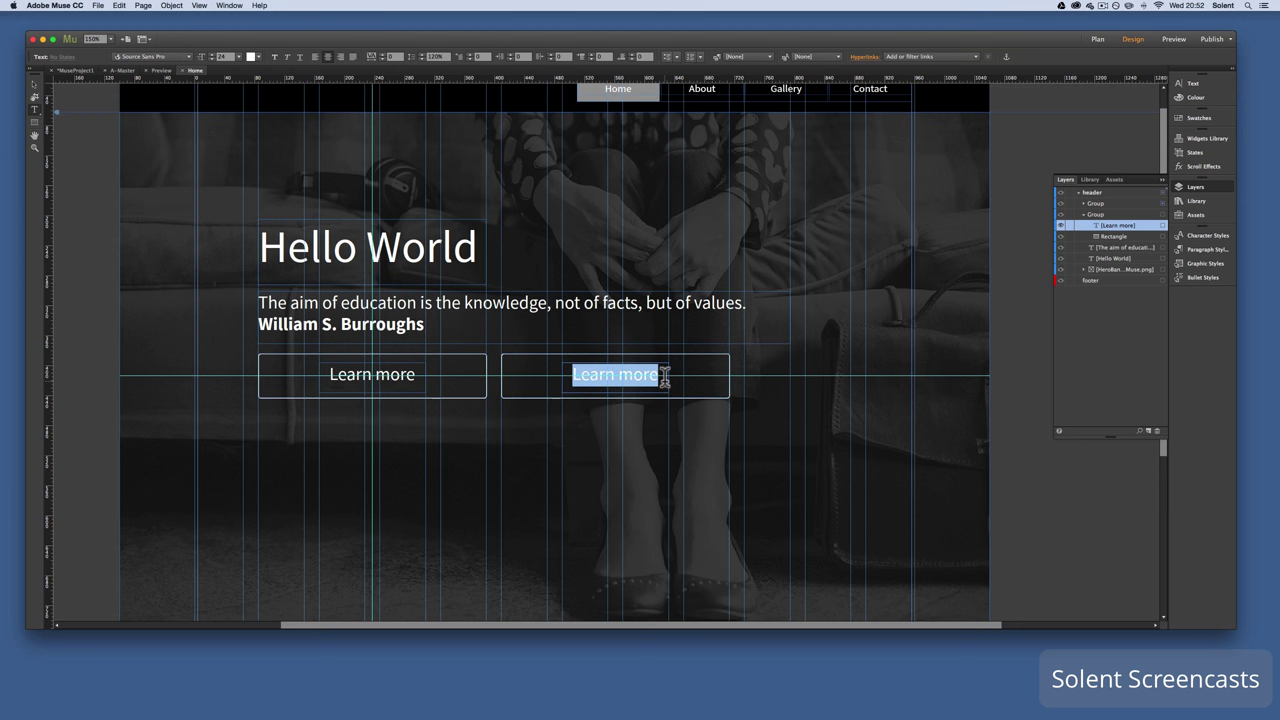
pyautogui.write('Sign')
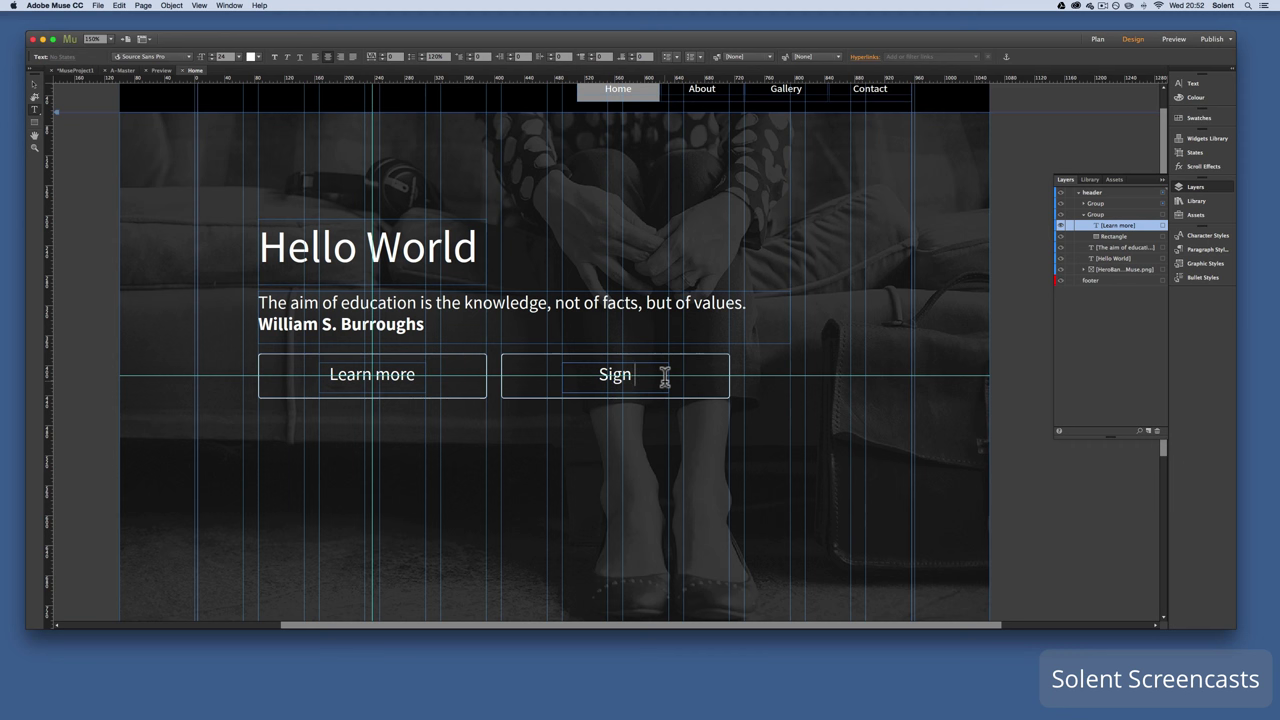
pyautogui.write(' up')
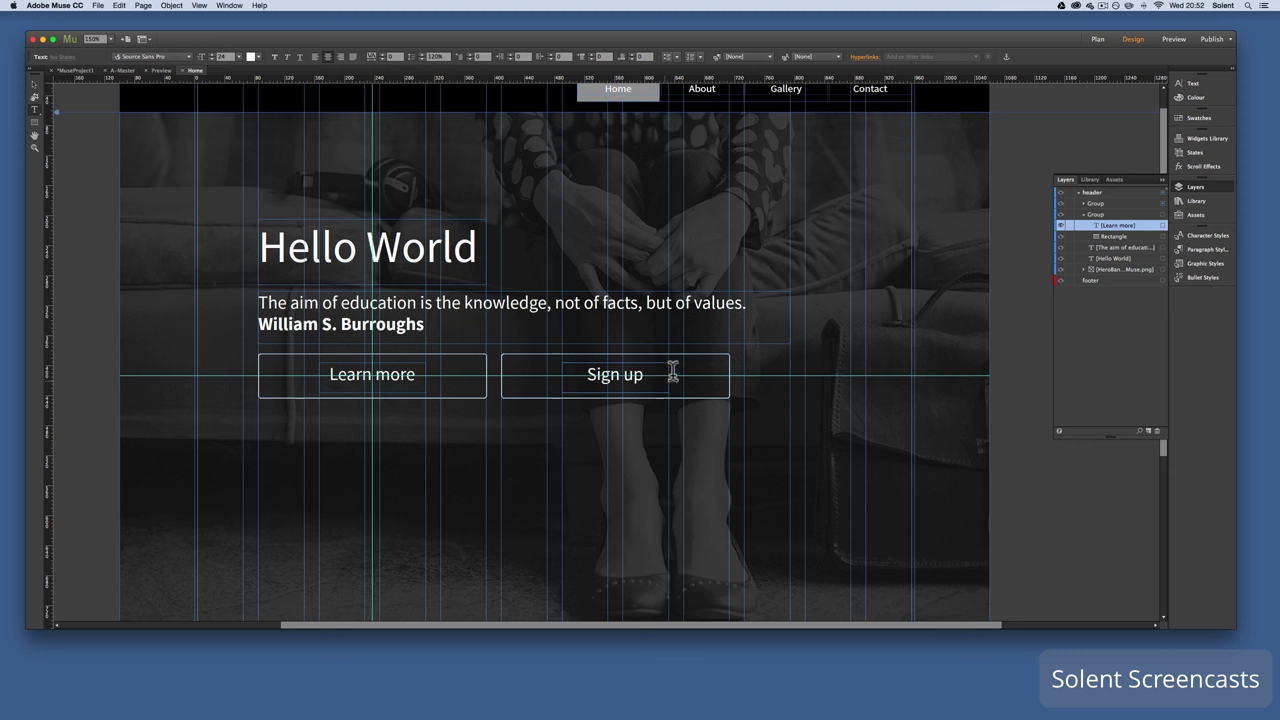
pyautogui.click(34, 85)
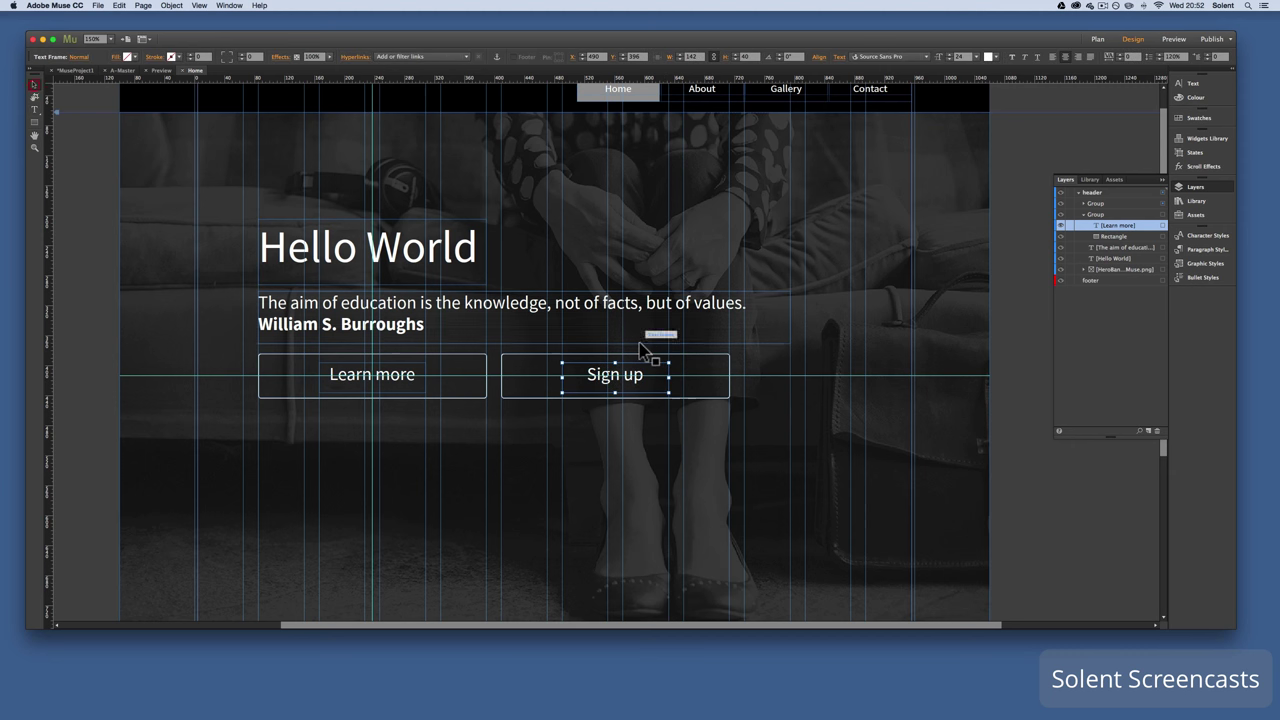
# Remove the stroke from the Sign up button's rectangle and fill it with the blue swatch #0071BC
pyautogui.click(708, 362)
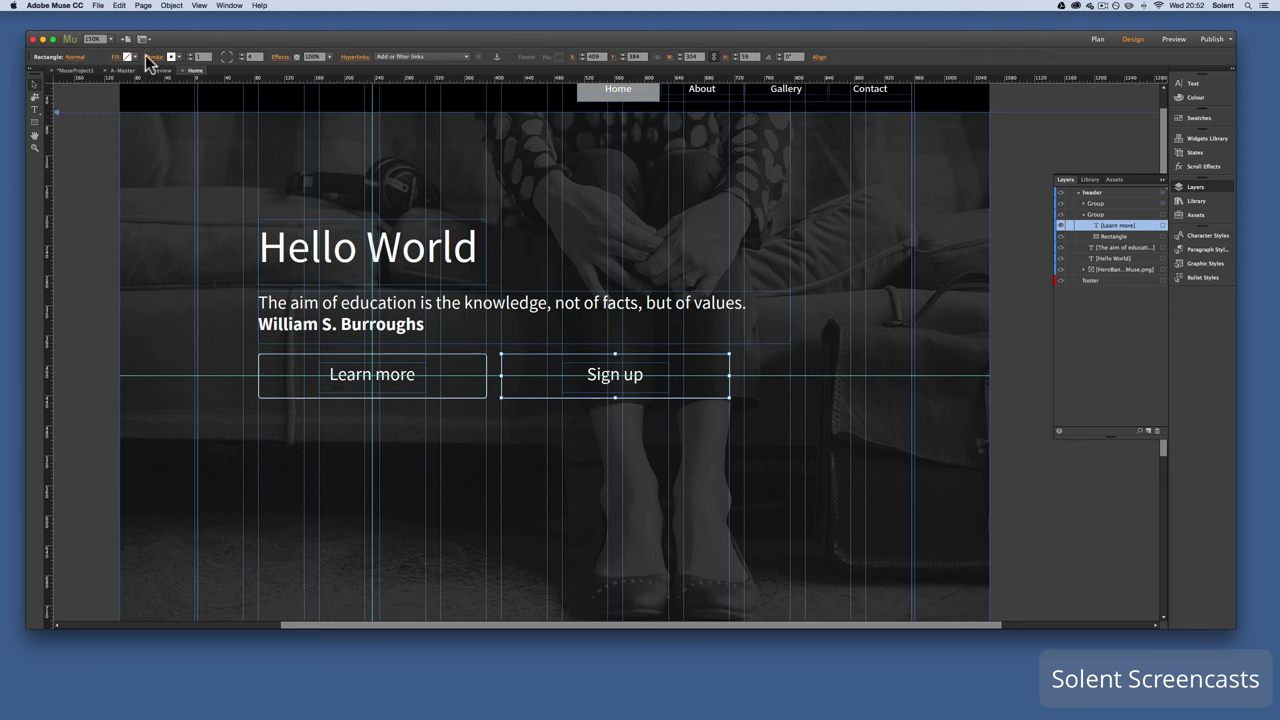
pyautogui.click(176, 57)
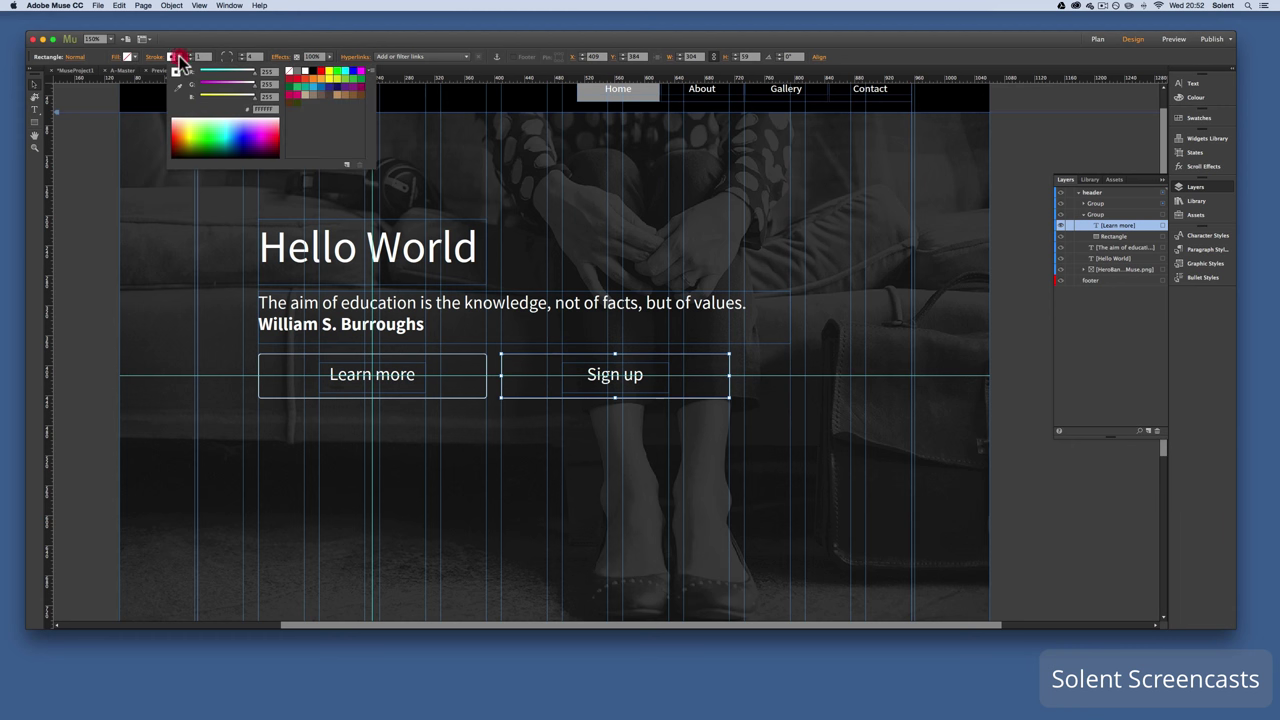
pyautogui.click(289, 72)
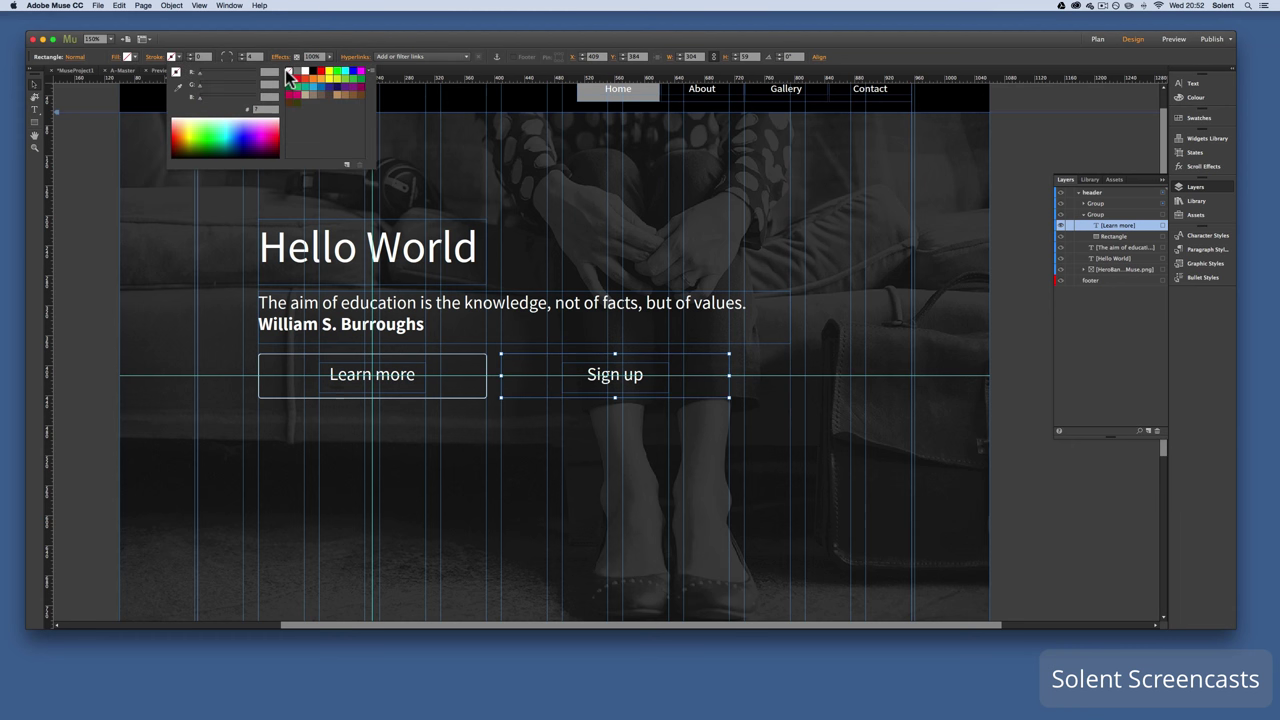
pyautogui.click(128, 57)
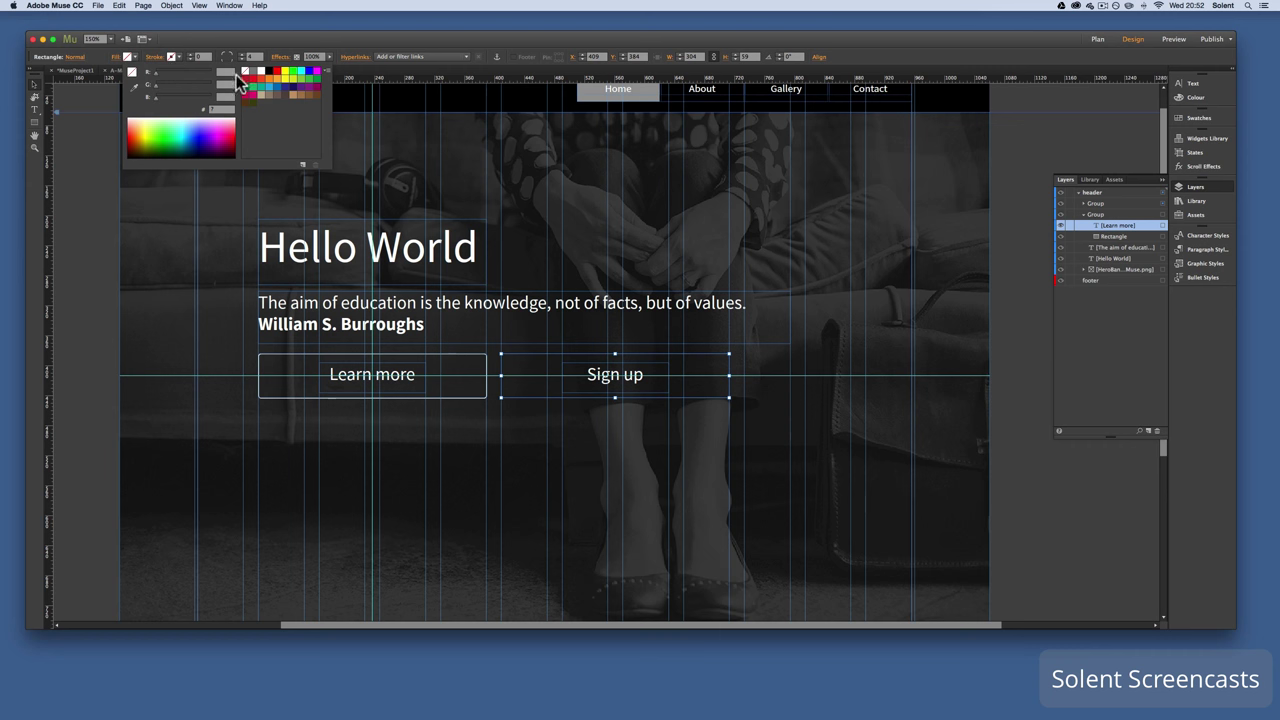
pyautogui.click(269, 87)
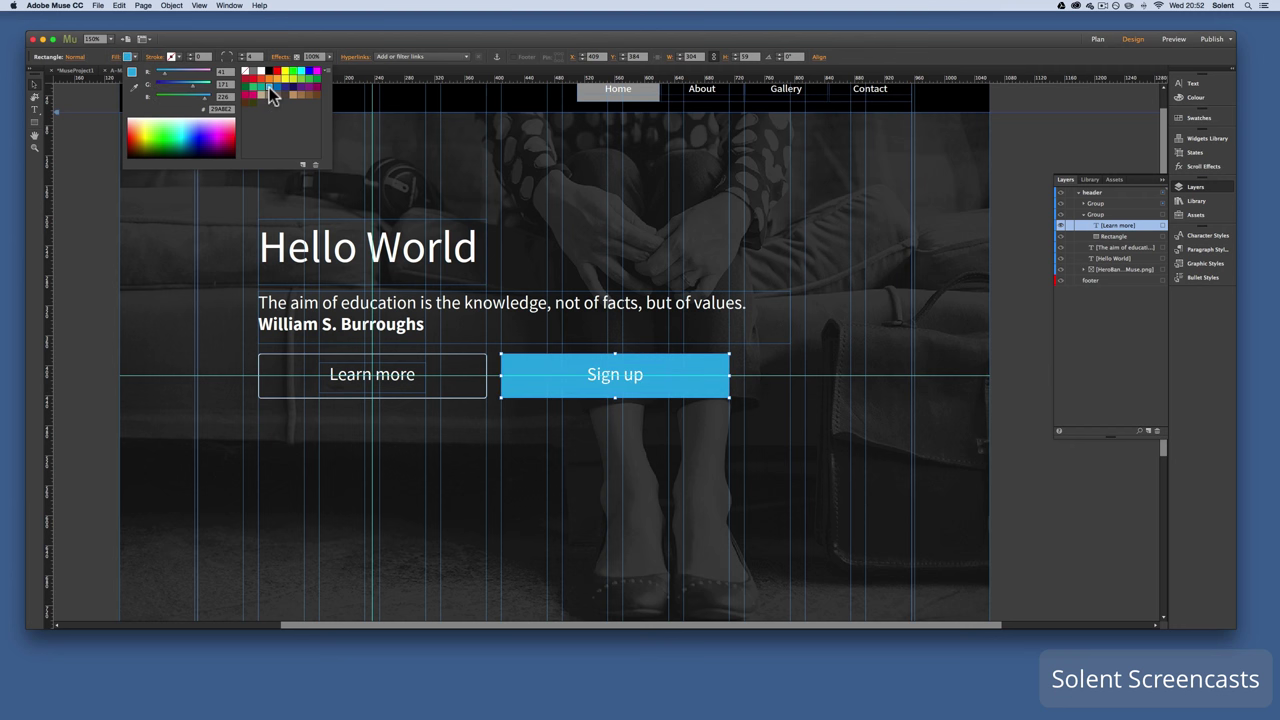
pyautogui.click(276, 87)
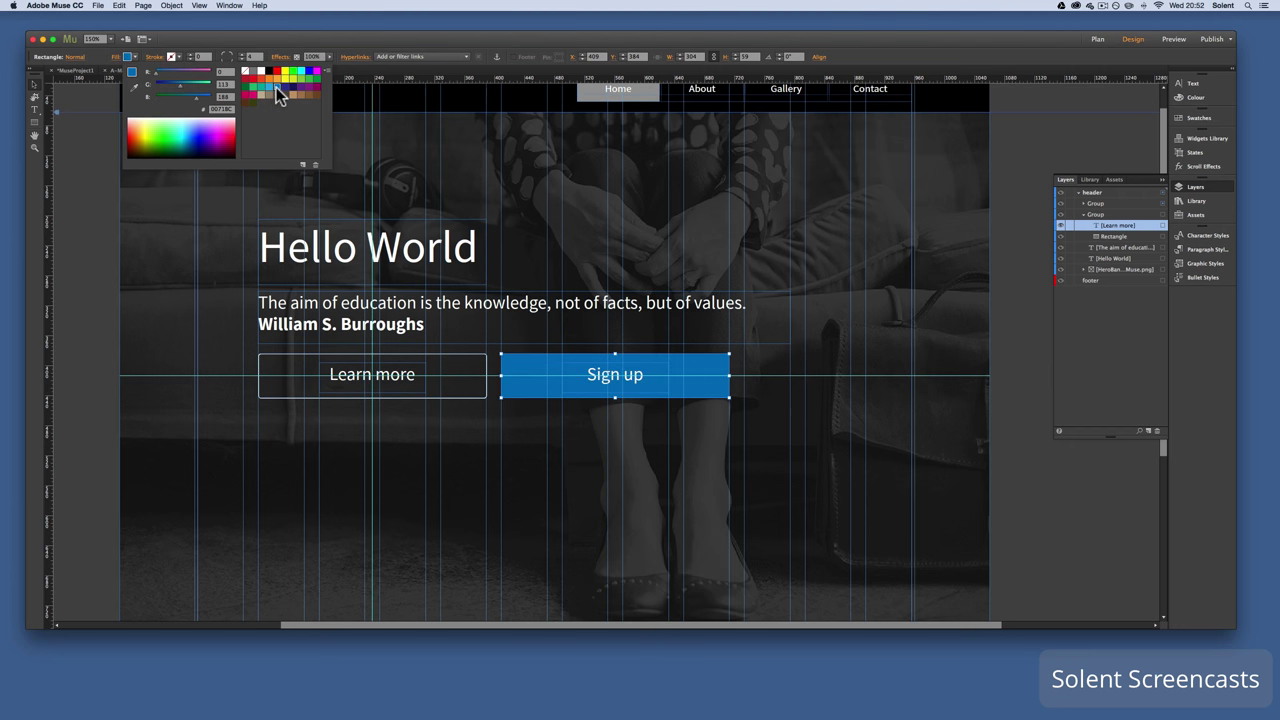
pyautogui.click(300, 37)
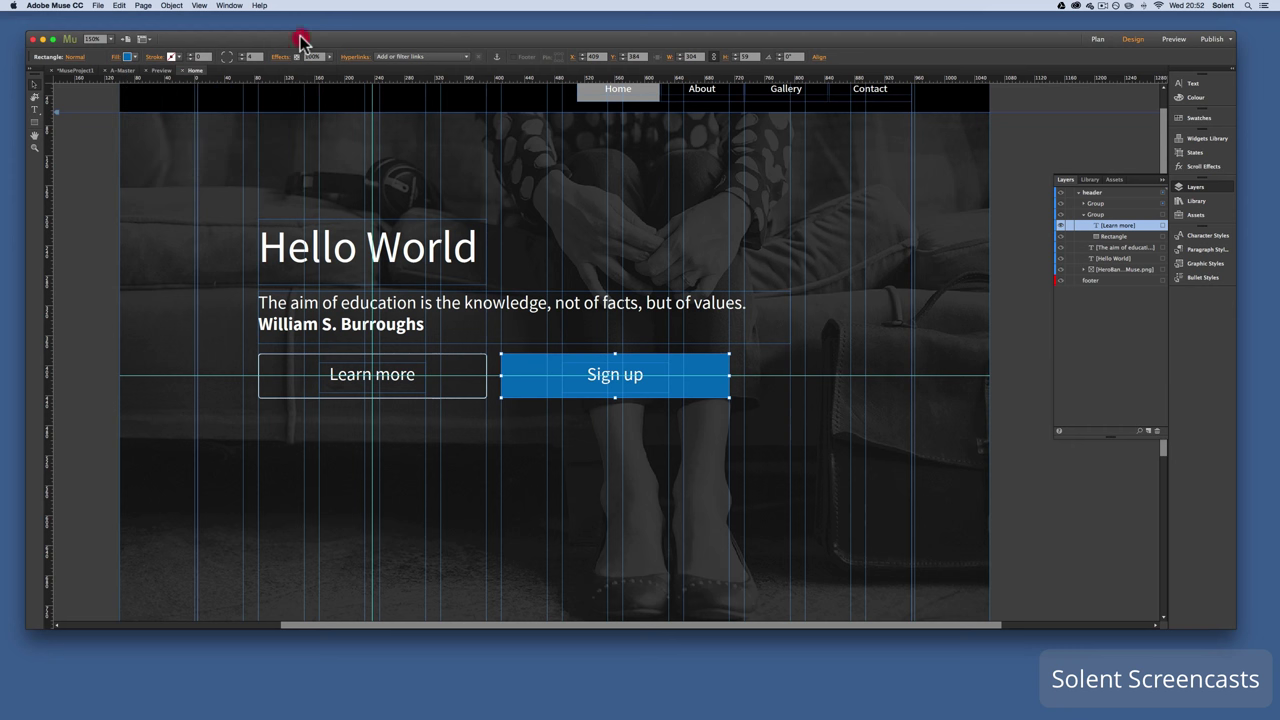
pyautogui.click(650, 437)
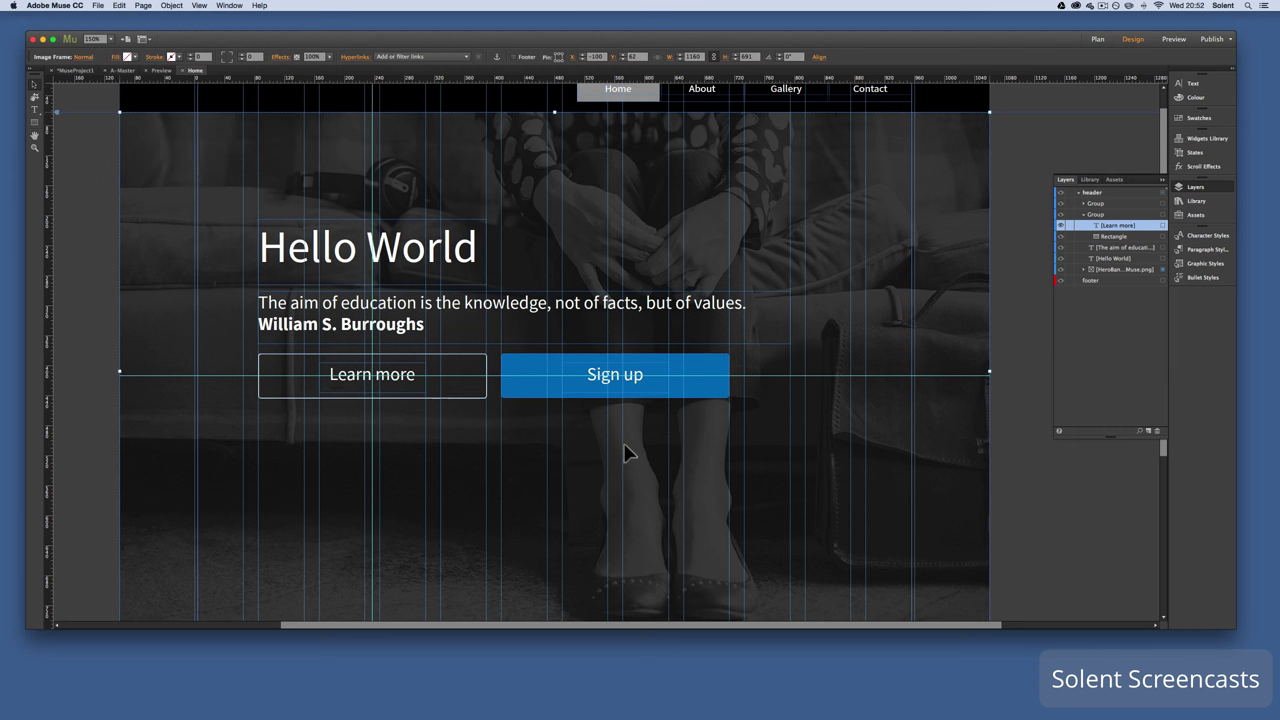
# Hyperlink the Learn more button group to the About page
pyautogui.click(622, 388)
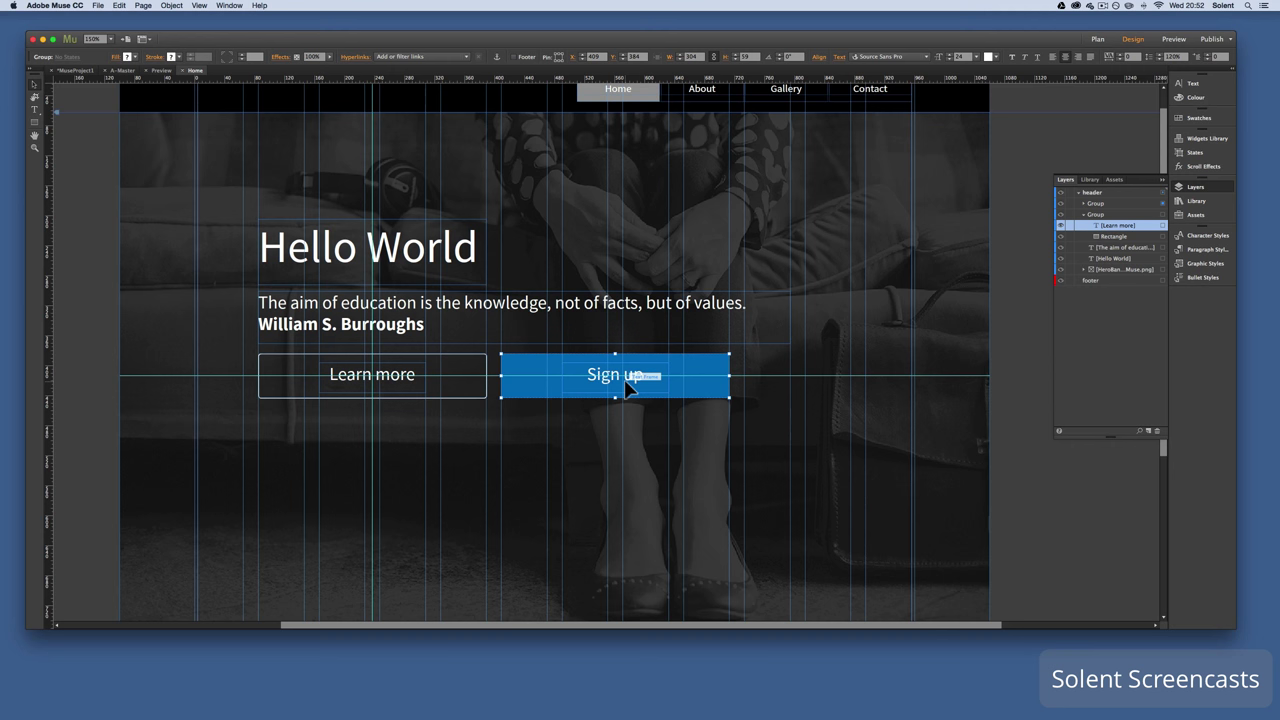
pyautogui.click(418, 374)
pyautogui.click(442, 58)
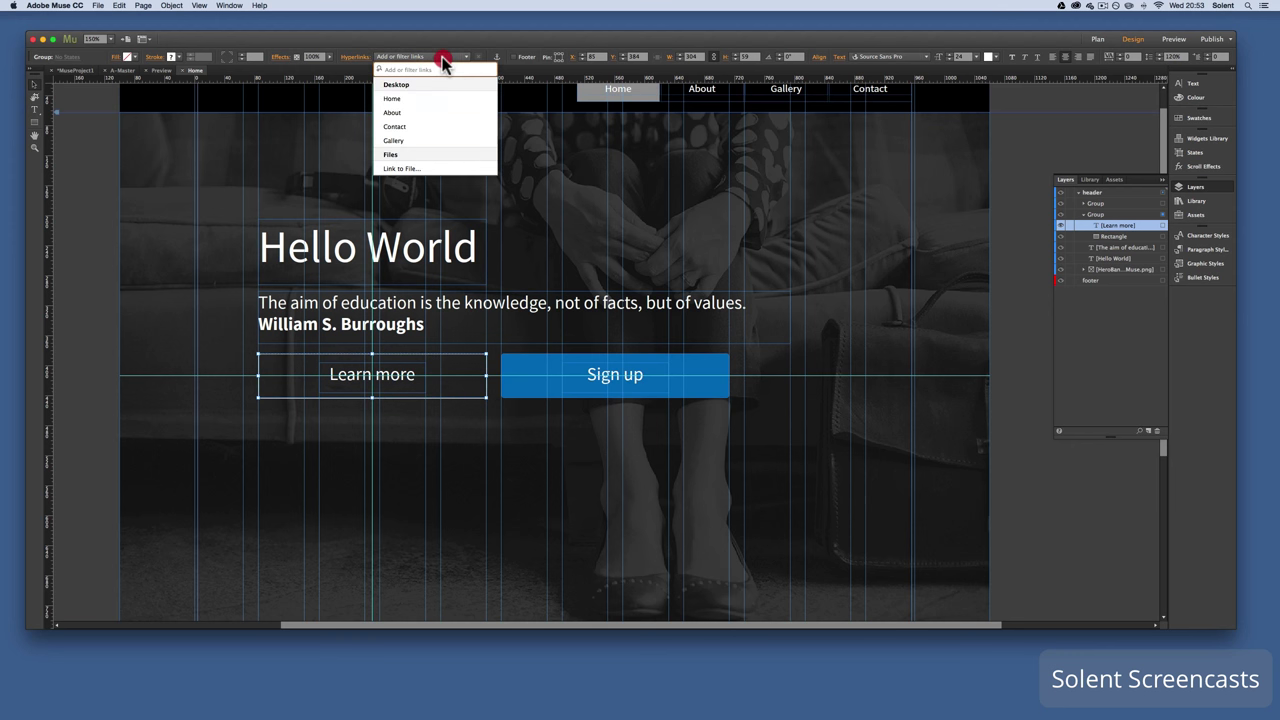
pyautogui.click(421, 113)
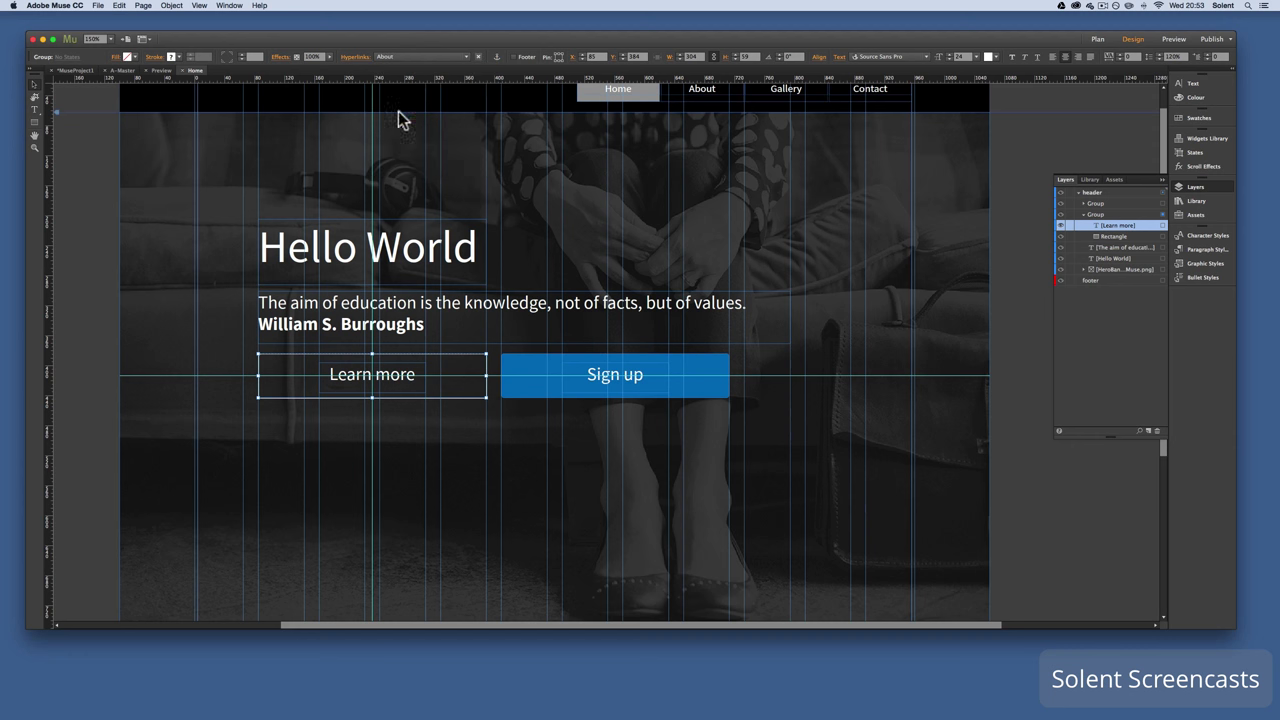
# Hyperlink the Sign up button group to the Contact page and save the site
pyautogui.click(621, 390)
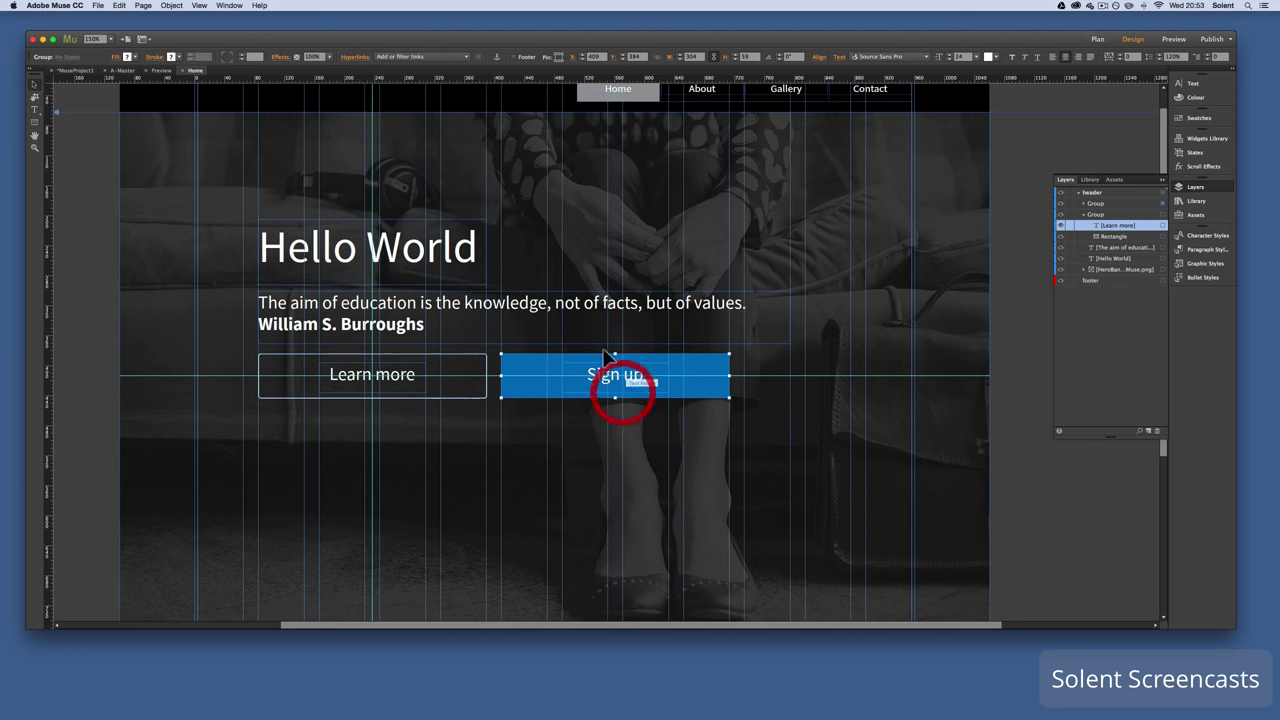
pyautogui.click(408, 57)
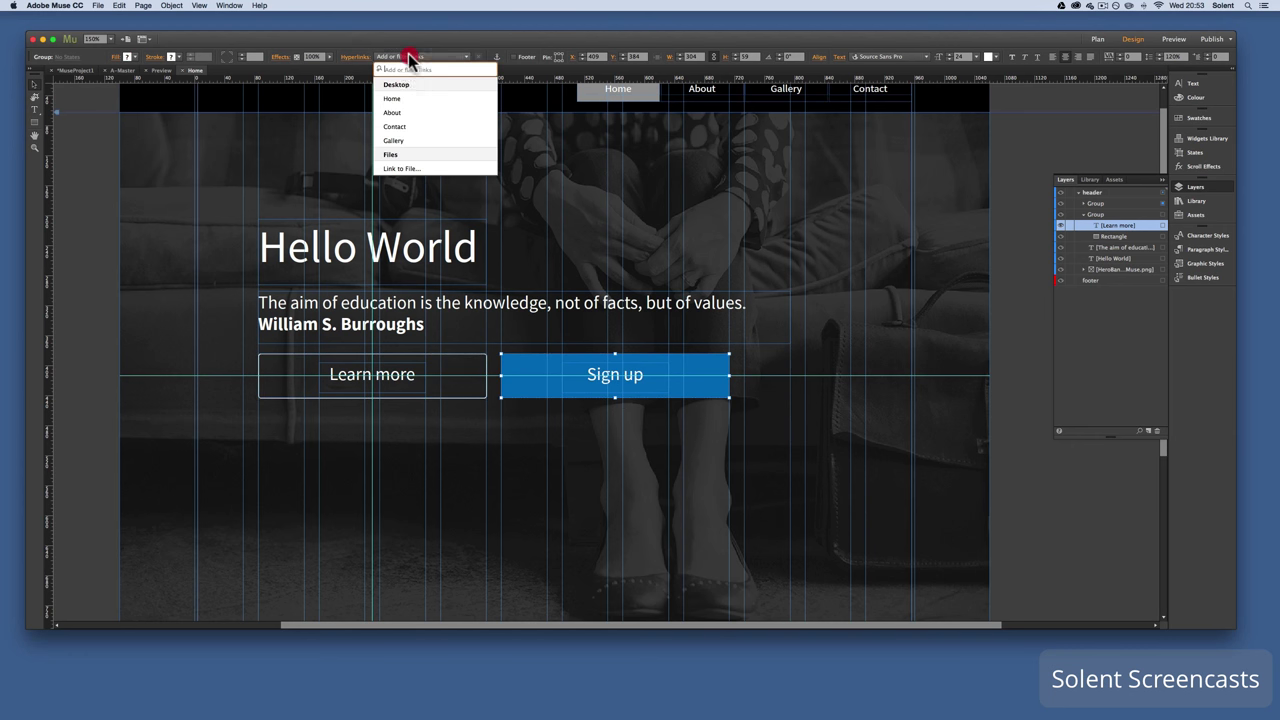
pyautogui.click(405, 127)
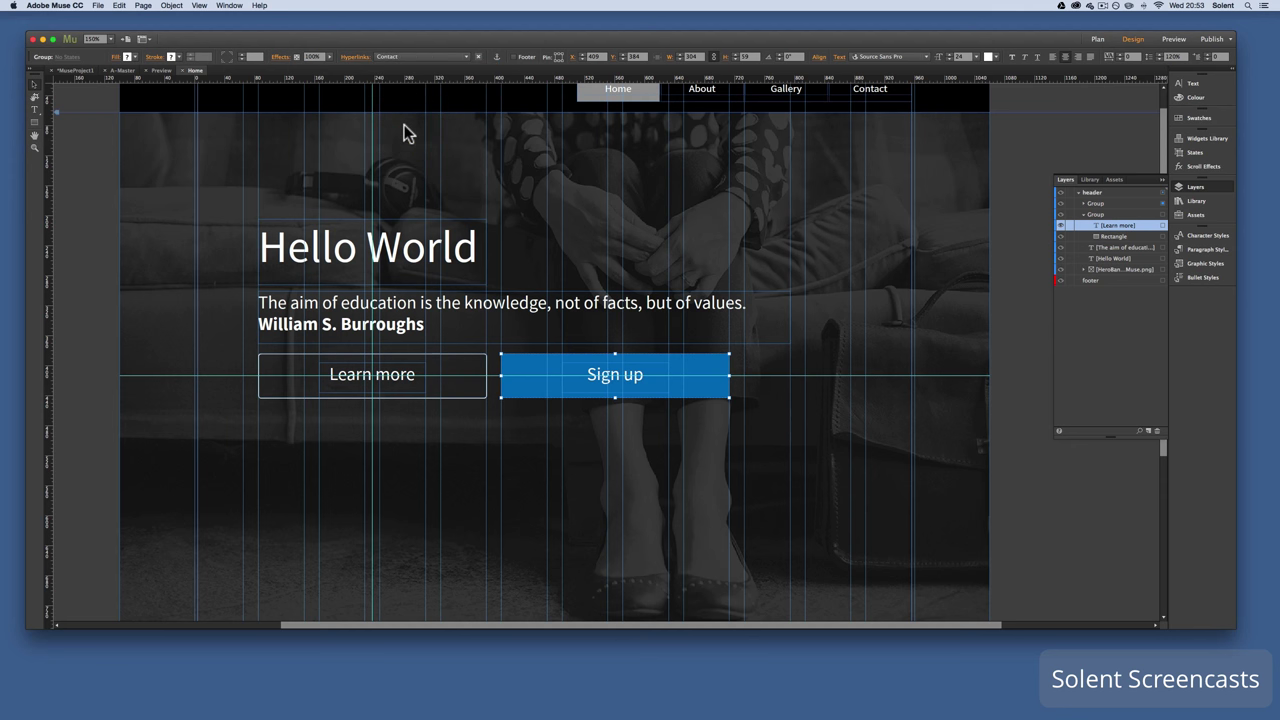
pyautogui.press('super+s')
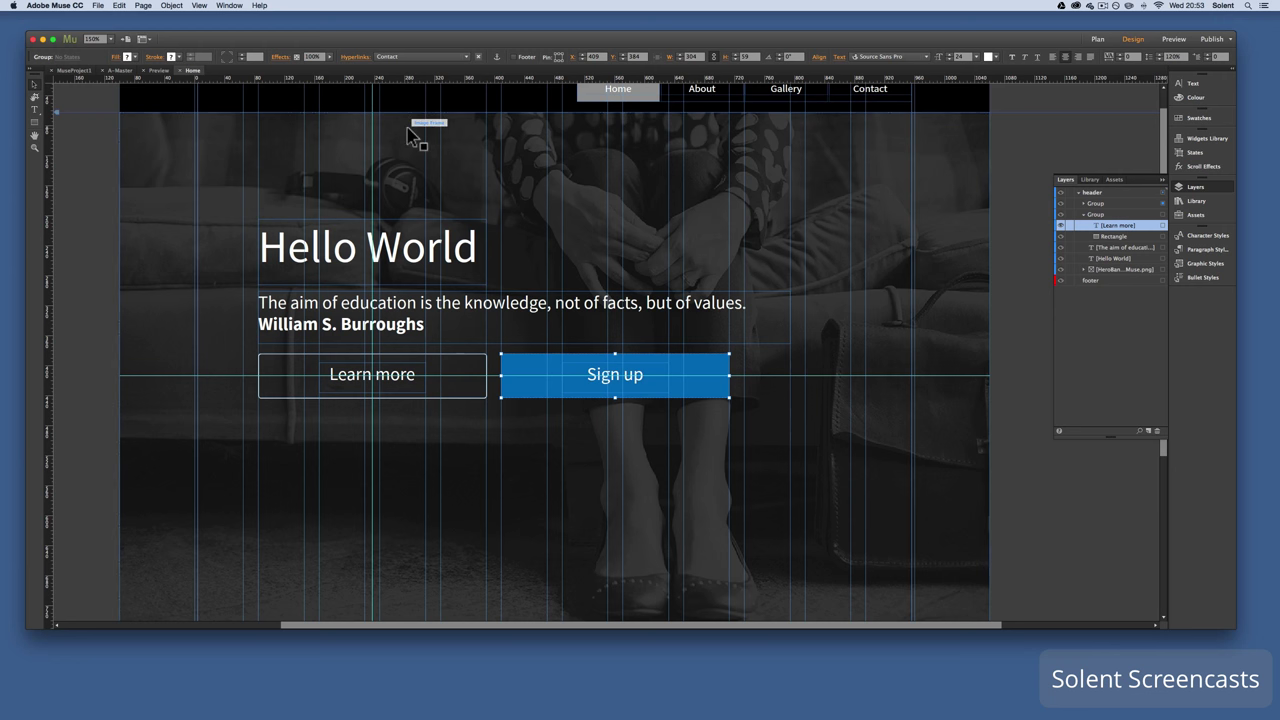
# Preview the Home page in the browser, test the Sign up button's link, go back, and return to Muse
pyautogui.click(100, 6)
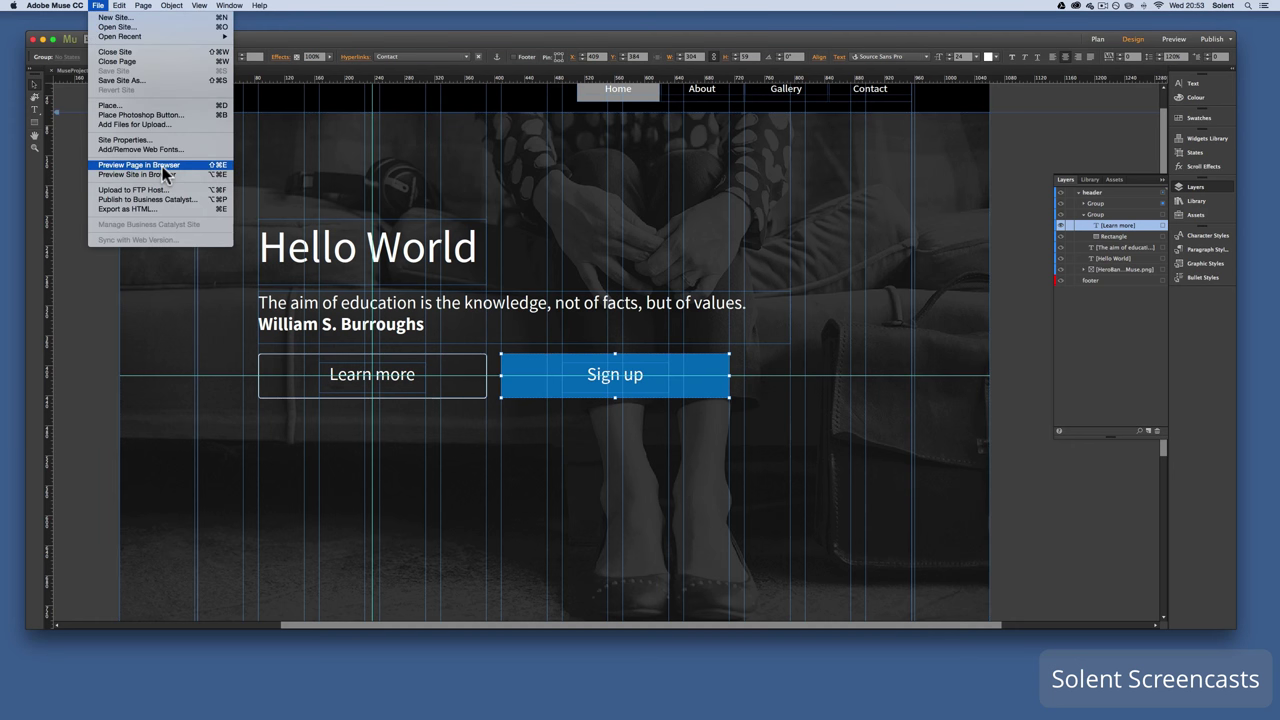
pyautogui.click(162, 166)
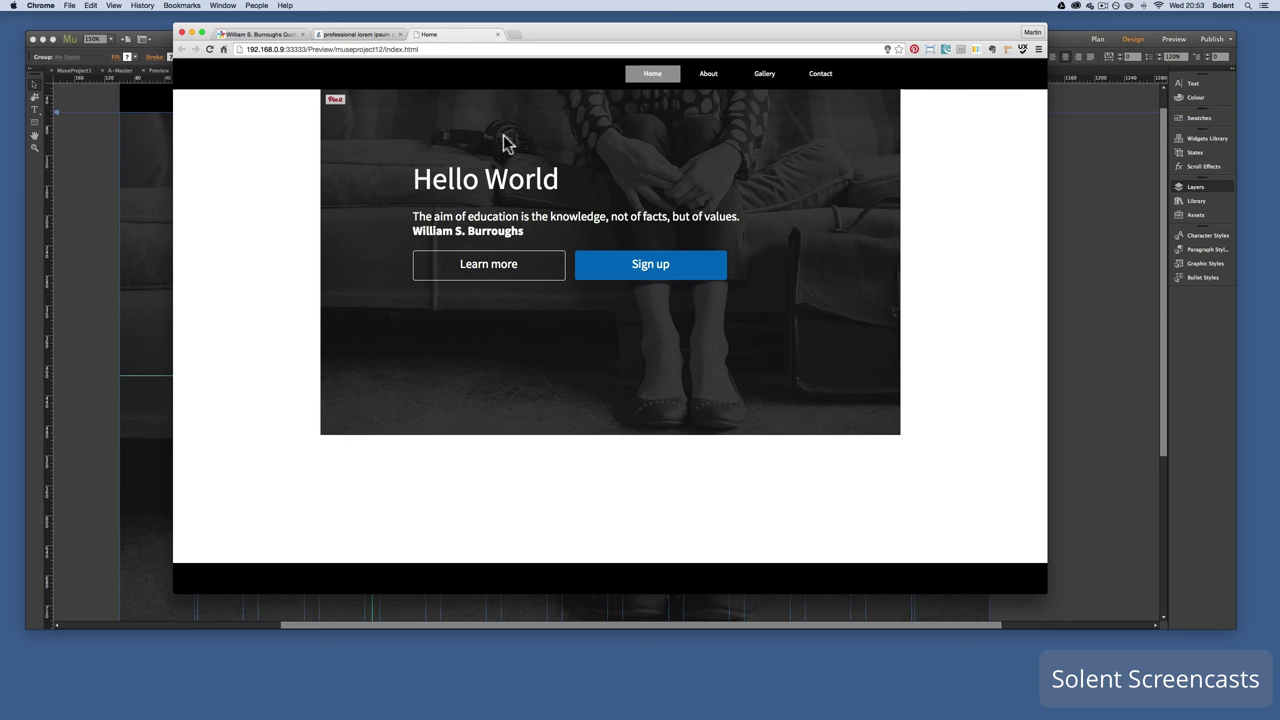
pyautogui.click(342, 50)
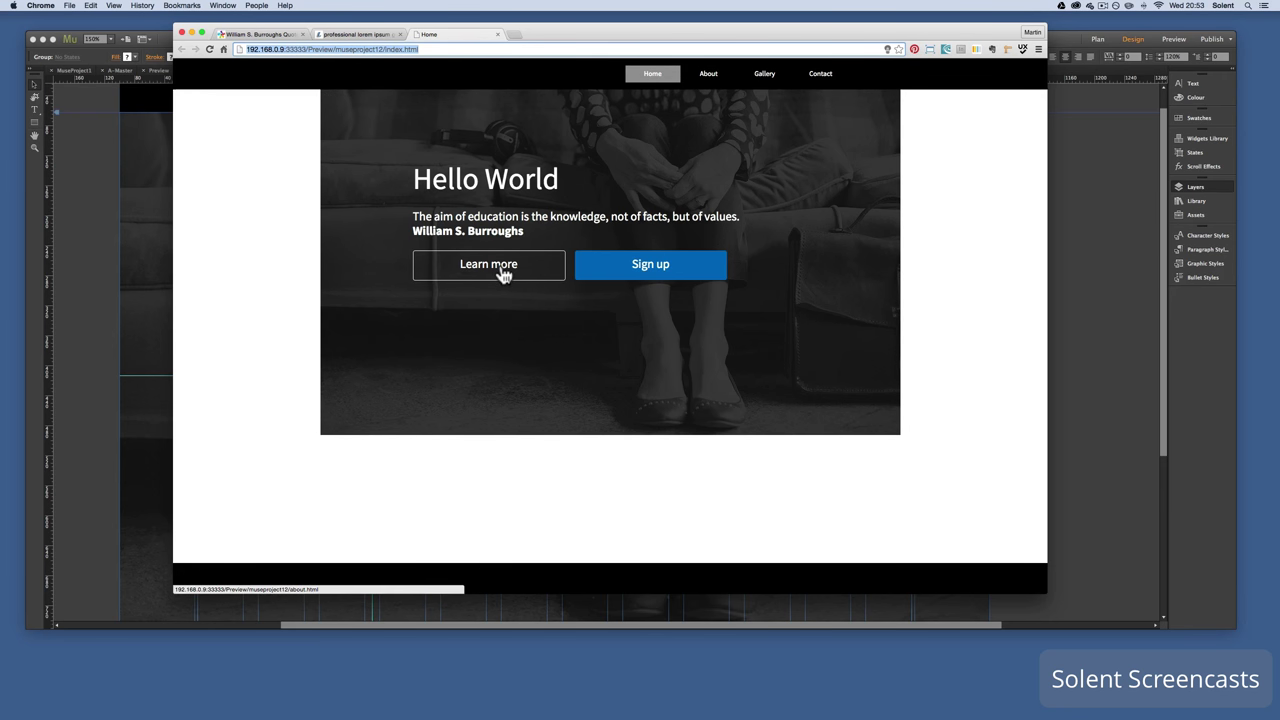
pyautogui.click(663, 270)
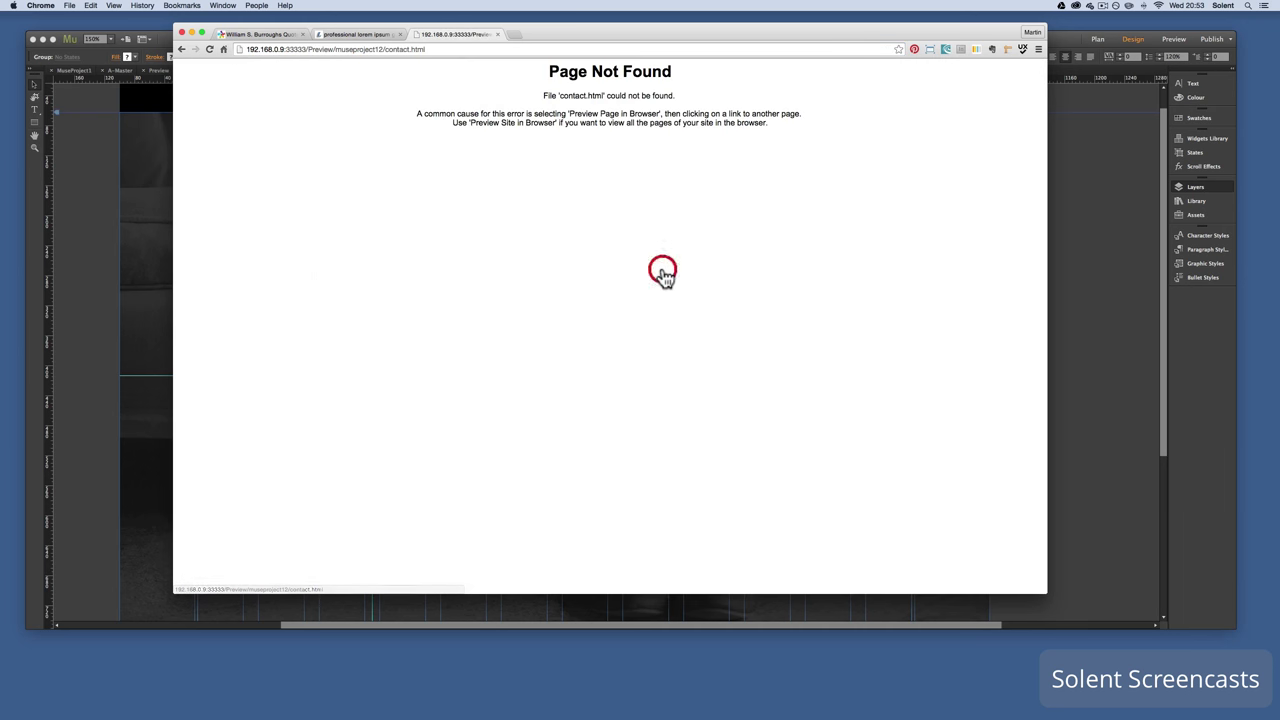
pyautogui.click(182, 49)
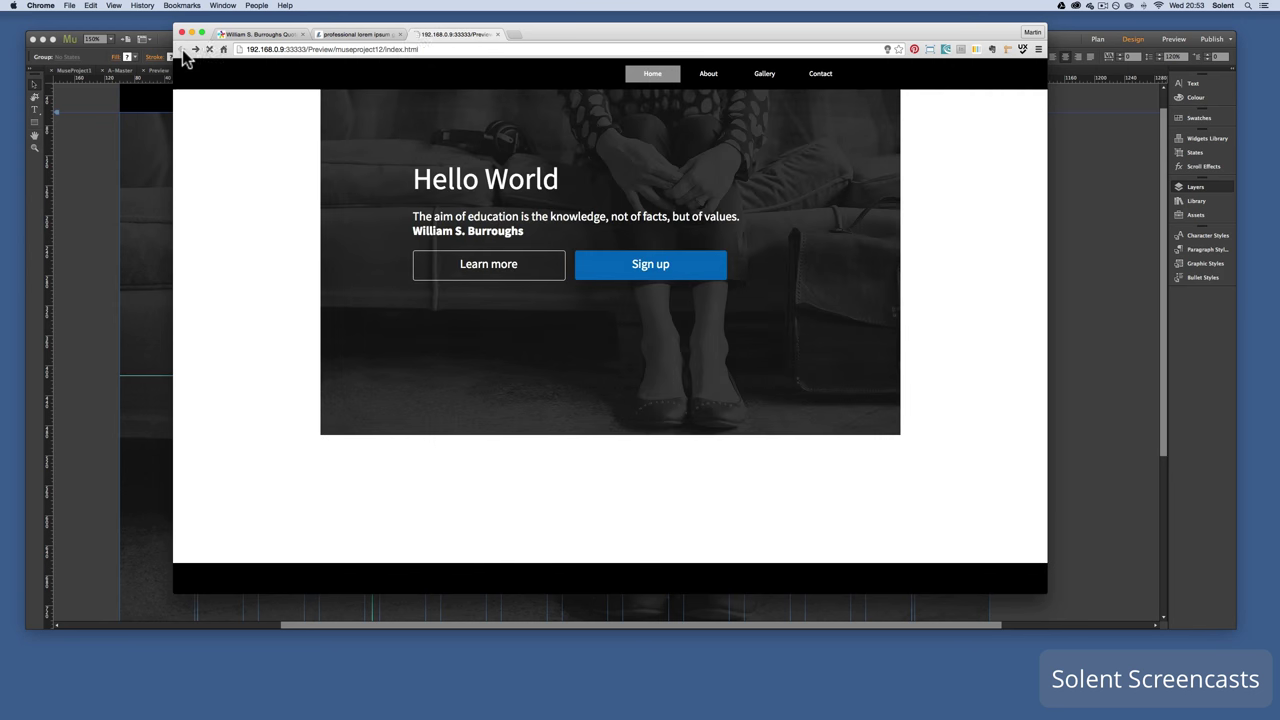
pyautogui.click(113, 170)
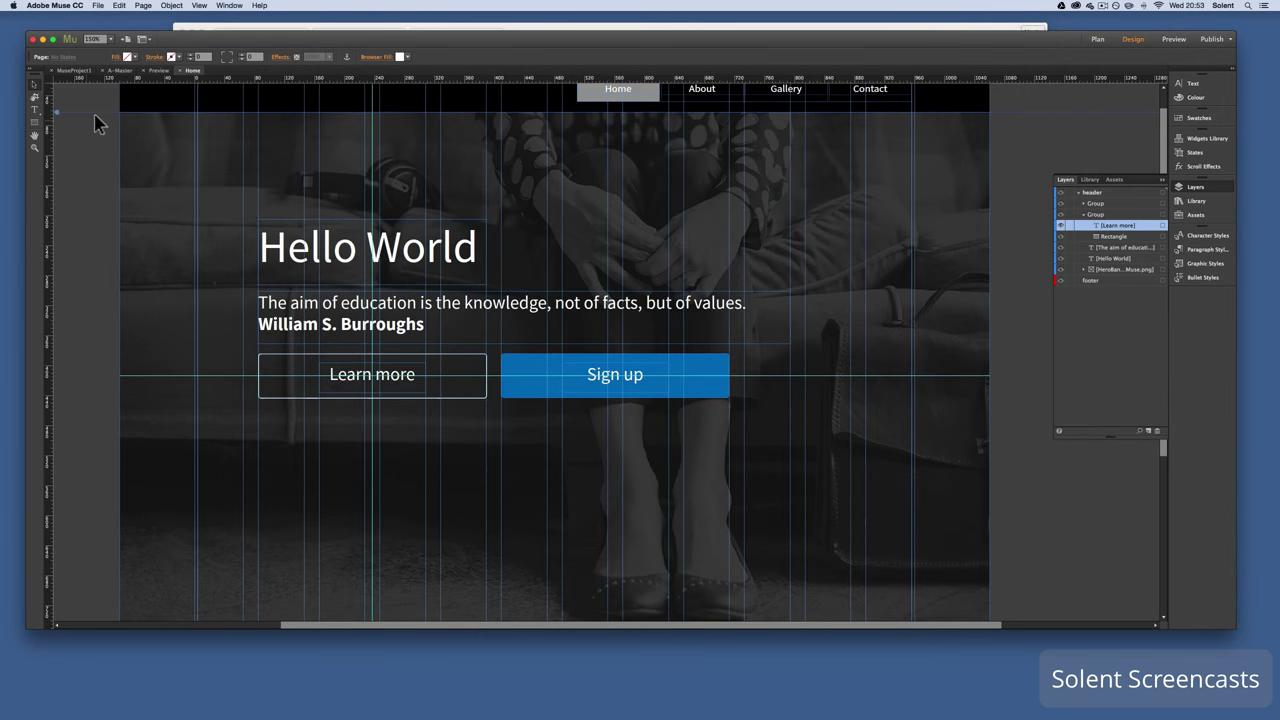
# Preview the whole site in the browser and test the Home, About, Gallery and Contact menu links
pyautogui.click(98, 5)
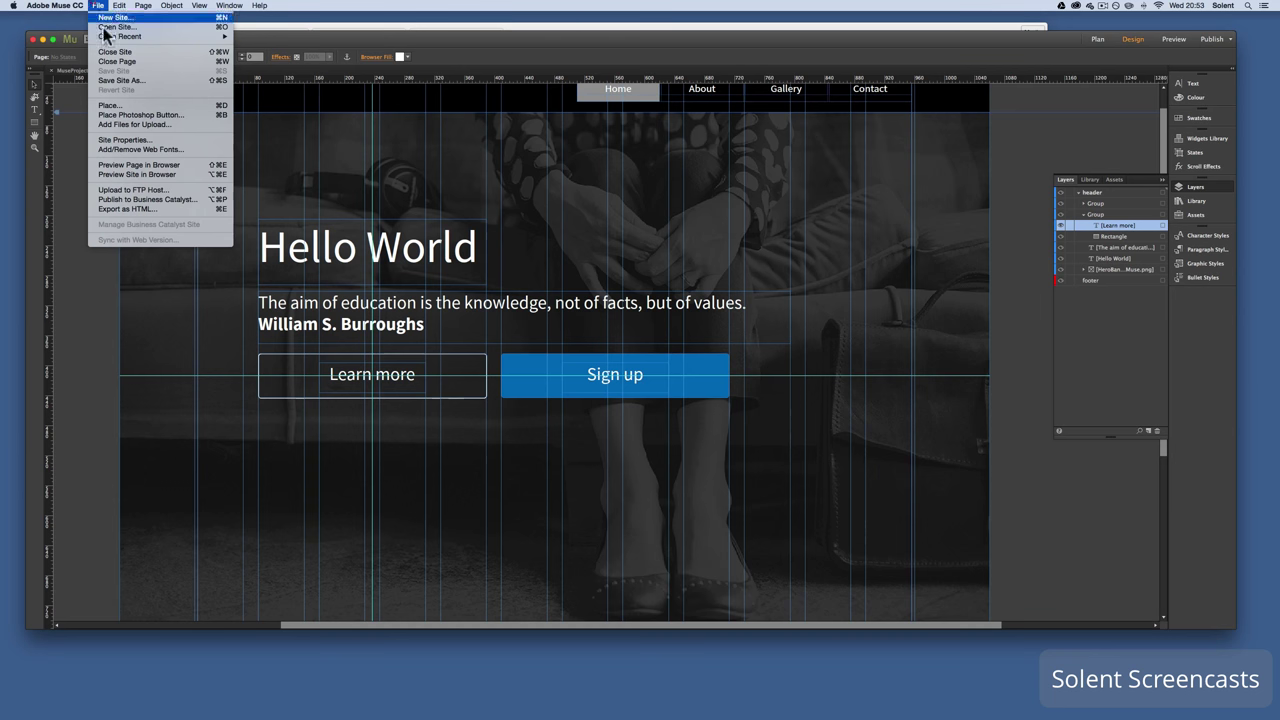
pyautogui.click(143, 175)
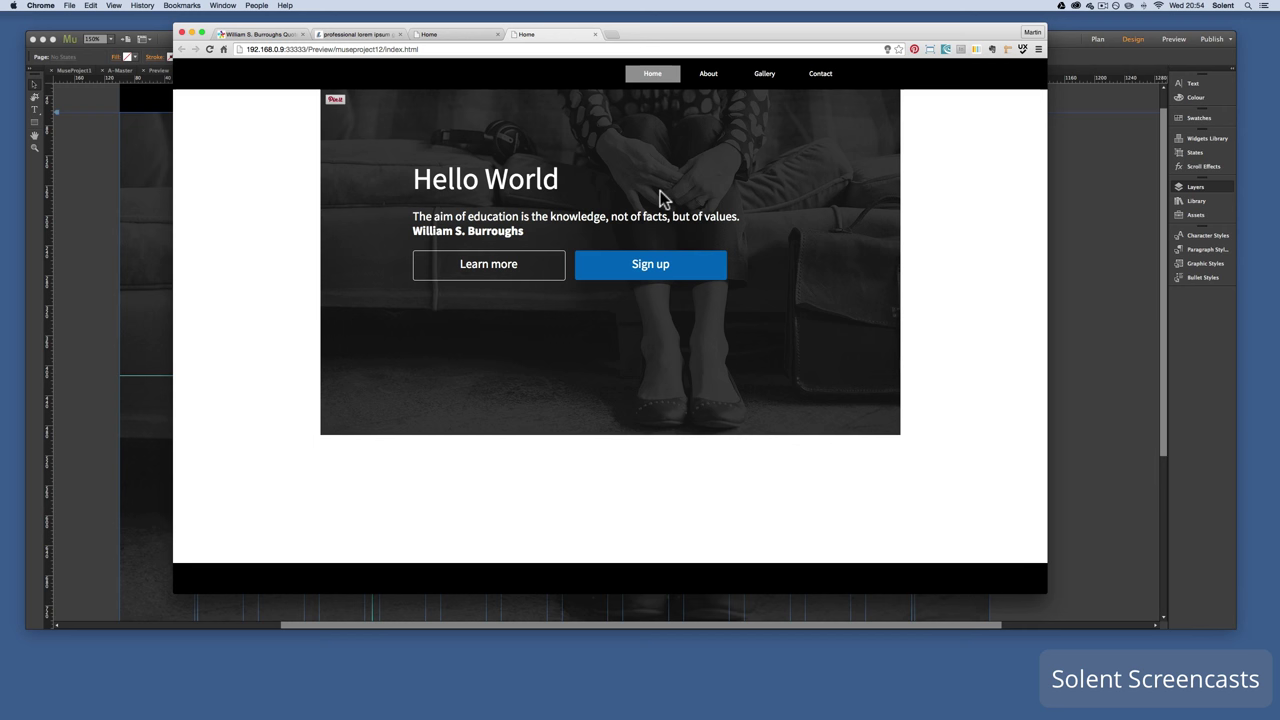
pyautogui.click(707, 76)
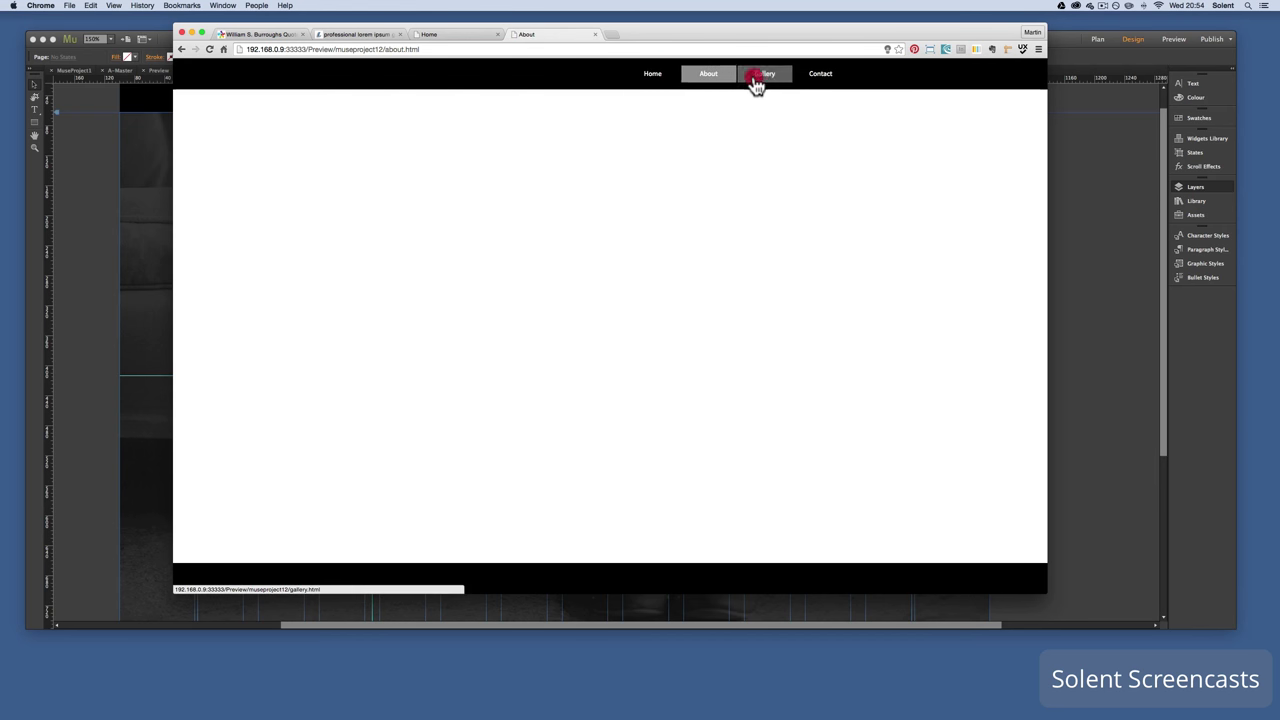
pyautogui.click(755, 80)
pyautogui.click(824, 80)
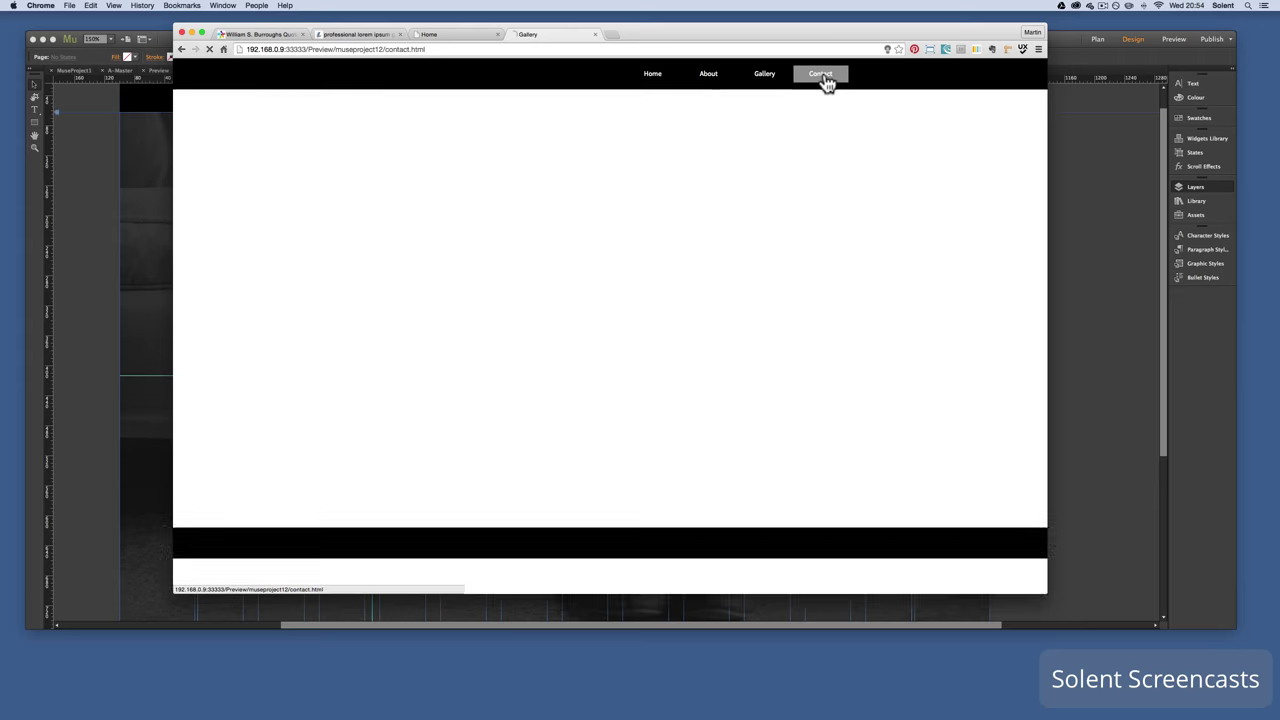
pyautogui.click(763, 79)
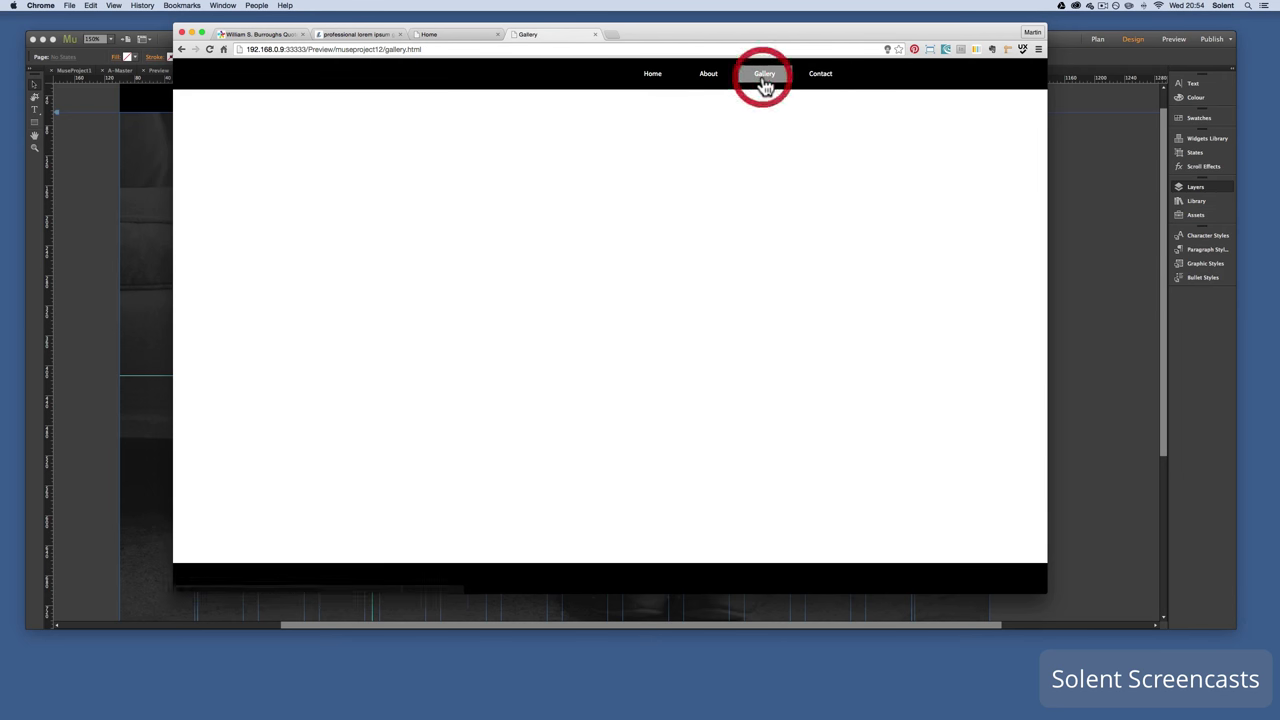
pyautogui.click(718, 79)
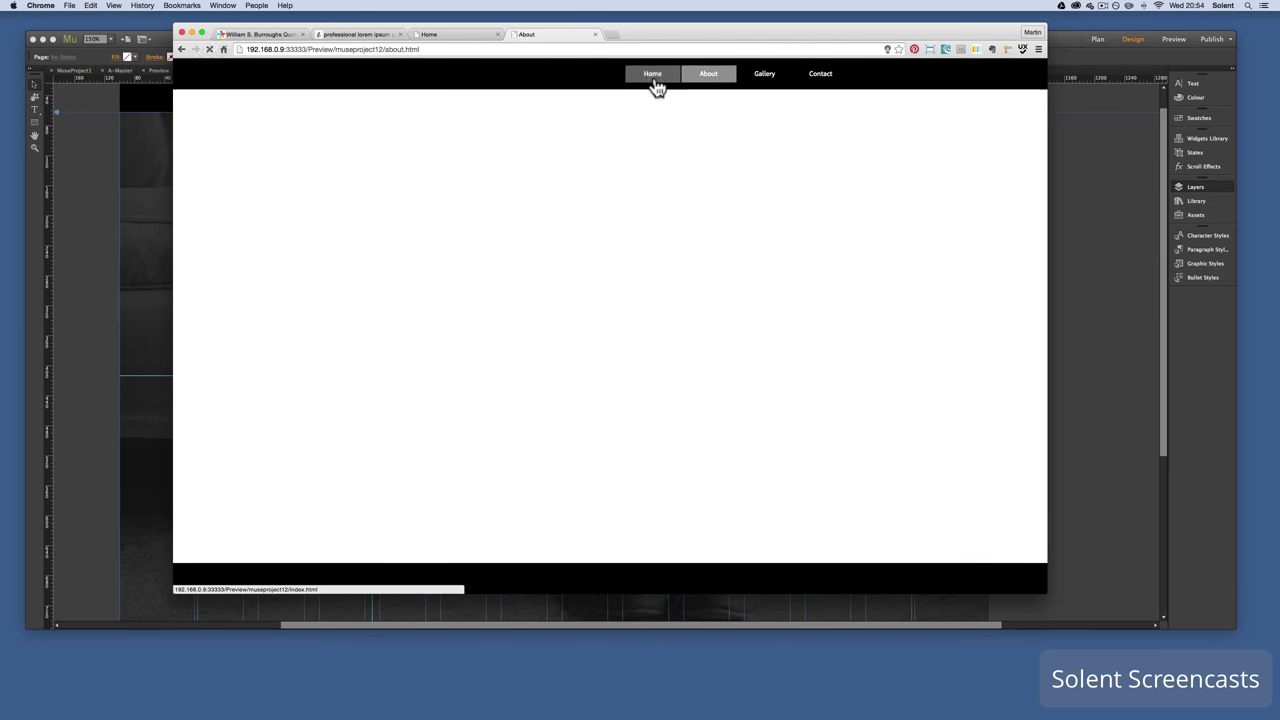
pyautogui.click(652, 84)
# Test the Sign up button's link in the site preview, go back to the Home page, and return to Muse
pyautogui.click(597, 277)
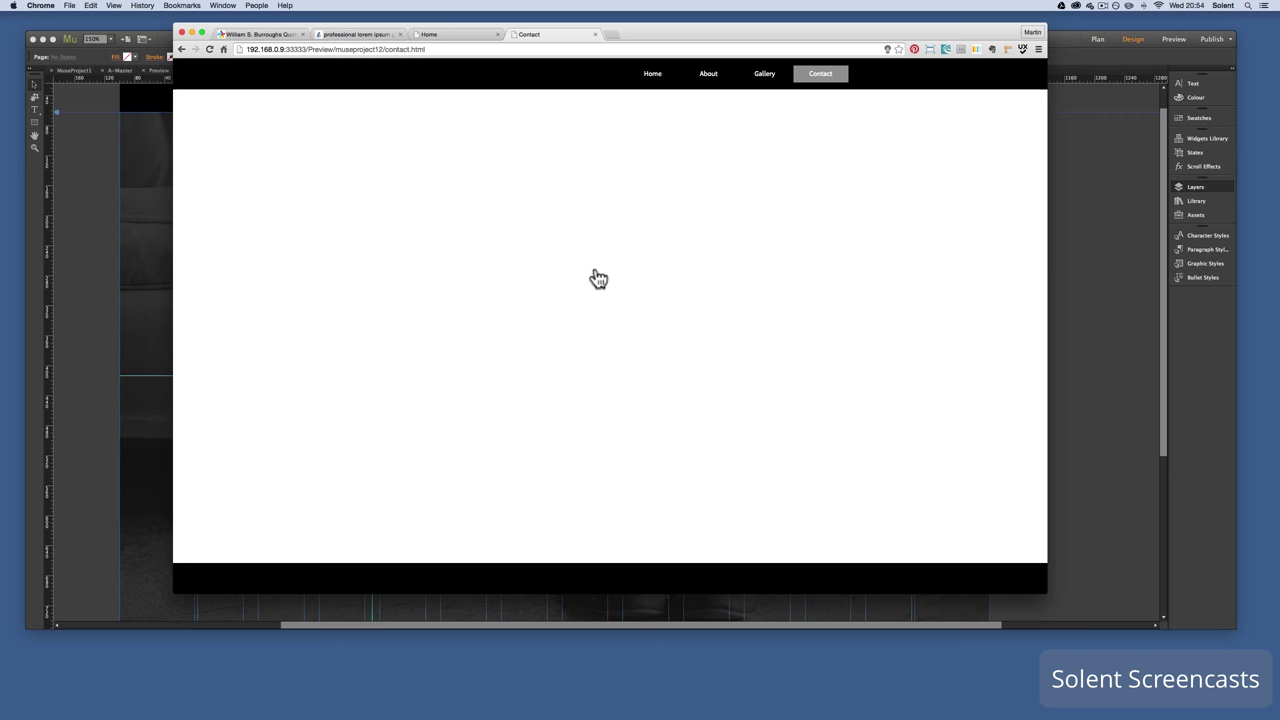
pyautogui.click(650, 79)
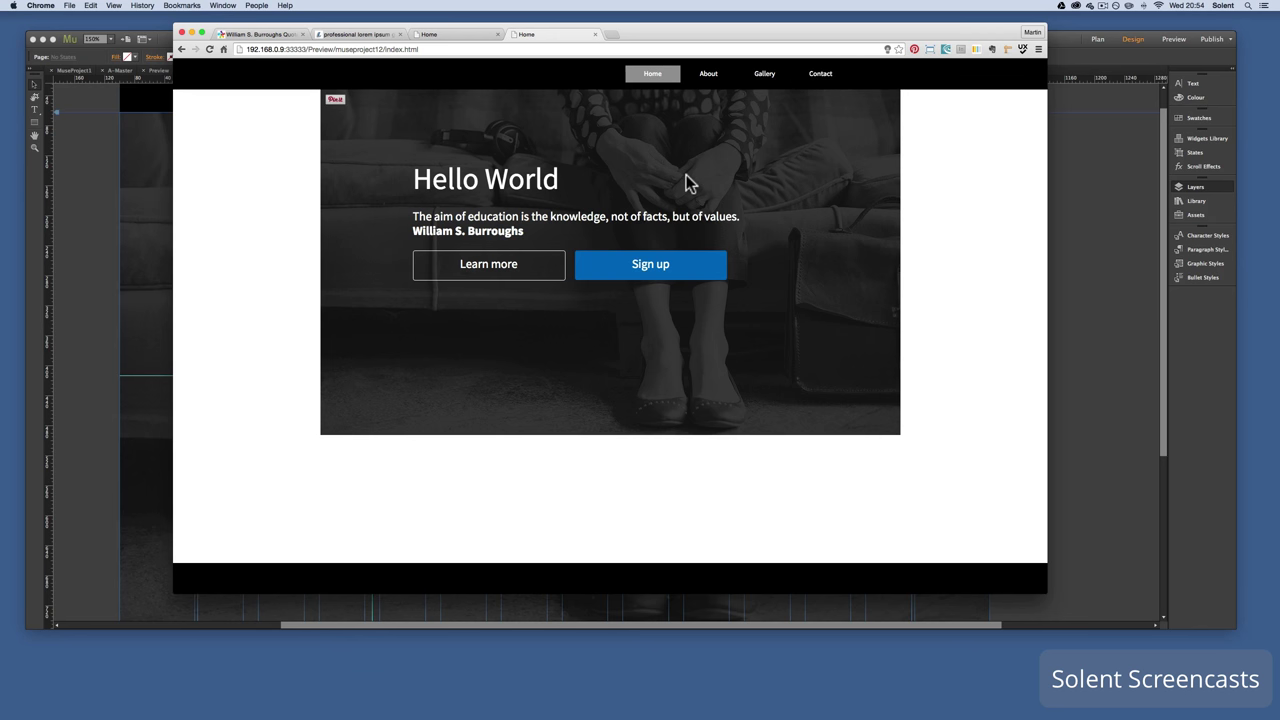
pyautogui.click(191, 33)
# Extend the bottom of the Home page downward to make a taller content area between the hero banner and footer
pyautogui.scroll(-5, 523, 329)
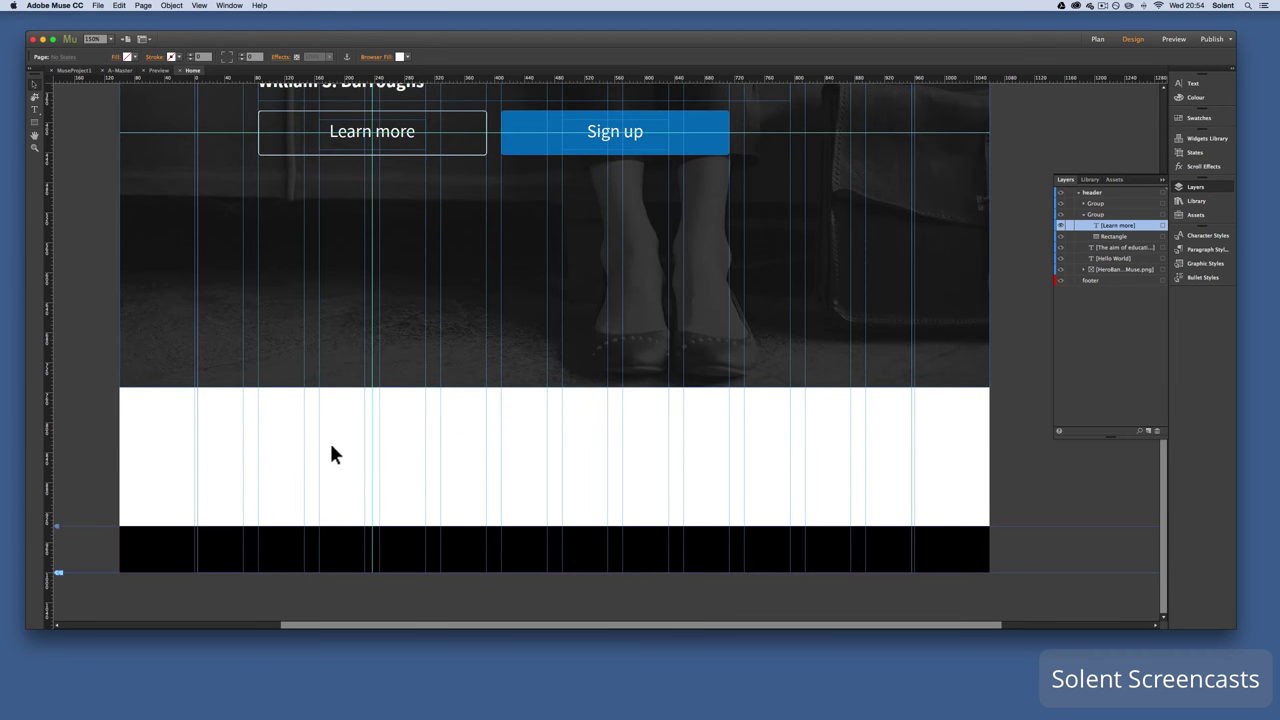
pyautogui.click(111, 44)
pyautogui.click(124, 61)
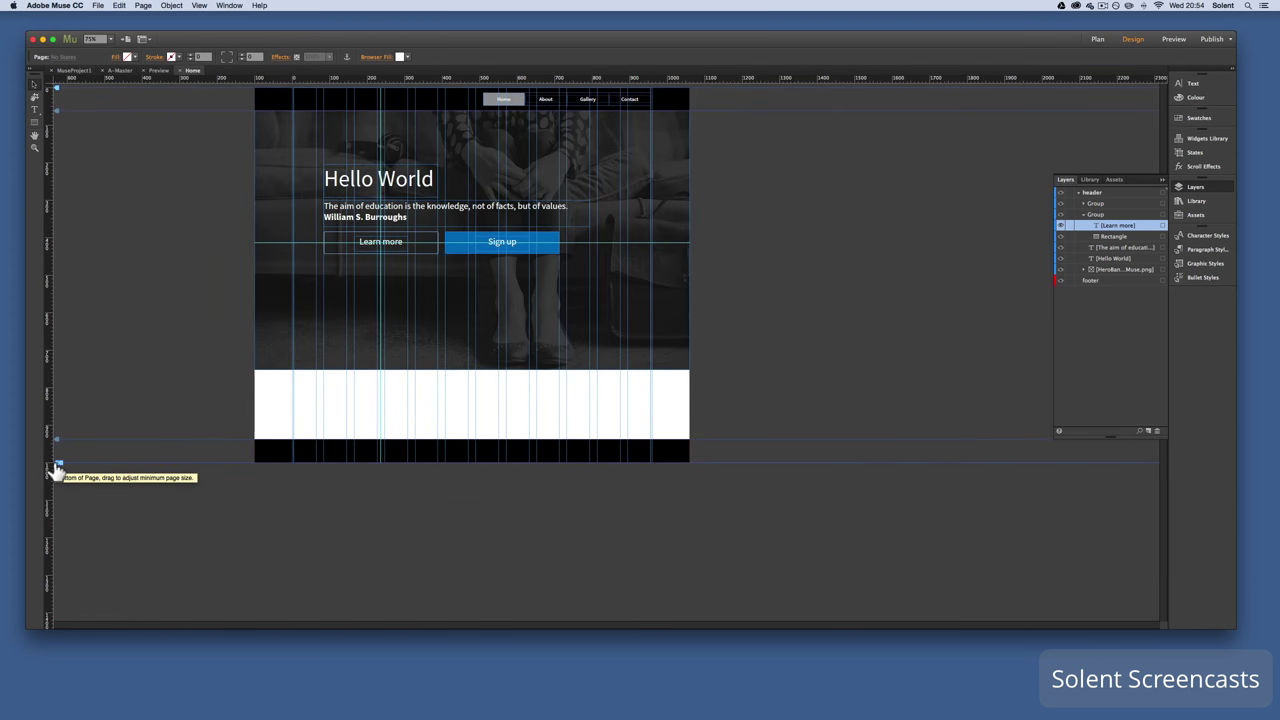
pyautogui.moveTo(57, 463); pyautogui.dragTo(58, 598)
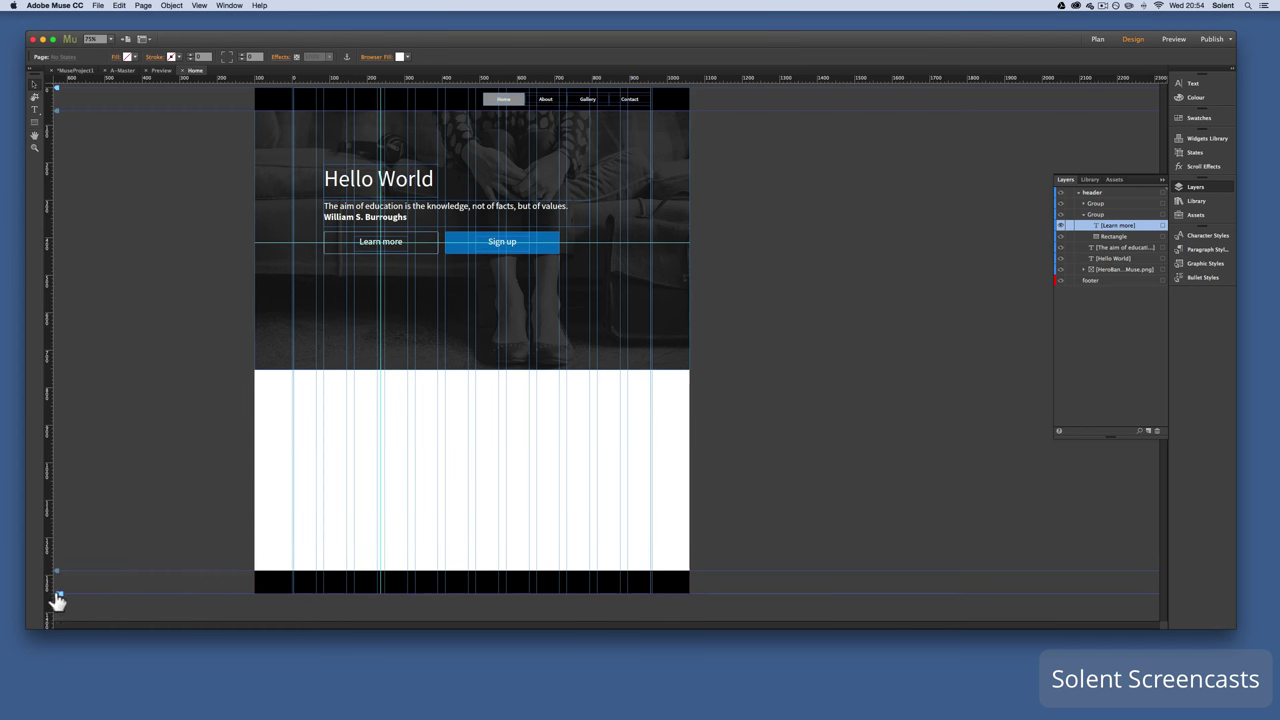
pyautogui.moveTo(57, 593); pyautogui.dragTo(57, 611)
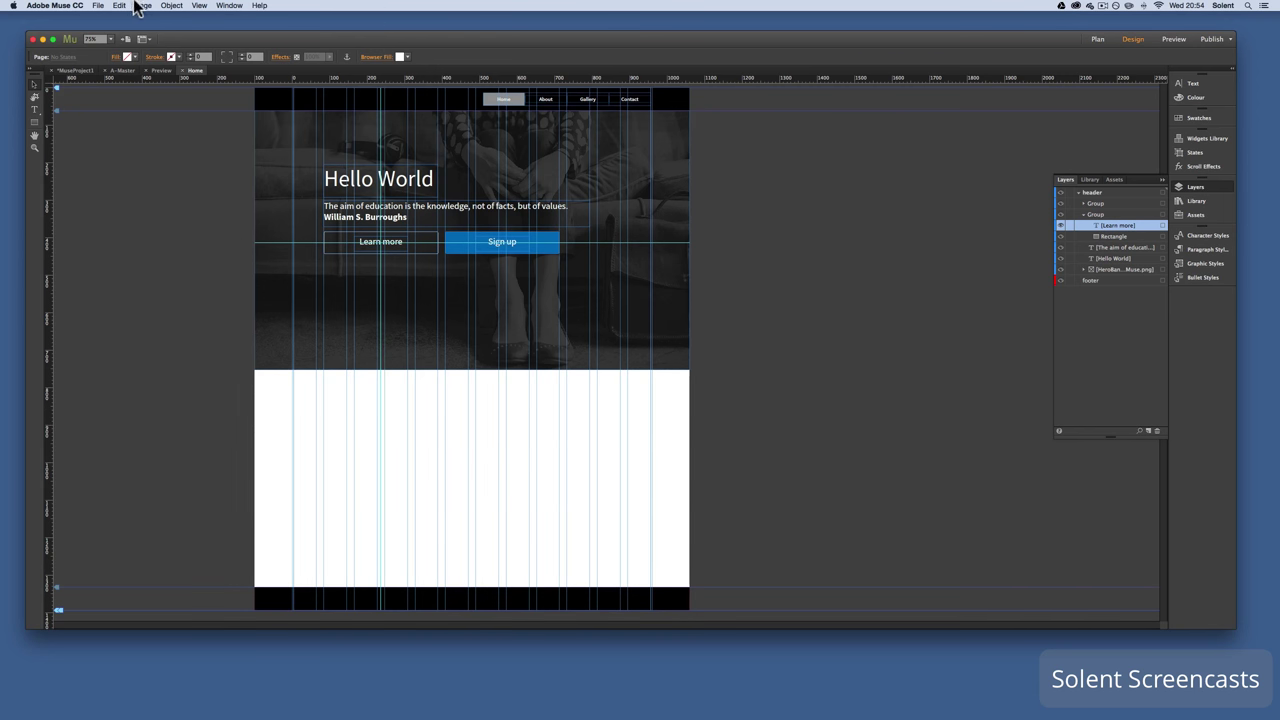
# Add a new layer between the header and footer layers and name it body
pyautogui.click(1083, 216)
pyautogui.click(1079, 192)
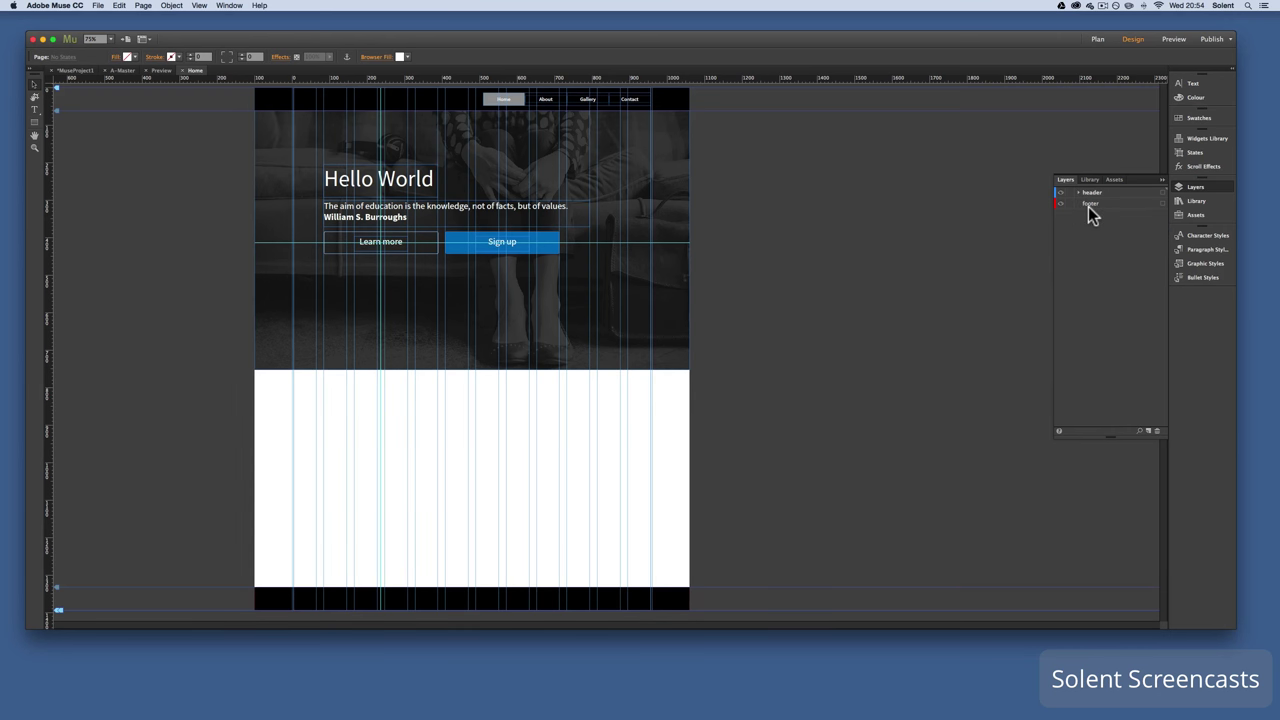
pyautogui.click(1149, 431)
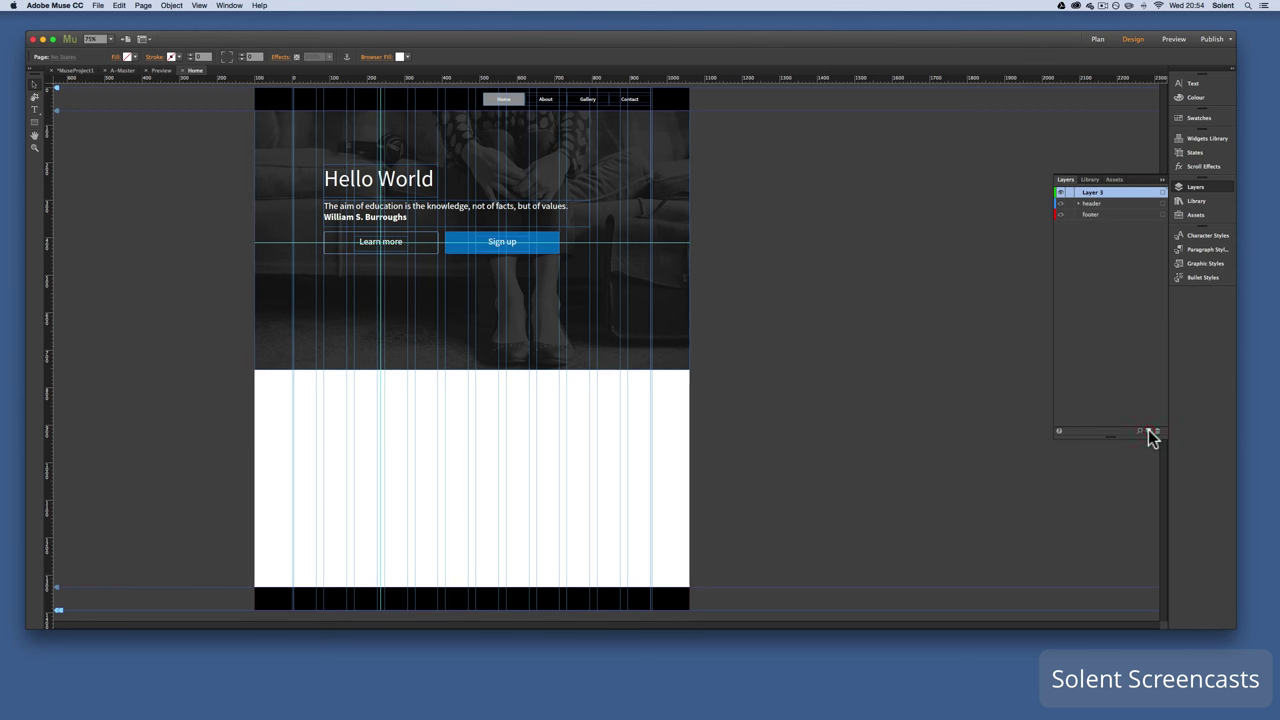
pyautogui.moveTo(1088, 193); pyautogui.dragTo(1088, 216)
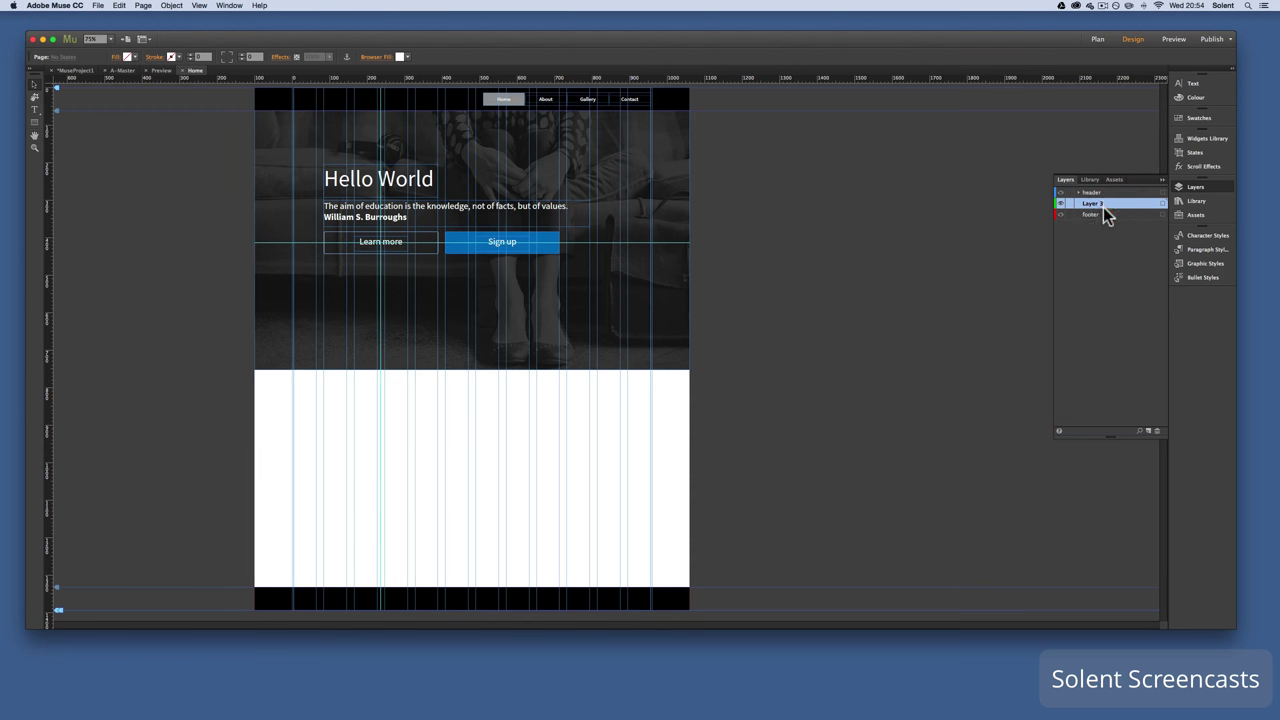
pyautogui.doubleClick(1103, 205)
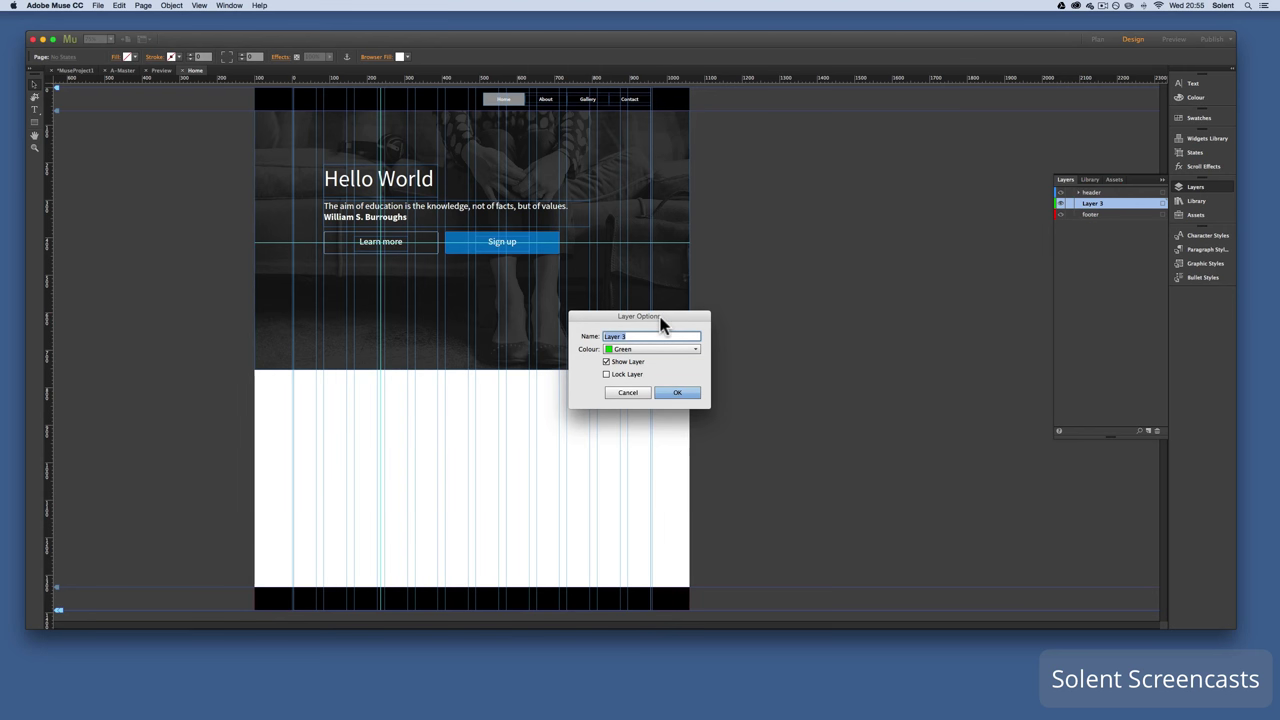
pyautogui.write('body')
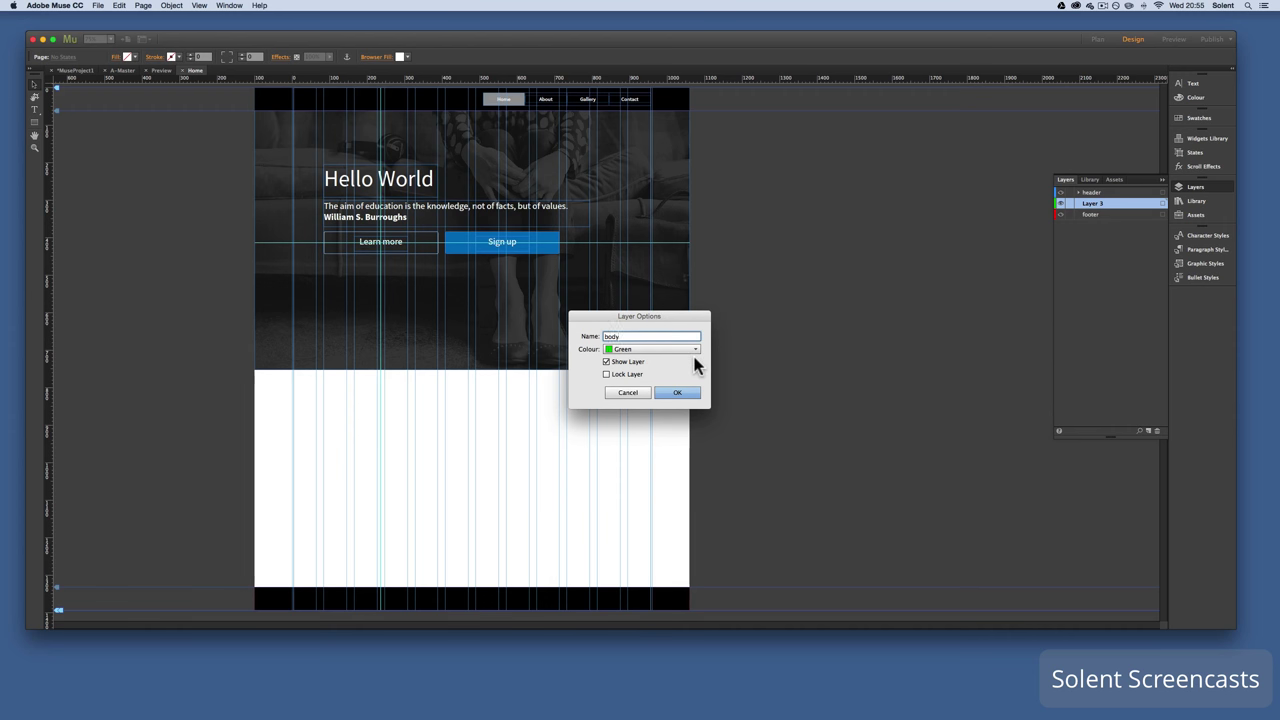
pyautogui.click(676, 392)
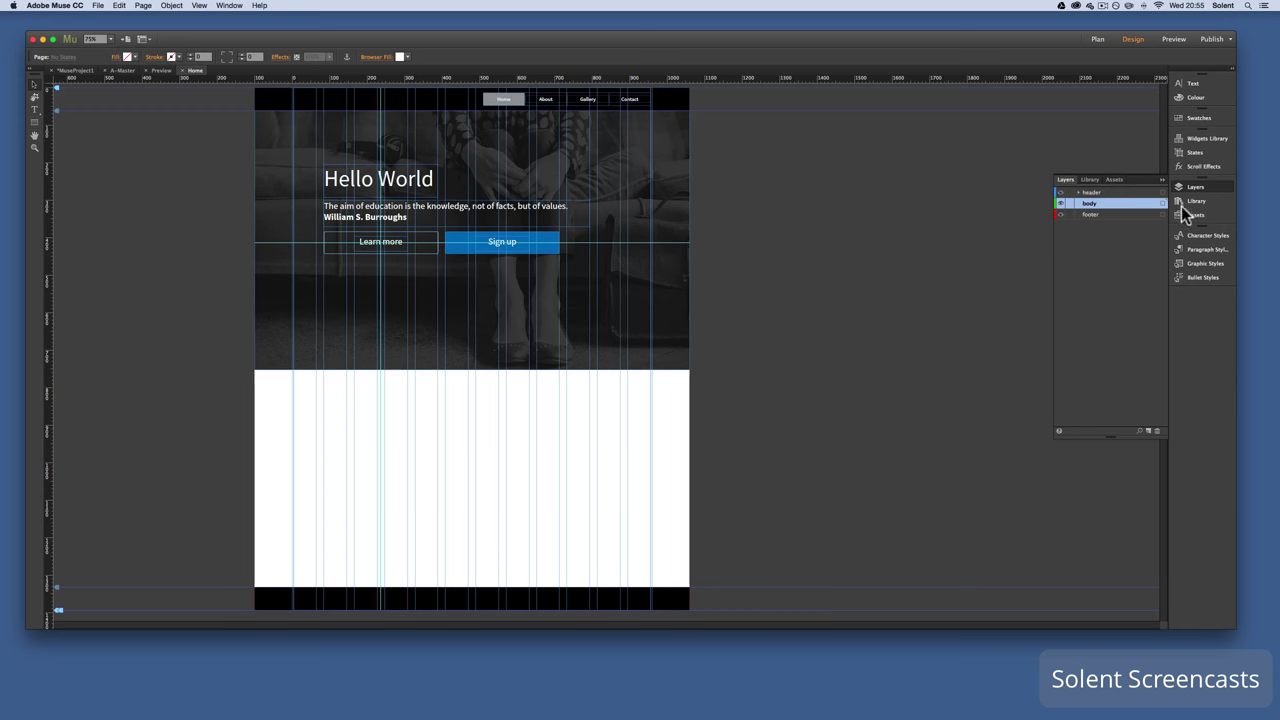
# Place ImageBlock_1.jpg from the ImagBlockImagesMuse folder below the hero banner at the first column, about 551 by 367 px
pyautogui.click(100, 6)
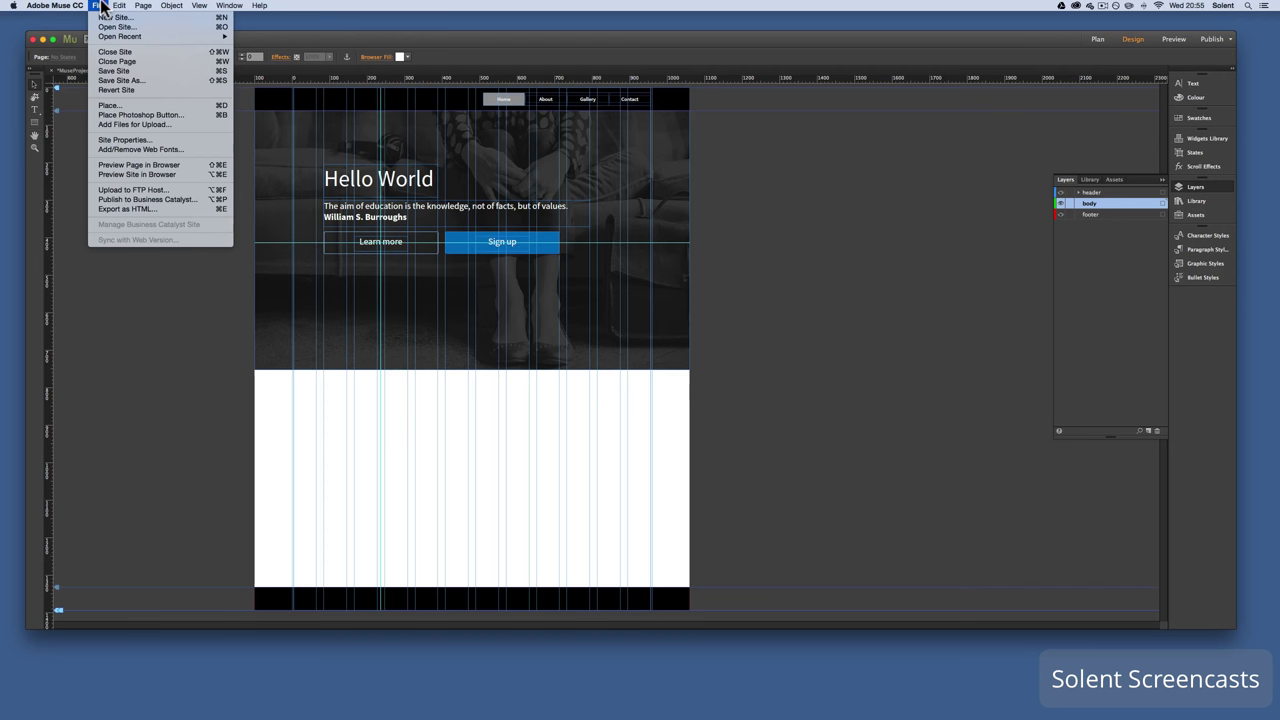
pyautogui.click(125, 105)
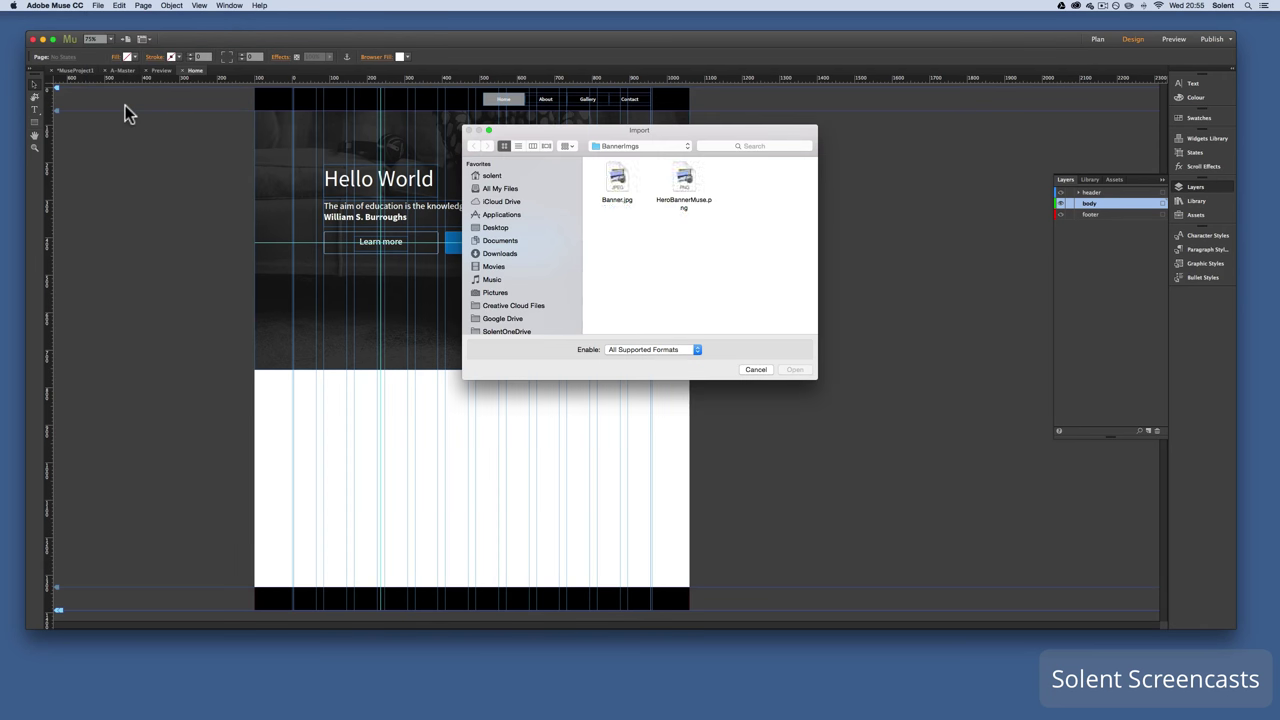
pyautogui.click(654, 146)
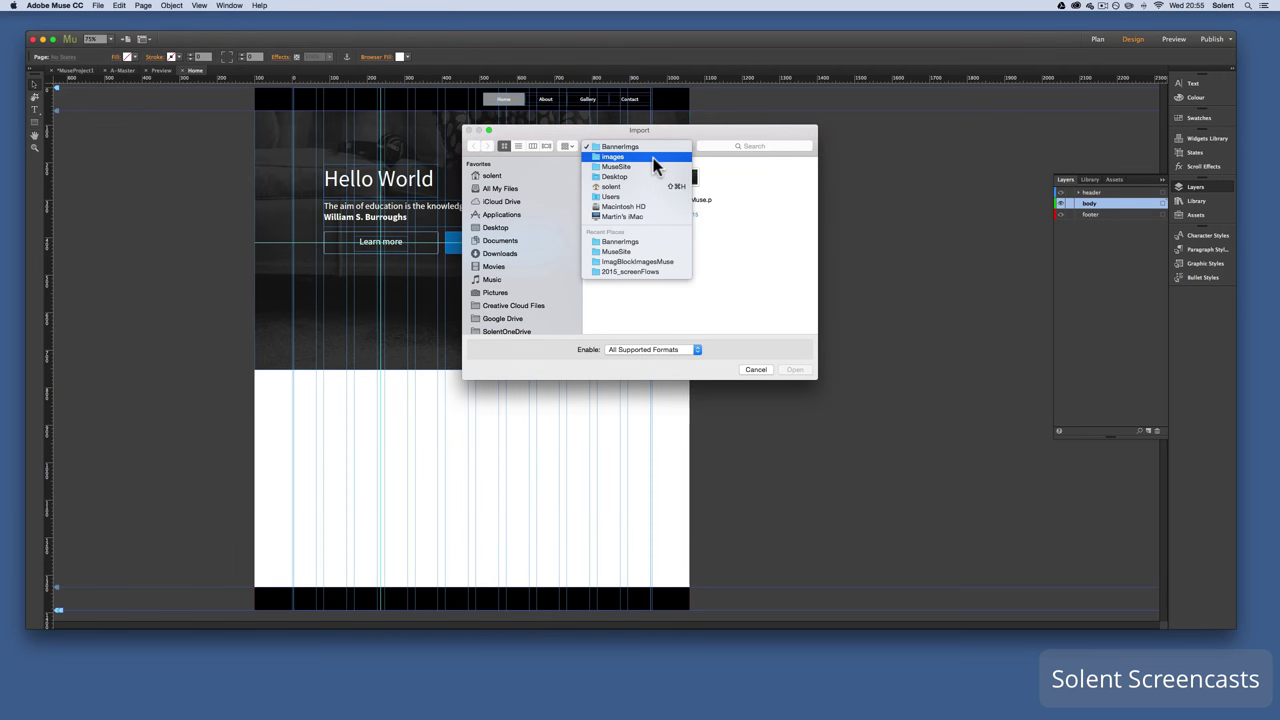
pyautogui.click(654, 160)
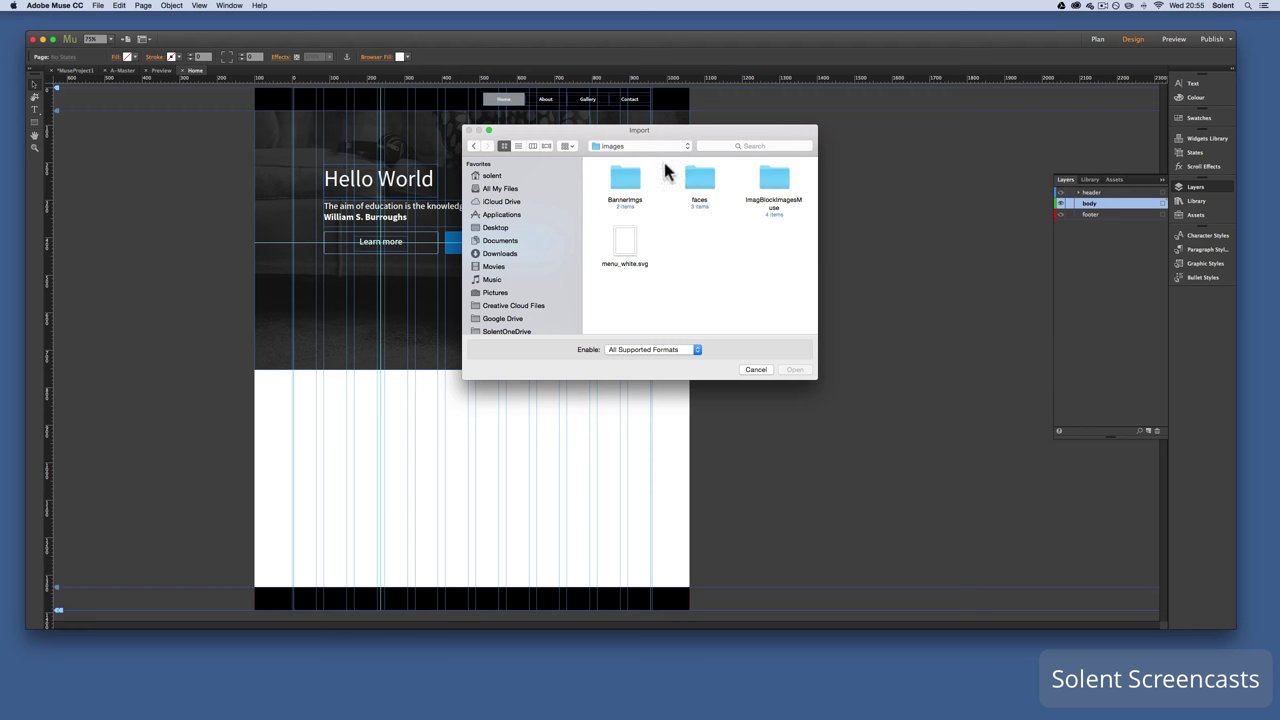
pyautogui.doubleClick(779, 190)
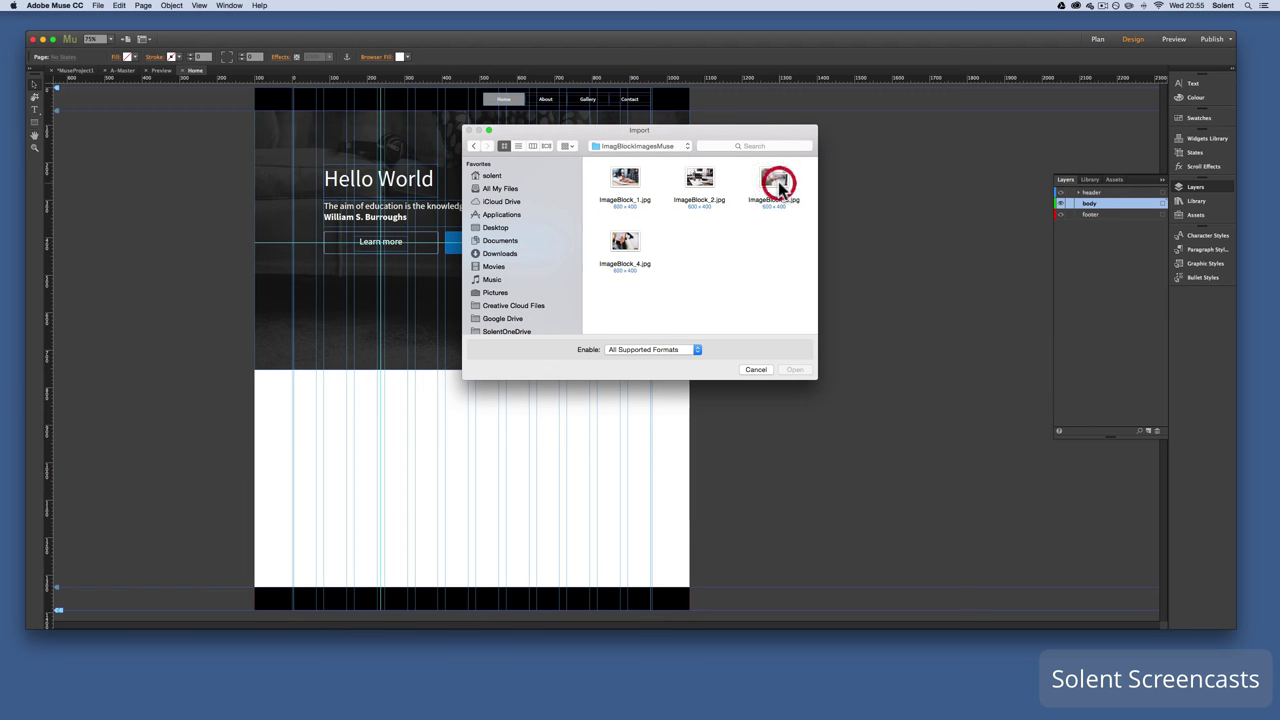
pyautogui.click(628, 182)
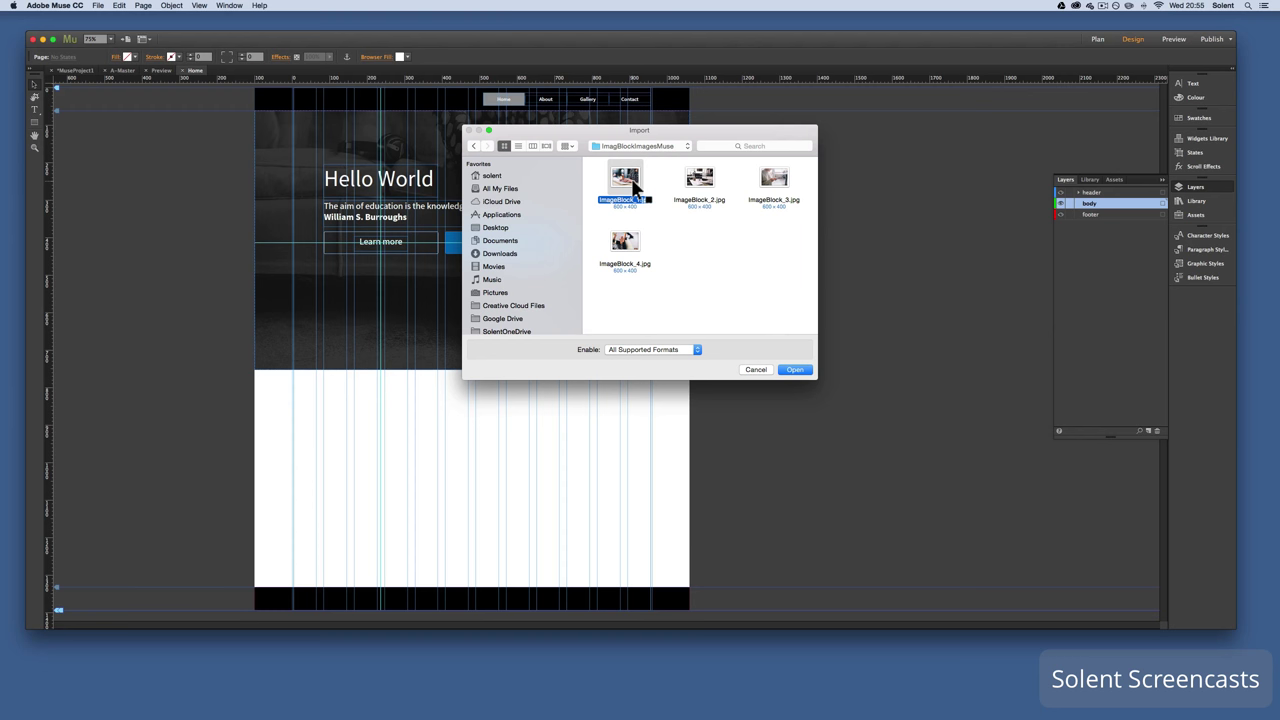
pyautogui.click(796, 370)
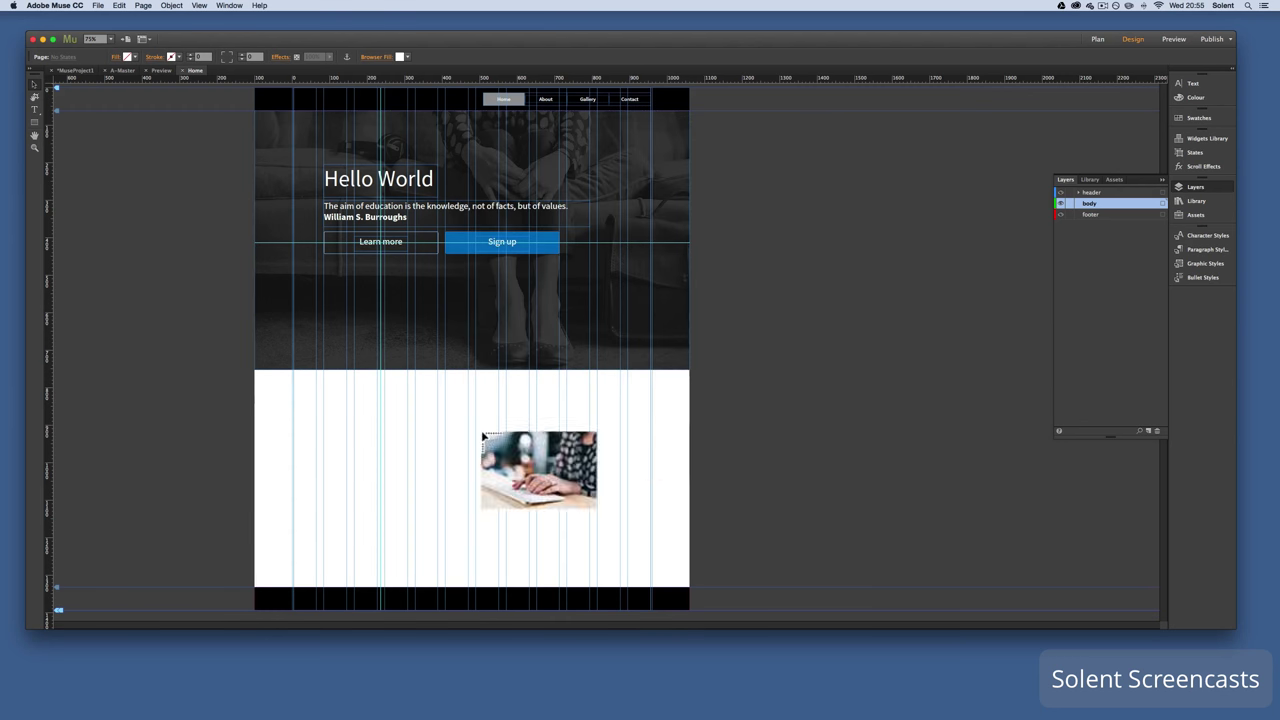
pyautogui.moveTo(293, 379); pyautogui.dragTo(472, 463)
# Draw a text frame beside the placed image, spanning to the last column and aligned with the image's top, containing the text Header
pyautogui.click(36, 148)
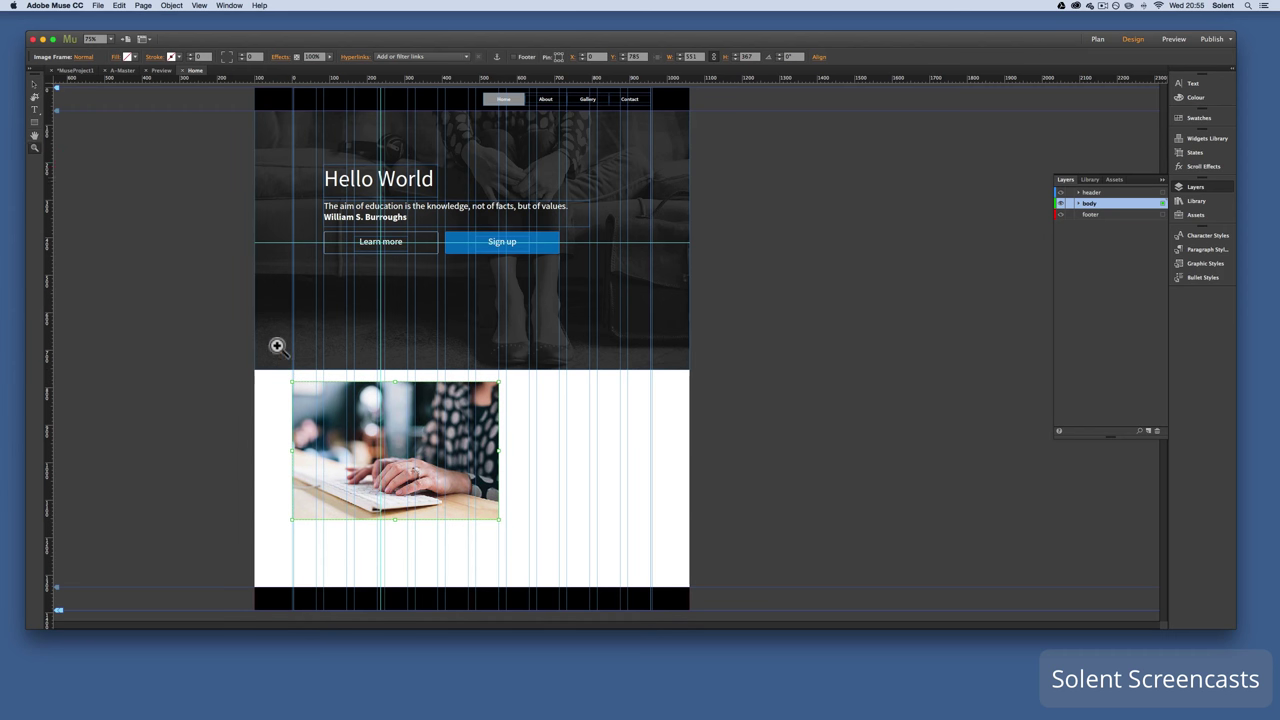
pyautogui.moveTo(251, 354); pyautogui.dragTo(740, 564)
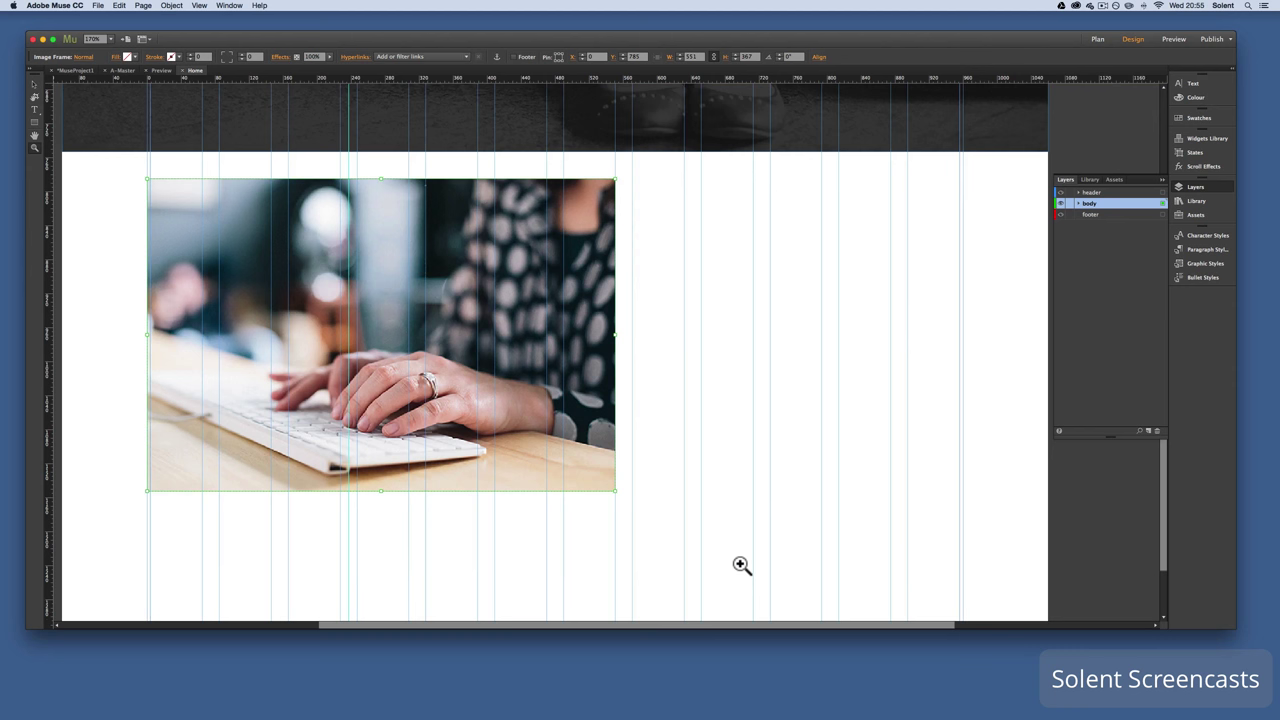
pyautogui.click(34, 84)
pyautogui.click(34, 109)
pyautogui.moveTo(631, 179); pyautogui.dragTo(964, 263)
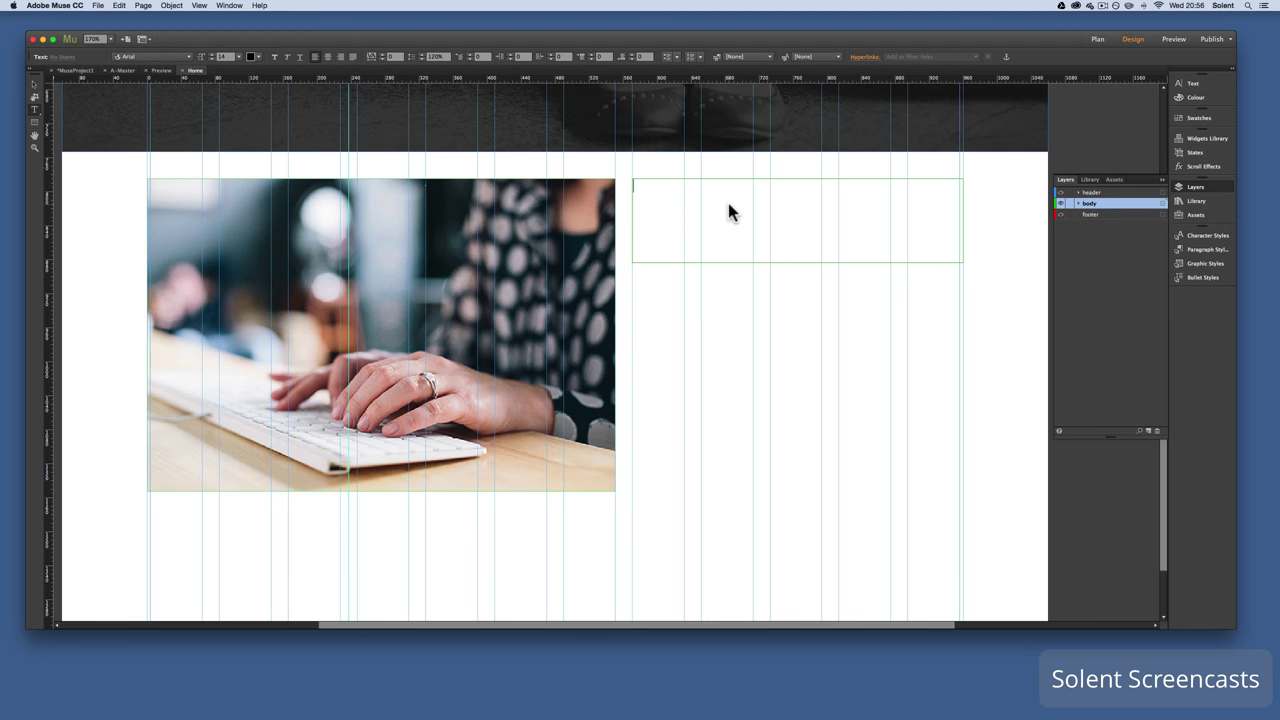
pyautogui.write('Header')
# Set the Header text beside the image to font size 30
pyautogui.moveTo(666, 191); pyautogui.dragTo(600, 183)
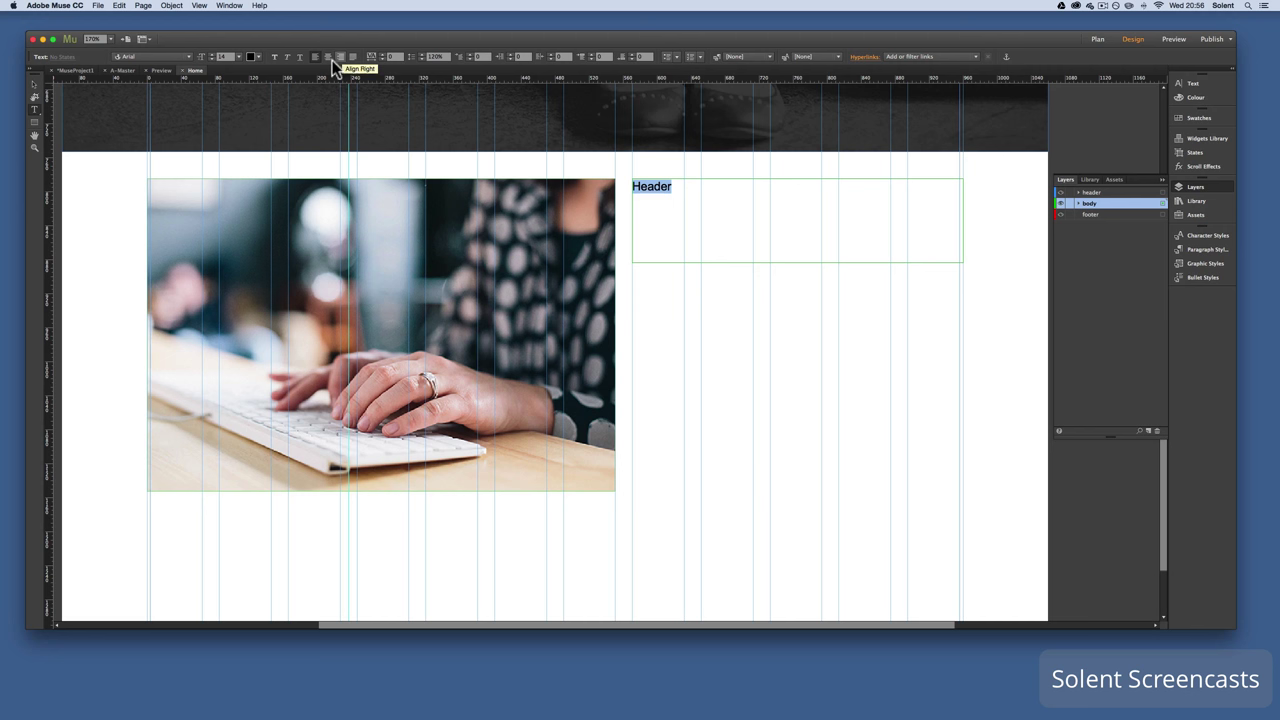
pyautogui.click(238, 56)
pyautogui.click(250, 155)
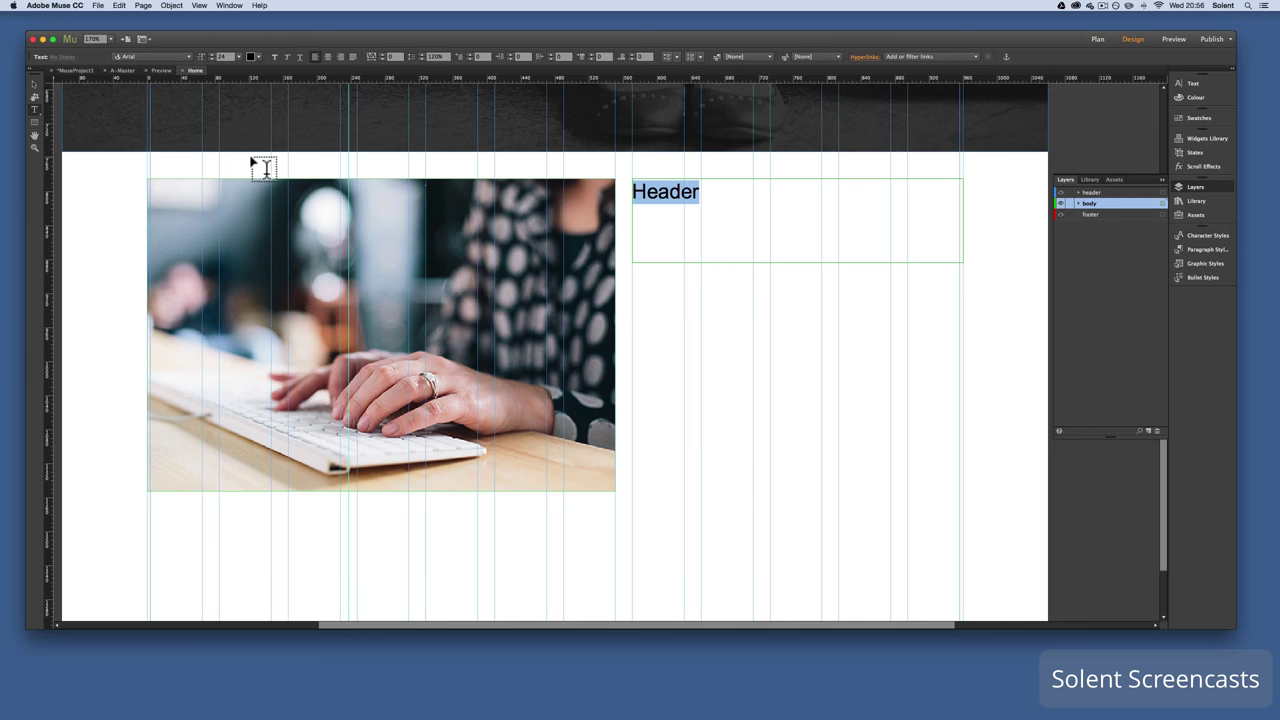
pyautogui.click(239, 56)
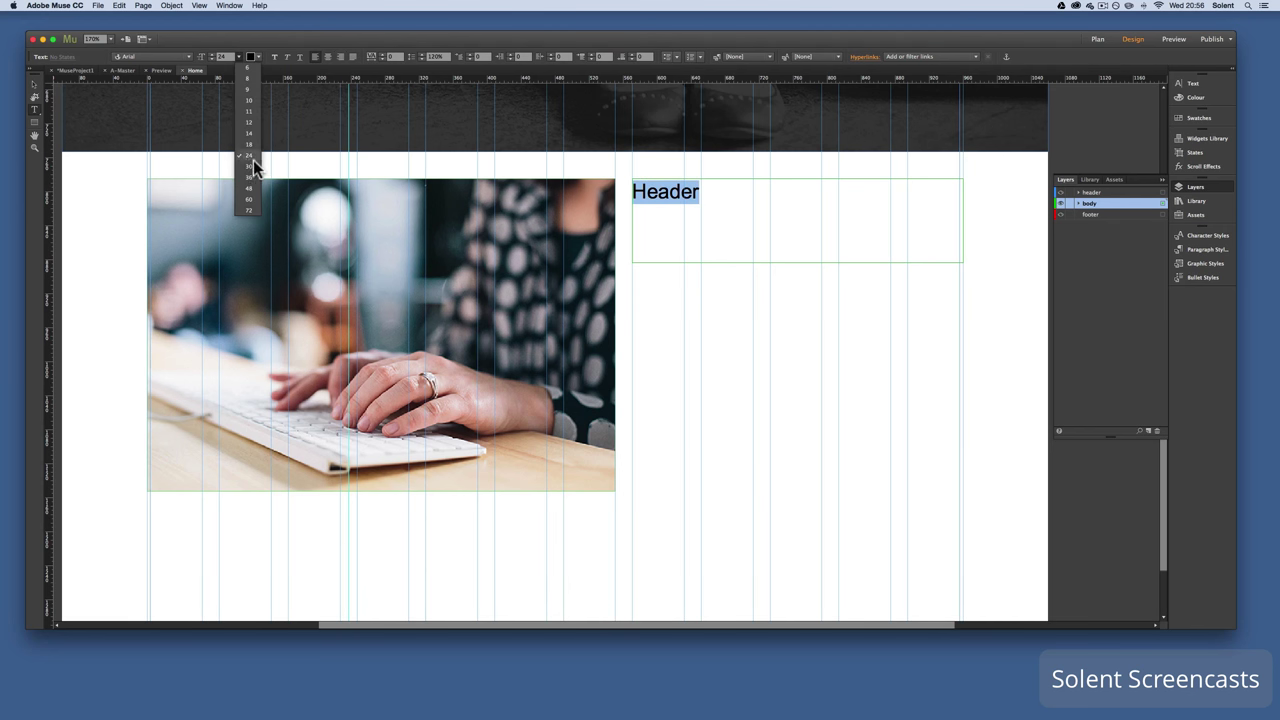
pyautogui.click(253, 161)
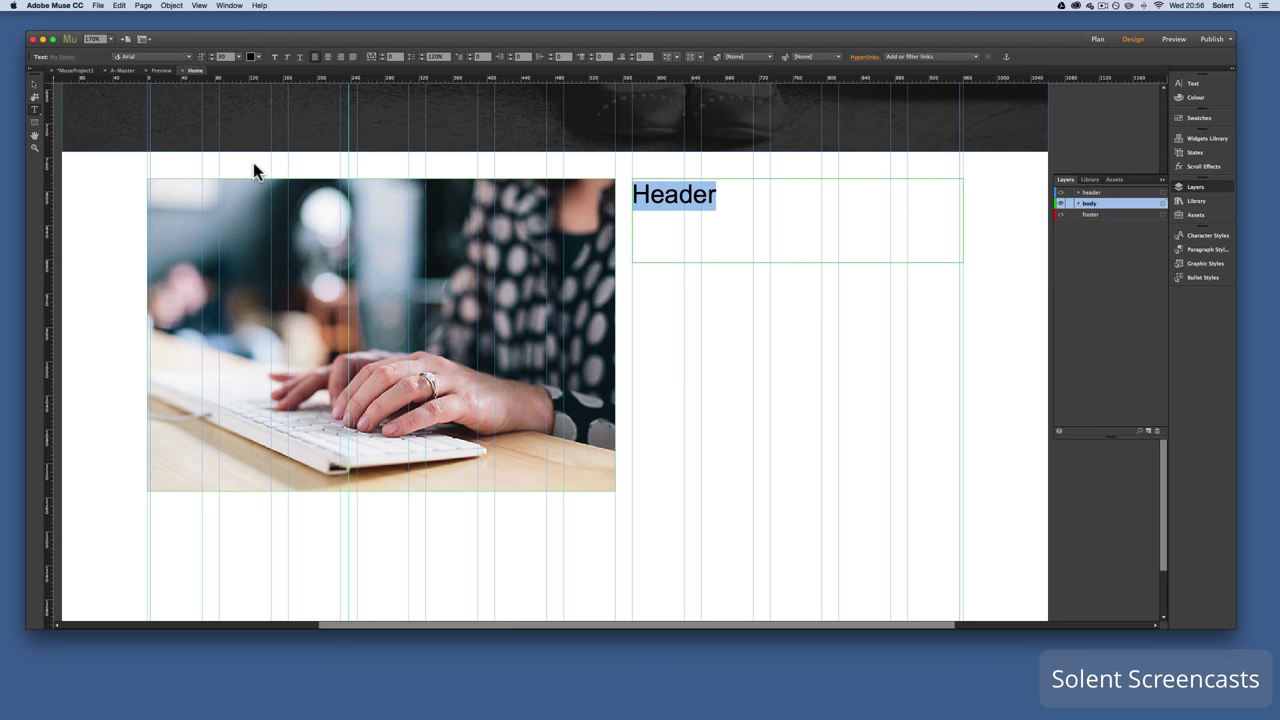
# Shorten the Header text frame to about 48 px high and assign it the <h3> Subhead paragraph tag
pyautogui.click(35, 84)
pyautogui.moveTo(799, 262); pyautogui.dragTo(796, 219)
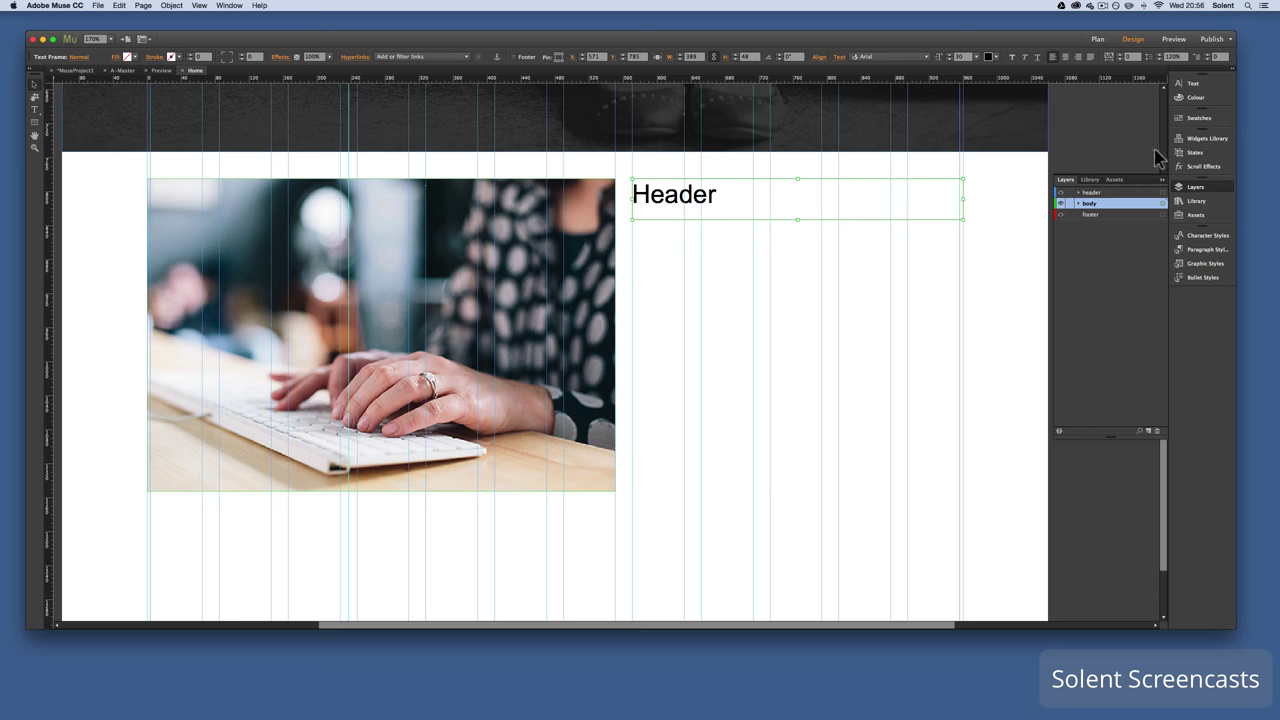
pyautogui.click(1190, 84)
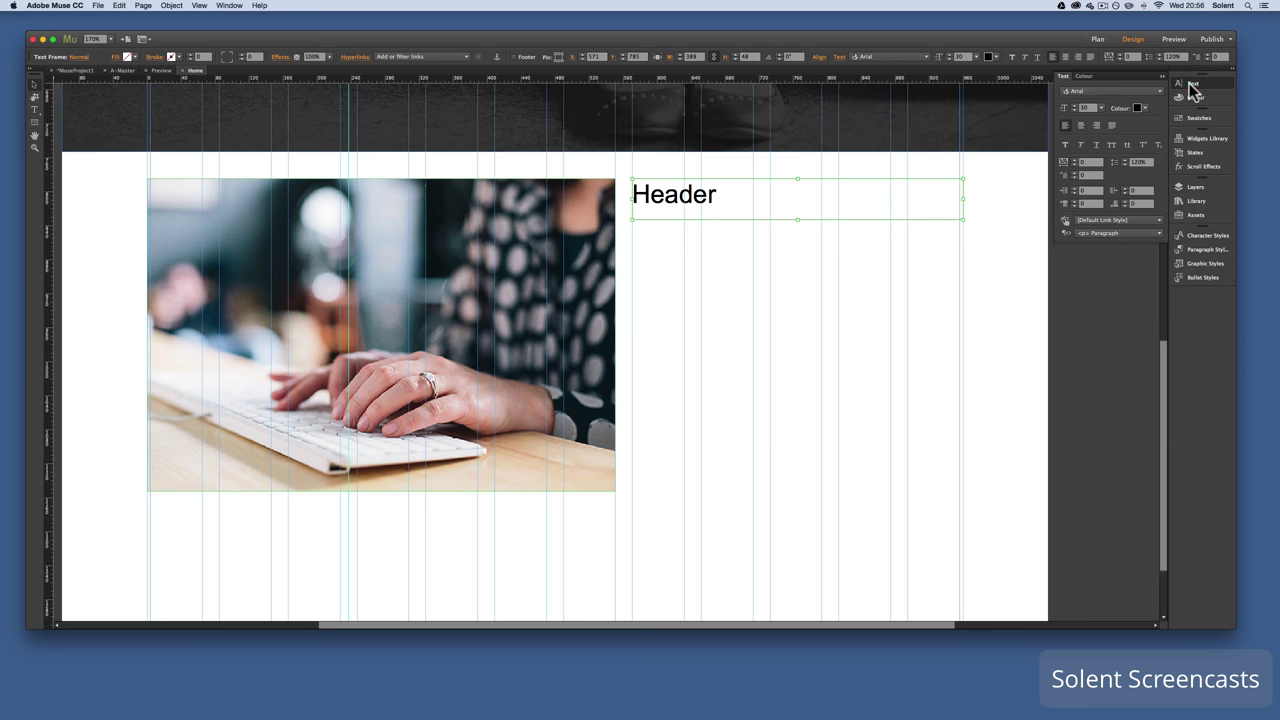
pyautogui.click(1092, 234)
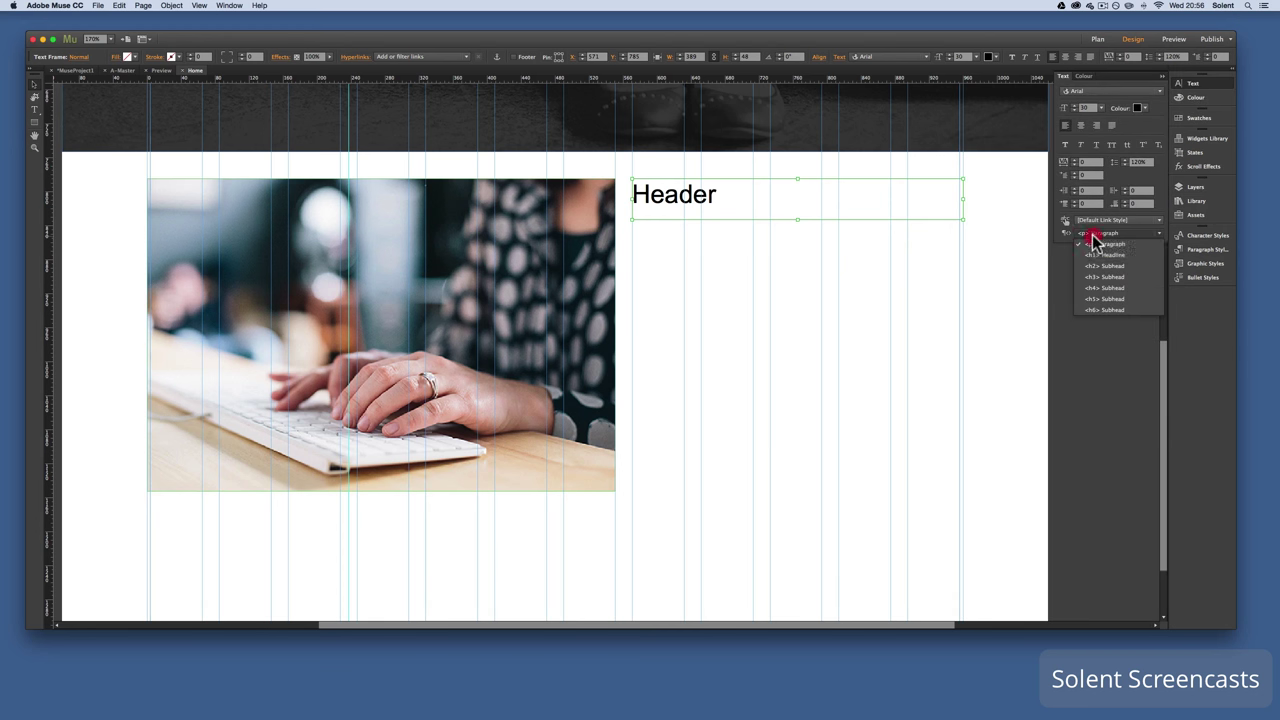
pyautogui.click(1130, 278)
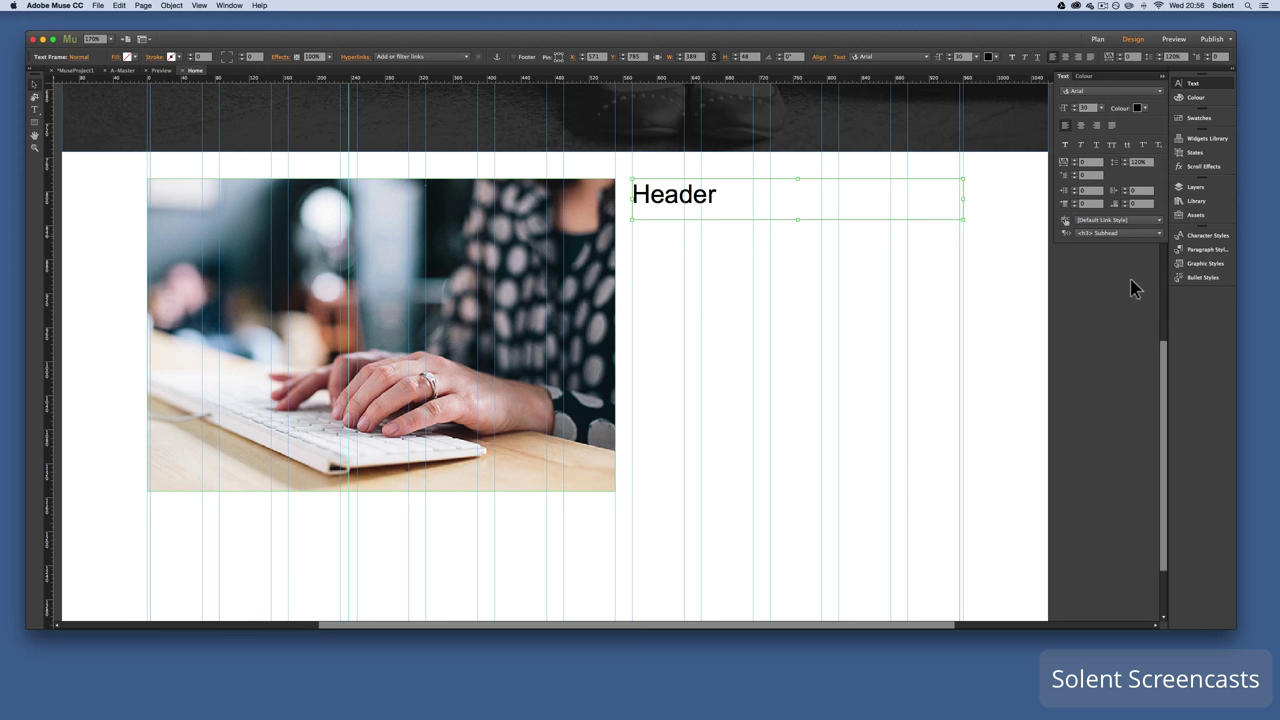
# Draw a text frame below Header, reaching the image's bottom edge and the last column, and fill it with two Lorem ipsum paragraphs
pyautogui.click(34, 110)
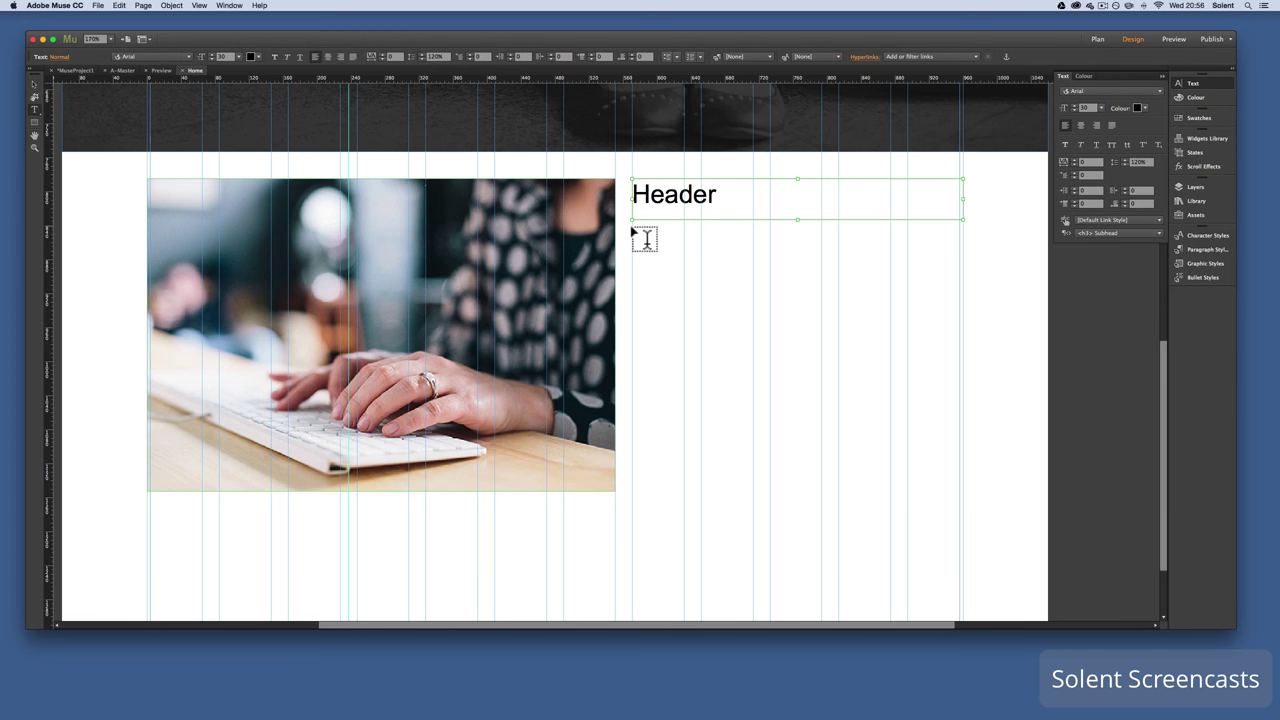
pyautogui.moveTo(632, 228)
pyautogui.mouseDown()
pyautogui.moveTo(791, 386)
pyautogui.moveTo(903, 437)
pyautogui.moveTo(937, 490)
pyautogui.moveTo(966, 495)
pyautogui.mouseUp()
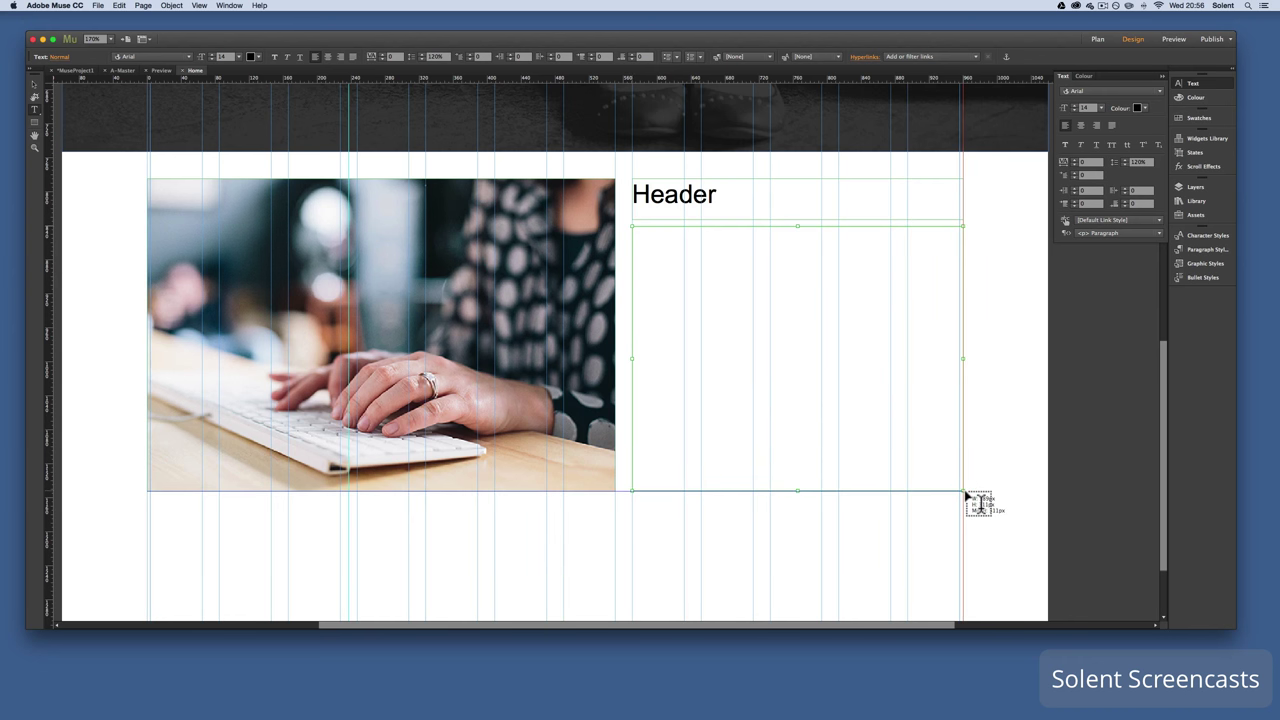
pyautogui.write('Lorem ipsum dolor sit amet, vide utroque tincidunt an per, ad falli conceptam duo. Omnium intellegebat definitionem eam te, et has persius dissentiet. Dicta principes qui an. Verear honestatis id quo, ad agam unum decore sea, id aeterno quaeque singulis nam. Quo nonumy altera ne. Ei quot civibus vis.  Nemore eripuit delenit ex nec, sea ea diam stet facer. Id dolores vituperata incorrupte pro, liber sensibus sadipscing pri ut. Mei ex dolore minimum contentiones. Et mei scribentur definitiones, qui id nominati voluptatum. In sanctus instructor consectetuer vis, prima justo suscipiantur per at.')
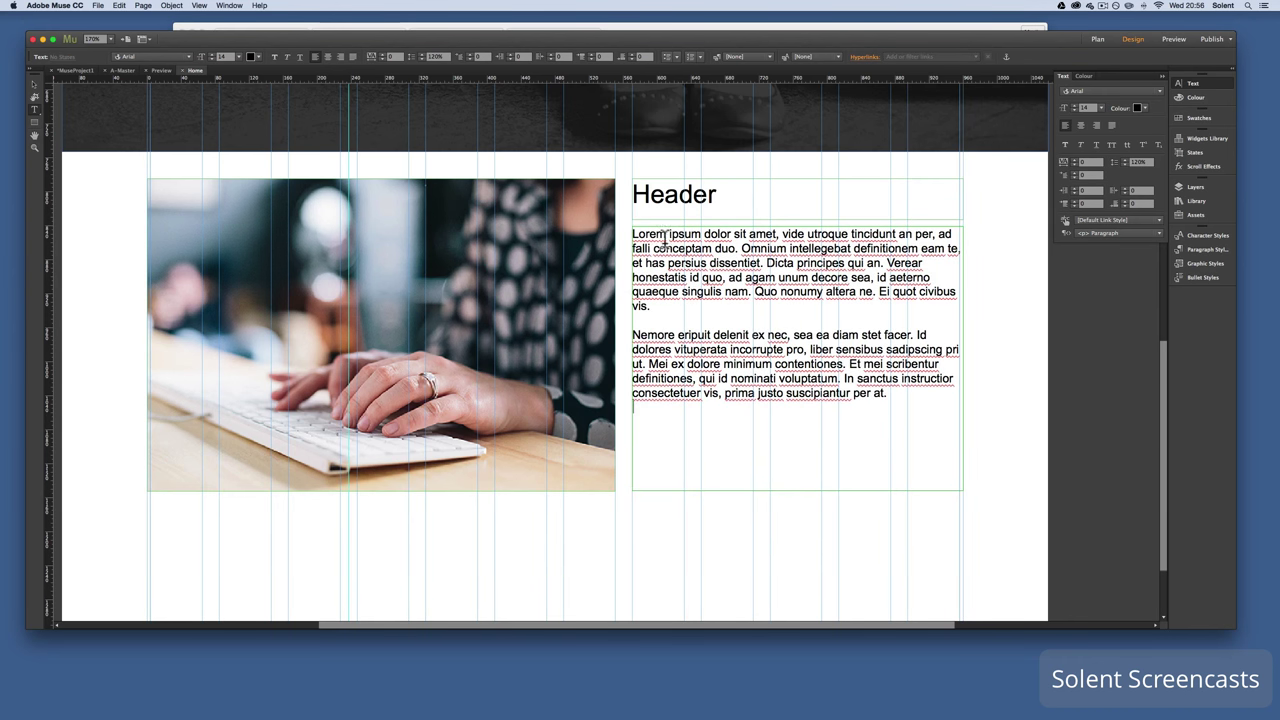
# Set the leading of both Lorem ipsum paragraphs to 139% and their font to Source Sans Pro Regular
pyautogui.moveTo(835, 415); pyautogui.dragTo(627, 232)
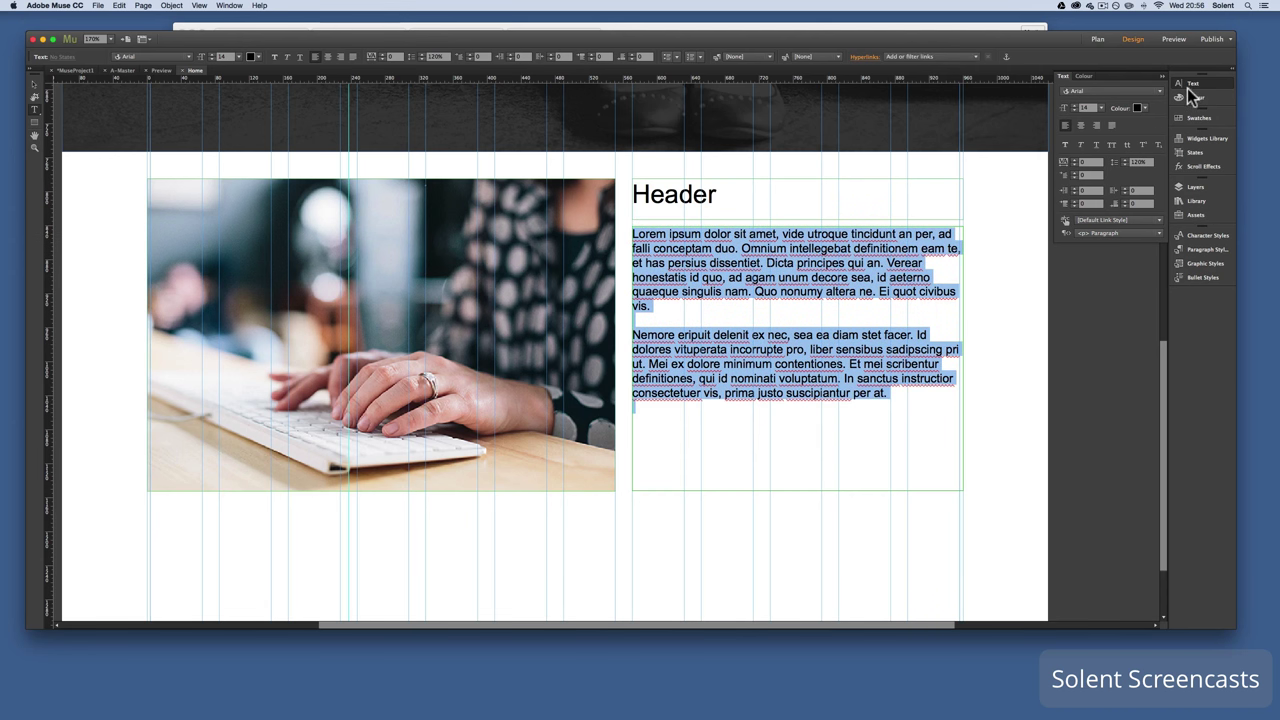
pyautogui.moveTo(1123, 158); pyautogui.dragTo(1124, 159)
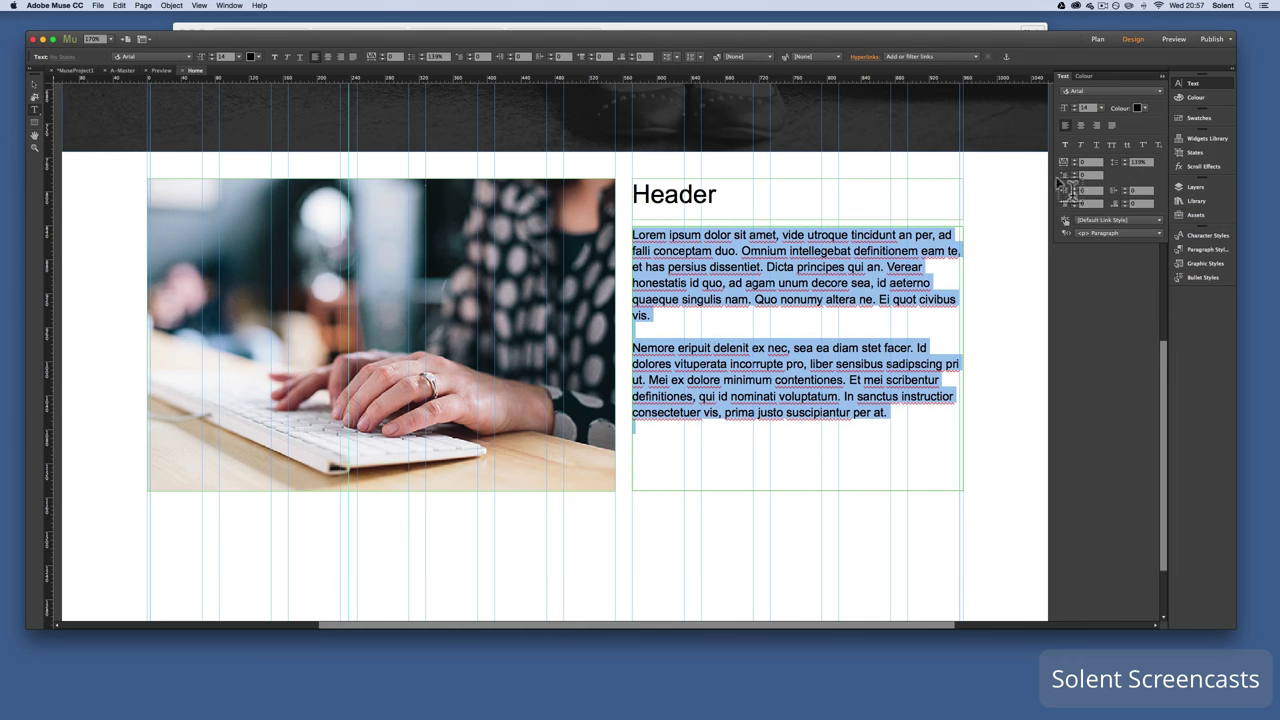
pyautogui.click(1101, 87)
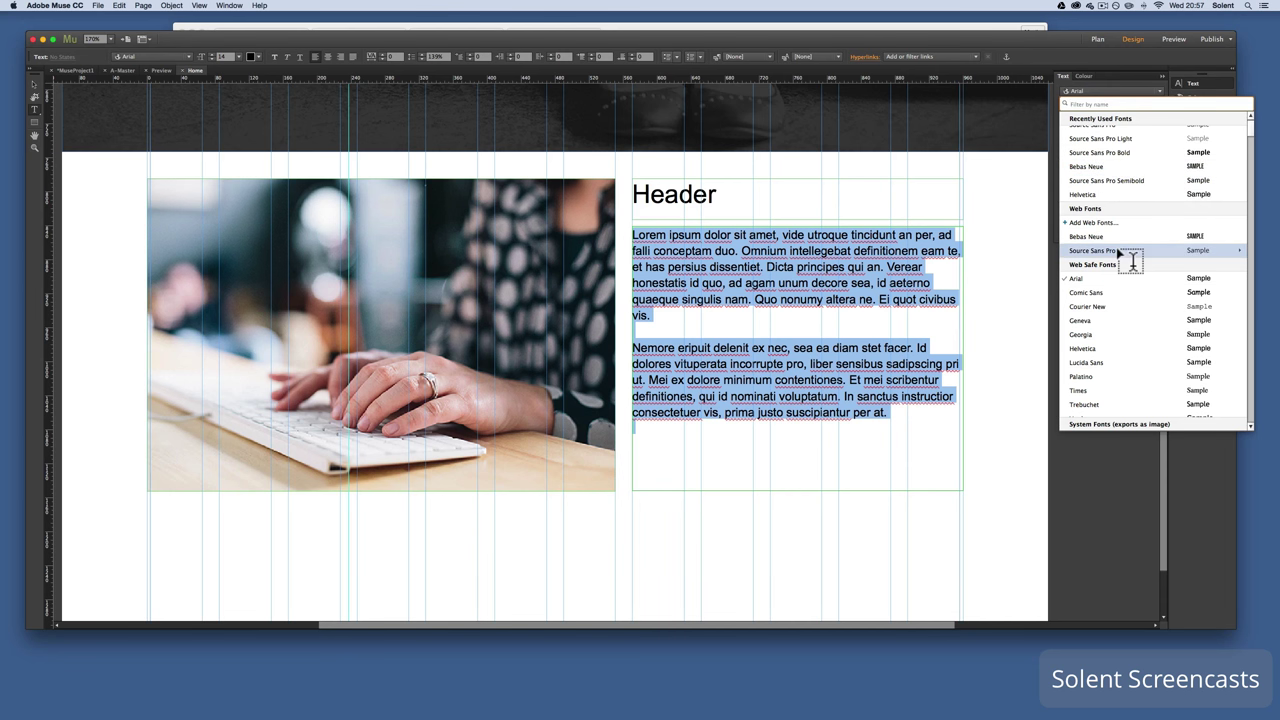
pyautogui.moveTo(1125, 252)
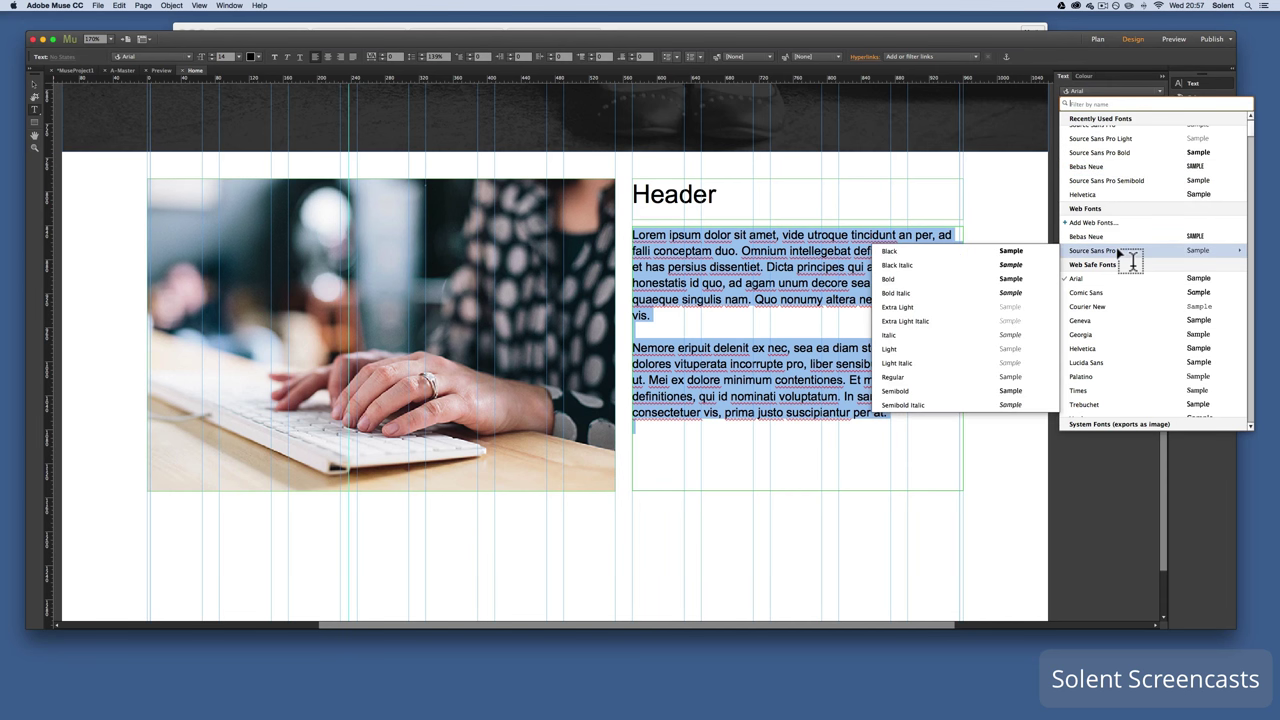
pyautogui.click(938, 377)
pyautogui.click(820, 363)
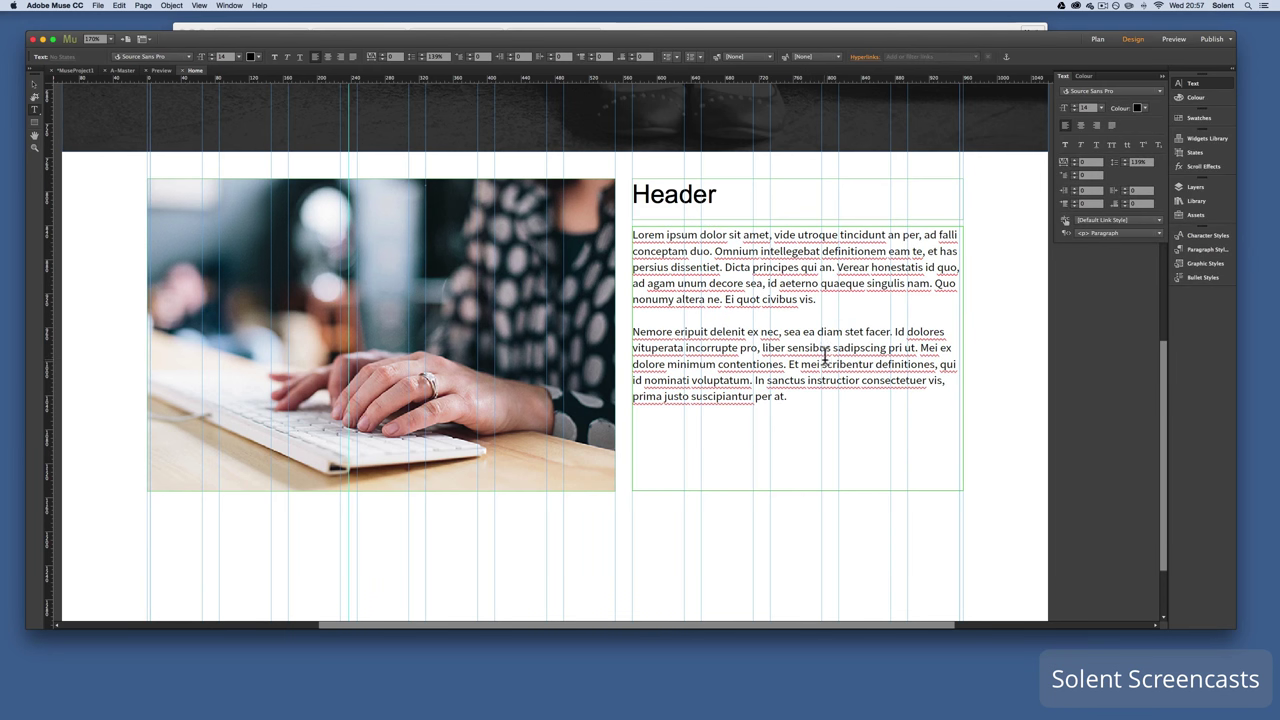
# Check the contents of the body layer and the Home page area between the banner and footer
pyautogui.click(1199, 189)
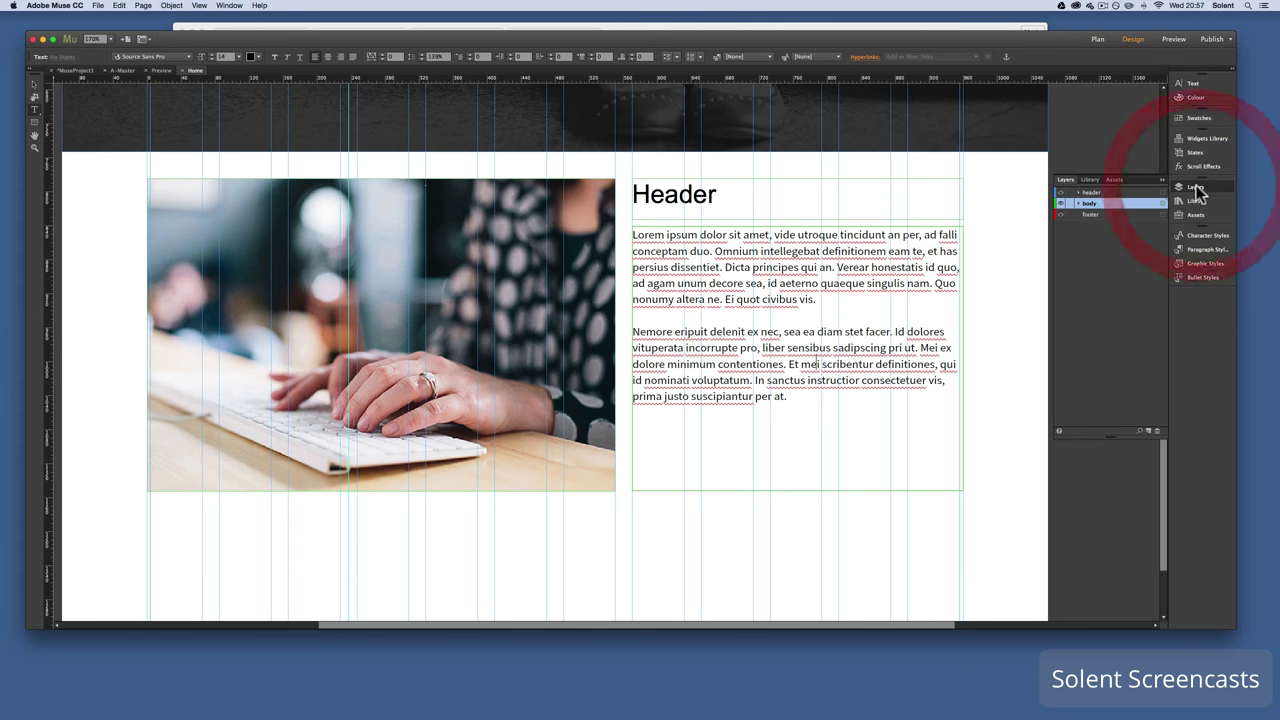
pyautogui.click(1076, 204)
pyautogui.click(1078, 204)
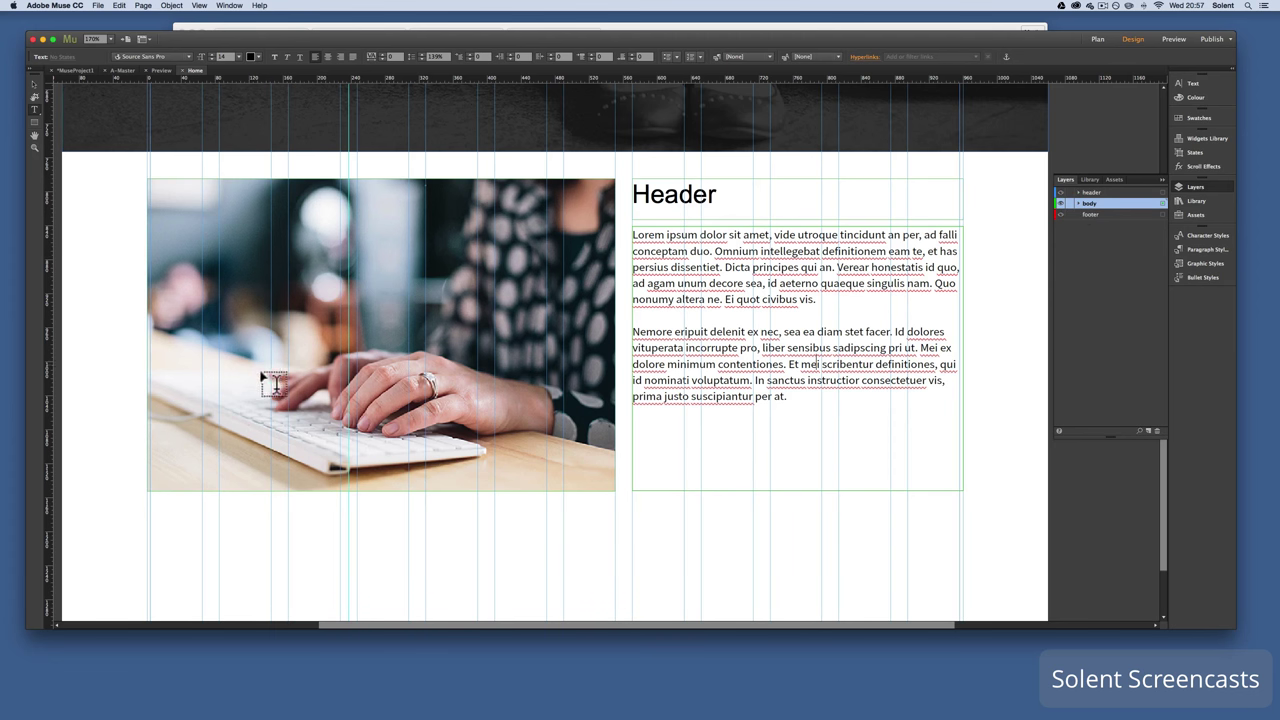
pyautogui.scroll(-3, 276, 379)
pyautogui.scroll(3, 274, 379)
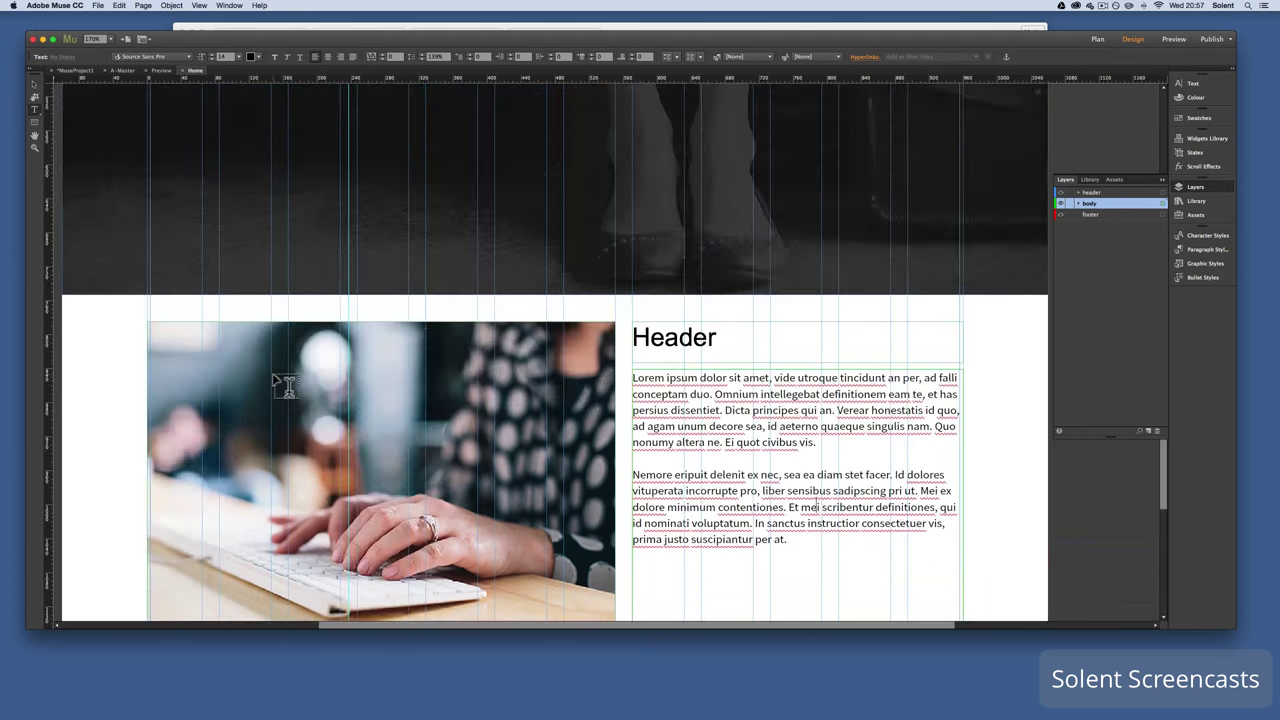
pyautogui.scroll(-2, 274, 378)
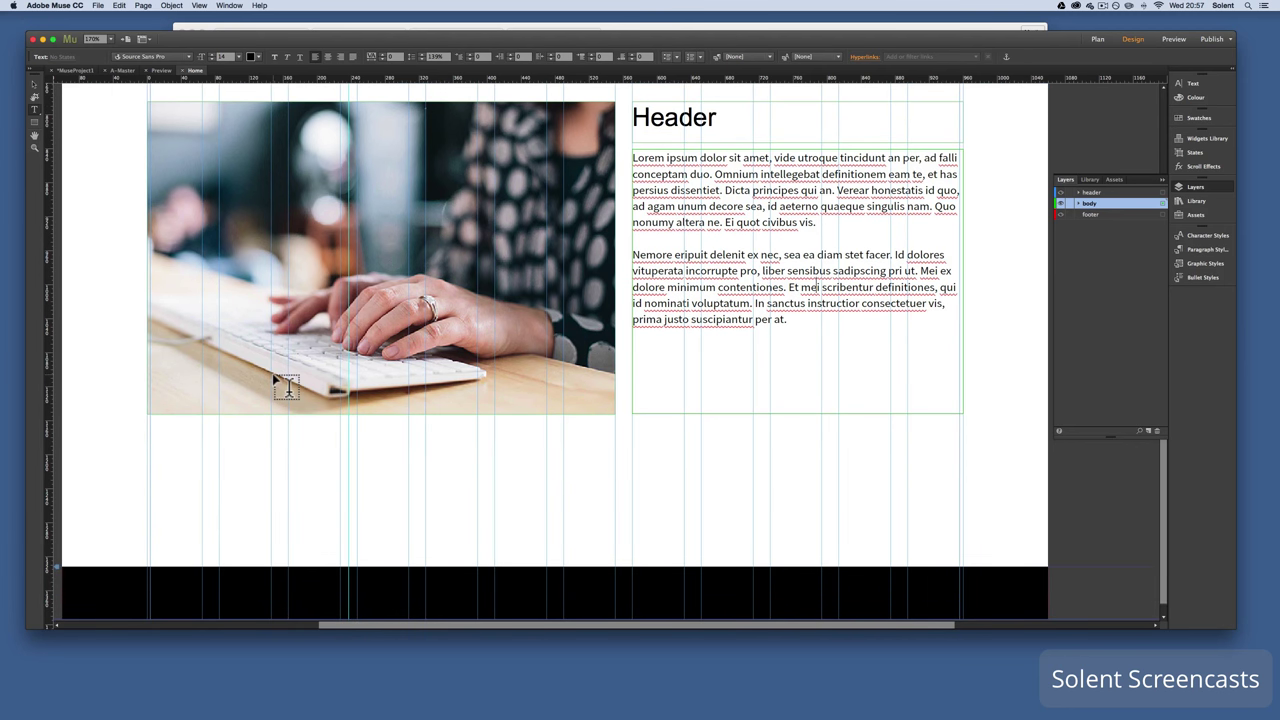
# Preview the Home page in the browser, review its full length and check the layout at narrower and wider window widths
pyautogui.click(99, 5)
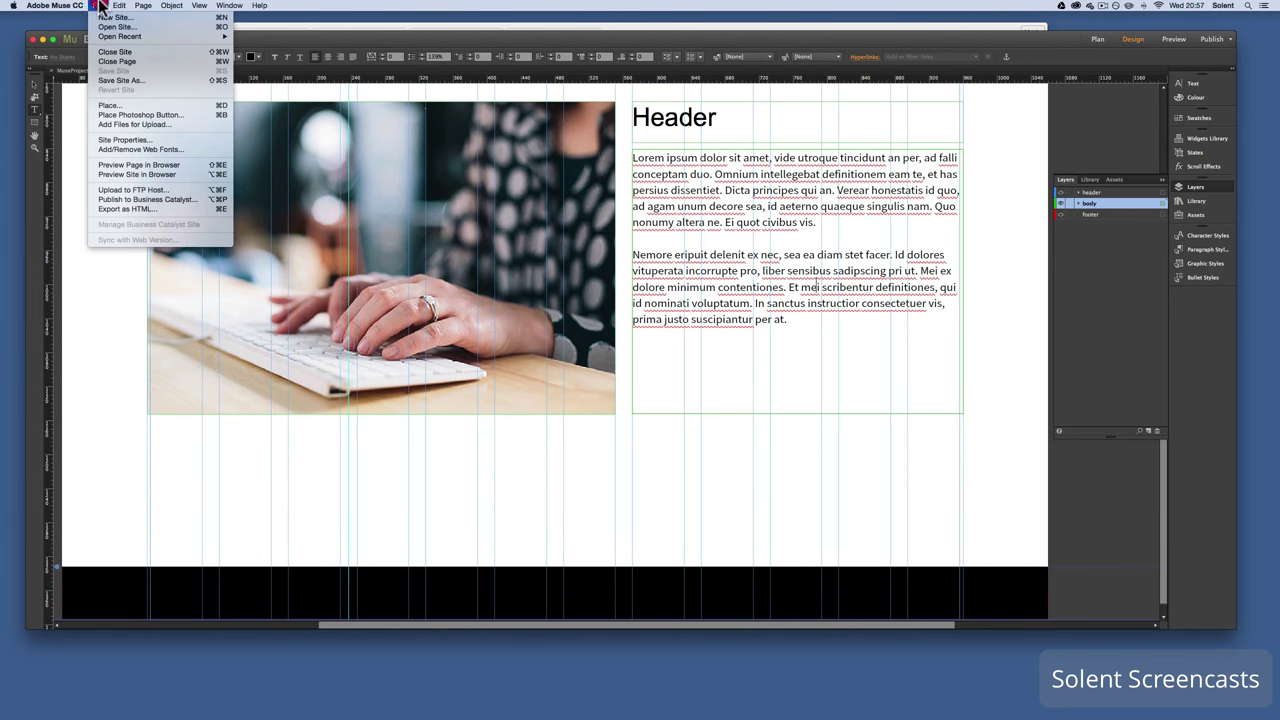
pyautogui.click(146, 165)
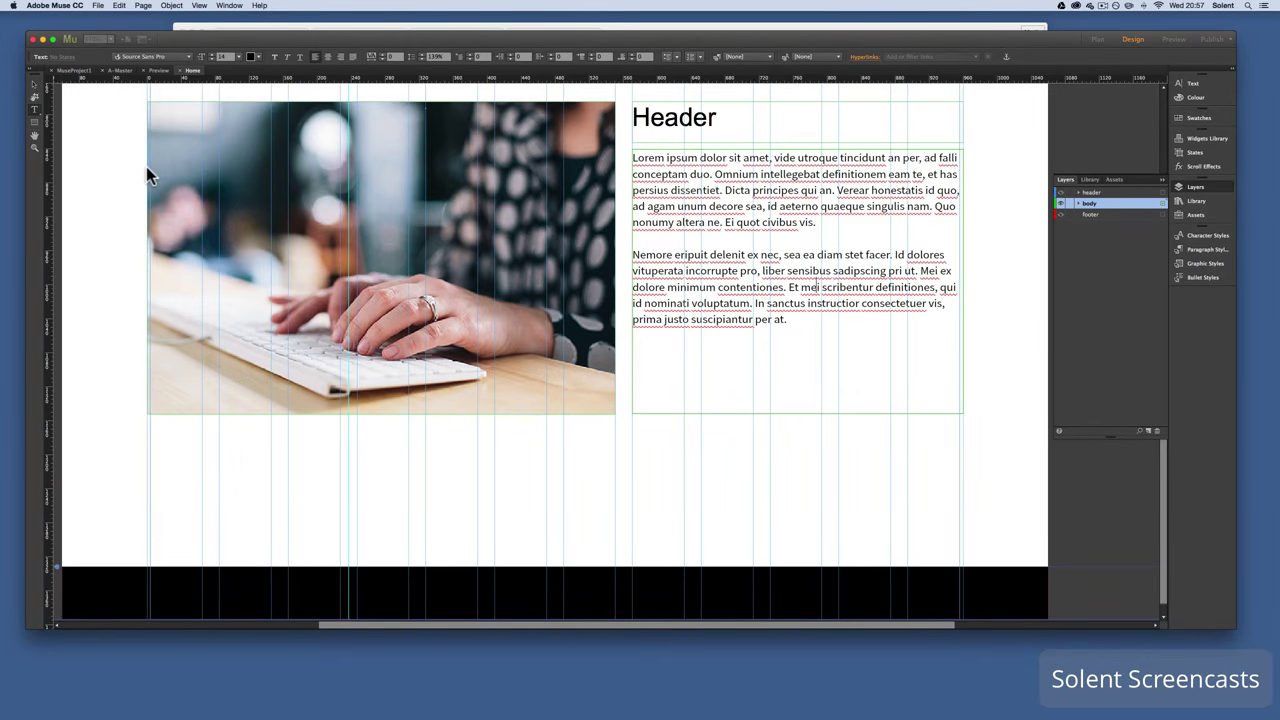
pyautogui.scroll(-1, 721, 311)
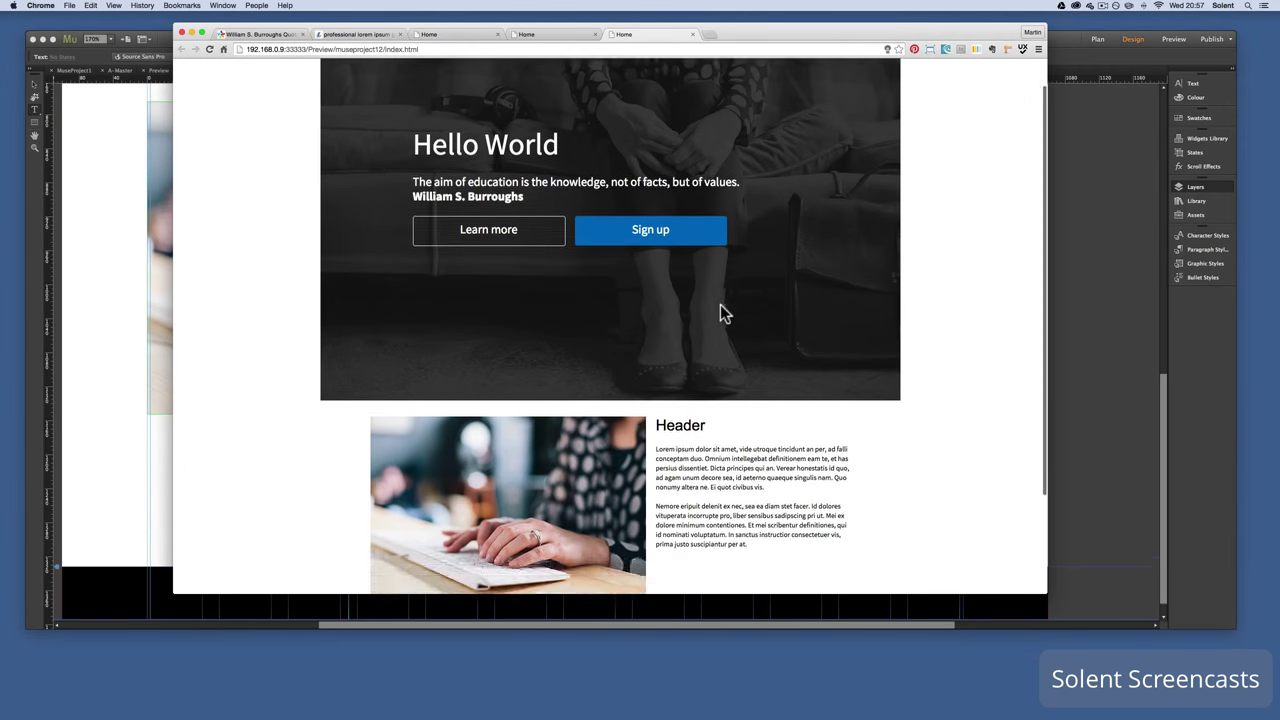
pyautogui.scroll(-3, 720, 310)
pyautogui.scroll(2, 720, 310)
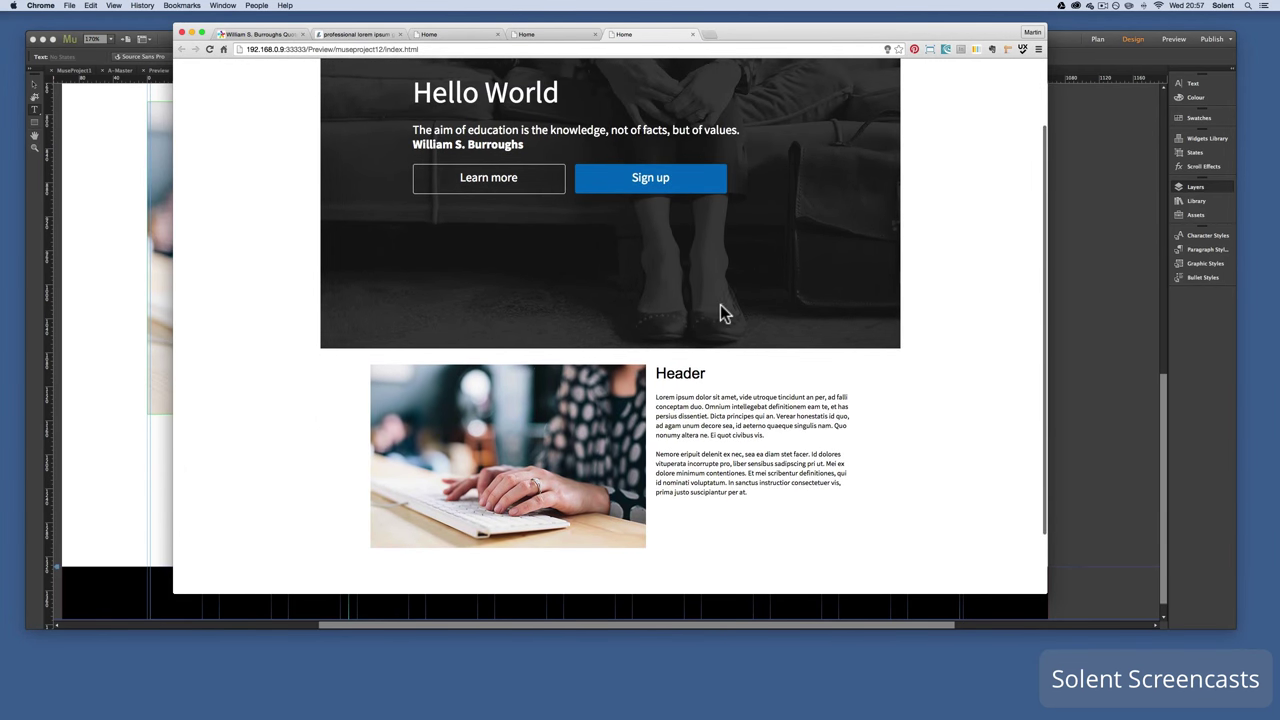
pyautogui.scroll(4, 720, 304)
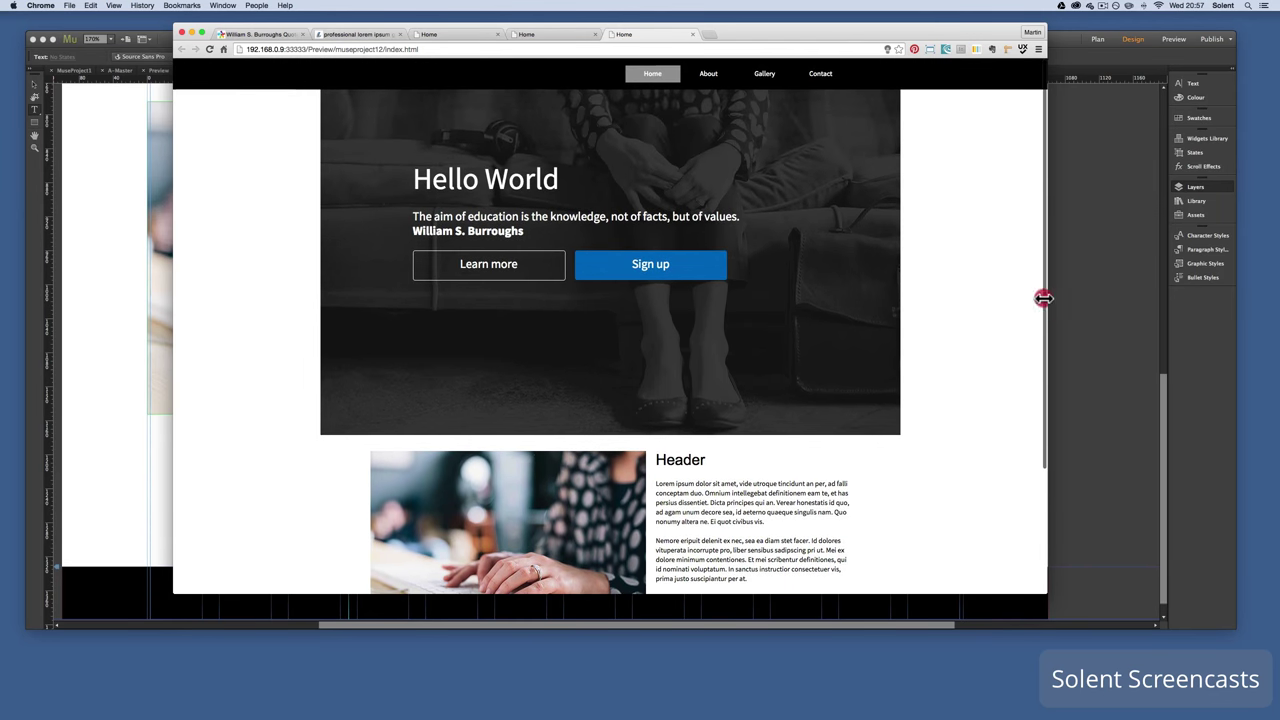
pyautogui.moveTo(1043, 298); pyautogui.dragTo(600, 265)
pyautogui.moveTo(602, 330); pyautogui.dragTo(1103, 306)
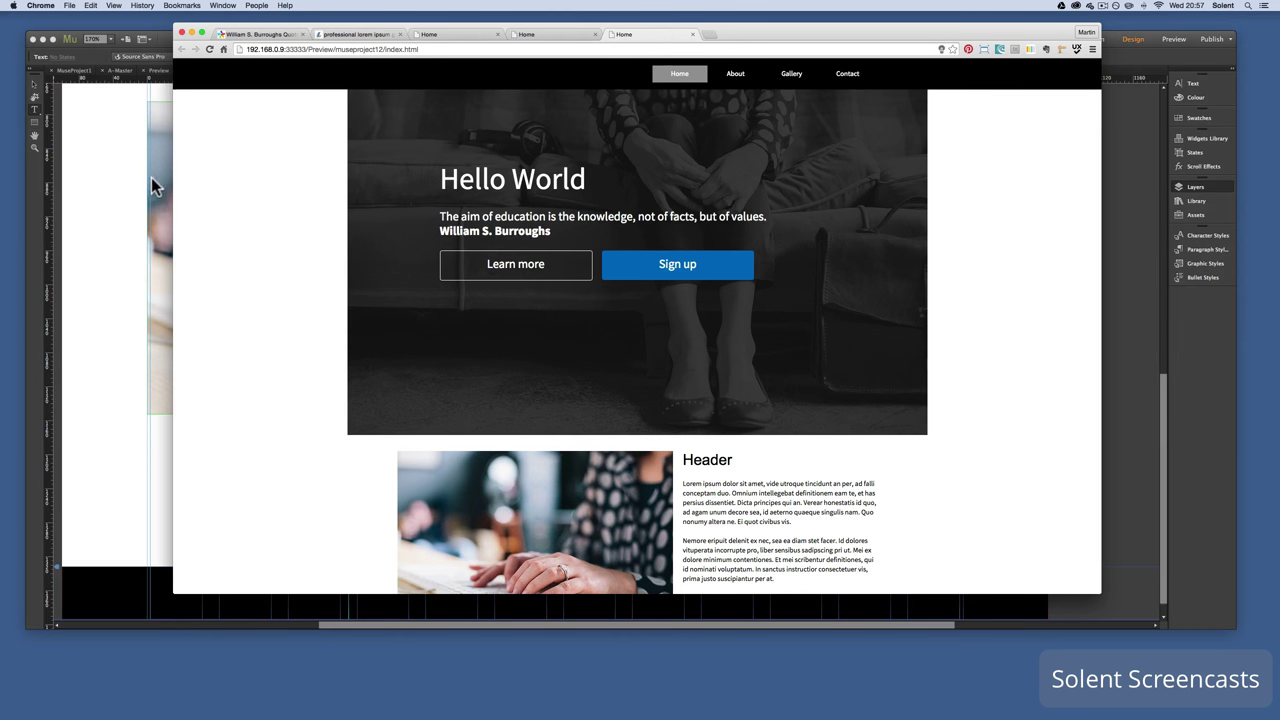
# Switch back to Adobe Muse and open the About page from the site plan for editing
pyautogui.click(120, 184)
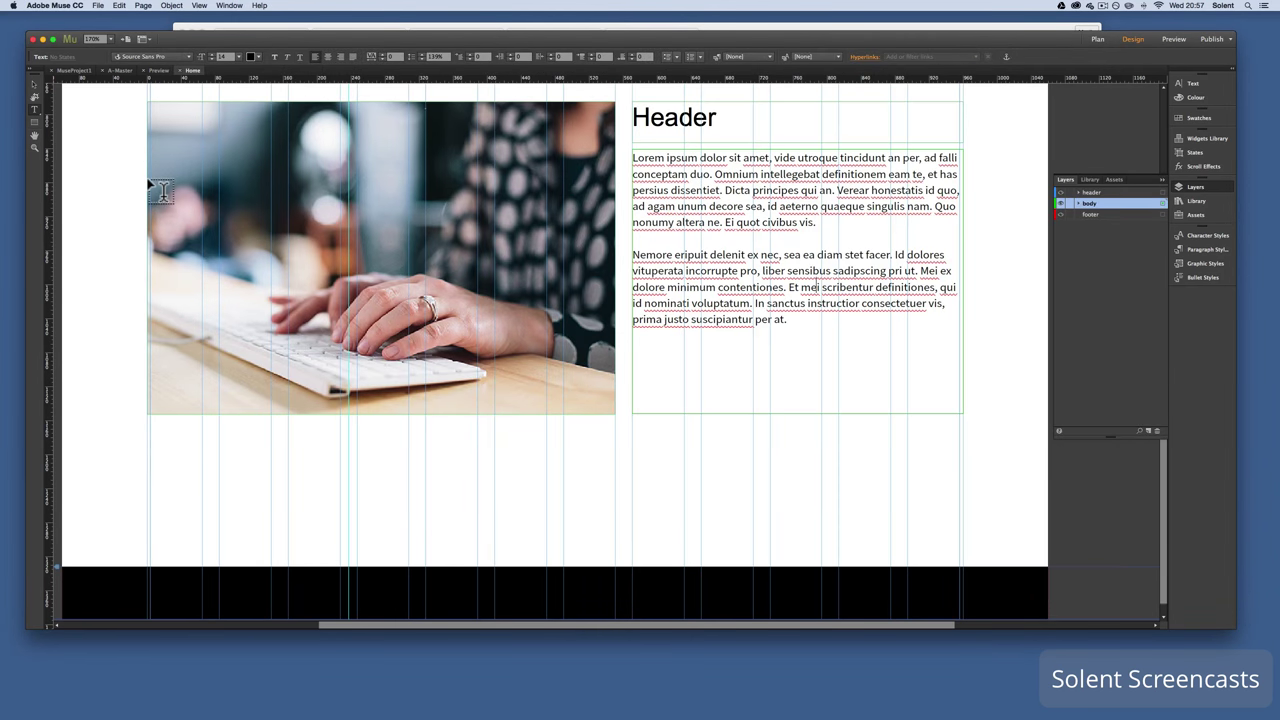
pyautogui.scroll(-1, 160, 190)
pyautogui.scroll(10, 563, 234)
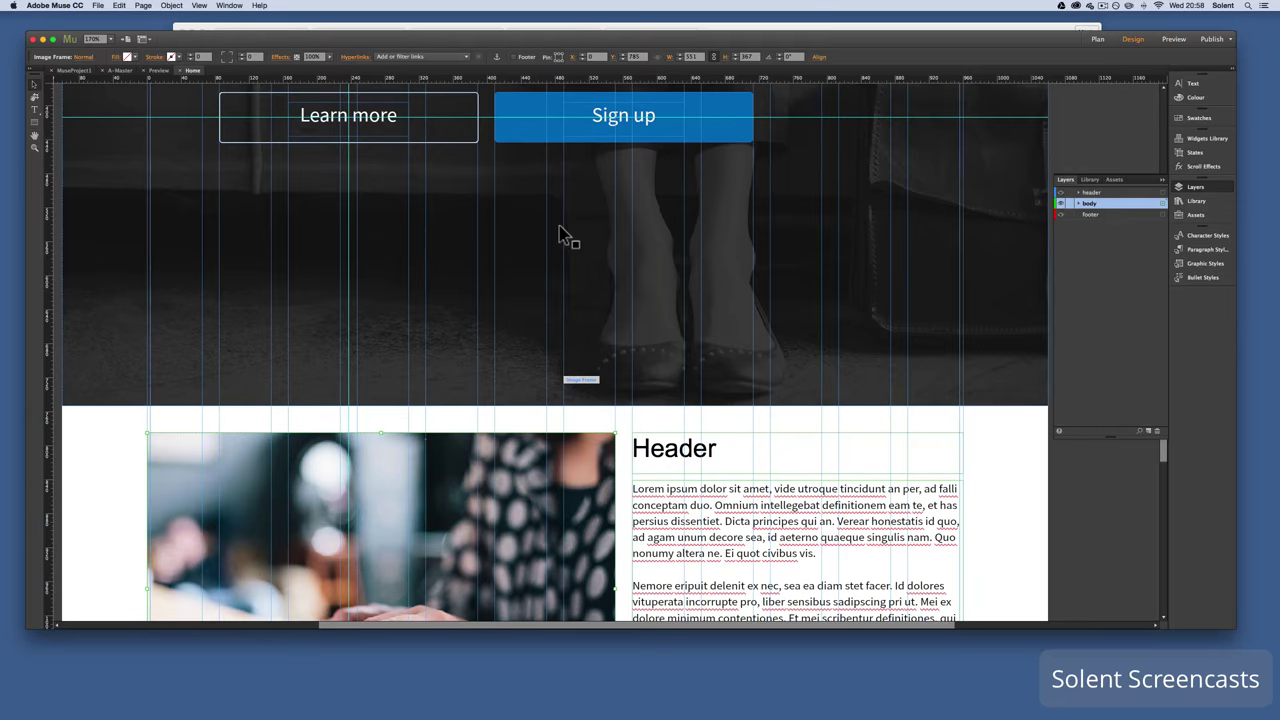
pyautogui.scroll(-5, 563, 234)
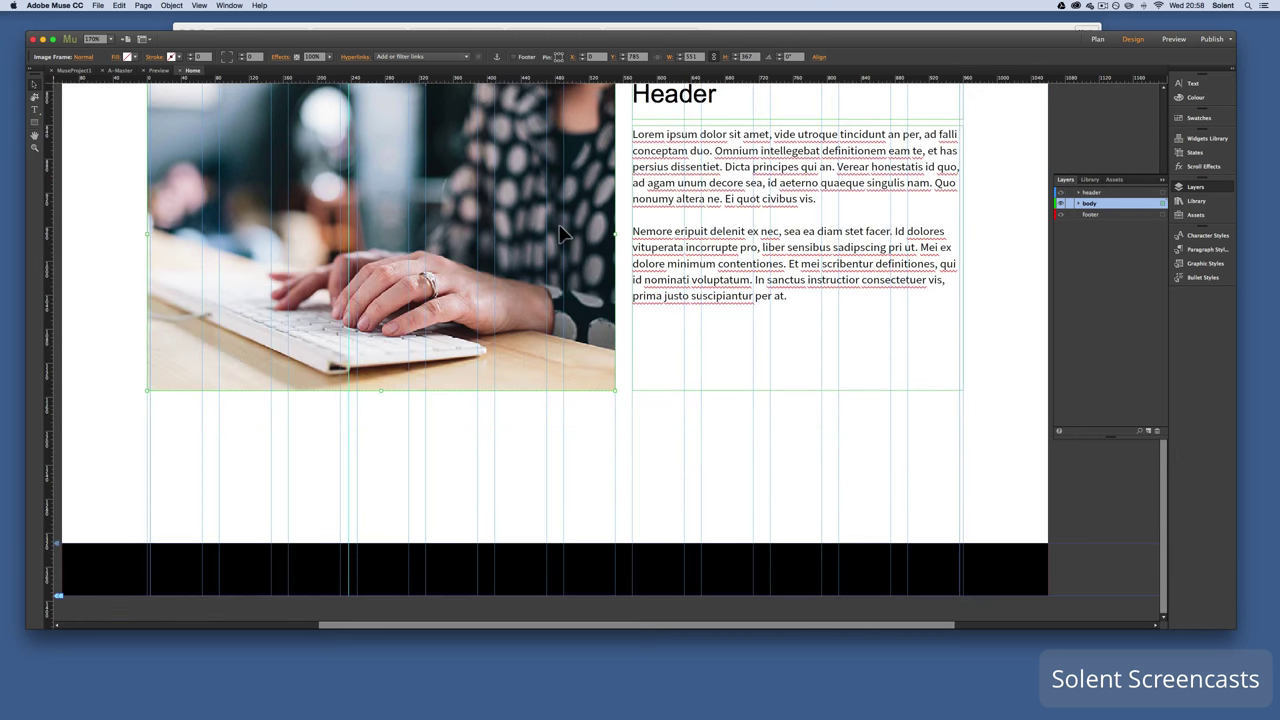
pyautogui.scroll(9, 315, 173)
pyautogui.click(74, 70)
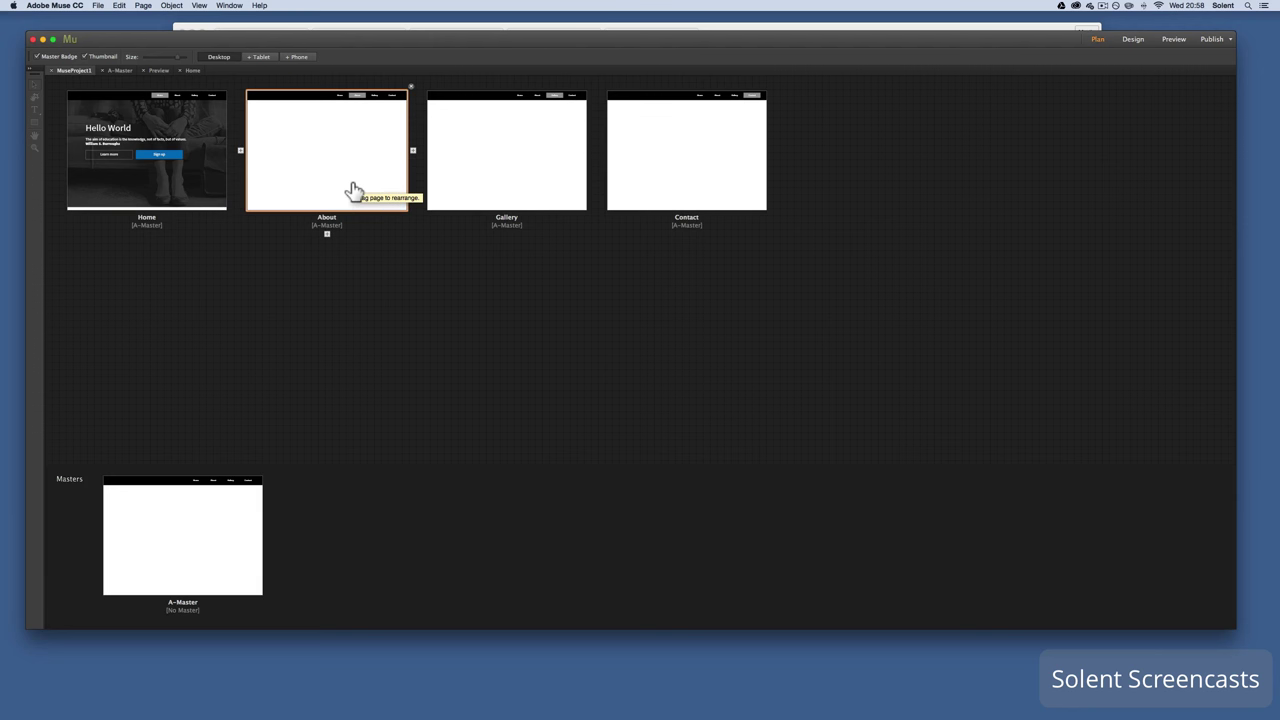
pyautogui.doubleClick(351, 187)
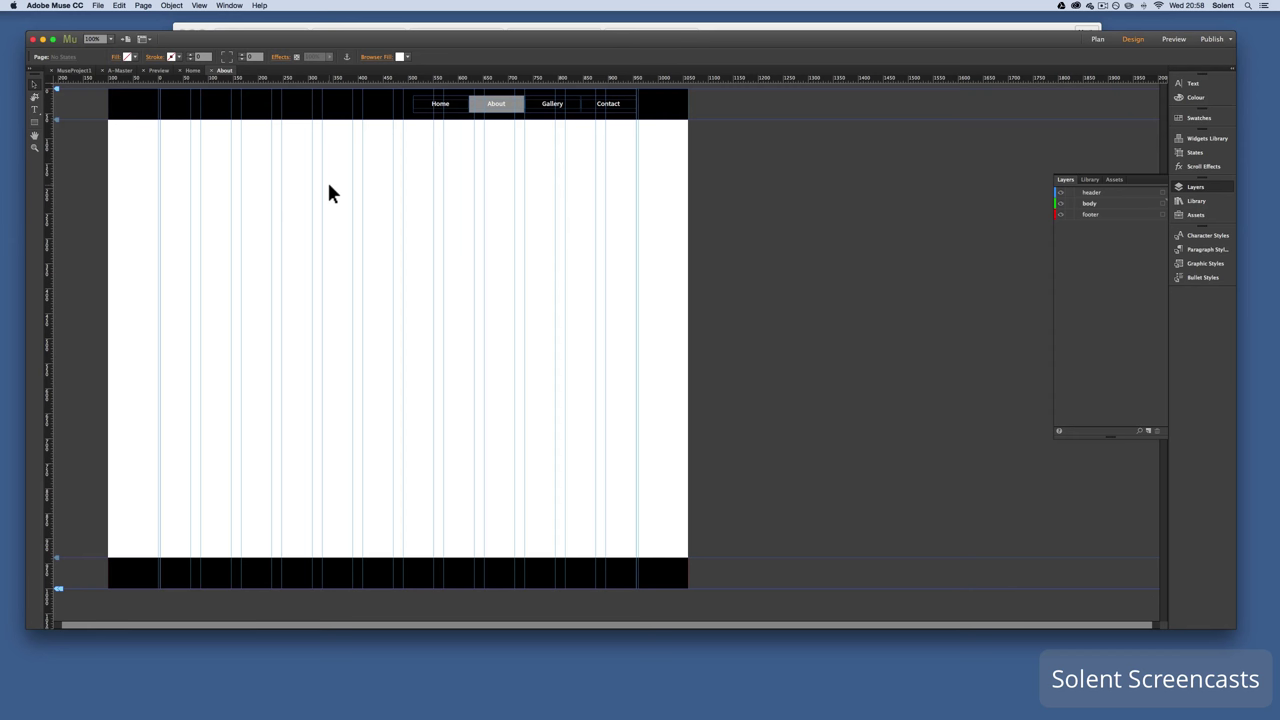
# Load faces1.png, faces2.png and faces3.png from the faces folder inside images for placement on the About page
pyautogui.click(97, 6)
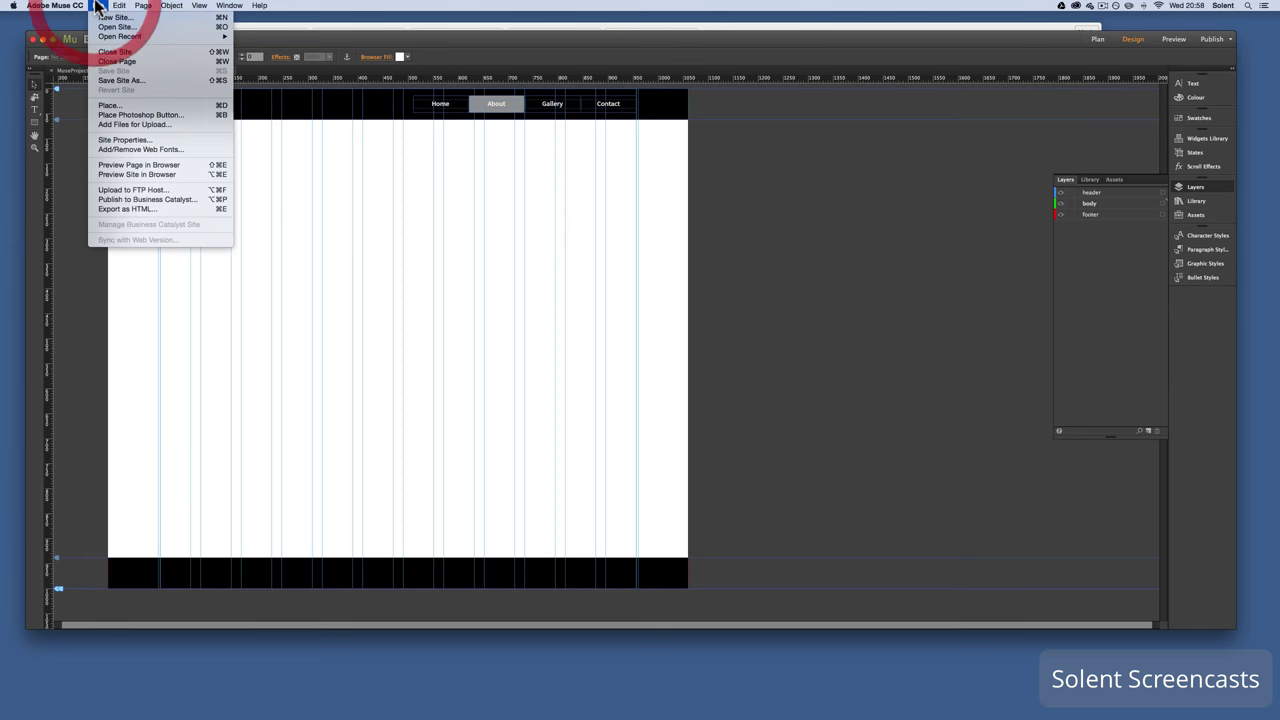
pyautogui.click(127, 107)
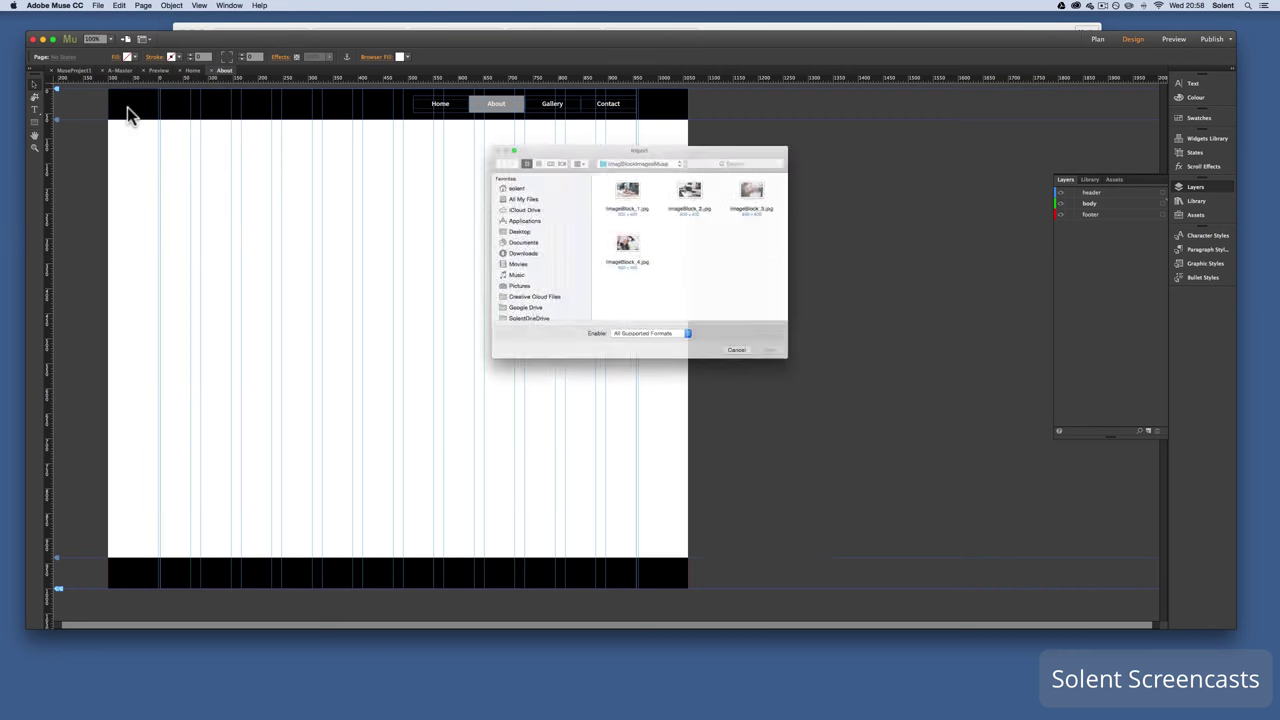
pyautogui.click(668, 146)
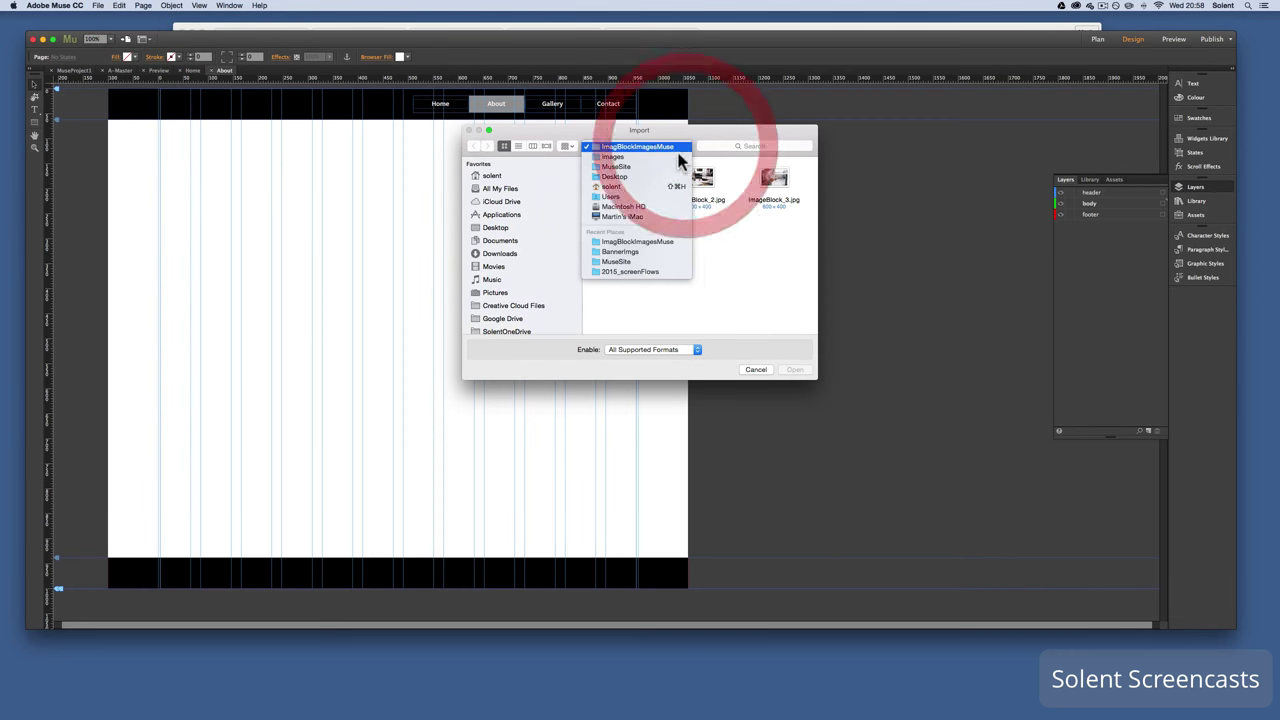
pyautogui.click(657, 157)
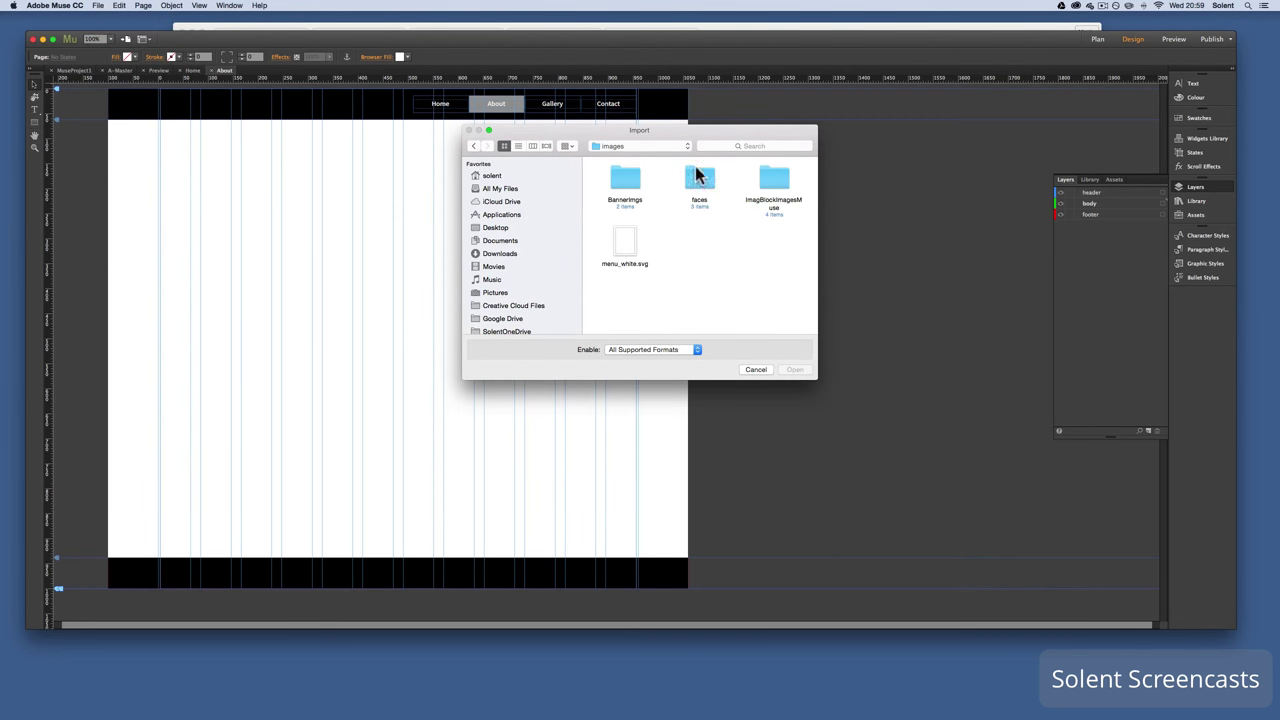
pyautogui.click(693, 182)
pyautogui.doubleClick(693, 183)
pyautogui.click(617, 182)
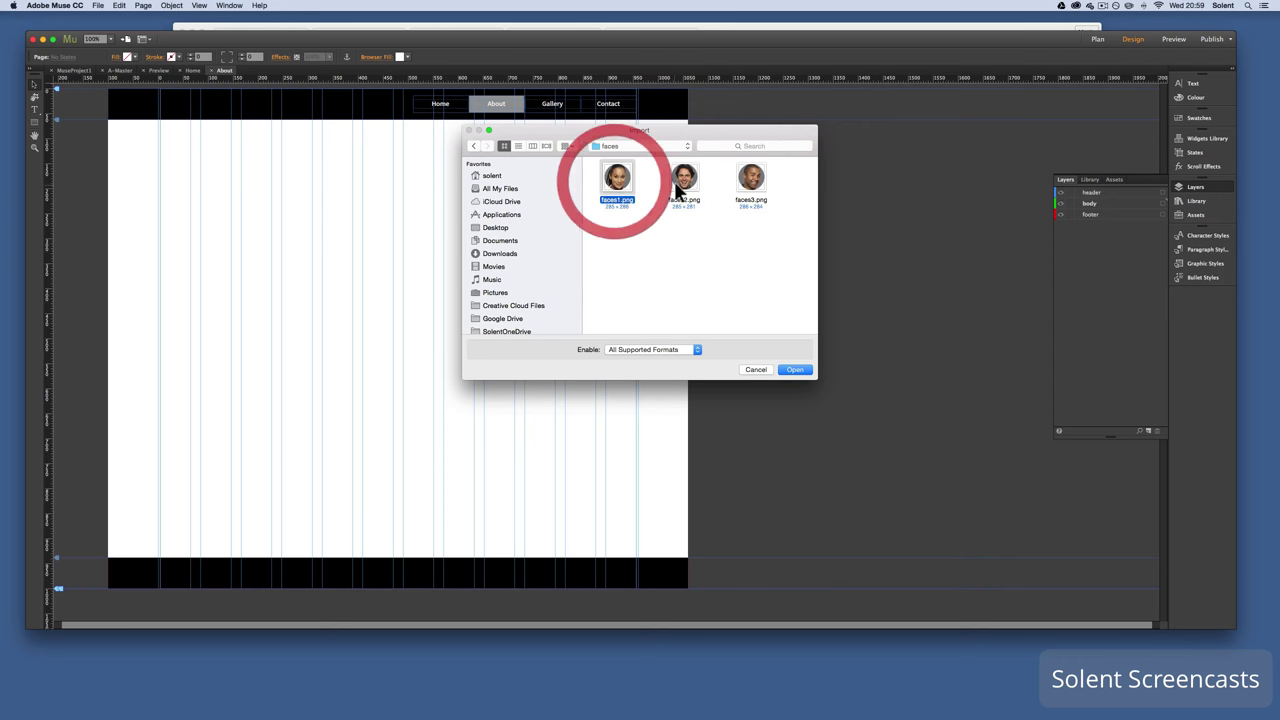
pyautogui.keyDown('shift'); pyautogui.click(682, 183); pyautogui.keyUp('shift')
pyautogui.keyDown('shift'); pyautogui.click(745, 186); pyautogui.keyUp('shift')
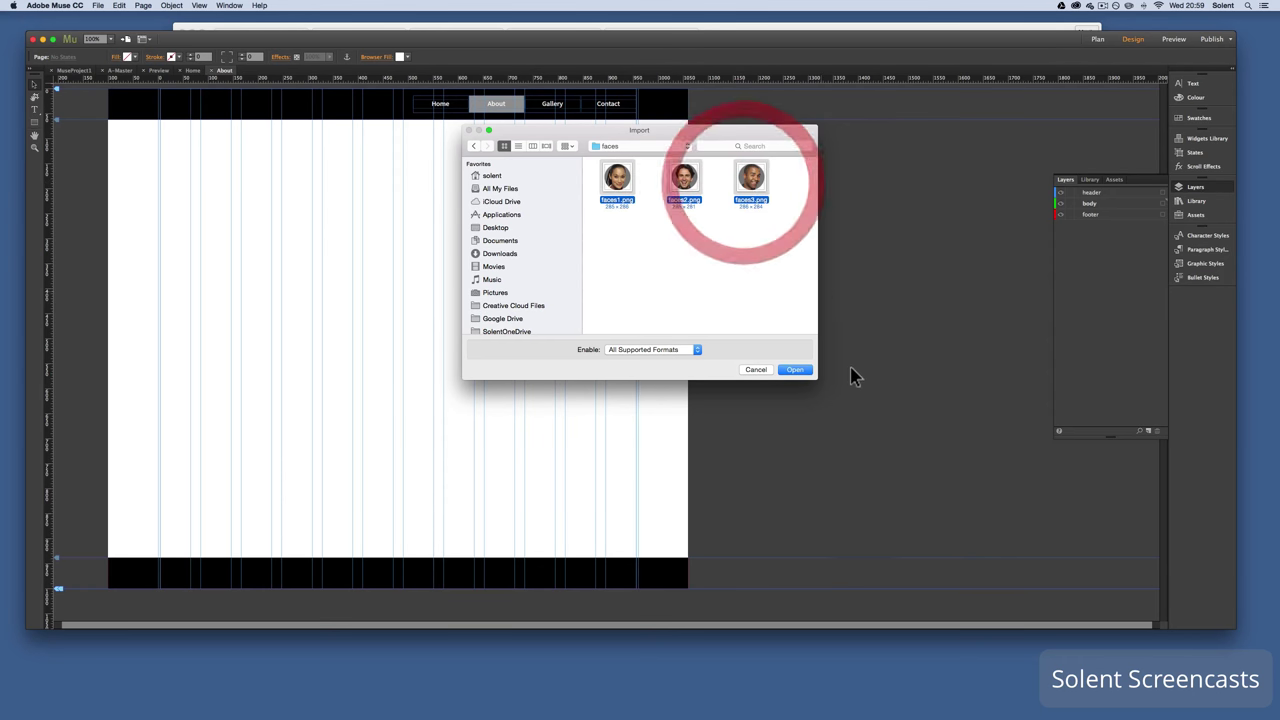
pyautogui.click(796, 370)
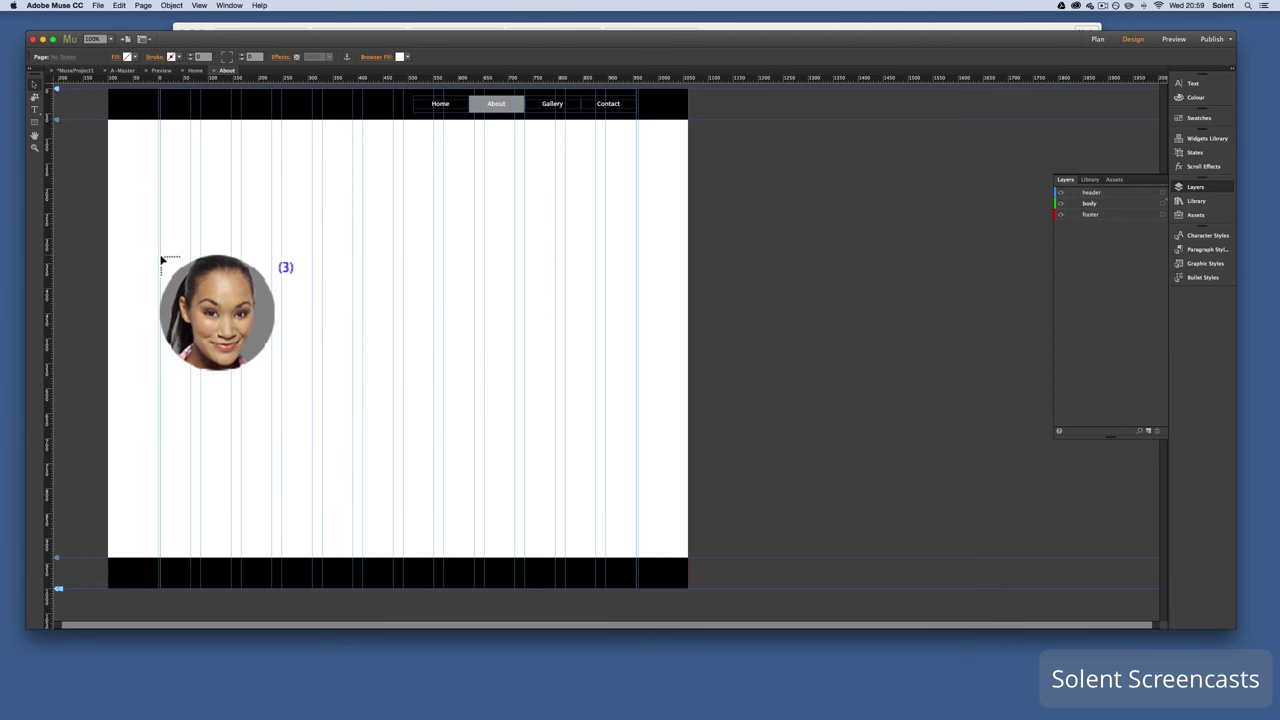
# Place the three face images in a row across the About page, each about 230 px wide, with the second centred between the outer two
pyautogui.moveTo(158, 256); pyautogui.dragTo(272, 315)
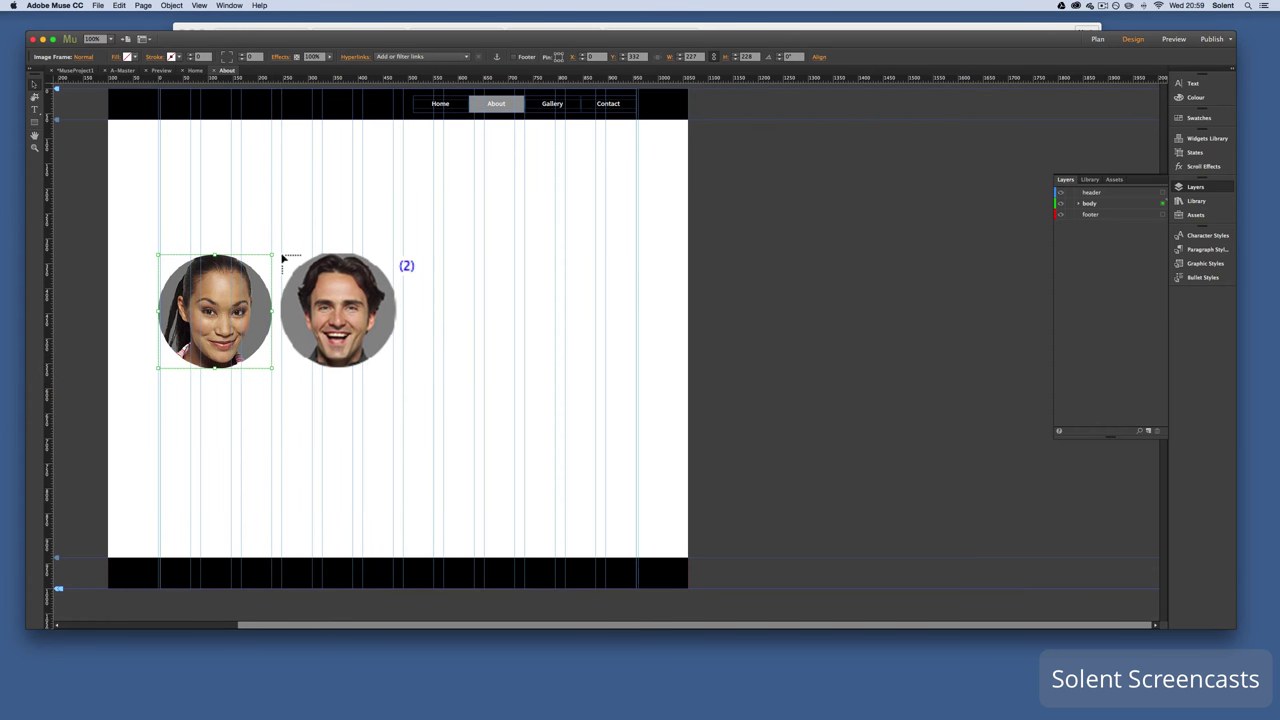
pyautogui.moveTo(283, 256); pyautogui.dragTo(398, 359)
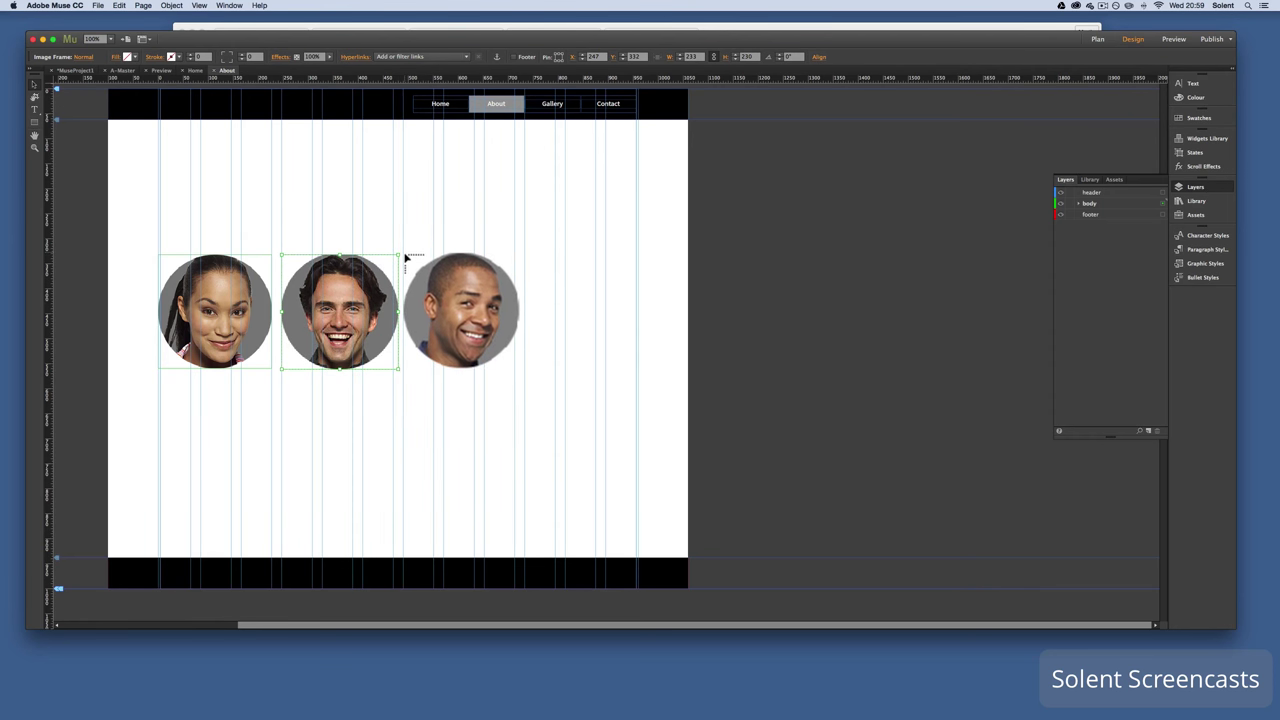
pyautogui.moveTo(404, 257); pyautogui.dragTo(616, 348)
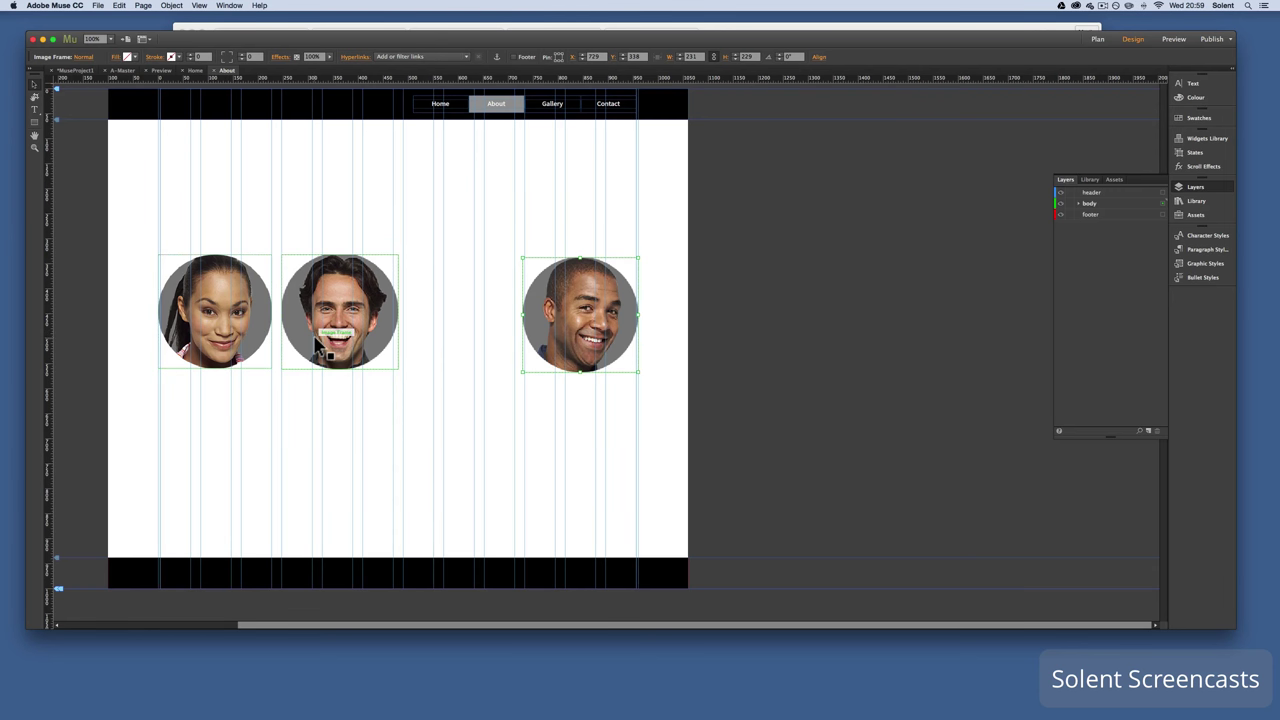
pyautogui.moveTo(316, 343); pyautogui.dragTo(375, 340)
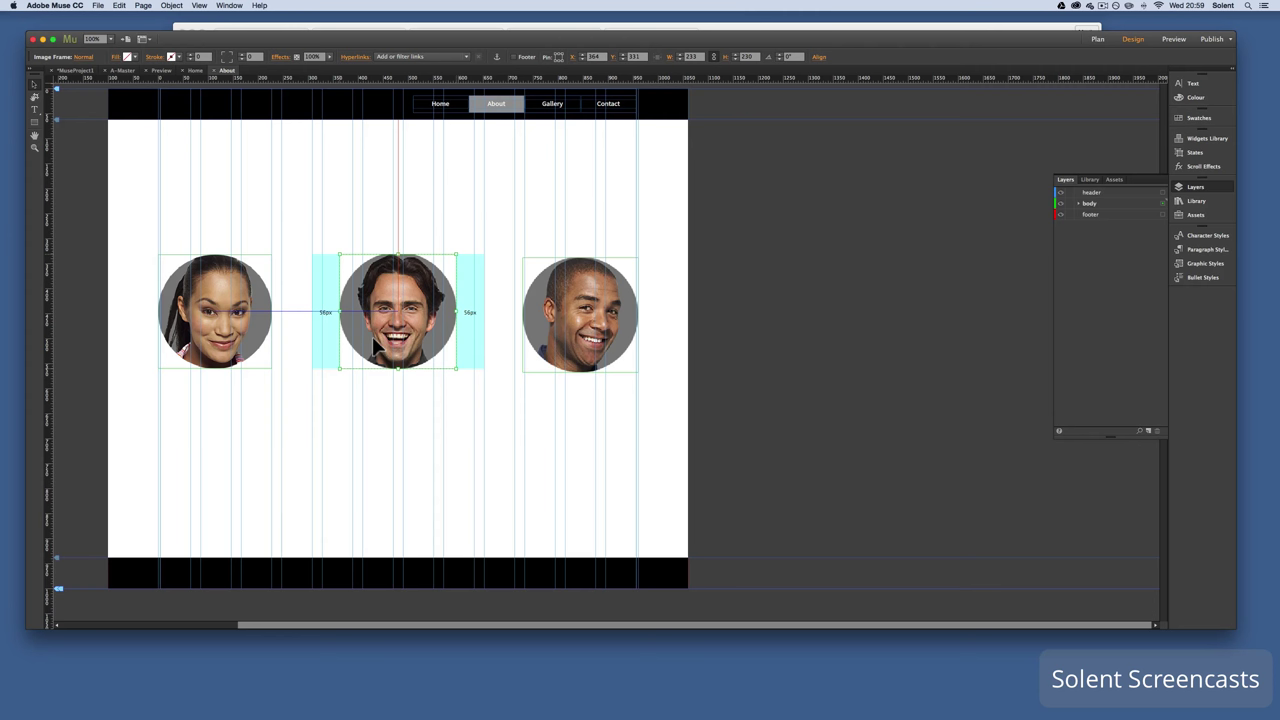
pyautogui.moveTo(372, 336); pyautogui.dragTo(372, 336)
pyautogui.click(422, 424)
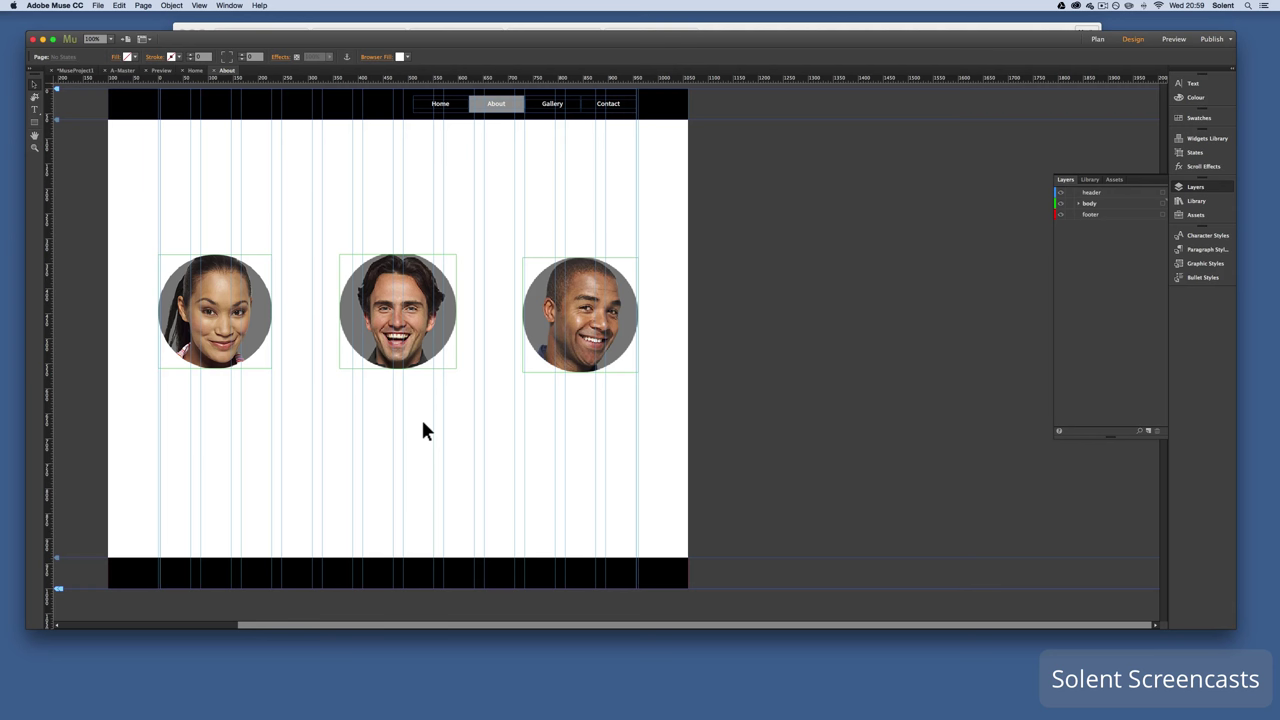
# Add a text frame about 227 px wide directly below the first face and enter the woman's first name
pyautogui.click(34, 112)
pyautogui.moveTo(158, 370); pyautogui.dragTo(270, 394)
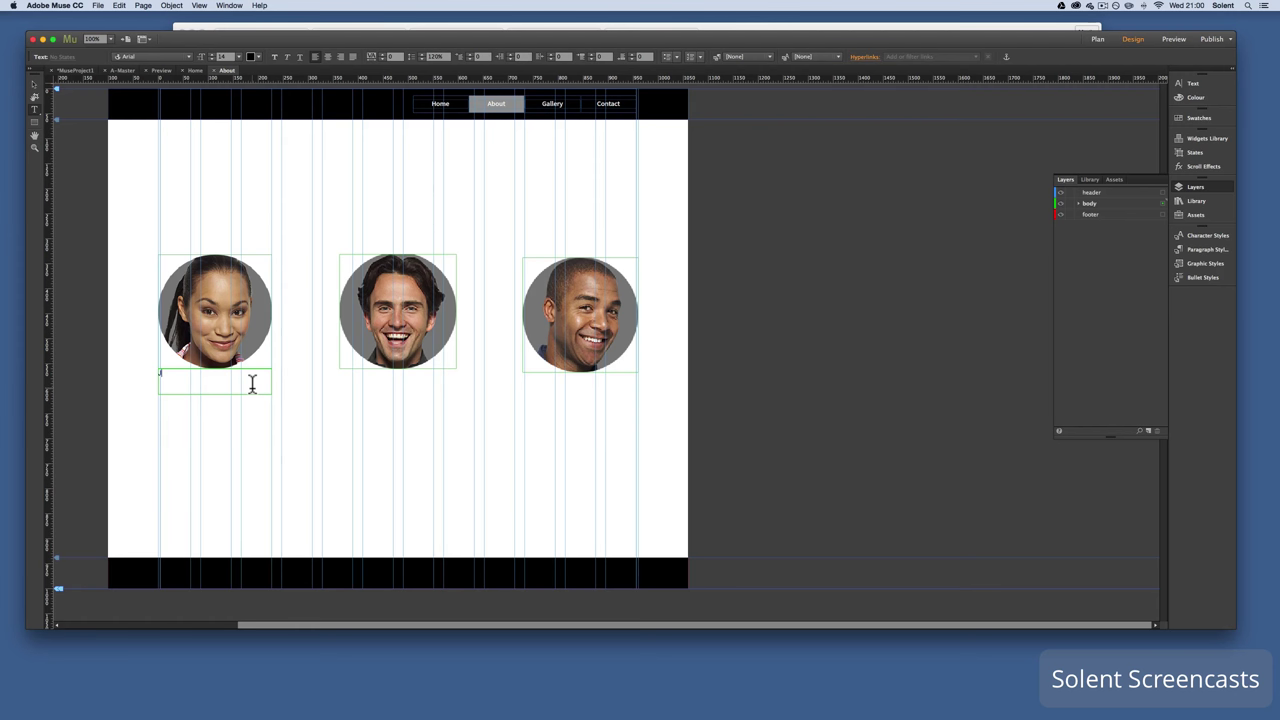
pyautogui.write('Jane')
# Set the caption under the first face to font size 30 and centre its text
pyautogui.click(234, 57)
pyautogui.click(249, 223)
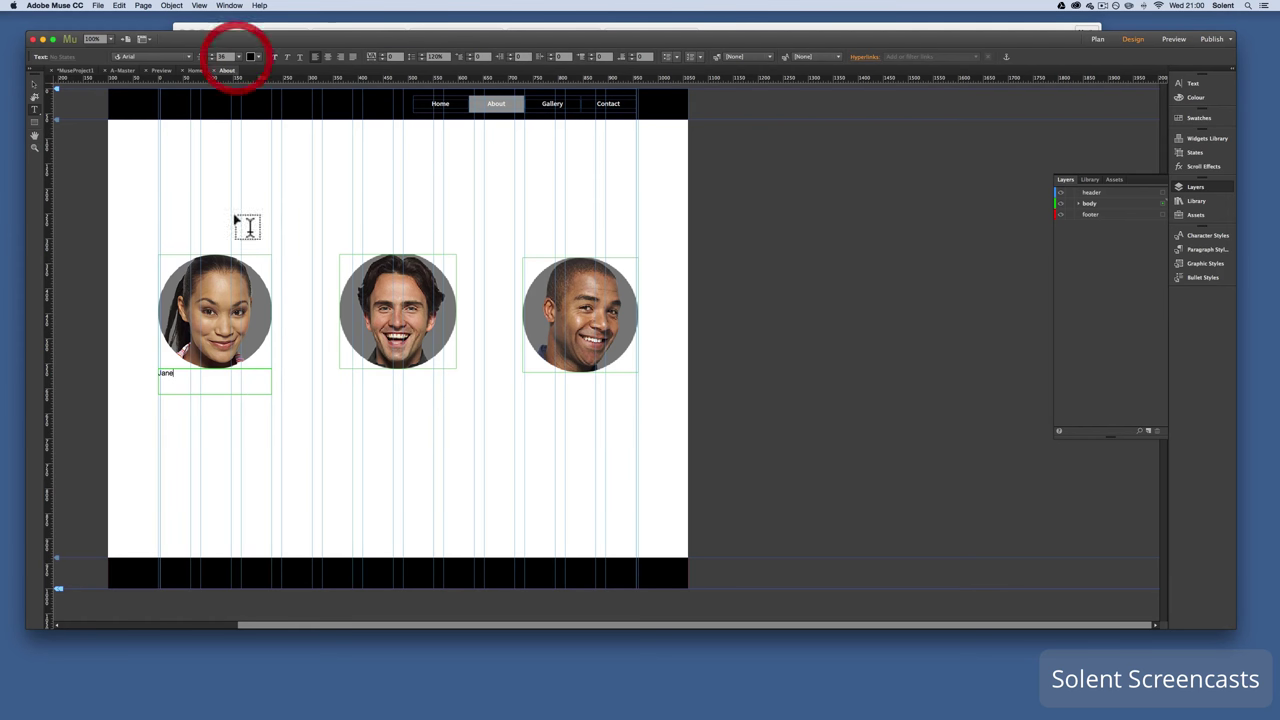
pyautogui.moveTo(175, 372); pyautogui.dragTo(143, 368)
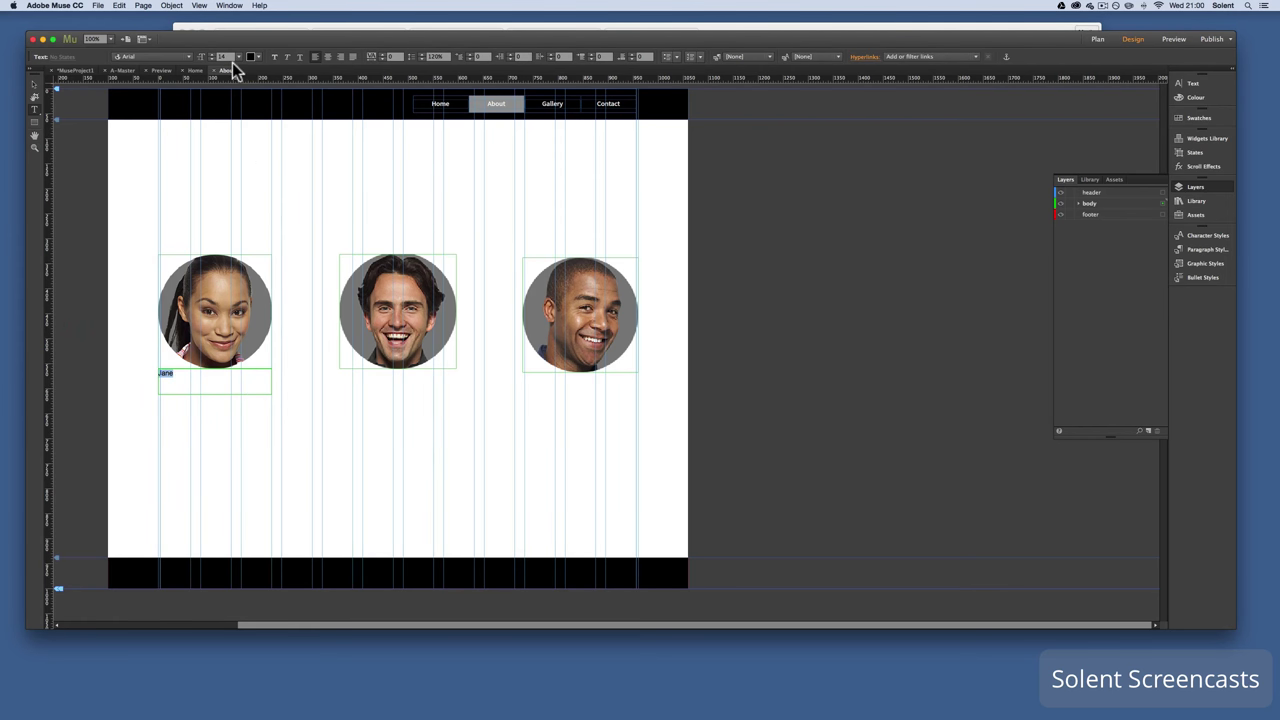
pyautogui.click(240, 58)
pyautogui.click(250, 176)
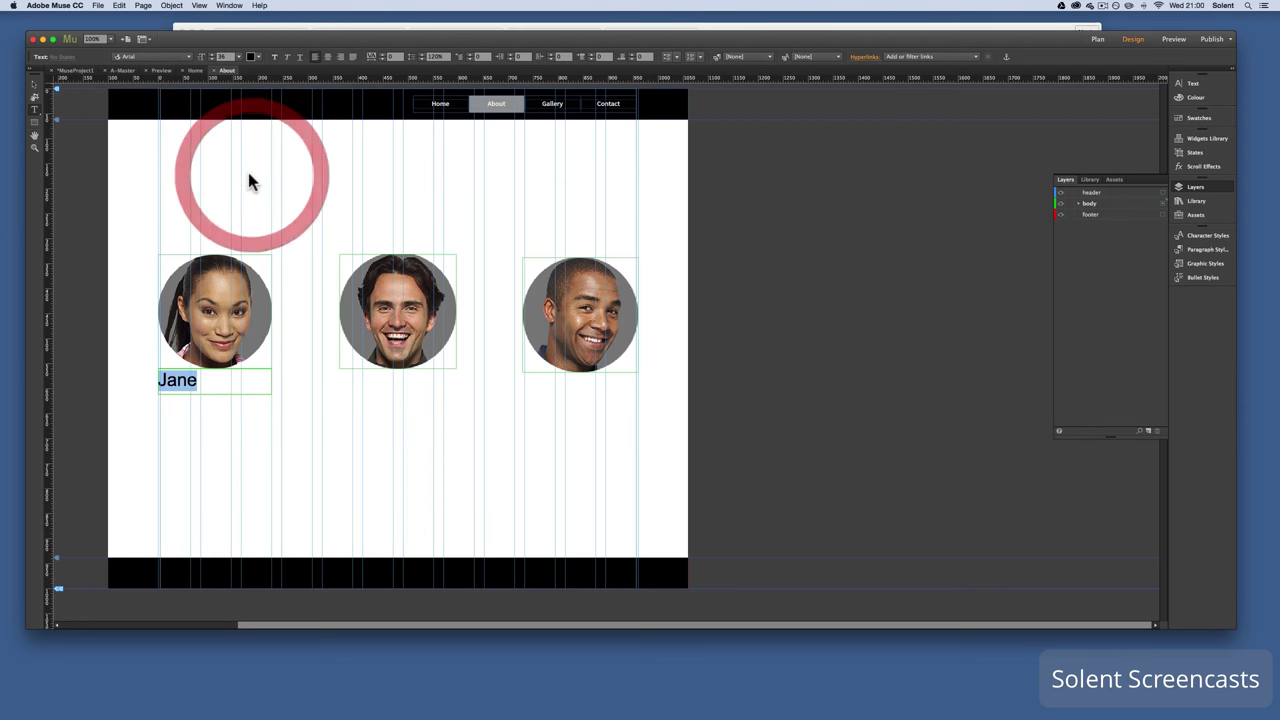
pyautogui.click(236, 58)
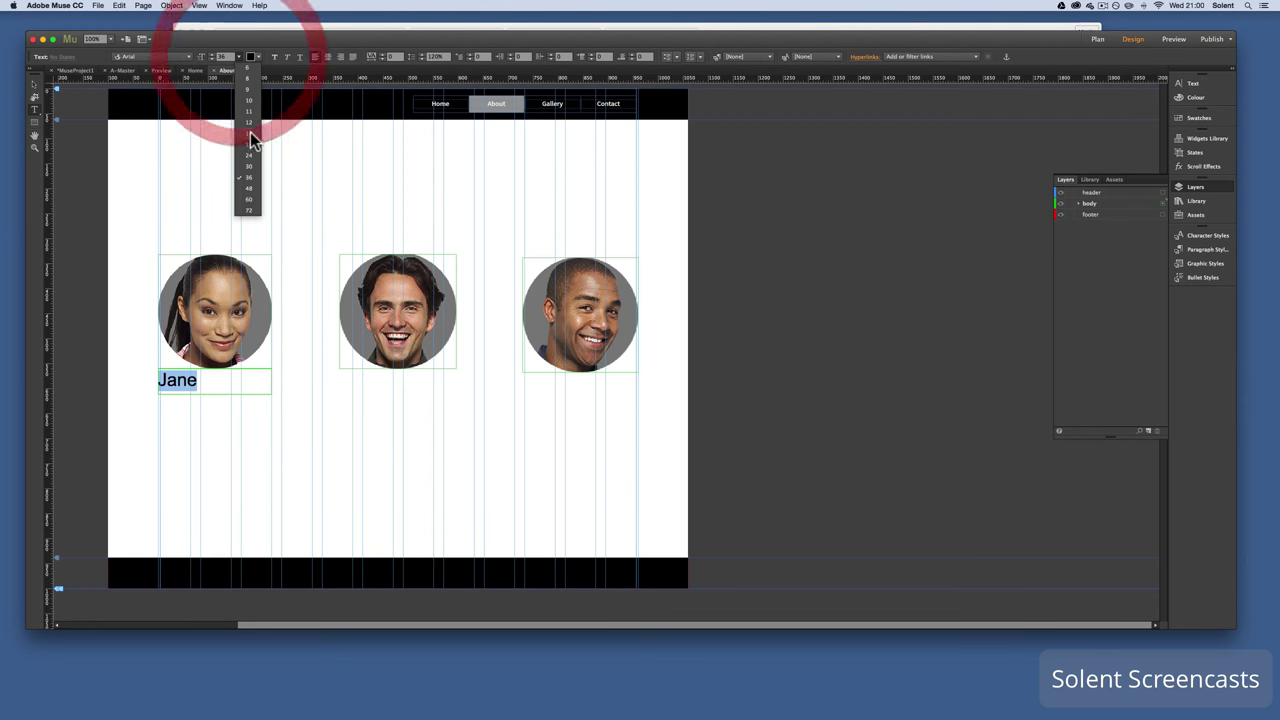
pyautogui.click(252, 163)
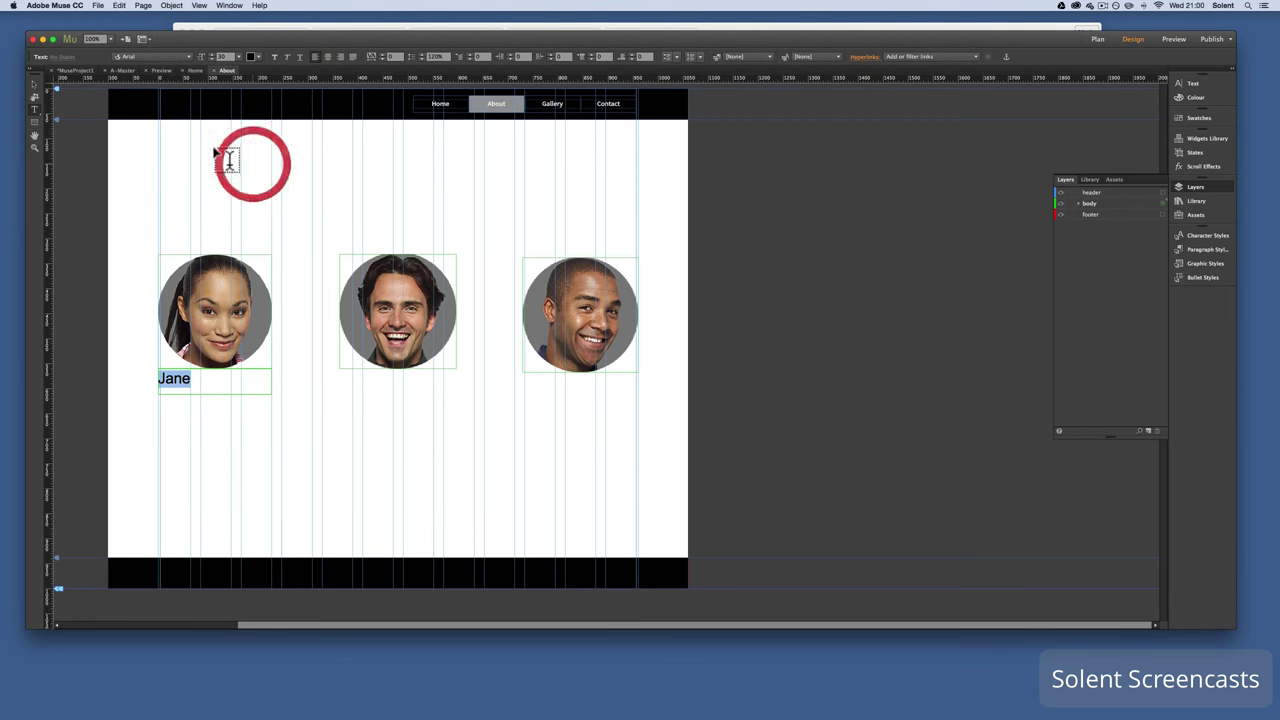
pyautogui.click(34, 84)
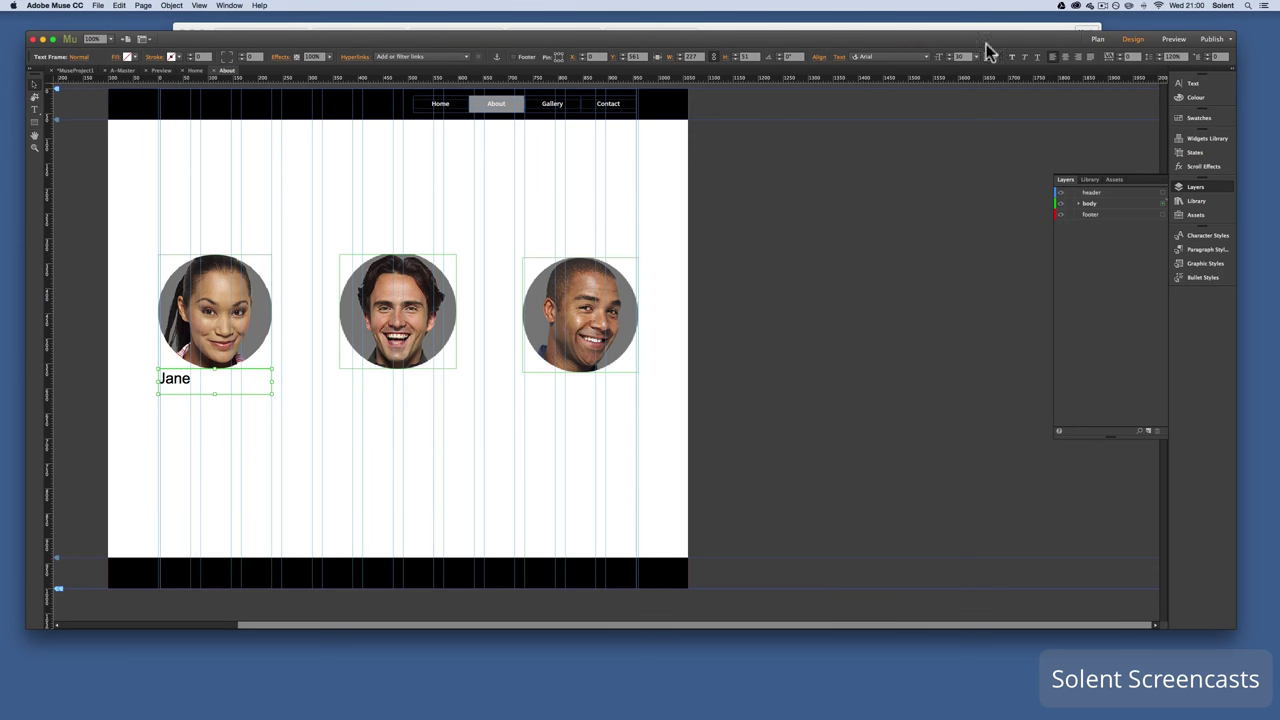
pyautogui.click(1065, 57)
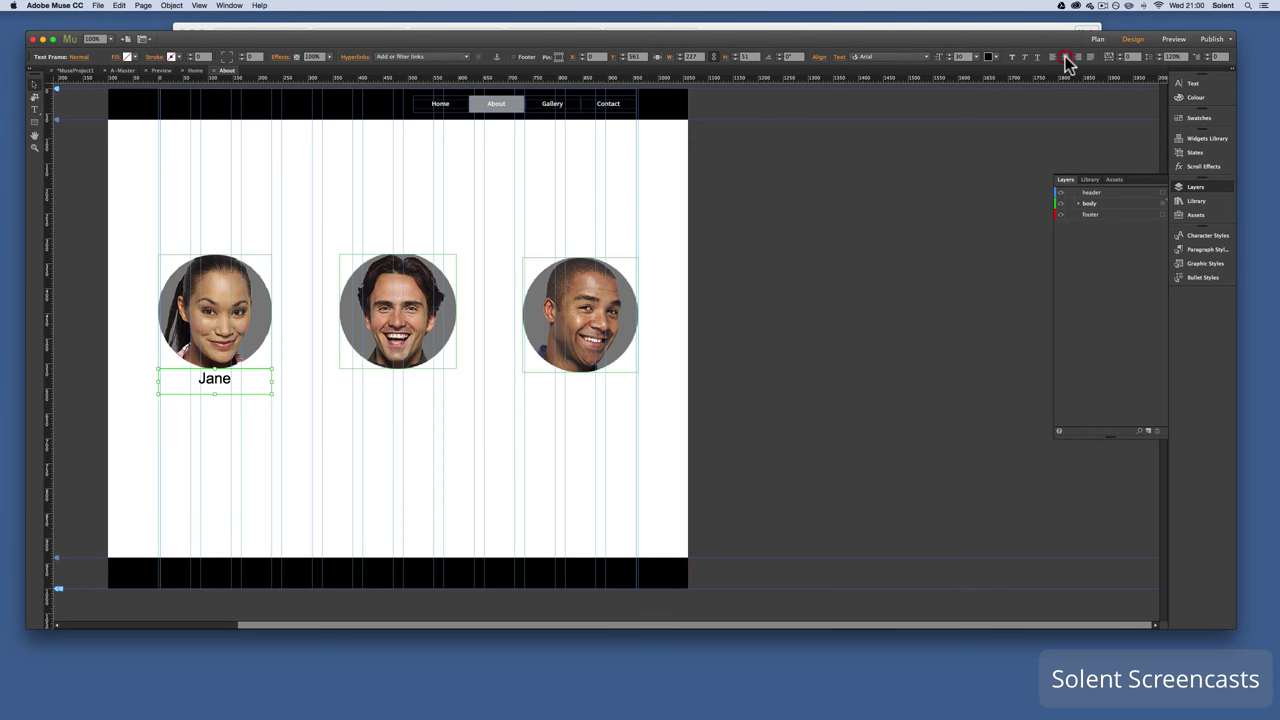
# Duplicate the first caption below the second face, widen the copy to 233 px and replace its text with that man's first name
pyautogui.click(214, 386)
pyautogui.moveTo(214, 384); pyautogui.dragTo(394, 391)
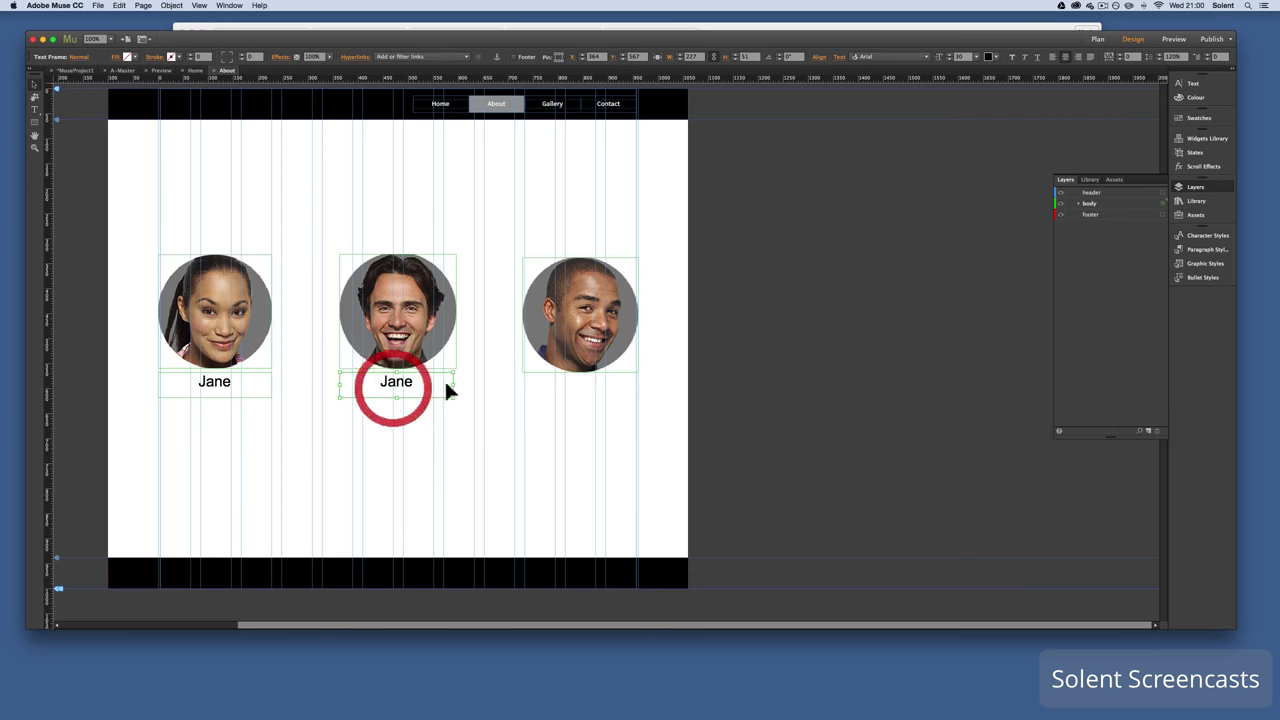
pyautogui.click(451, 382)
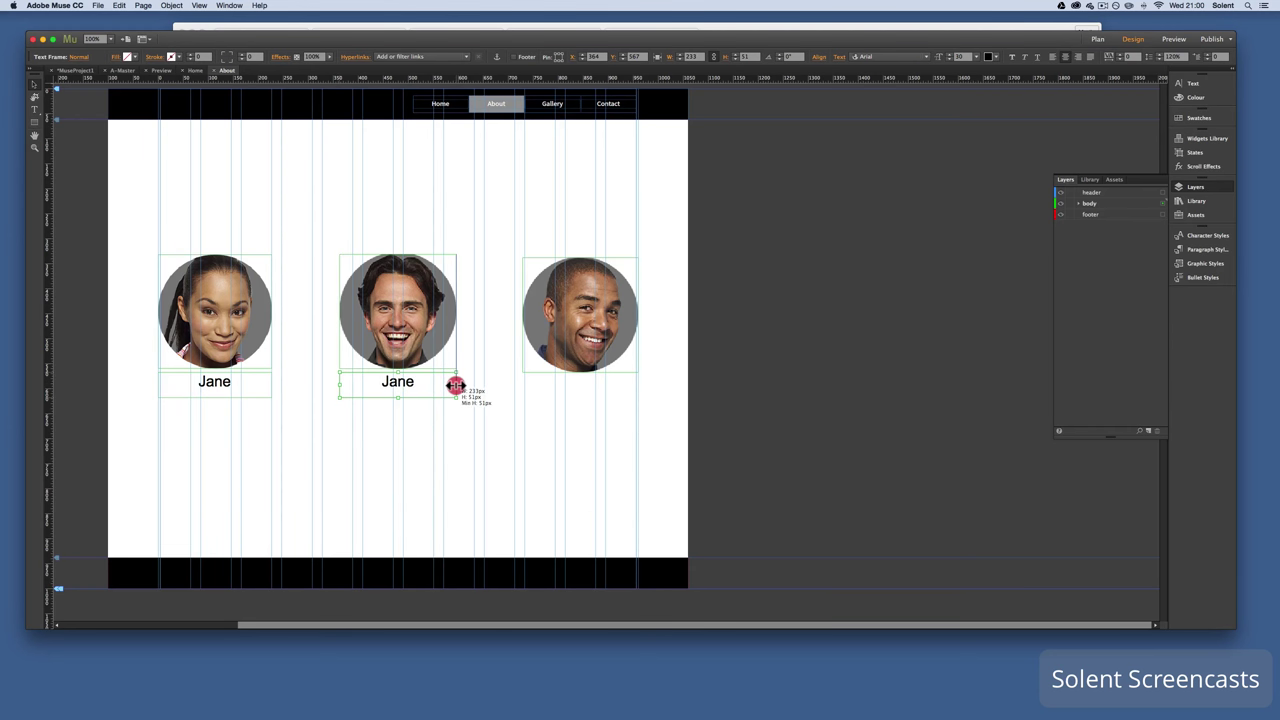
pyautogui.click(410, 385)
pyautogui.moveTo(418, 381); pyautogui.dragTo(380, 381)
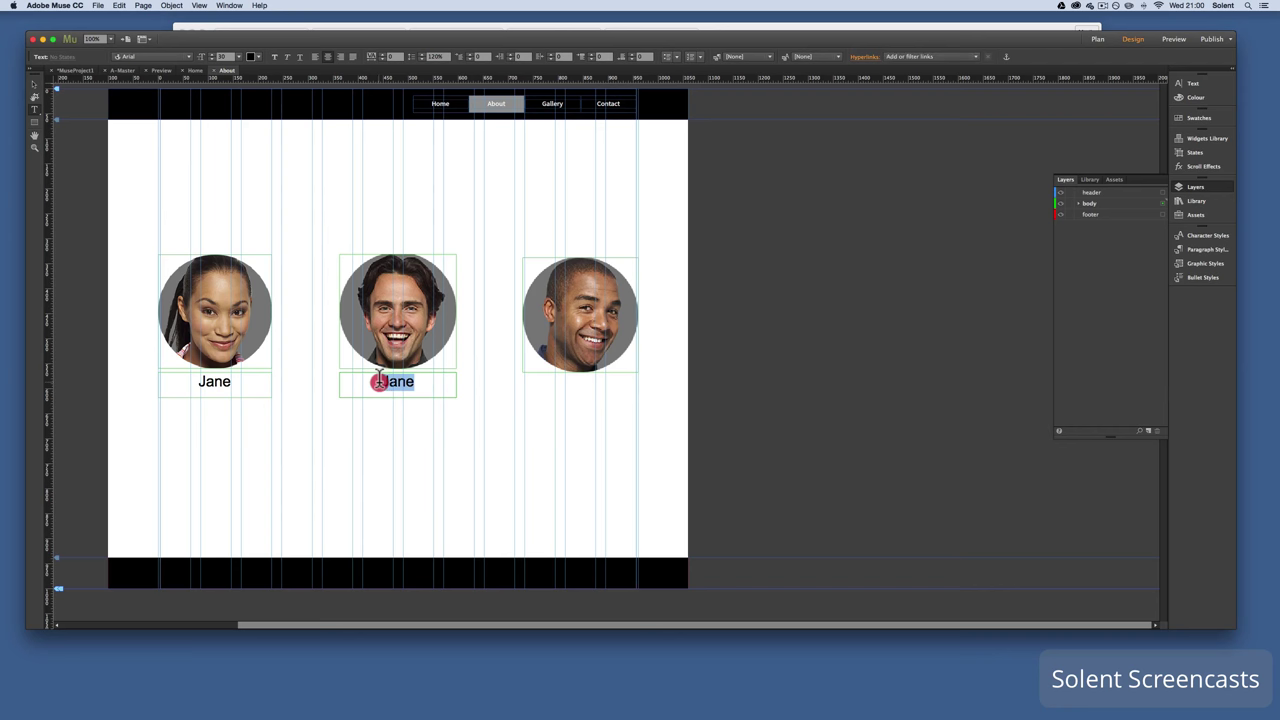
pyautogui.write('J')
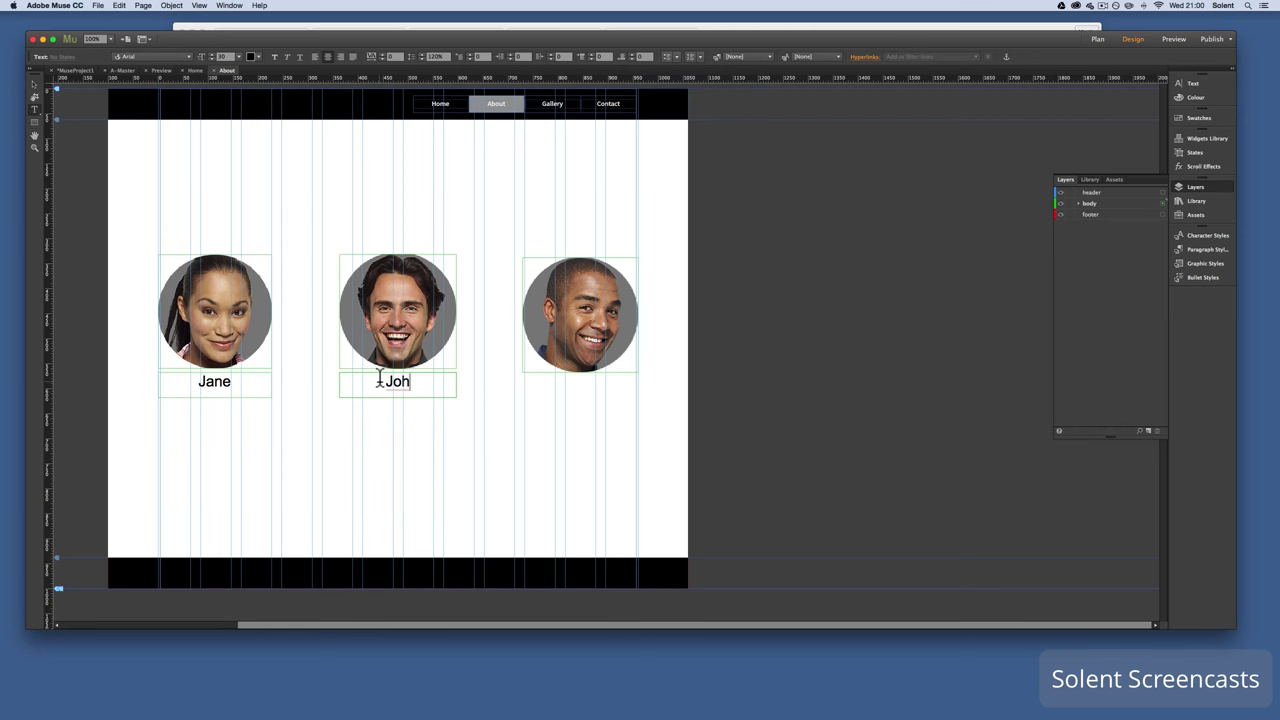
pyautogui.click(38, 87)
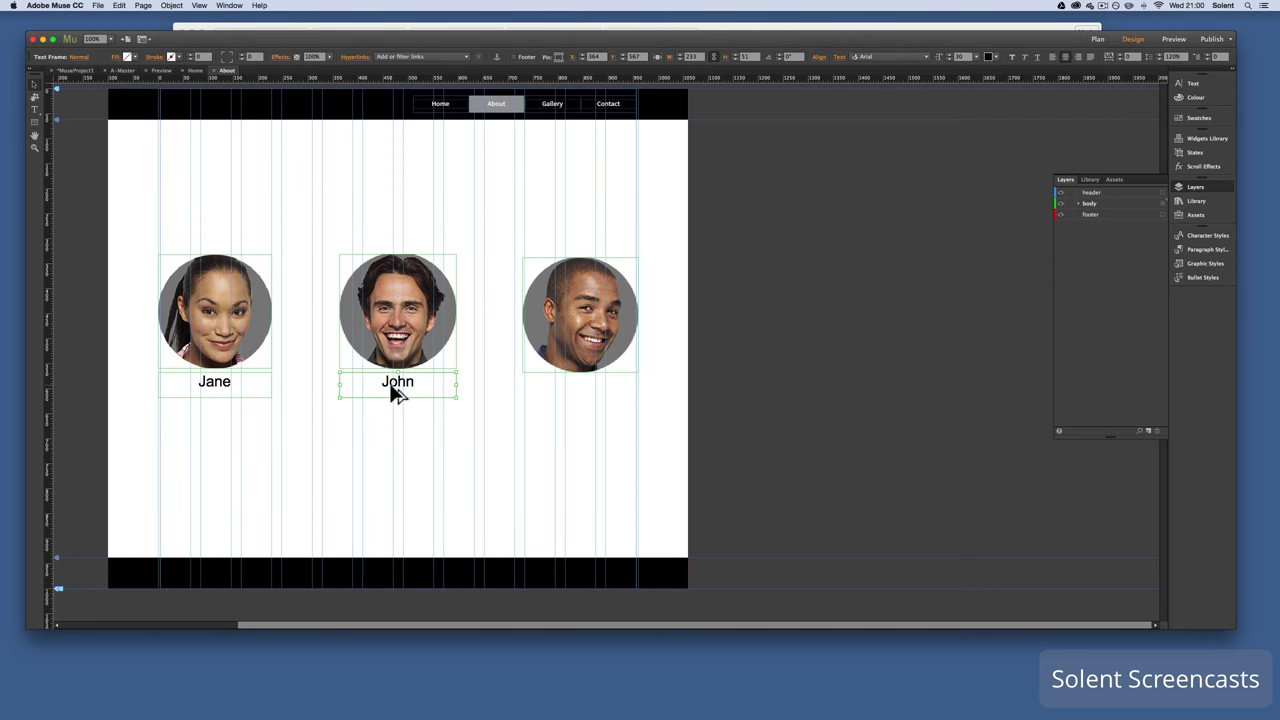
# Duplicate the second caption below the third face, fit it to the image's width of 231 px and replace its text with that man's first name
pyautogui.moveTo(405, 394); pyautogui.dragTo(572, 402)
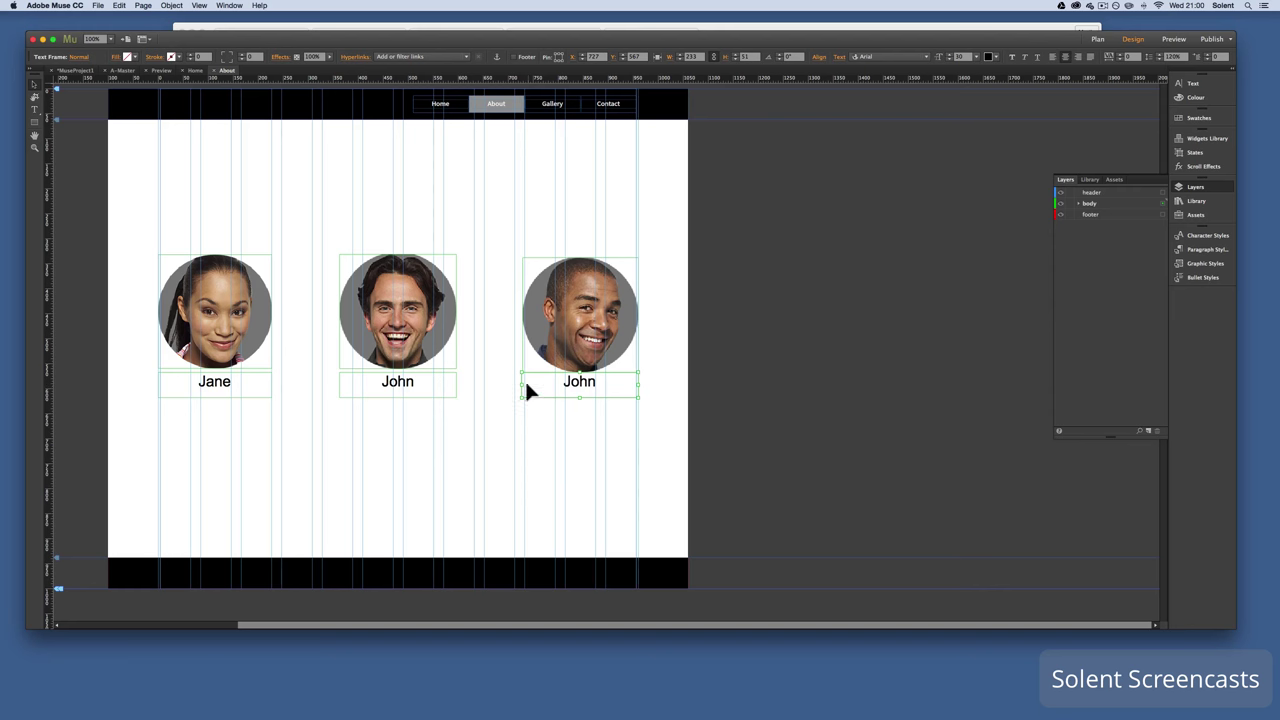
pyautogui.doubleClick(527, 390)
pyautogui.write('Phil')
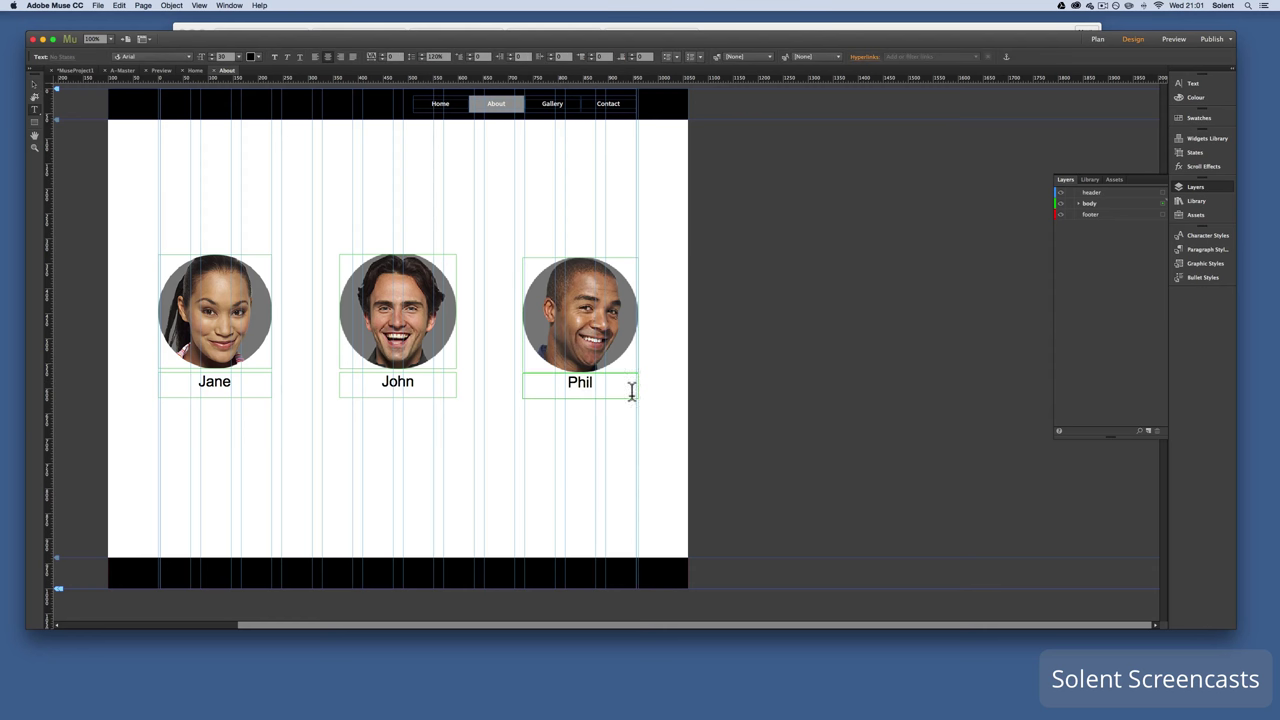
pyautogui.click(31, 86)
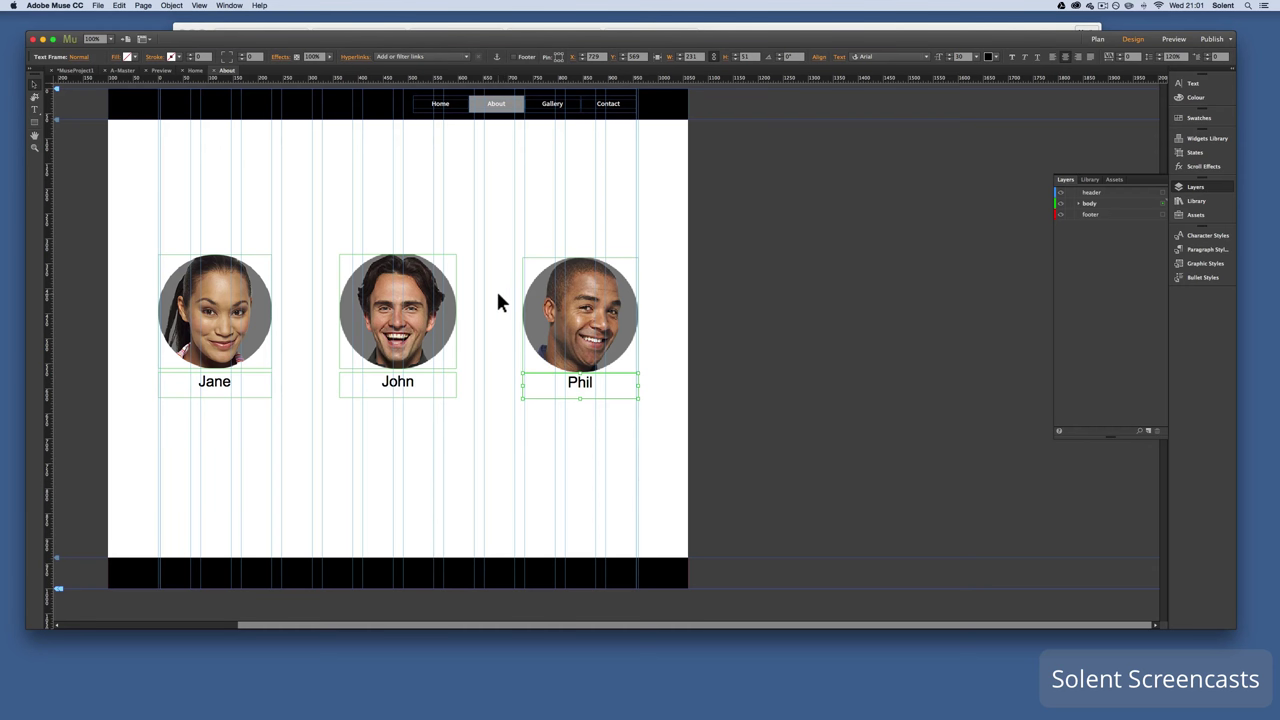
# Draw a full-width rectangle of 1160 by 294 px between the captions and the footer and fill it with orange F7931E
pyautogui.click(34, 122)
pyautogui.moveTo(107, 410); pyautogui.dragTo(686, 544)
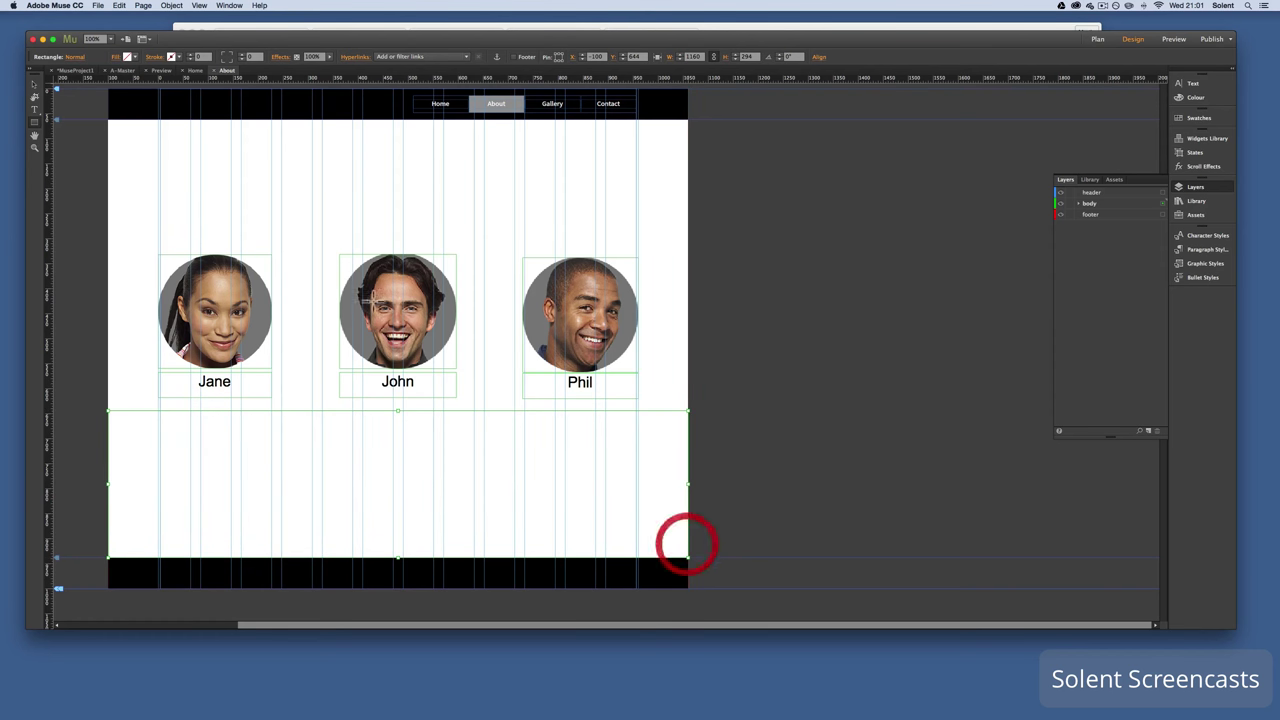
pyautogui.click(134, 56)
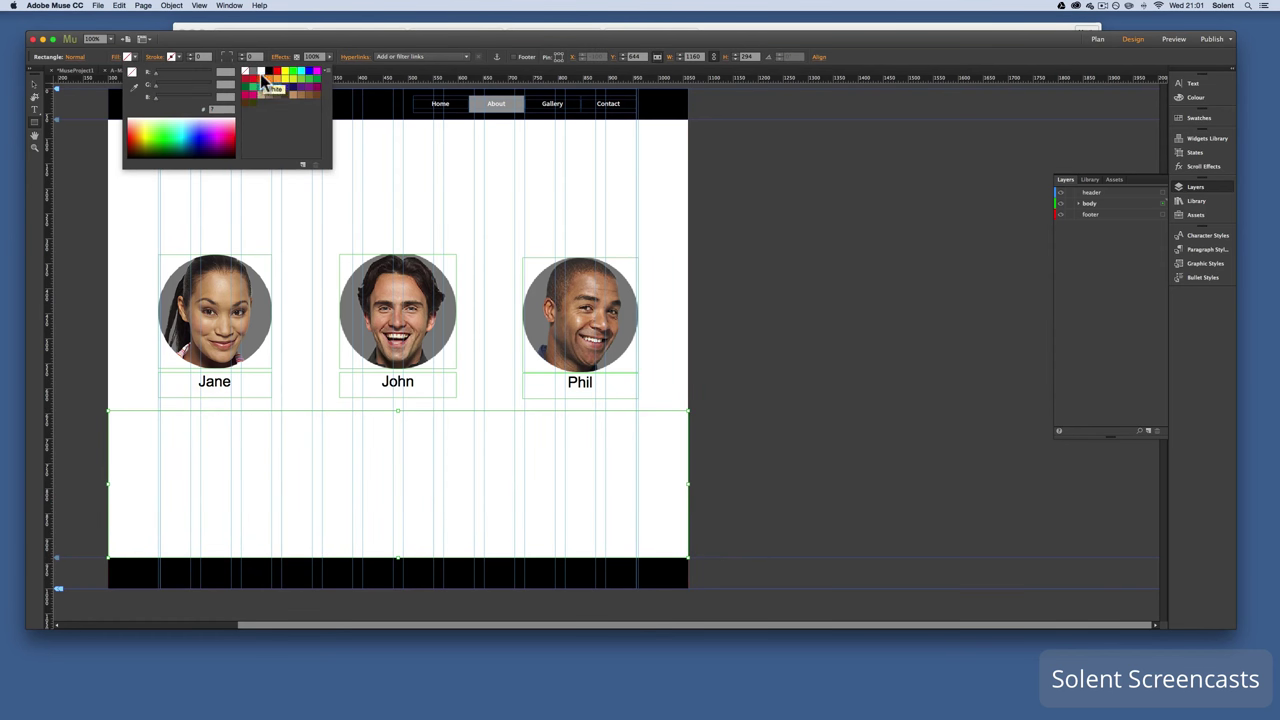
pyautogui.click(272, 78)
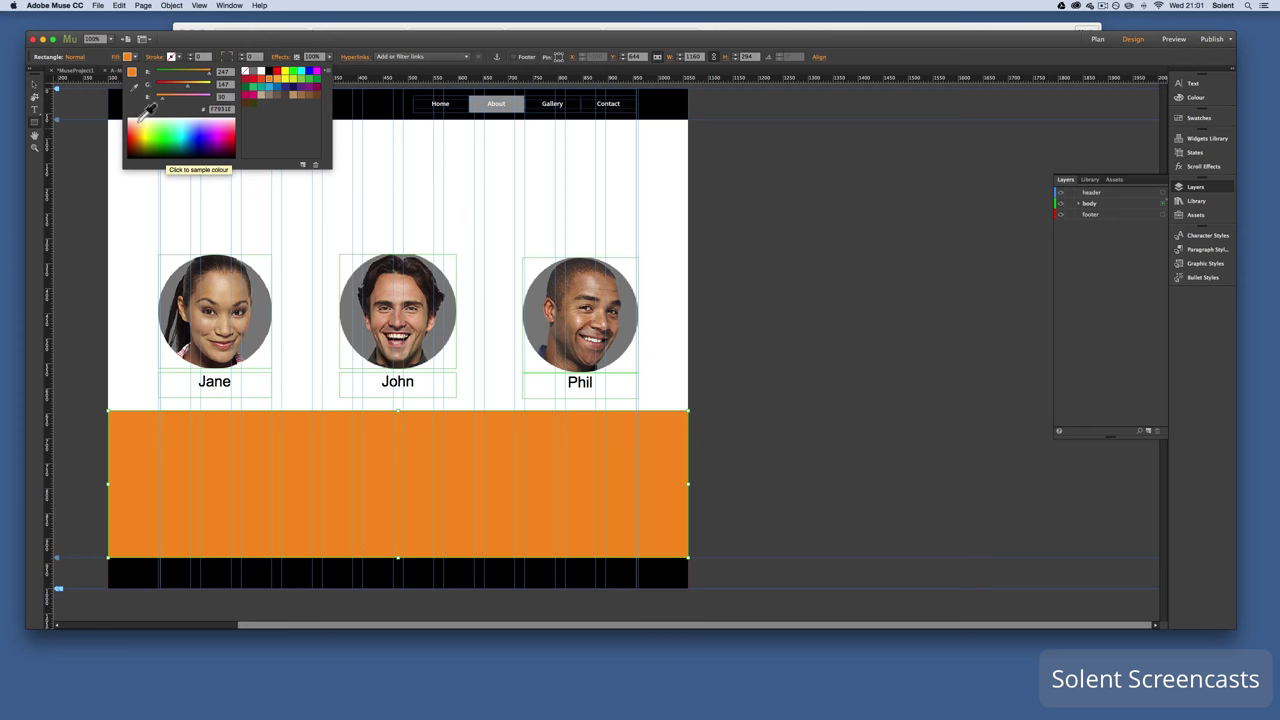
pyautogui.click(34, 118)
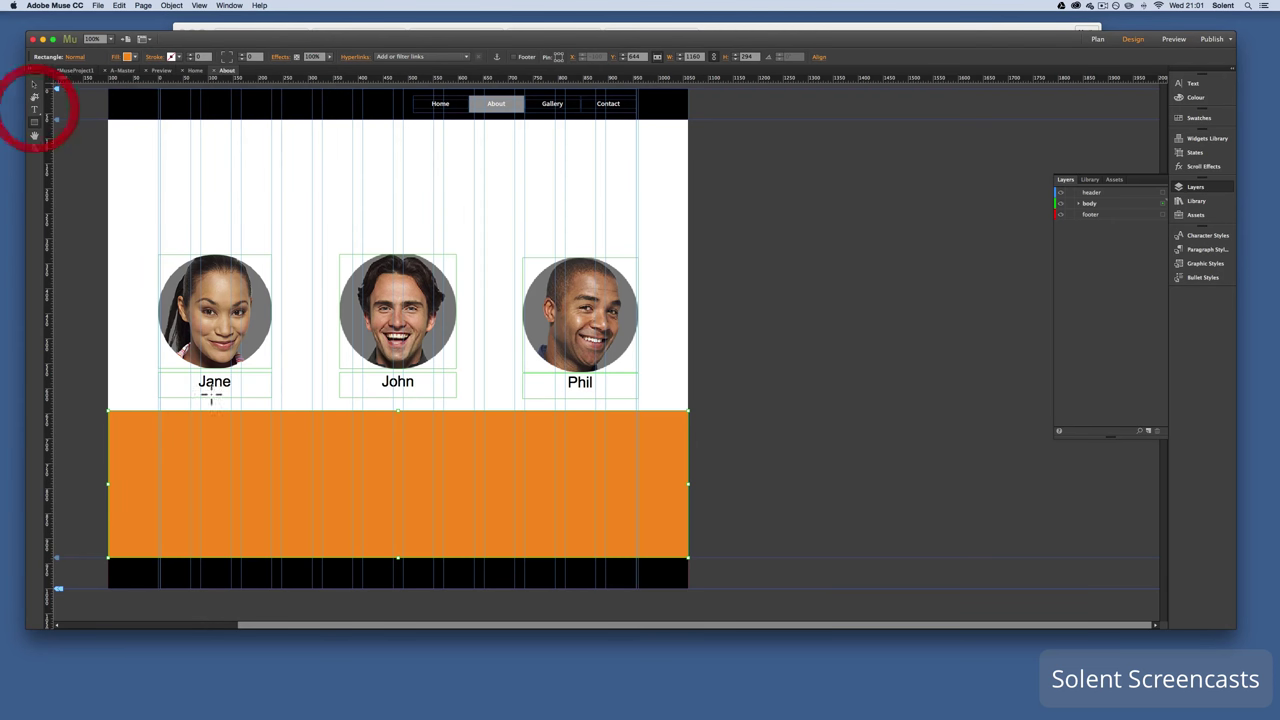
pyautogui.moveTo(190, 422); pyautogui.dragTo(605, 543)
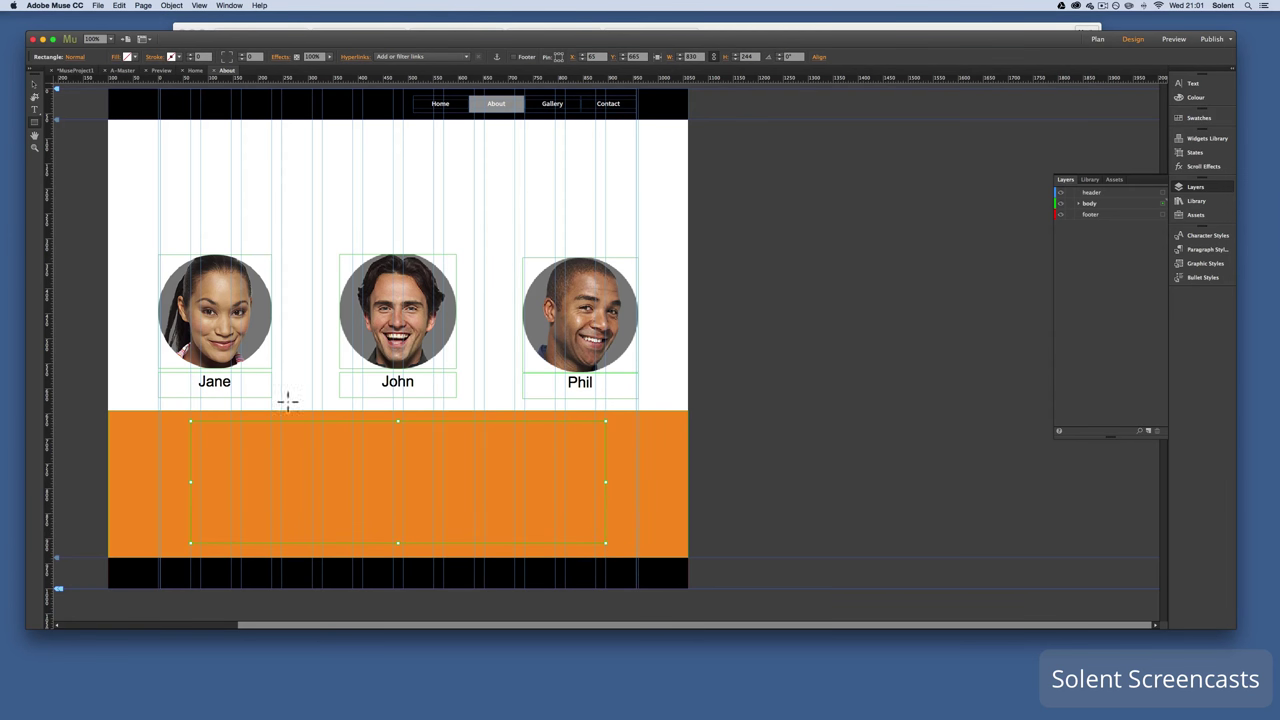
pyautogui.click(237, 460)
pyautogui.click(34, 109)
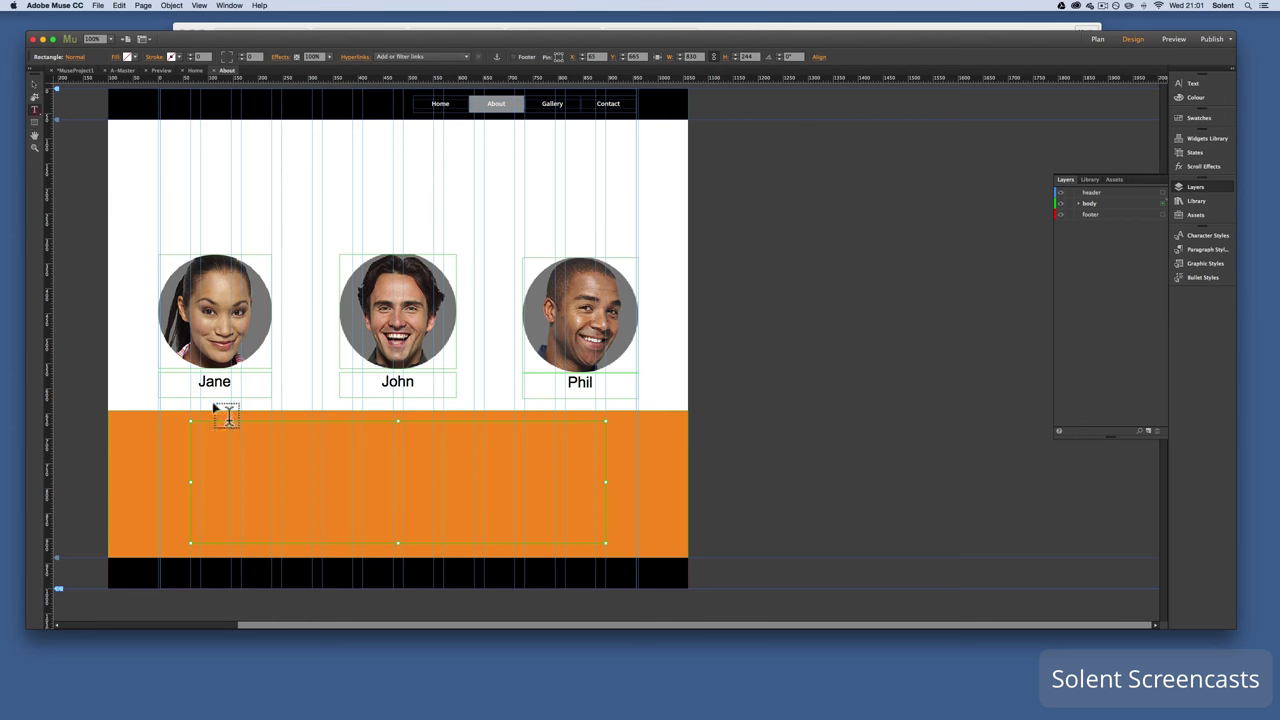
pyautogui.click(221, 454)
pyautogui.press('Escape')
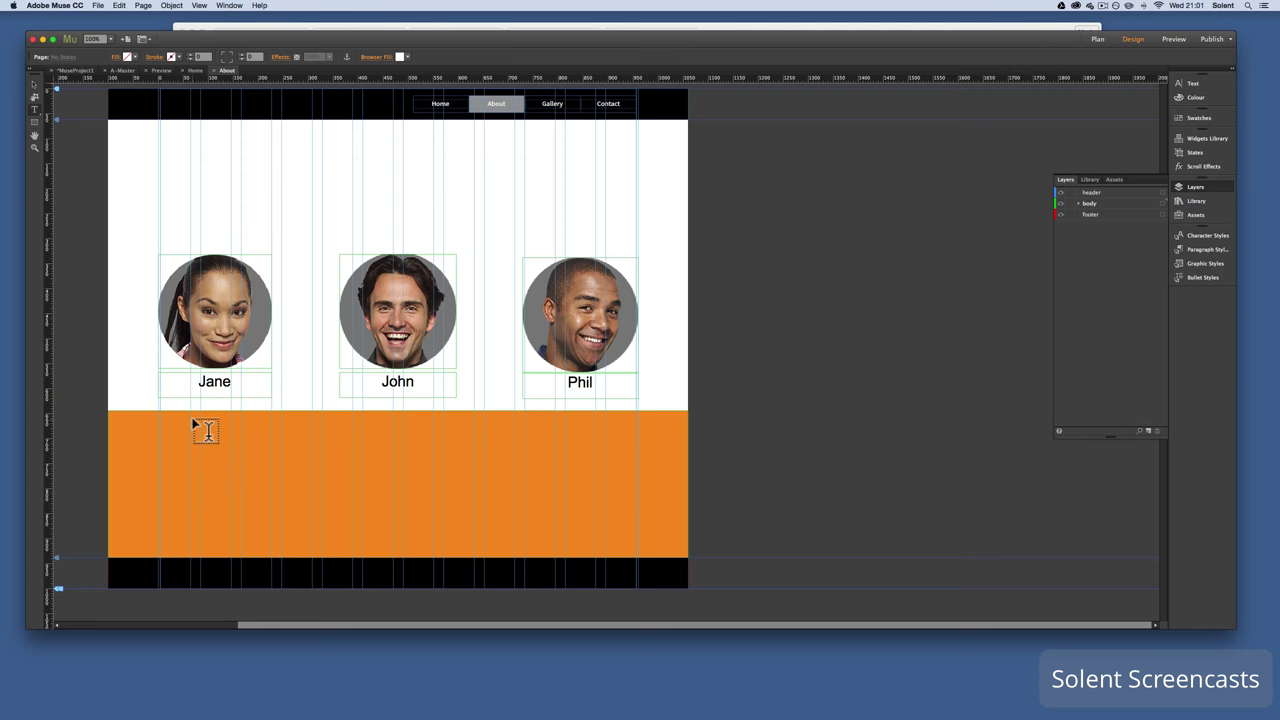
# Add a text frame about 830 px wide with Lorem ipsum text over the orange rectangle and set its font size to 20
pyautogui.moveTo(190, 418); pyautogui.dragTo(606, 530)
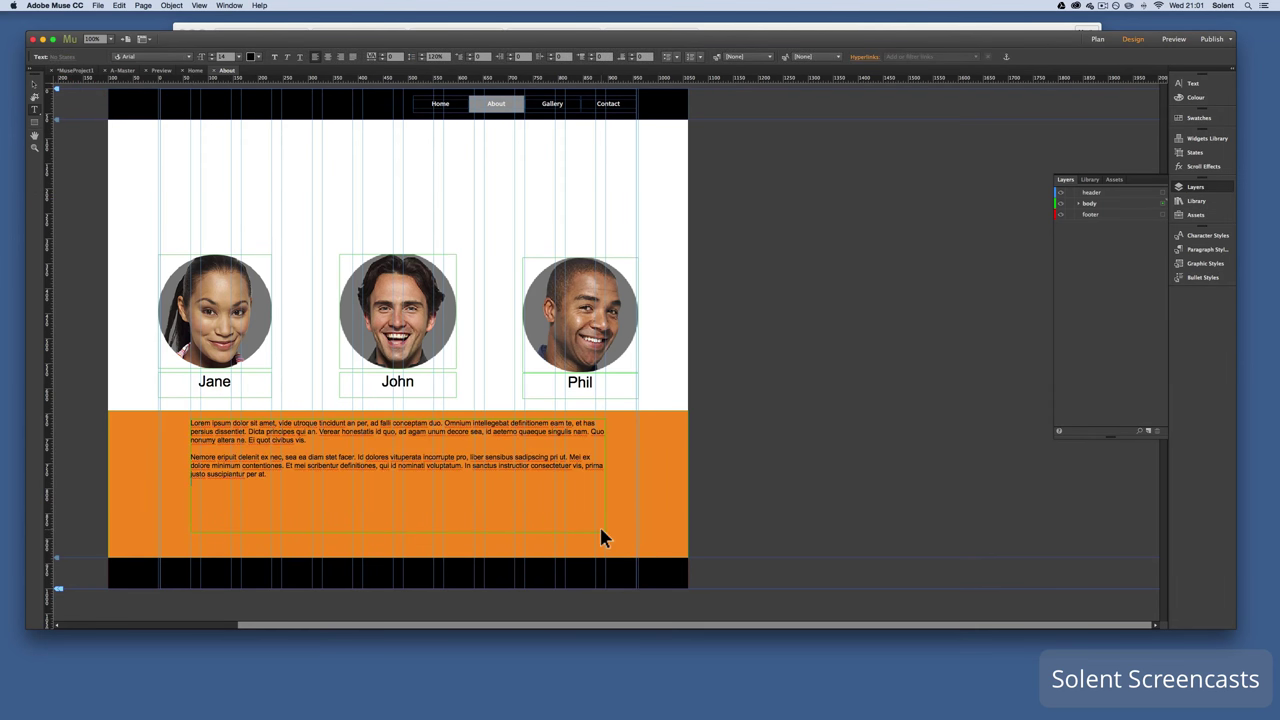
pyautogui.moveTo(287, 475); pyautogui.dragTo(151, 408)
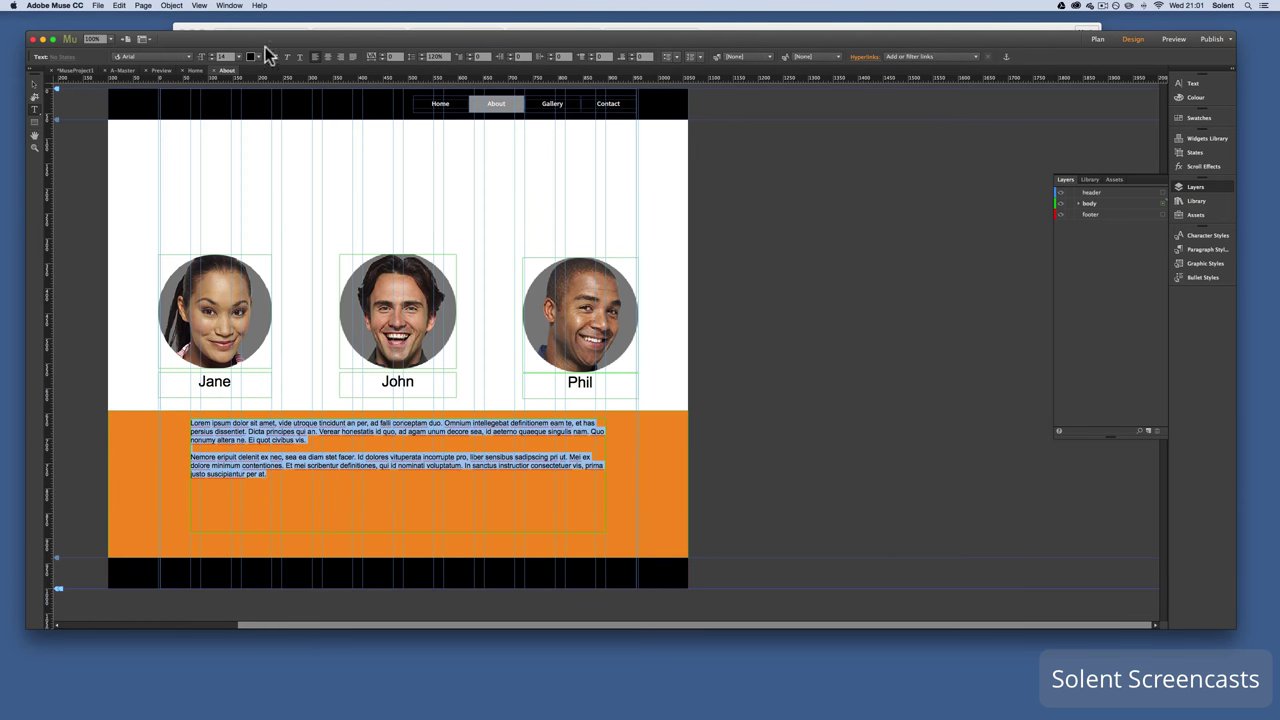
pyautogui.click(245, 57)
pyautogui.click(253, 158)
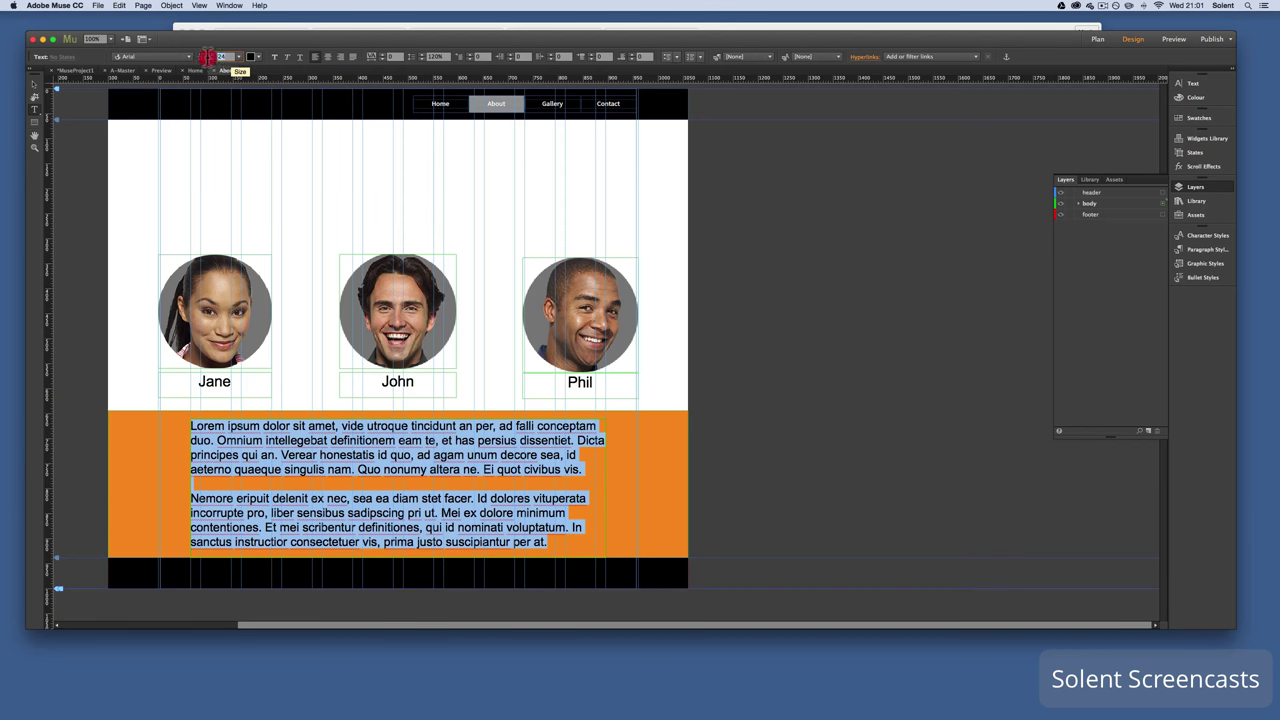
pyautogui.click(224, 57)
pyautogui.write('20')
pyautogui.press('Return')
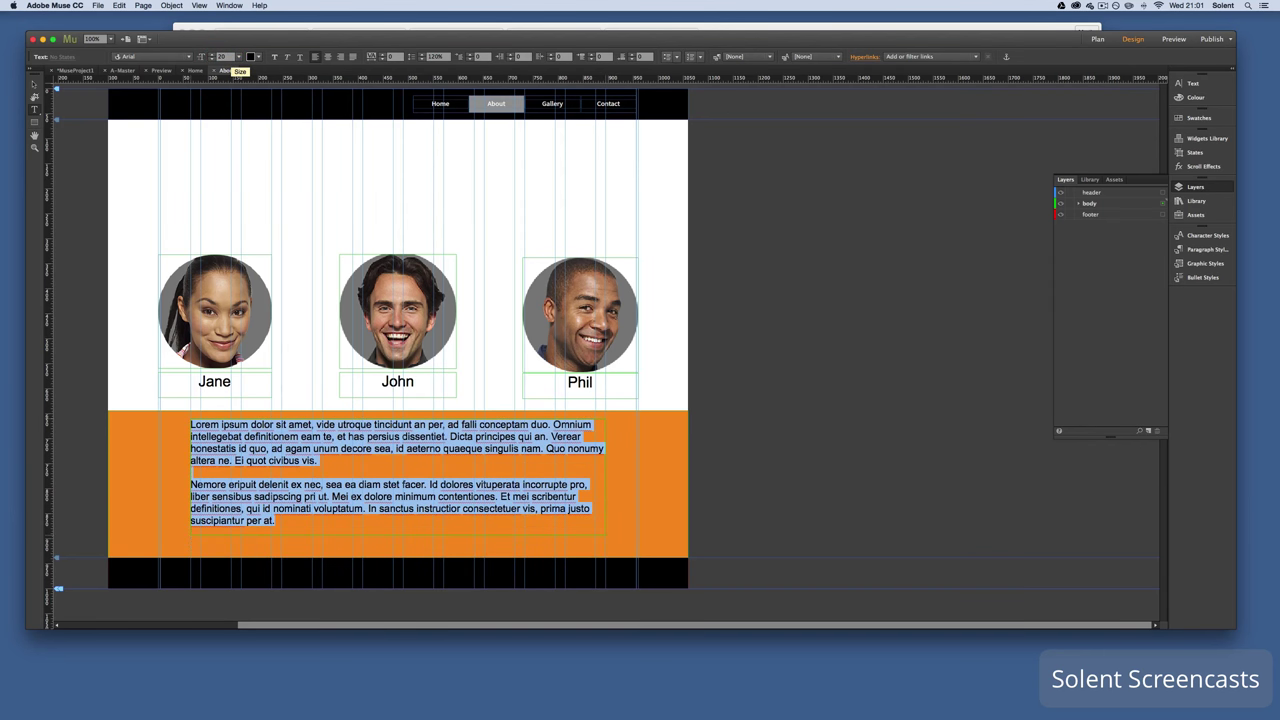
pyautogui.click(791, 255)
# Move the three face images together with their name captions up to Y 150
pyautogui.click(33, 88)
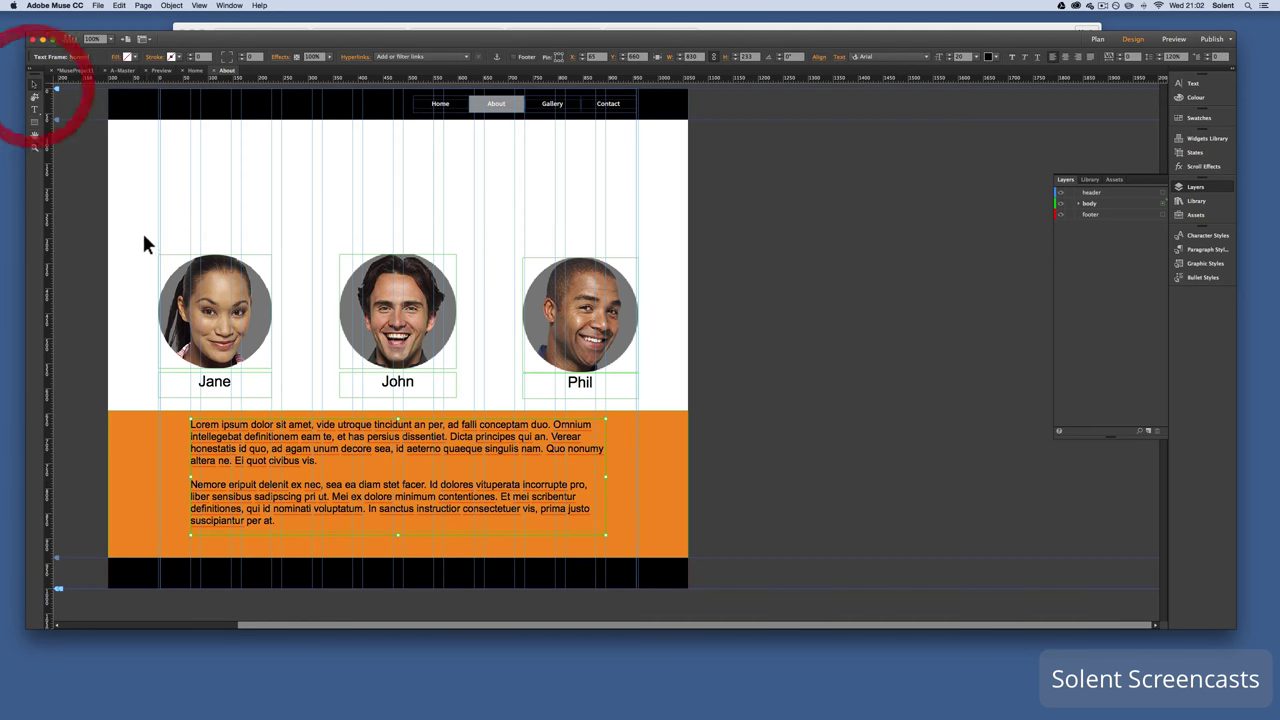
pyautogui.moveTo(142, 230); pyautogui.dragTo(648, 404)
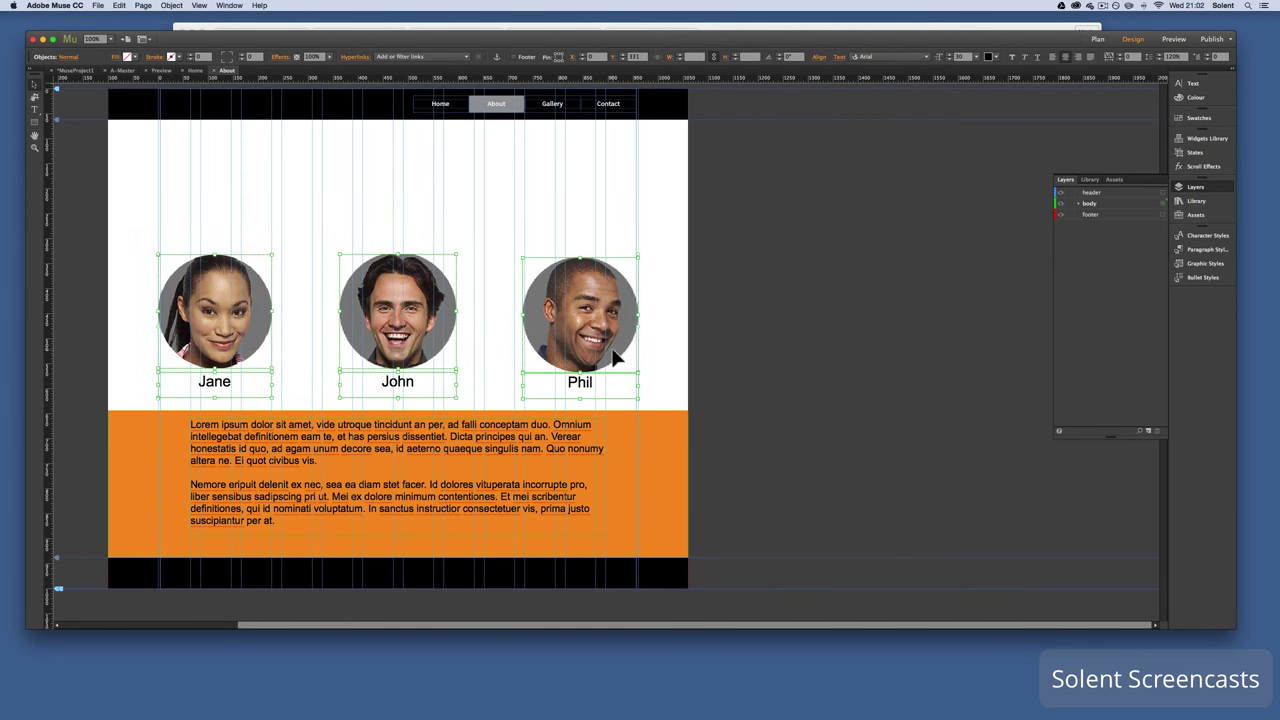
pyautogui.moveTo(614, 357); pyautogui.dragTo(615, 263)
# Move the orange rectangle and its text up towards the captions and extend the rectangle's top edge to a height of 312 px
pyautogui.click(588, 462)
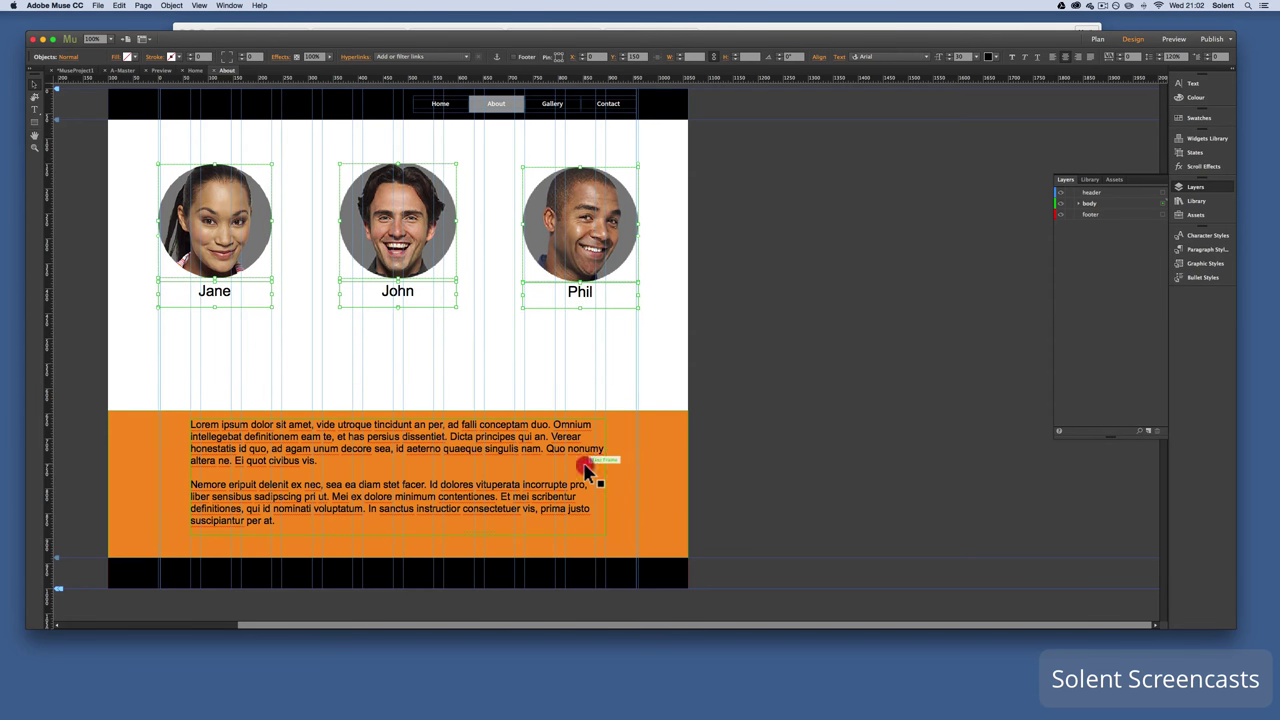
pyautogui.moveTo(646, 476); pyautogui.dragTo(646, 420)
pyautogui.click(777, 420)
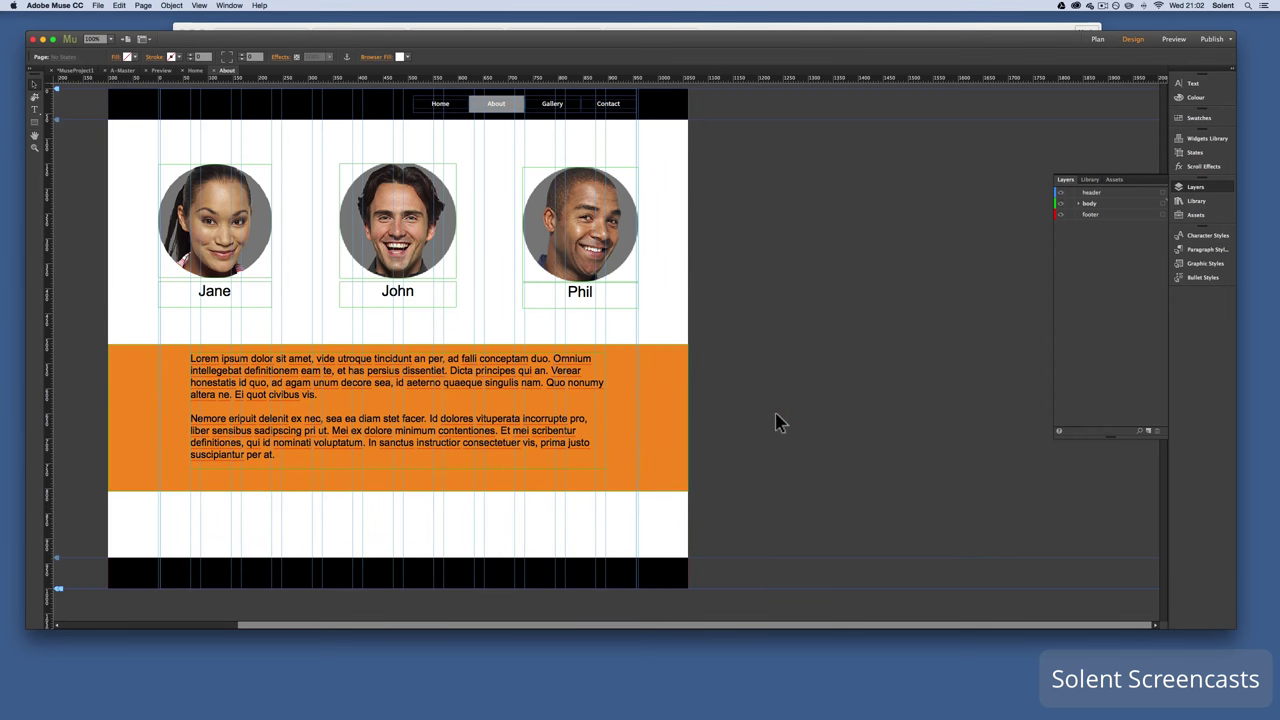
pyautogui.click(402, 352)
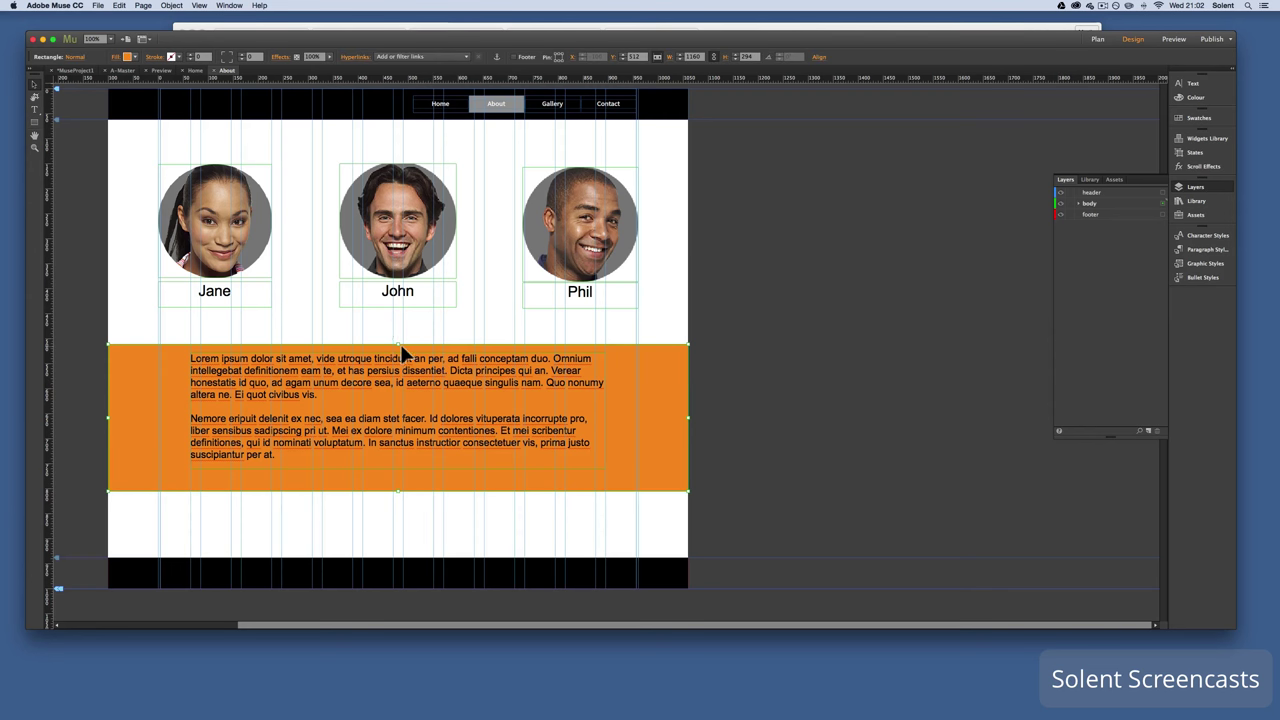
pyautogui.moveTo(397, 343); pyautogui.dragTo(397, 335)
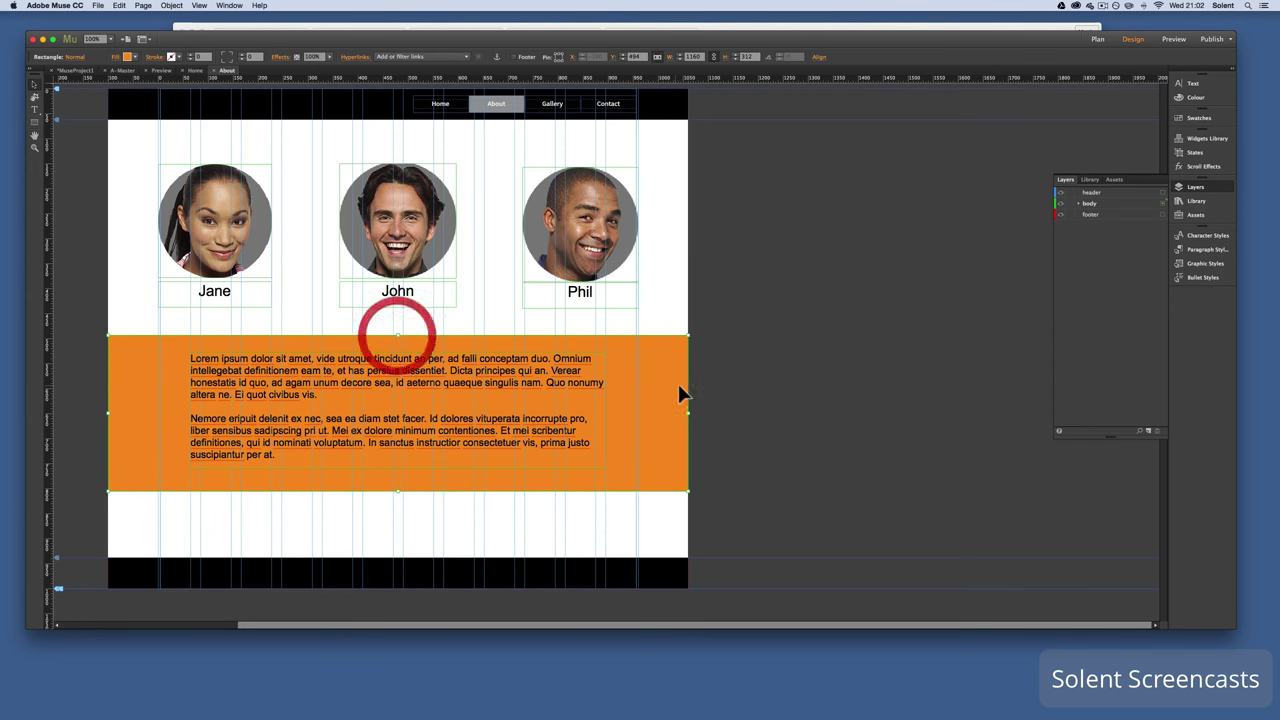
pyautogui.click(731, 399)
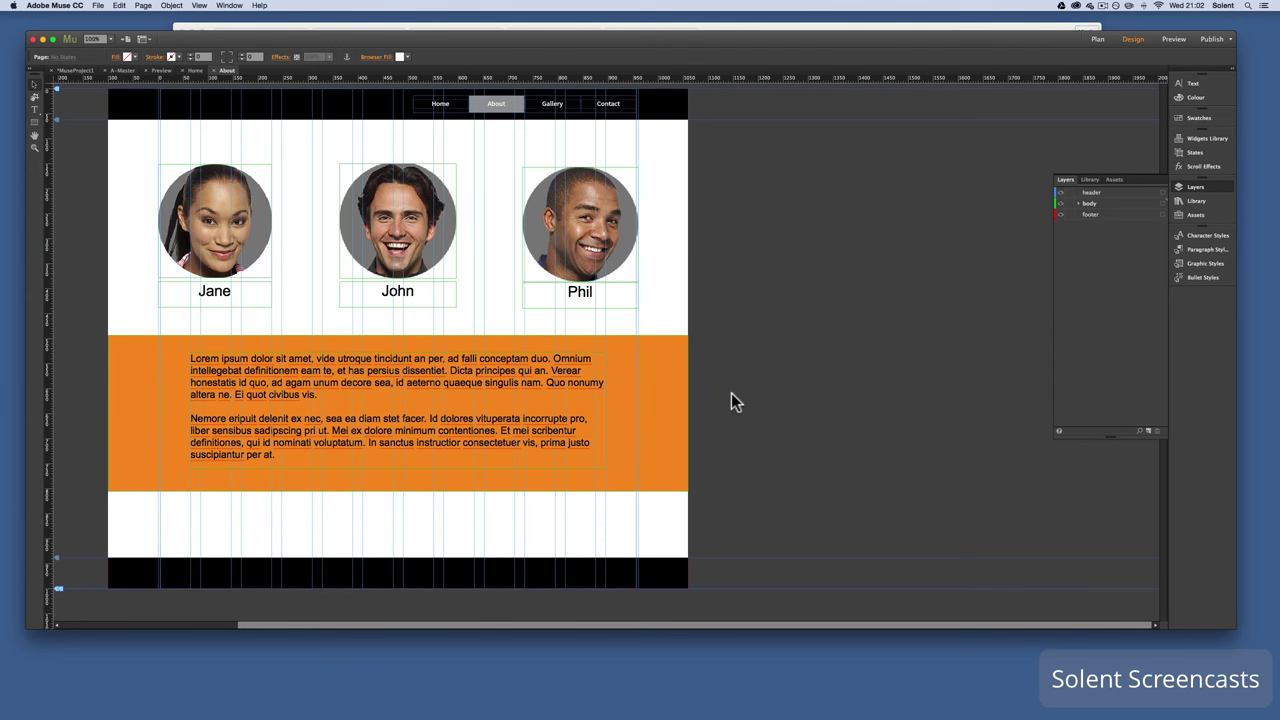
# Open the Gallery page and import ImageBlock_1.jpg to ImageBlock_4.jpg from the ImagBlockImagesMuse folder for placing
pyautogui.click(82, 74)
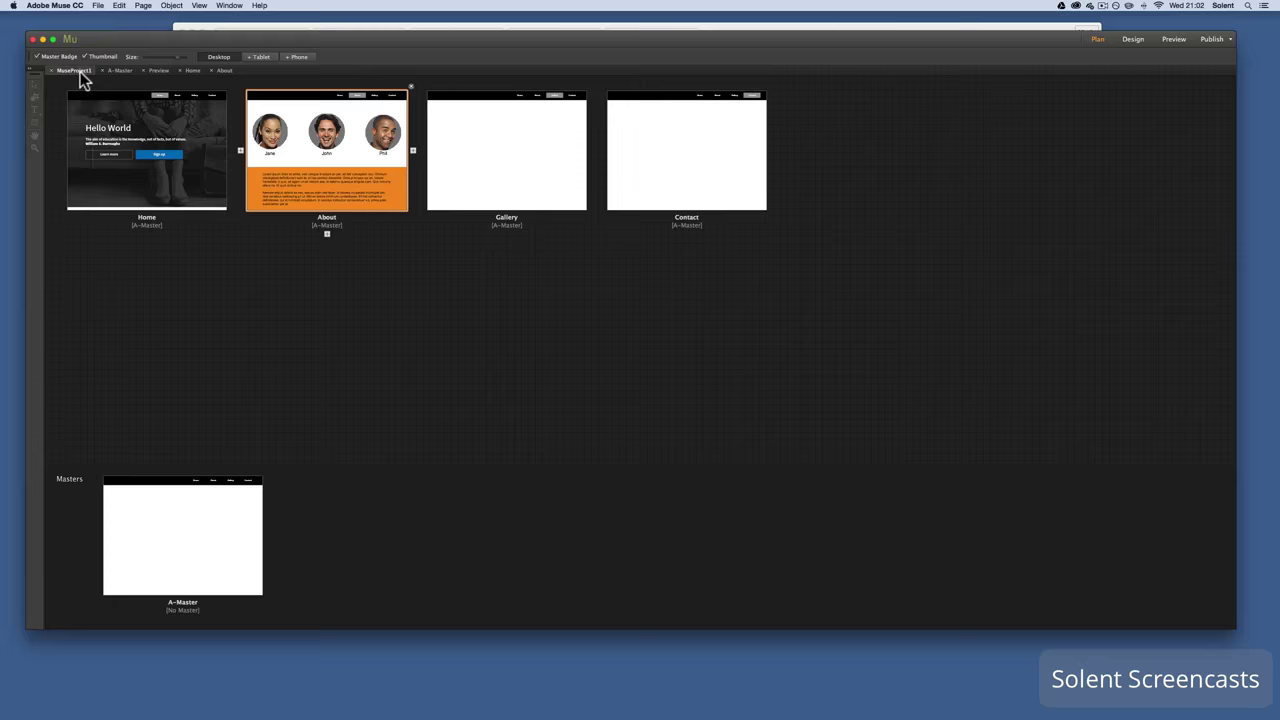
pyautogui.doubleClick(502, 175)
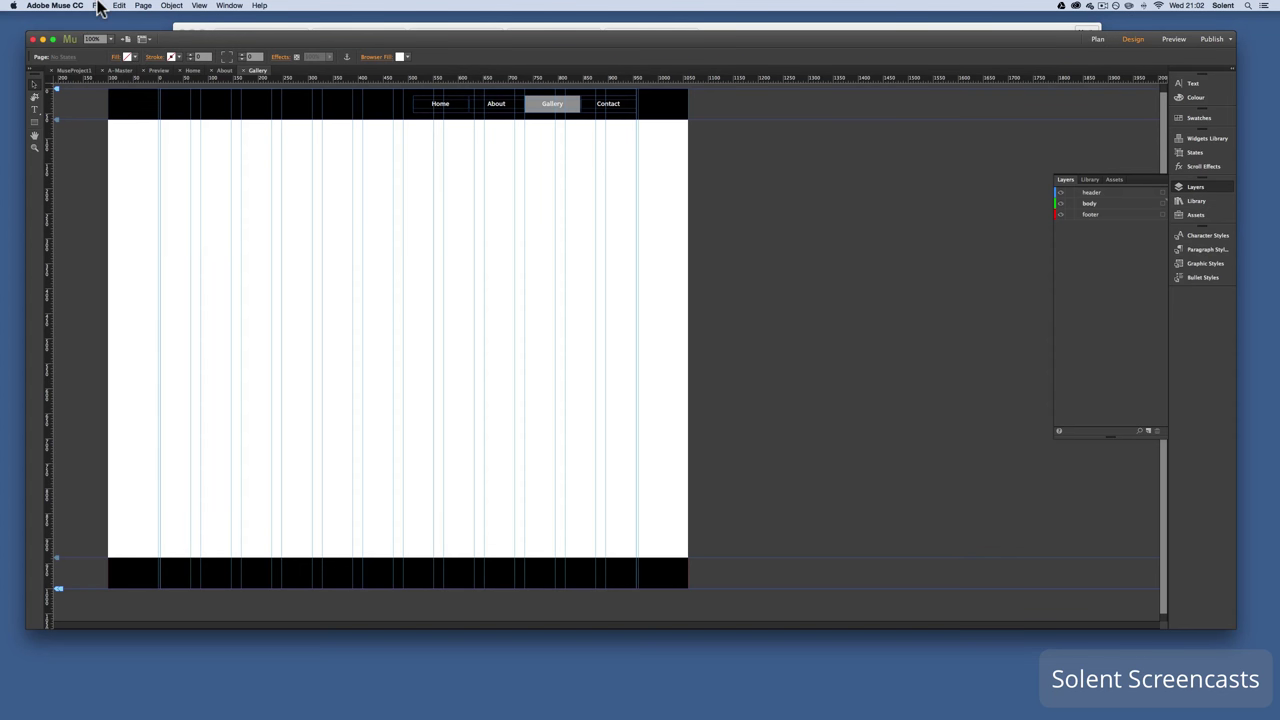
pyautogui.click(97, 6)
pyautogui.click(127, 115)
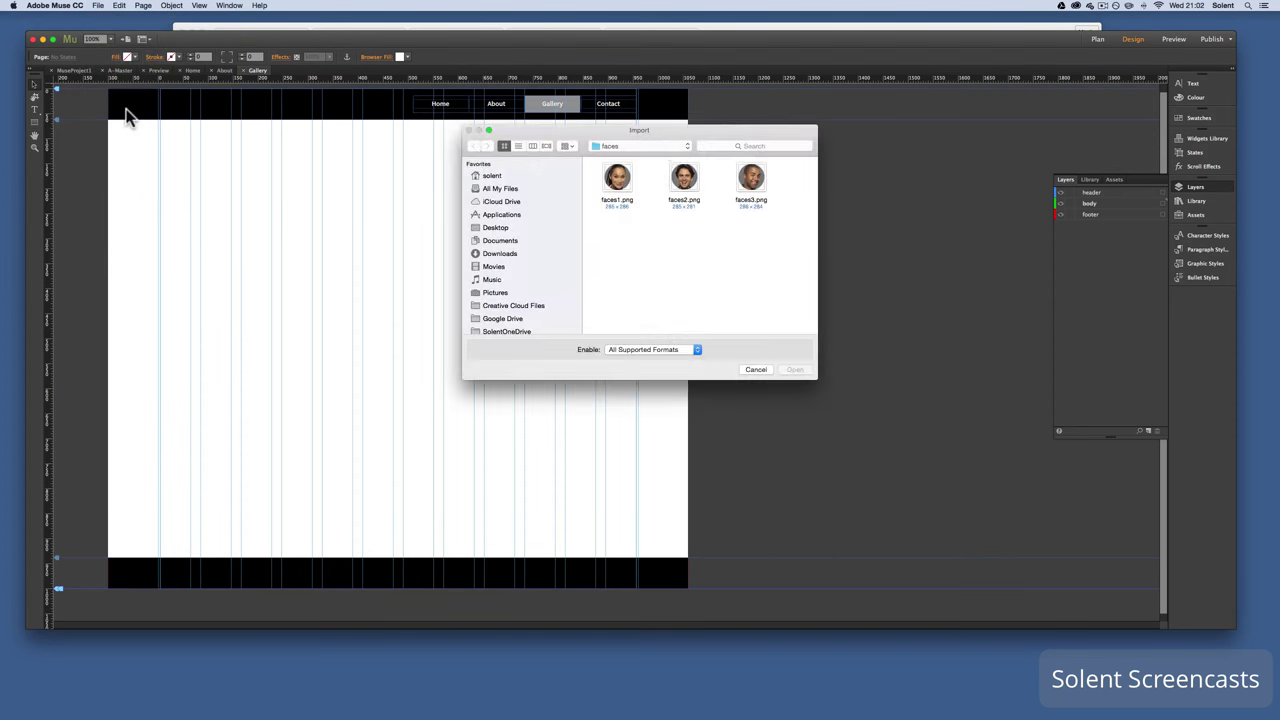
pyautogui.click(685, 146)
pyautogui.click(678, 157)
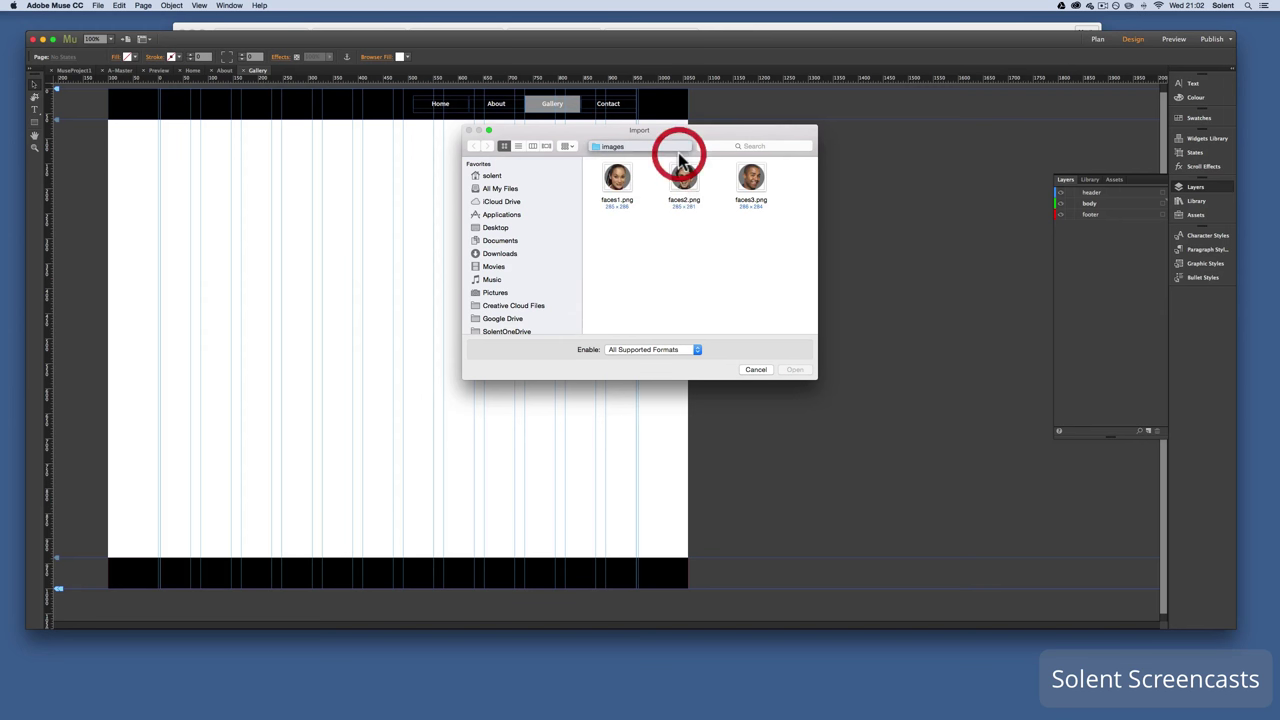
pyautogui.doubleClick(776, 190)
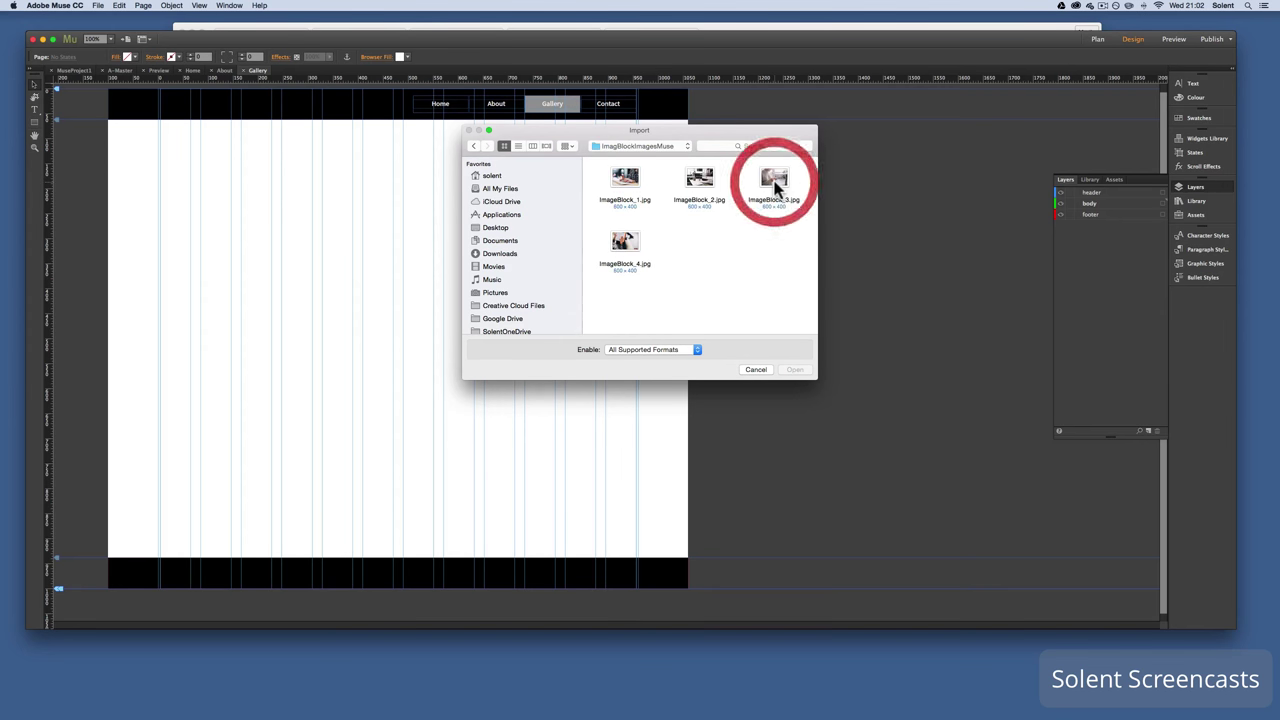
pyautogui.click(625, 185)
pyautogui.keyDown('shift'); pyautogui.click(699, 185); pyautogui.keyUp('shift')
pyautogui.keyDown('shift'); pyautogui.click(772, 185); pyautogui.keyUp('shift')
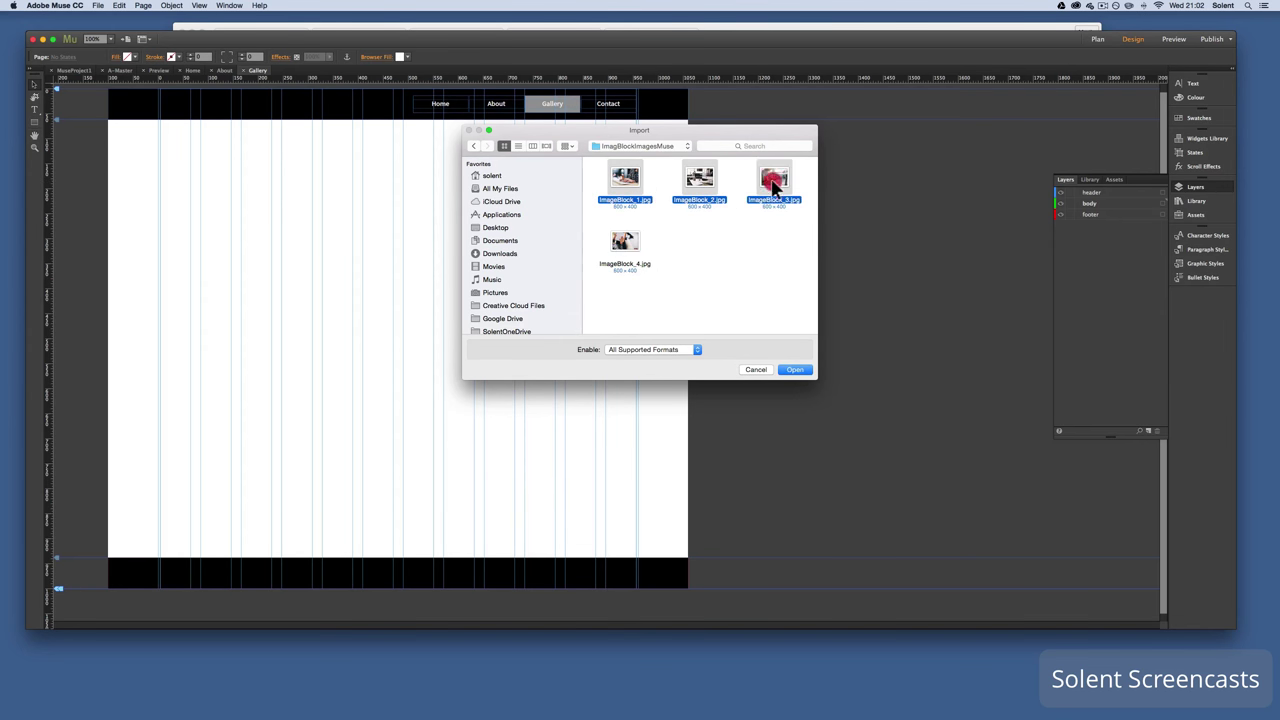
pyautogui.keyDown('shift'); pyautogui.click(625, 242); pyautogui.keyUp('shift')
pyautogui.click(794, 369)
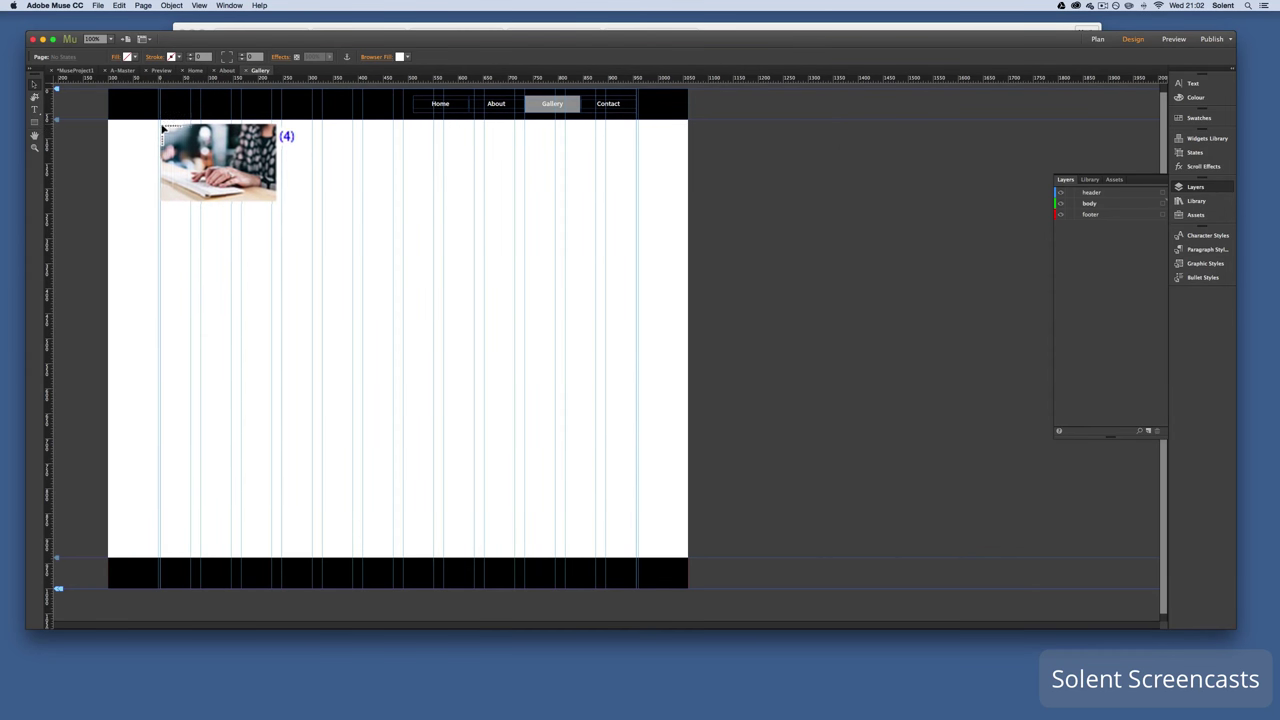
# Place the four images in a two-by-two grid within the page columns, each about 470 px wide
pyautogui.moveTo(161, 133); pyautogui.dragTo(394, 252)
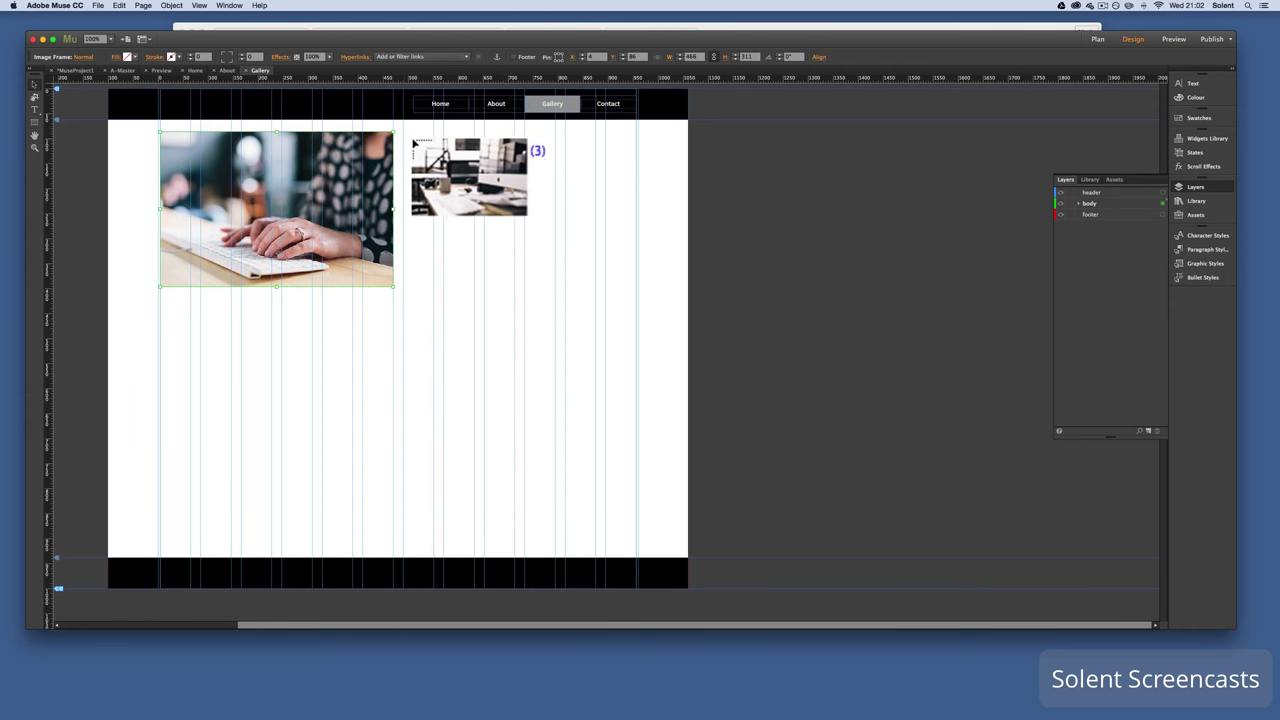
pyautogui.moveTo(404, 133); pyautogui.dragTo(600, 288)
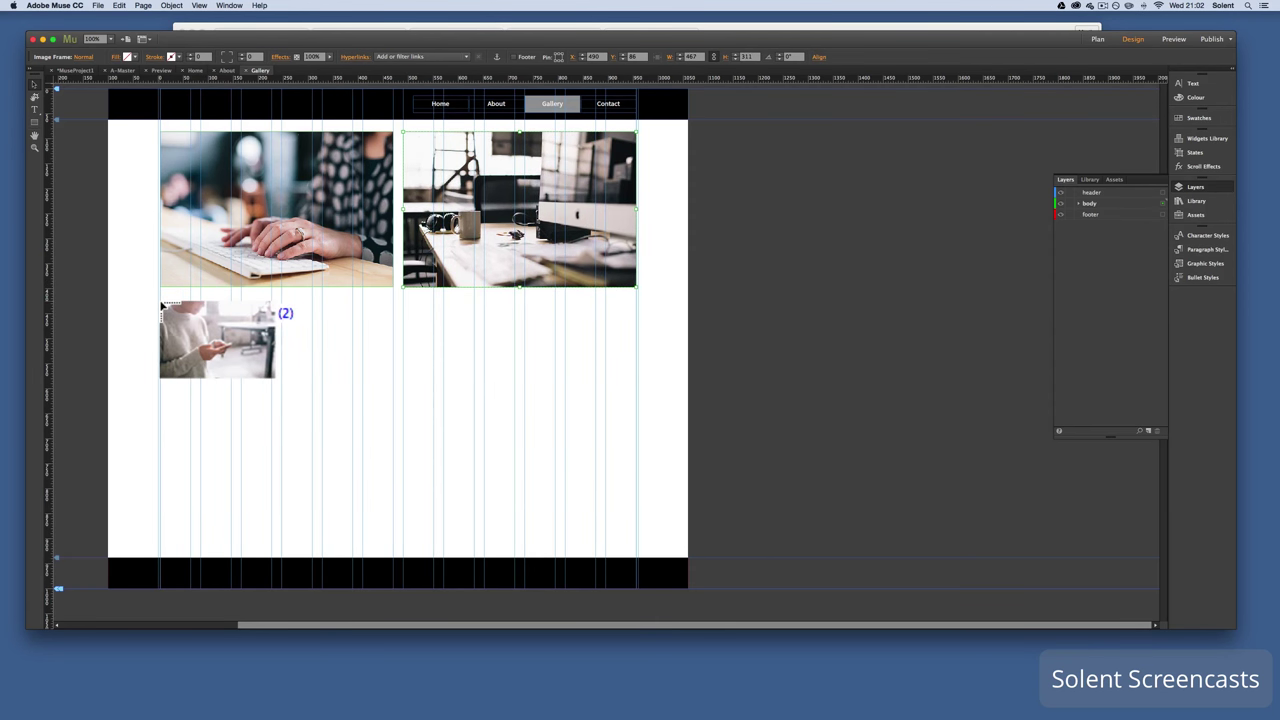
pyautogui.moveTo(168, 305); pyautogui.dragTo(390, 411)
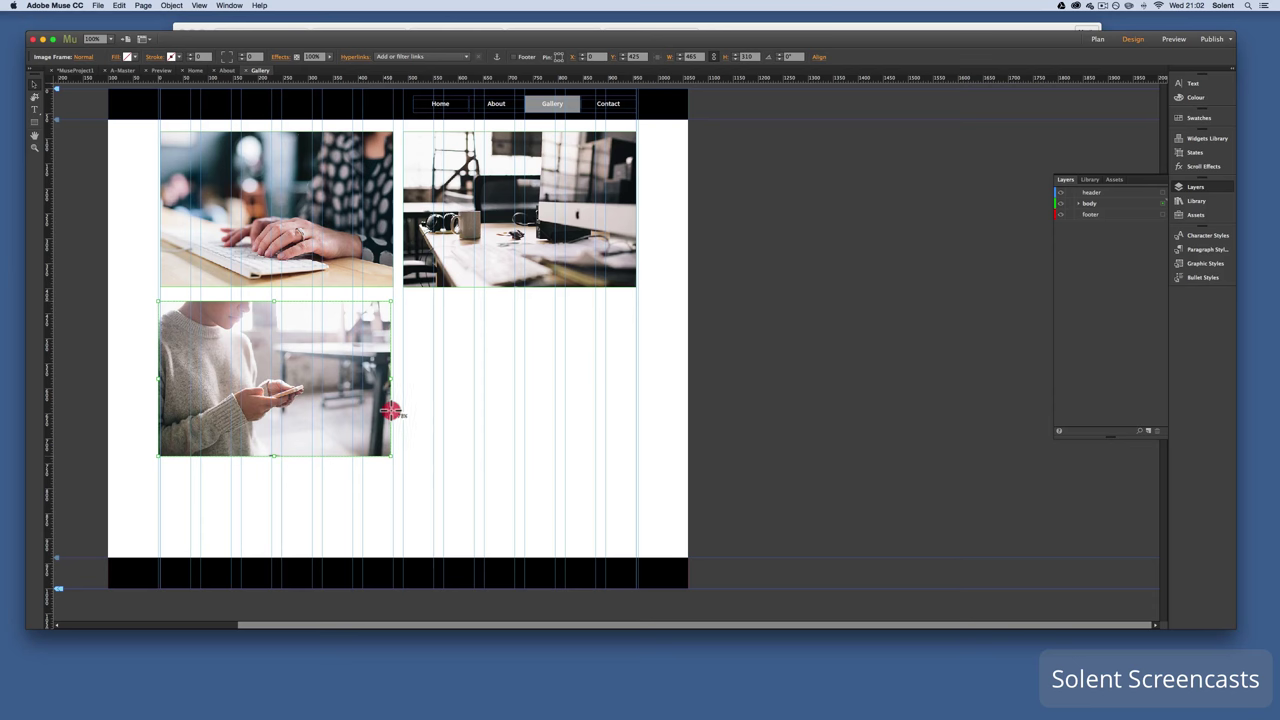
pyautogui.click(390, 411)
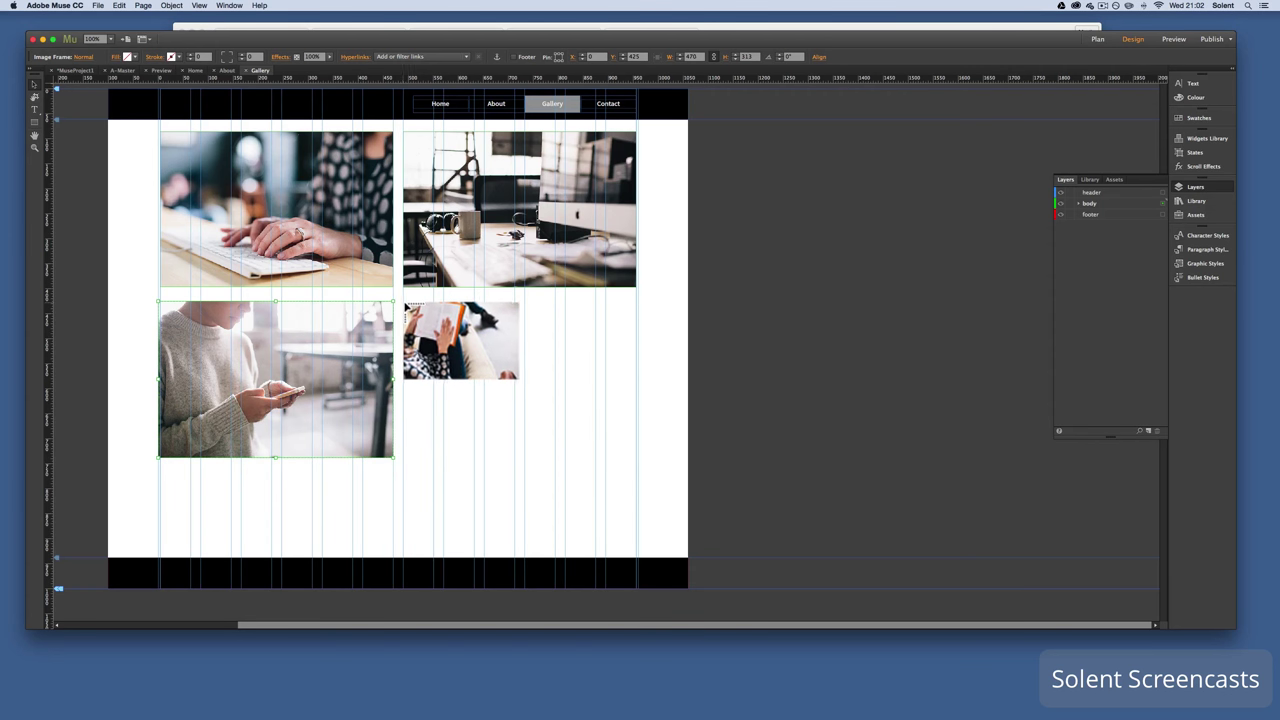
pyautogui.moveTo(514, 380); pyautogui.dragTo(601, 461)
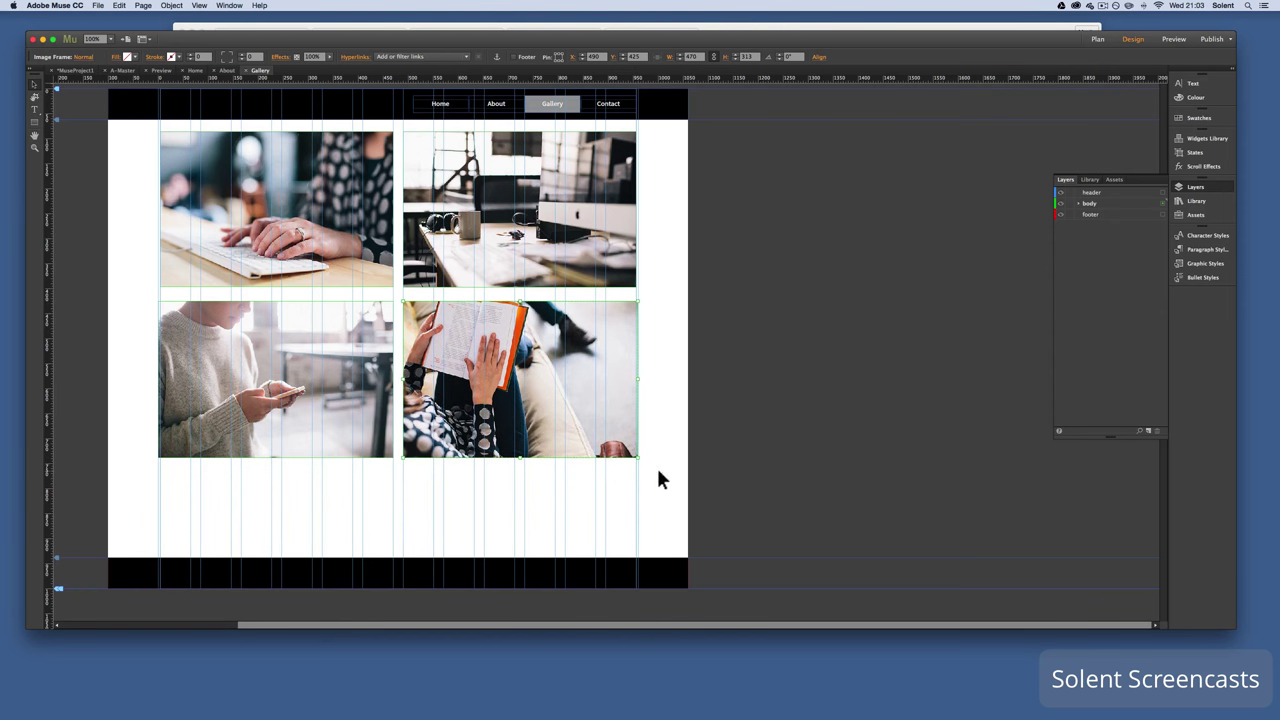
# Select all four gallery images and nudge them down together to Y 105
pyautogui.click(659, 474)
pyautogui.click(595, 420)
pyautogui.moveTo(635, 302); pyautogui.dragTo(633, 303)
pyautogui.keyDown('shift'); pyautogui.click(272, 226); pyautogui.keyUp('shift')
pyautogui.keyDown('shift'); pyautogui.click(522, 268); pyautogui.keyUp('shift')
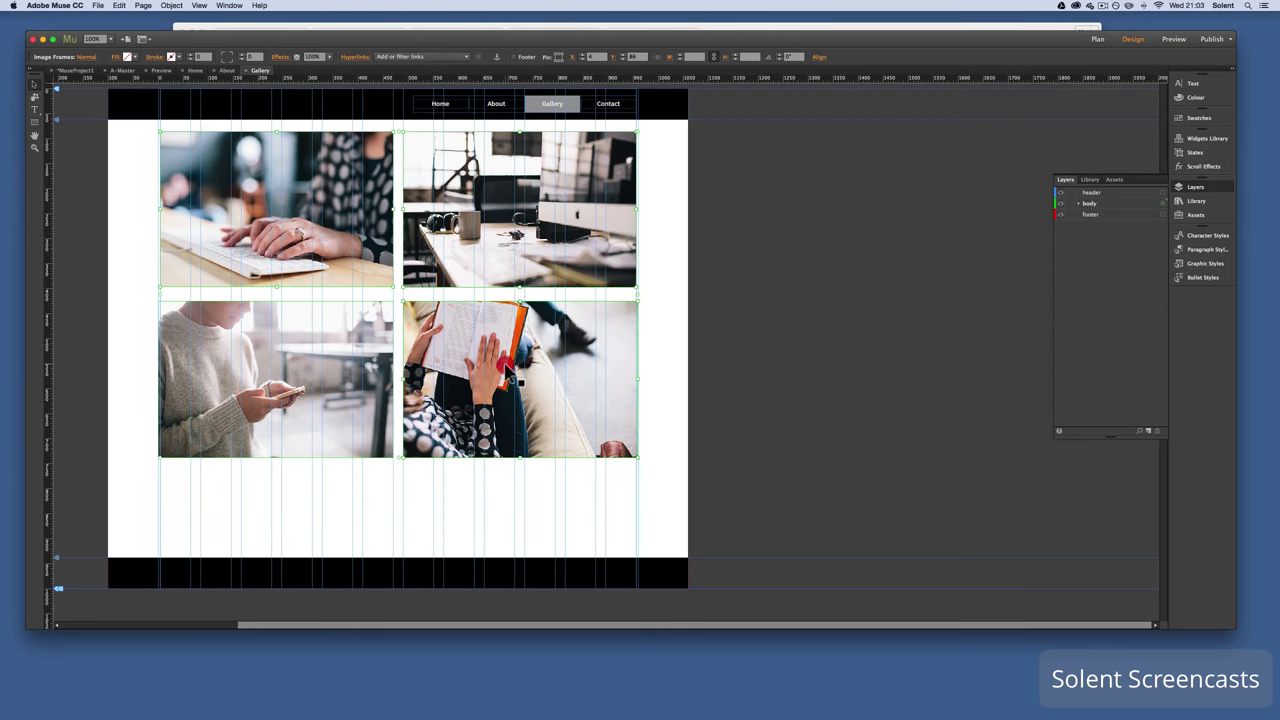
pyautogui.keyDown('shift'); pyautogui.click(374, 386); pyautogui.keyUp('shift')
pyautogui.press('Down')
pyautogui.press('Down')
pyautogui.press('Down')
pyautogui.press('Down')
pyautogui.press('Down')
pyautogui.press('Down')
pyautogui.press('Down')
pyautogui.press('Down')
pyautogui.press('Down')
pyautogui.press('Down')
pyautogui.press('Down')
pyautogui.press('Down')
pyautogui.press('Down')
pyautogui.press('Down')
pyautogui.press('Down')
pyautogui.press('Down')
pyautogui.press('Down')
pyautogui.press('Down')
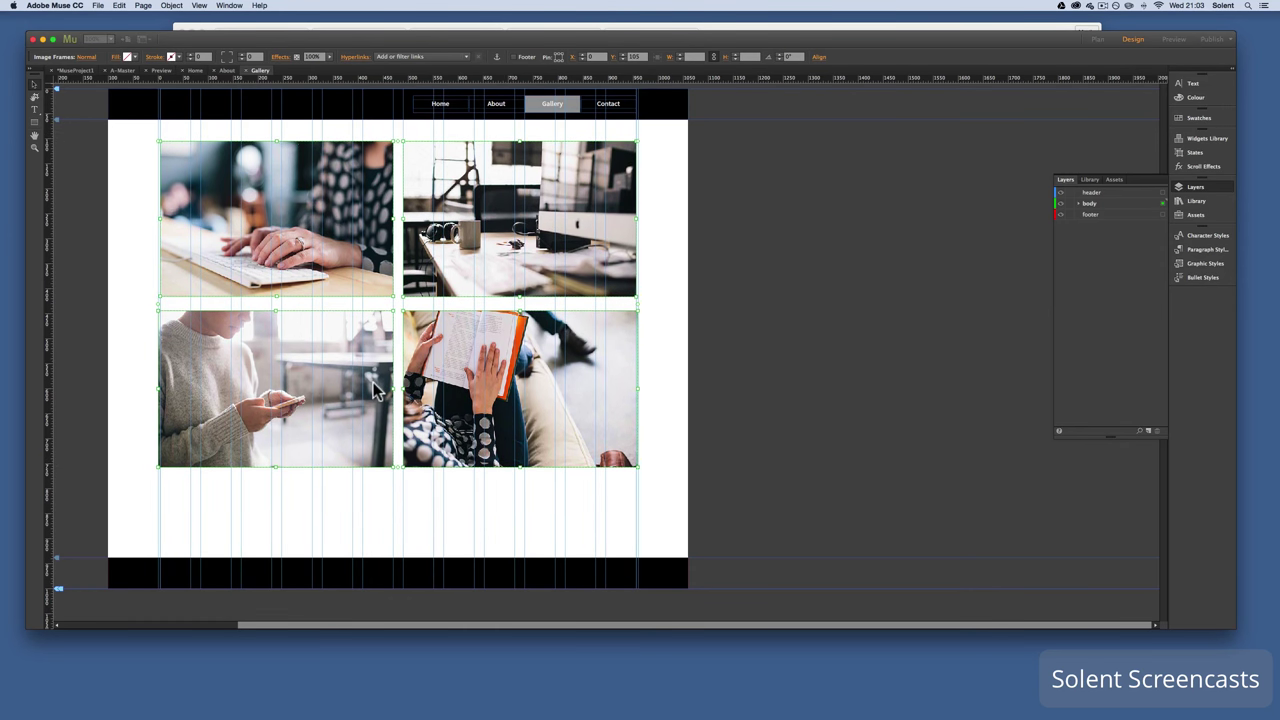
# Open the Contact page and add a Simple Contact form widget to its body area
pyautogui.click(78, 72)
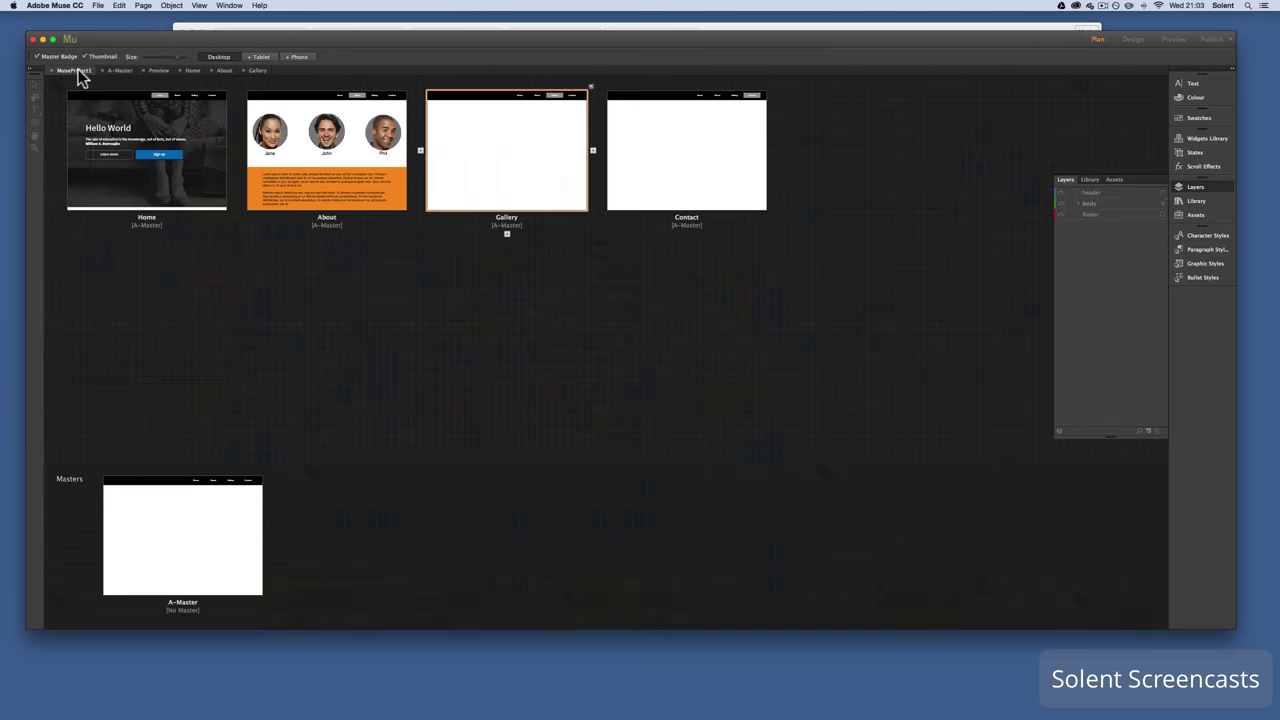
pyautogui.doubleClick(709, 183)
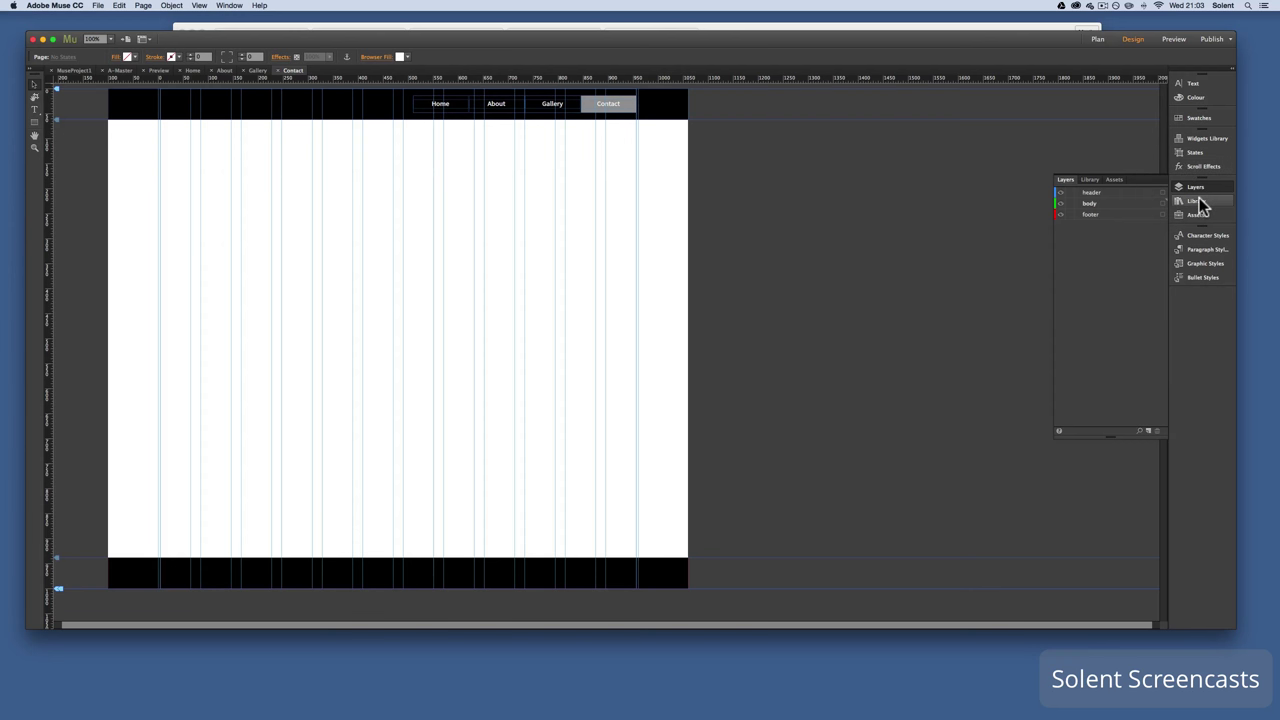
pyautogui.click(1188, 142)
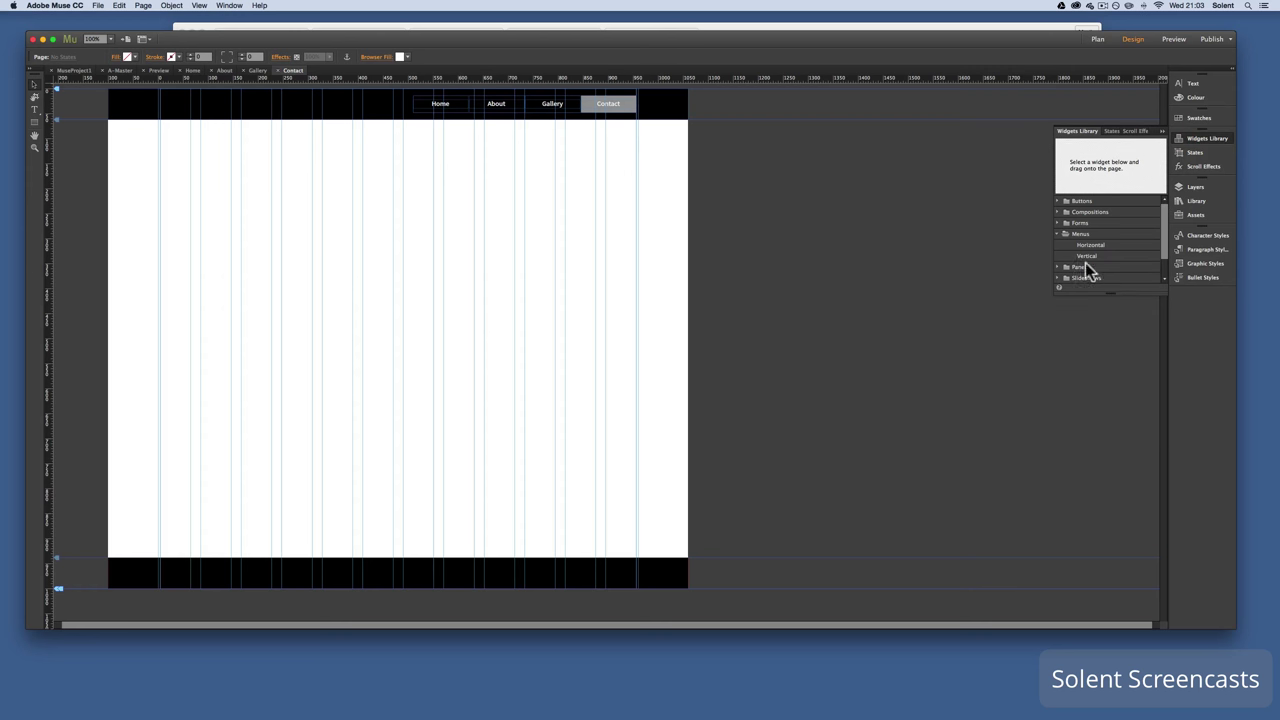
pyautogui.click(1057, 236)
pyautogui.click(1058, 223)
pyautogui.click(1100, 233)
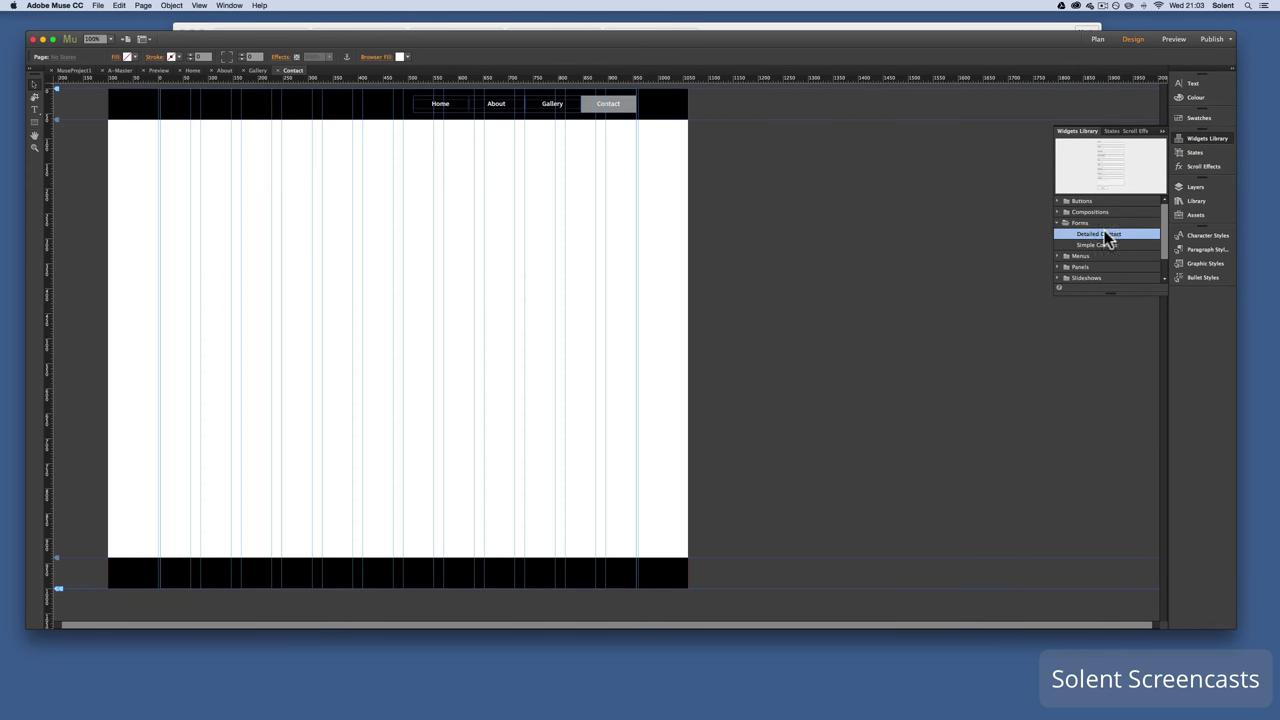
pyautogui.click(1098, 244)
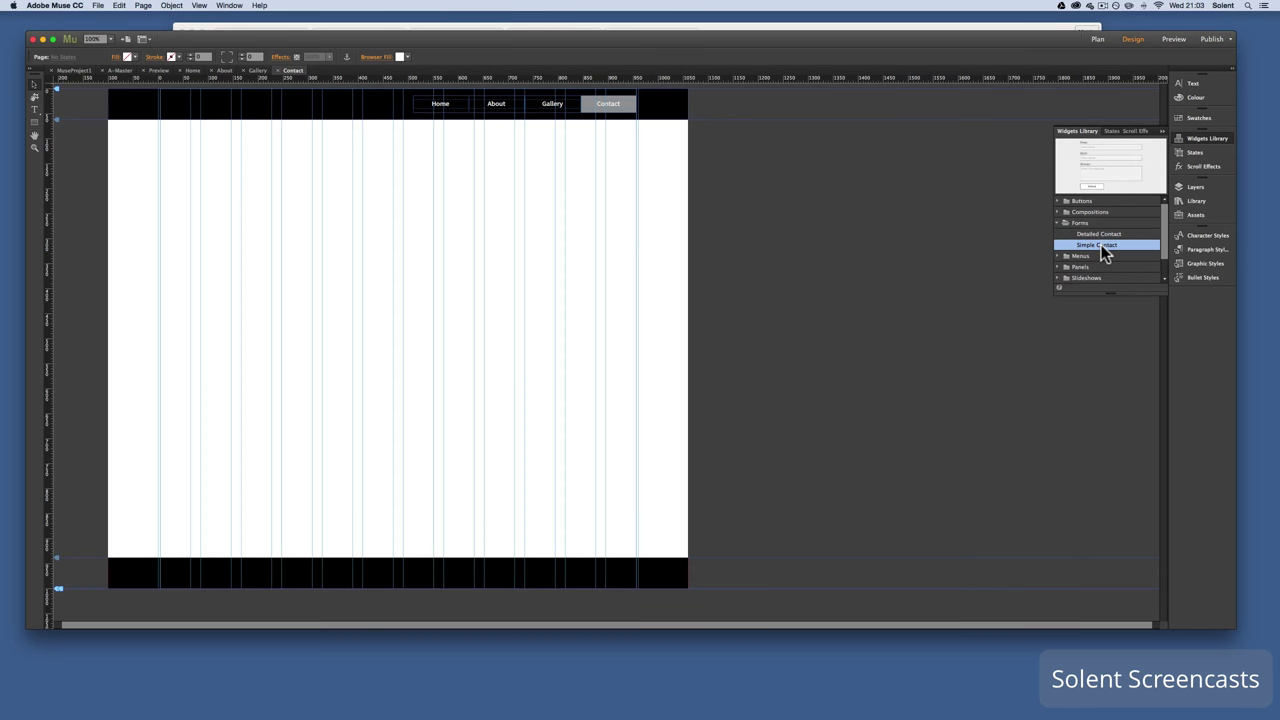
pyautogui.moveTo(1098, 245); pyautogui.dragTo(260, 211)
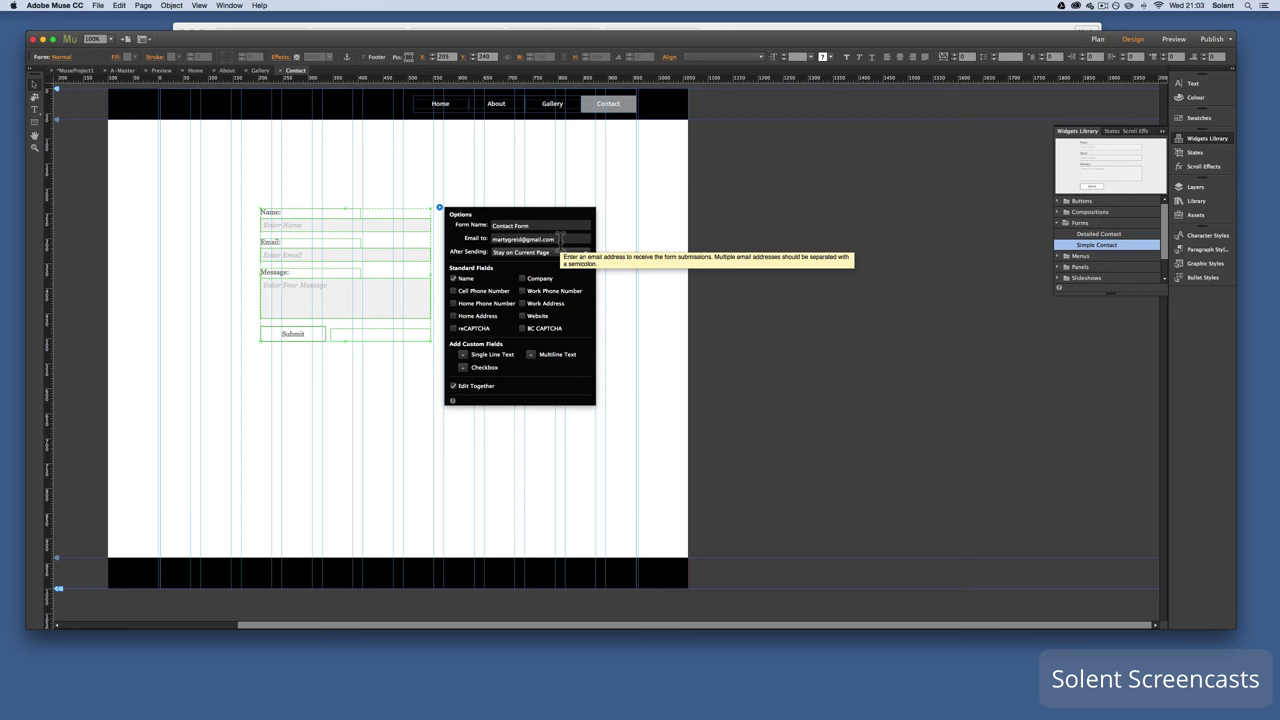
# Try the form's Home Phone Number field and move the contact form to X 146, Y 268
pyautogui.click(453, 302)
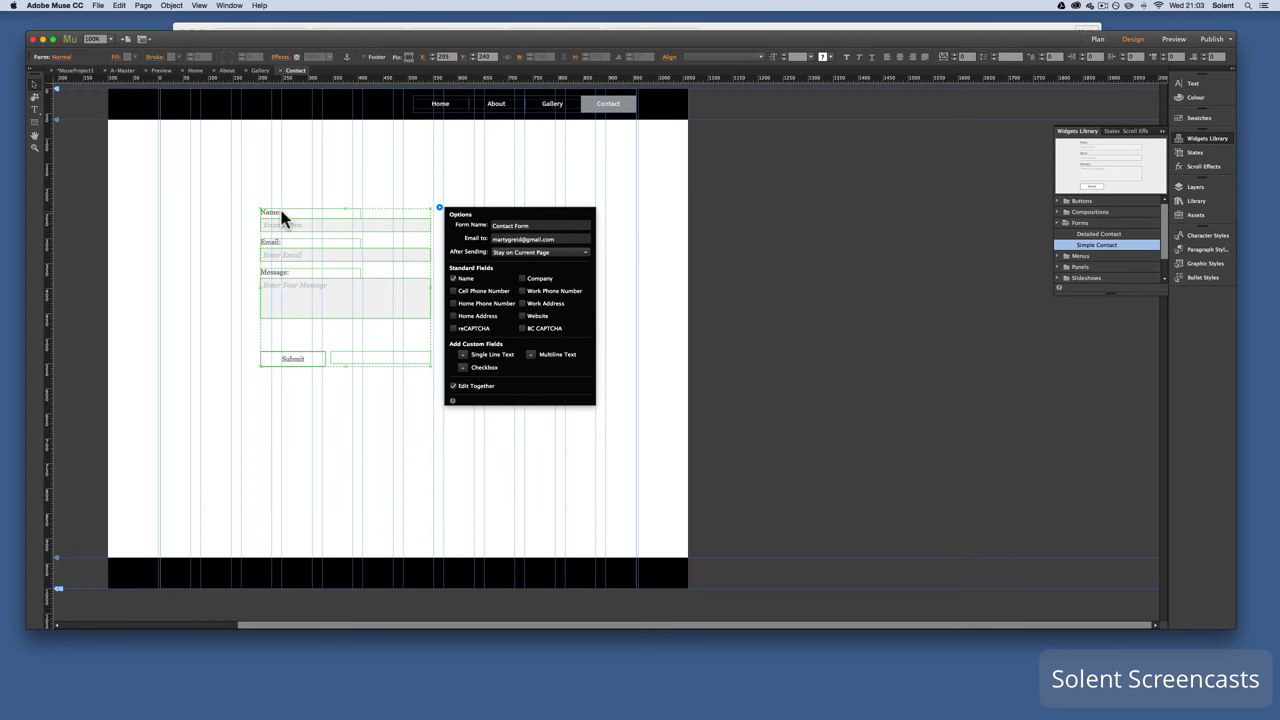
pyautogui.moveTo(281, 212); pyautogui.dragTo(304, 238)
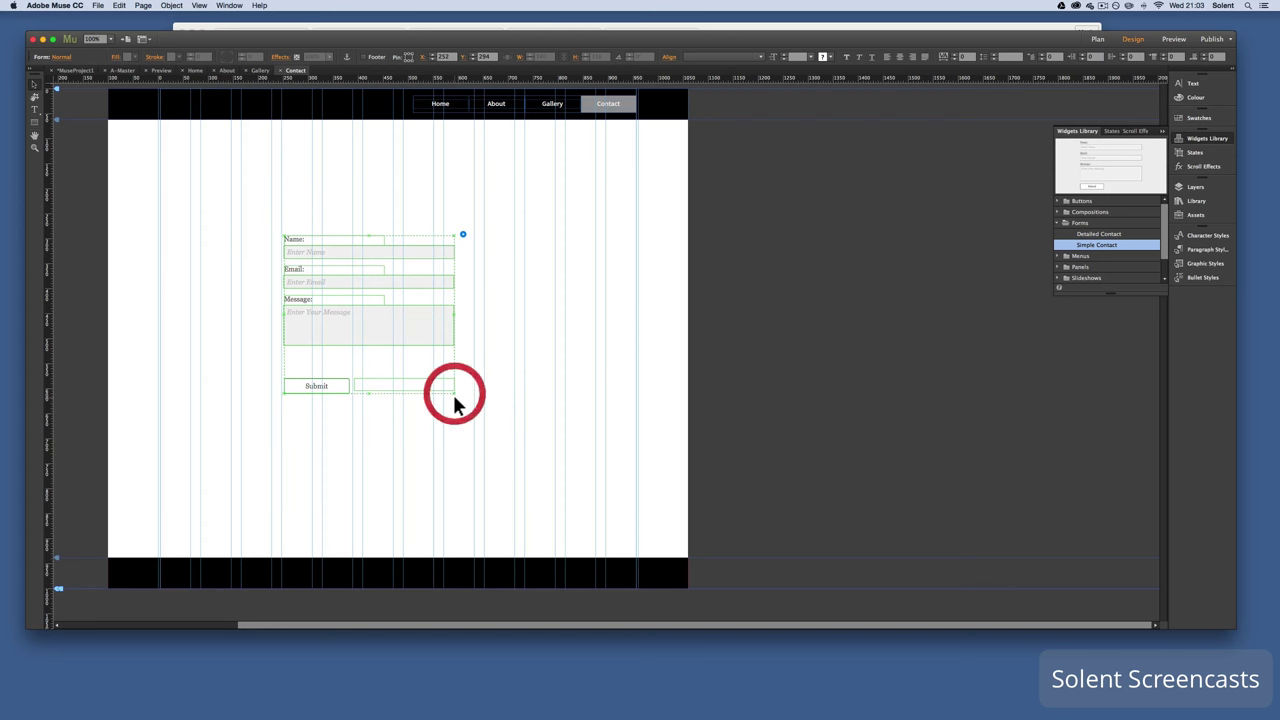
pyautogui.moveTo(394, 337); pyautogui.dragTo(343, 318)
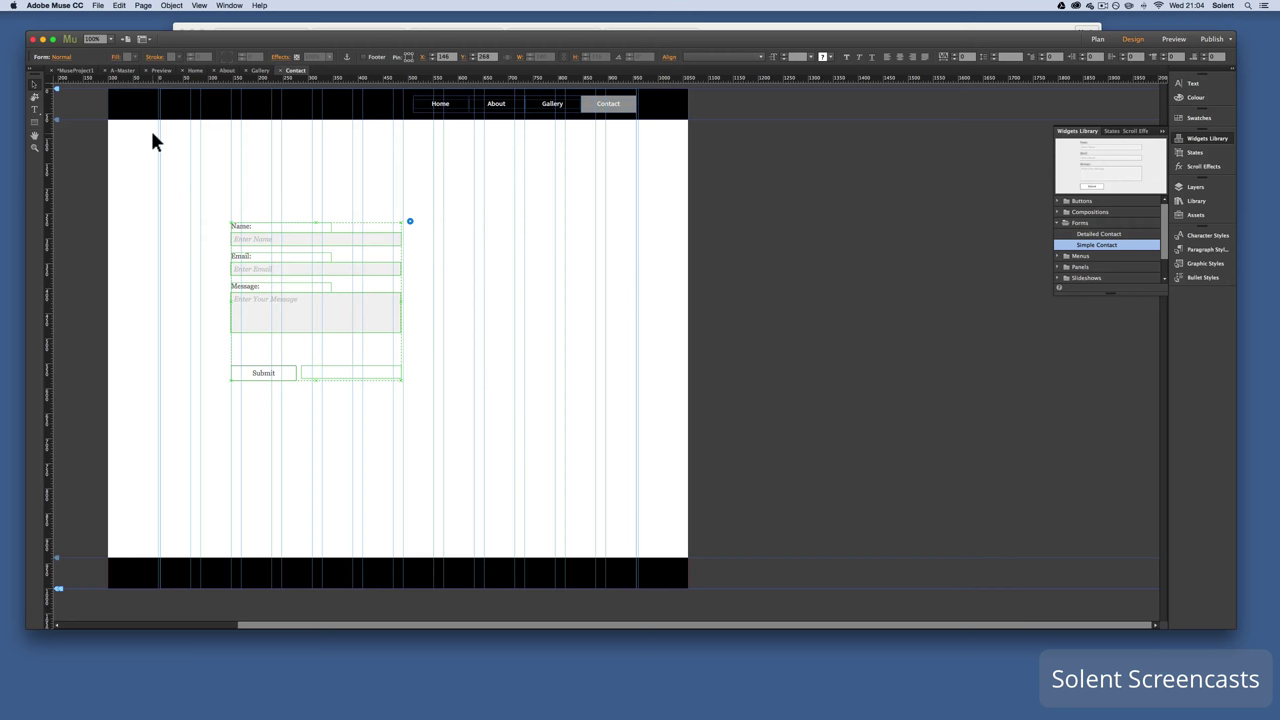
pyautogui.hscroll(-1, 155, 134)
pyautogui.hscroll(-2, 155, 134)
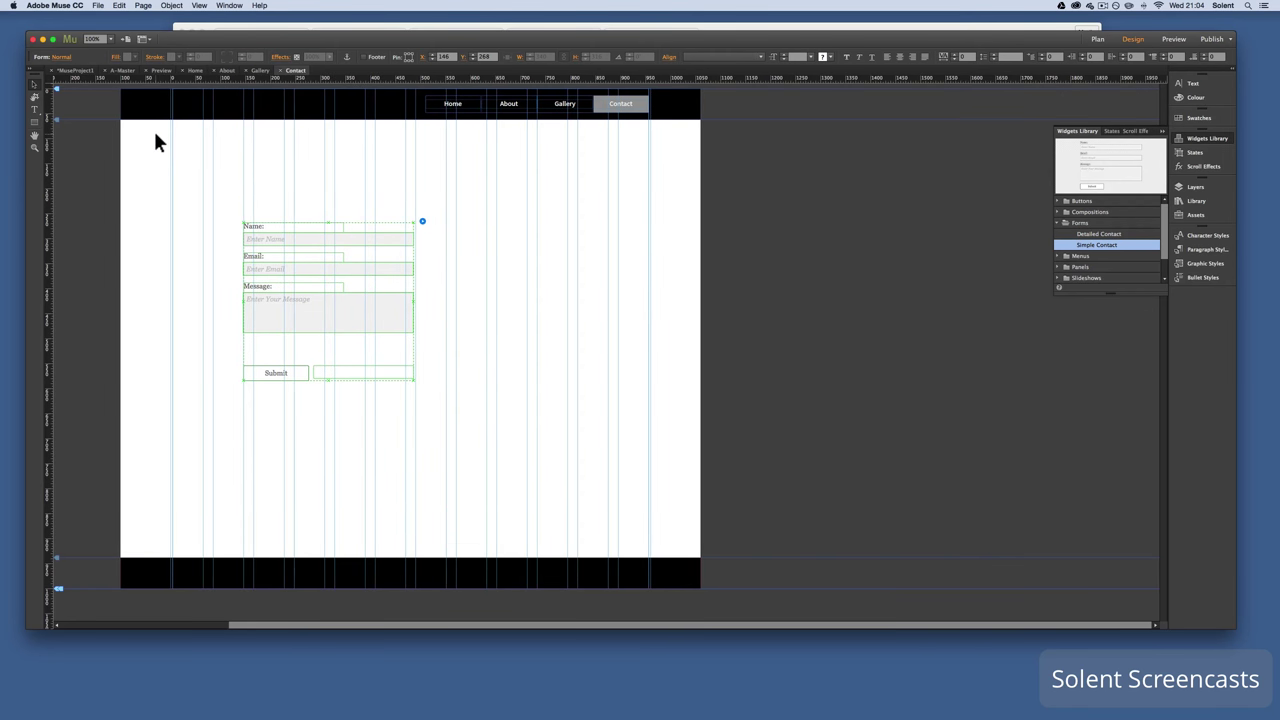
# Save the site, preview the whole site in the browser, and enlarge the browser window to view the full Home page
pyautogui.press('super+s')
pyautogui.click(97, 6)
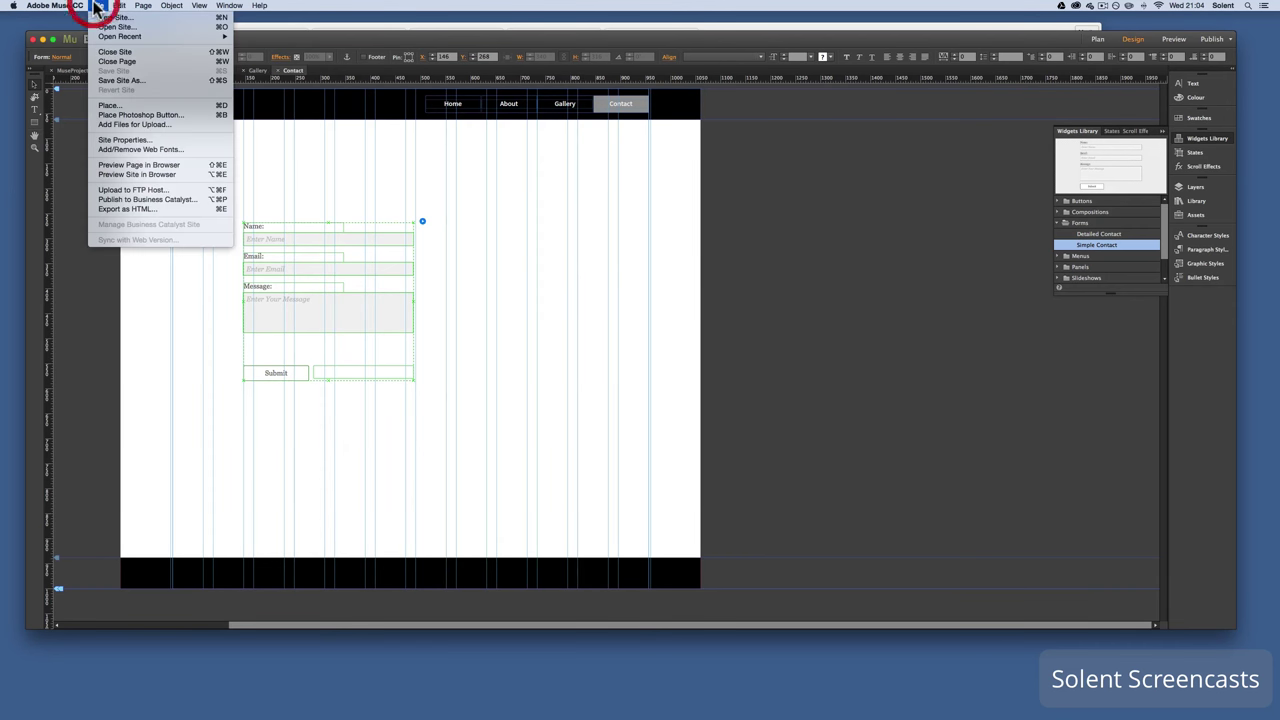
pyautogui.click(167, 176)
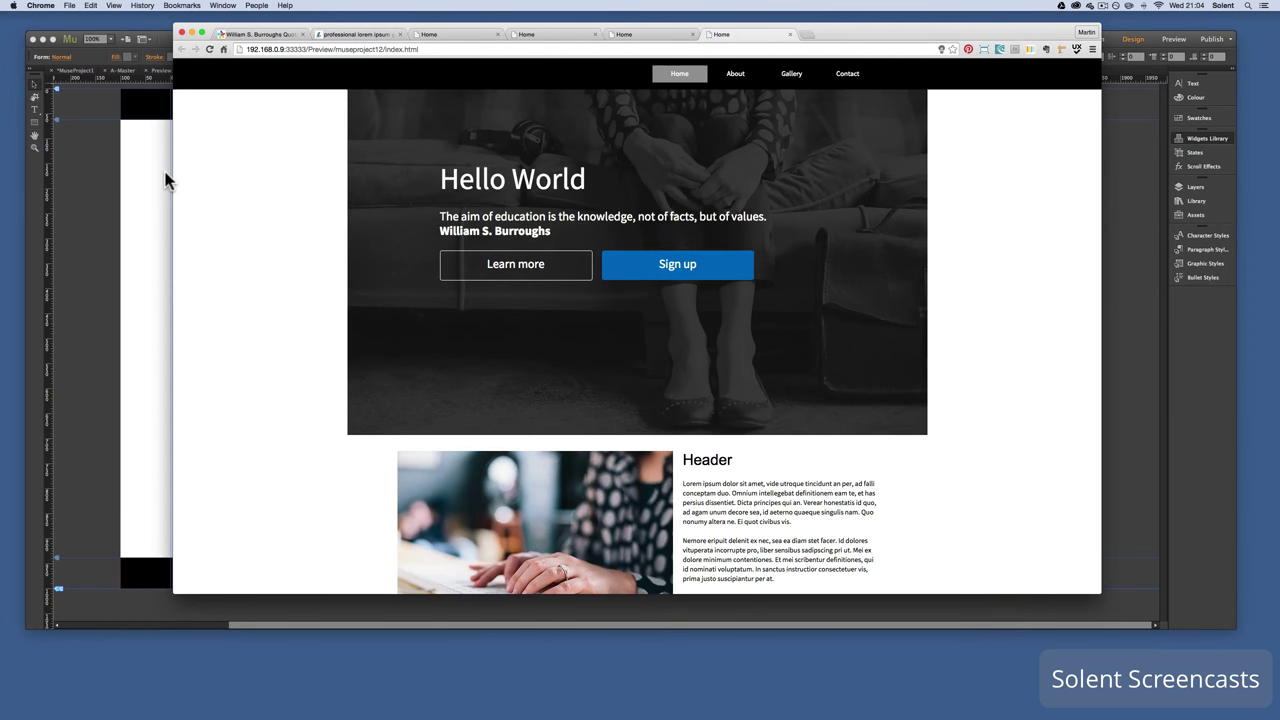
pyautogui.moveTo(665, 26); pyautogui.dragTo(630, 15)
pyautogui.moveTo(1062, 581); pyautogui.dragTo(1069, 708)
pyautogui.scroll(-1, 957, 451)
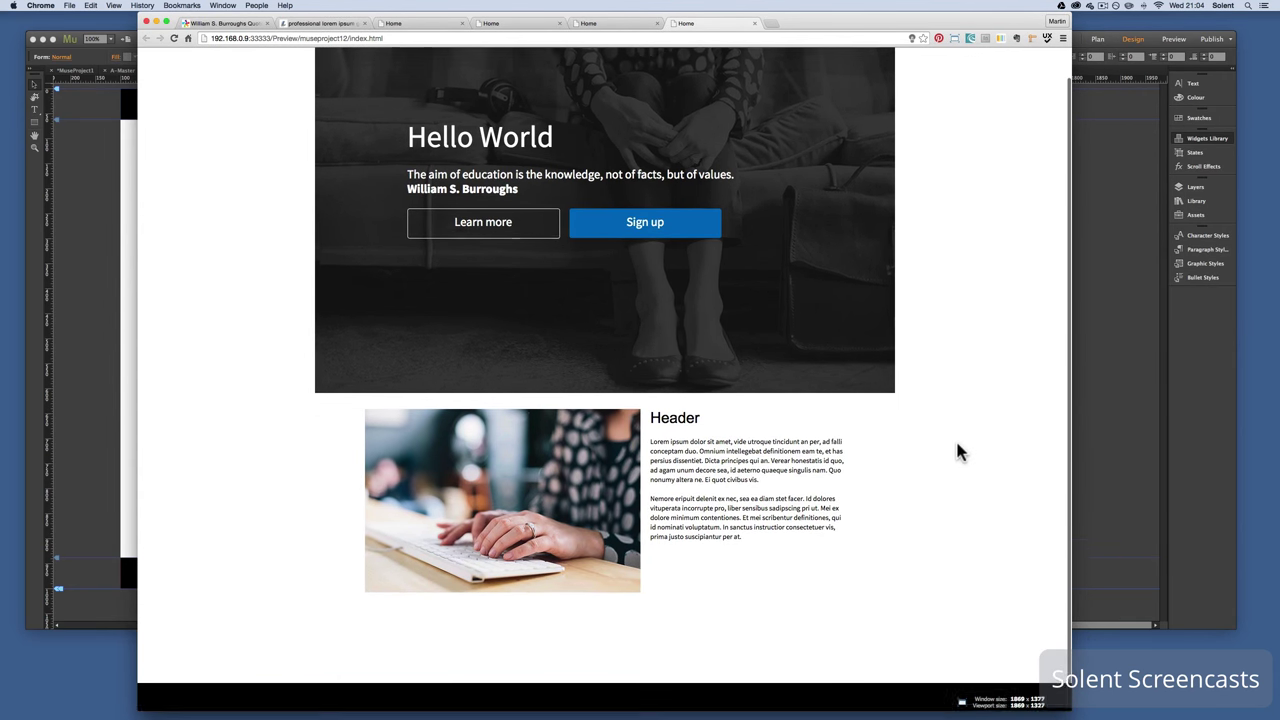
pyautogui.scroll(1, 599, 698)
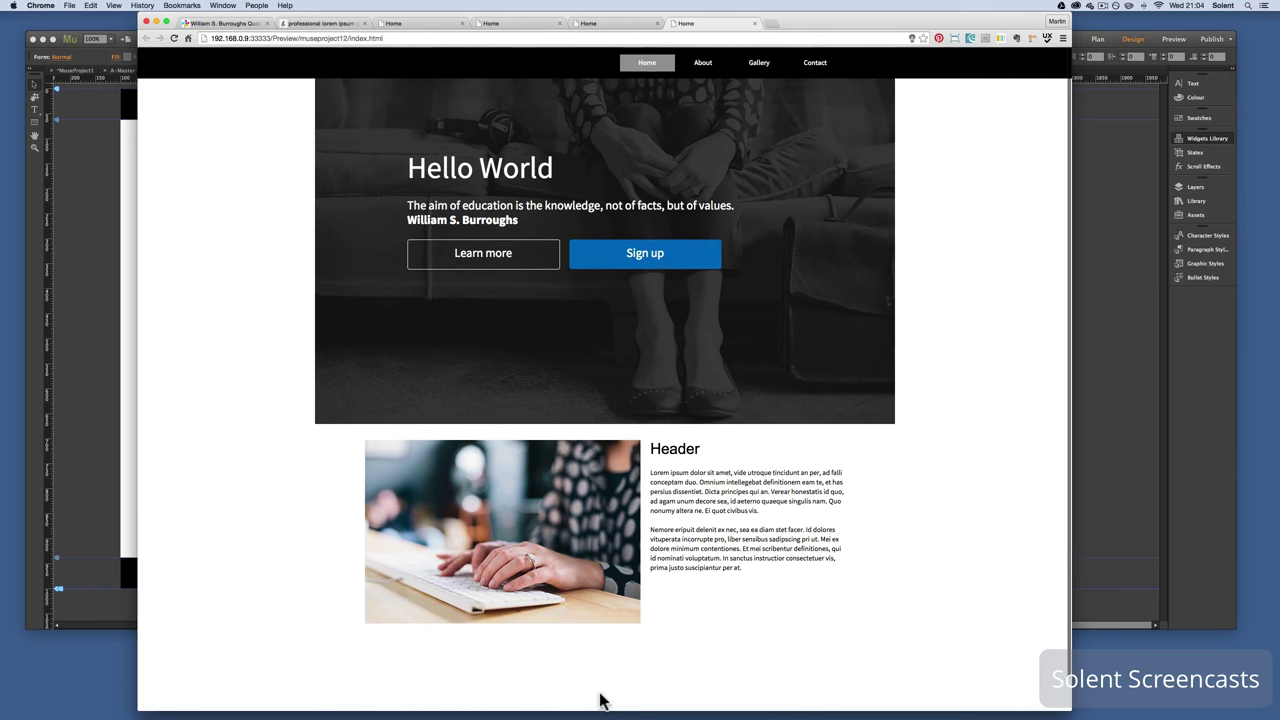
# Check the About page in the preview, including at a narrower window width, and view the Gallery page
pyautogui.click(702, 66)
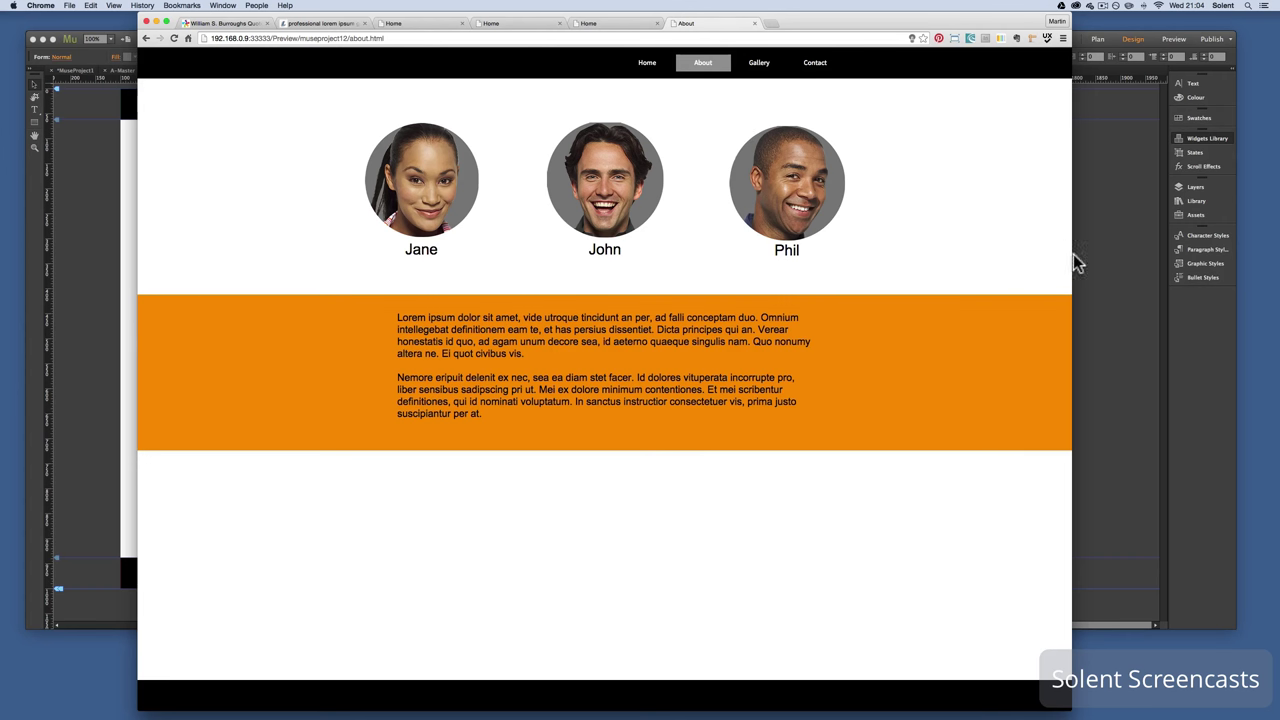
pyautogui.moveTo(1072, 257); pyautogui.dragTo(1022, 258)
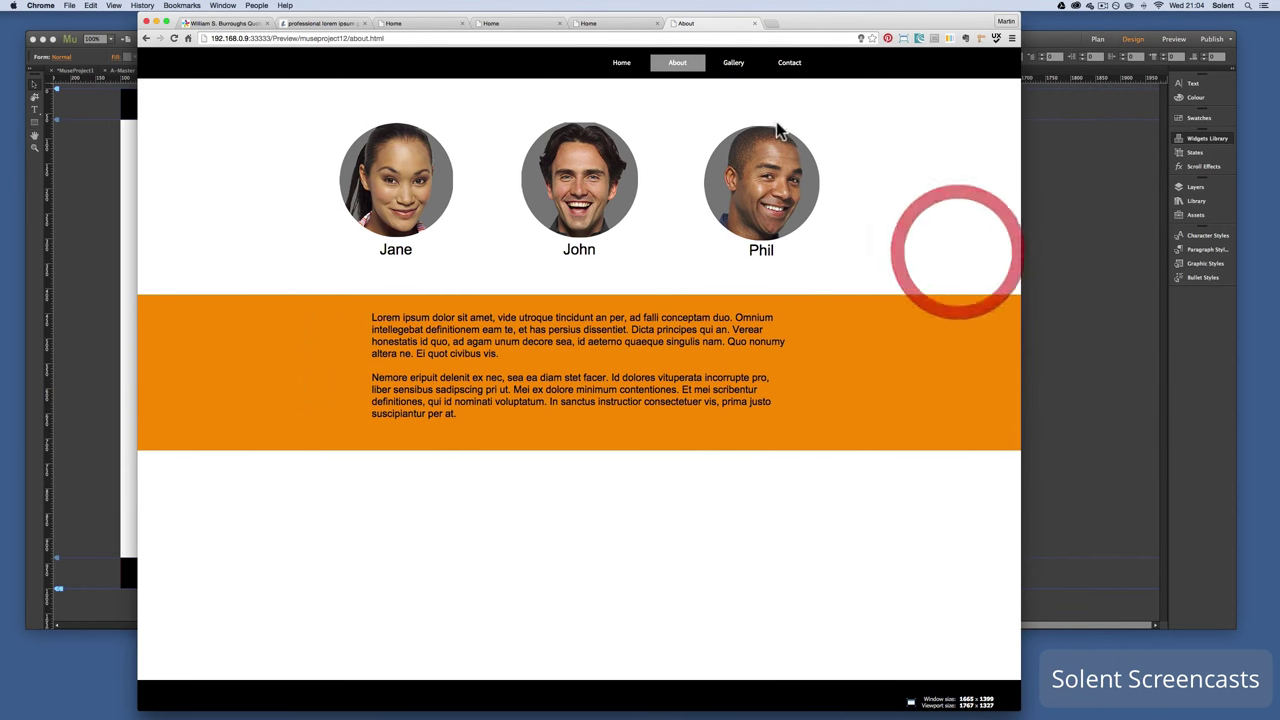
pyautogui.click(732, 65)
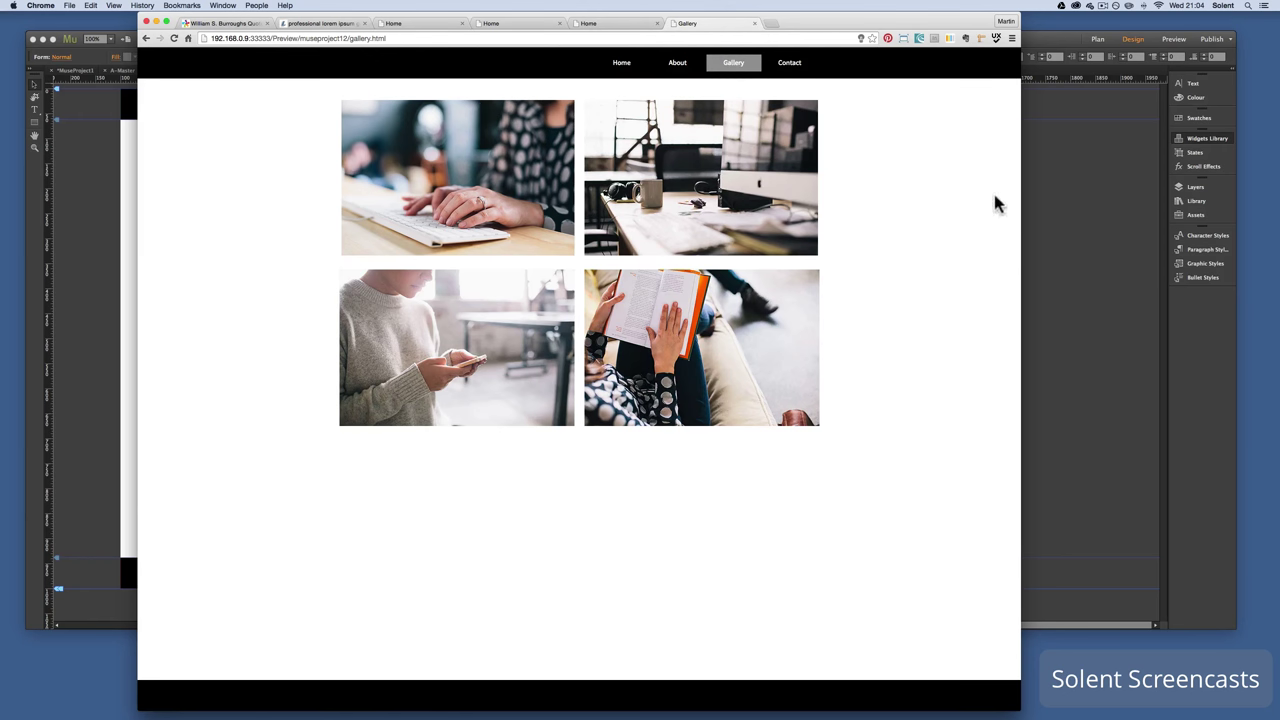
# Open the previewed Contact page and test its form, entering the sample text "cdsc" in Email and trying the Message field
pyautogui.click(800, 72)
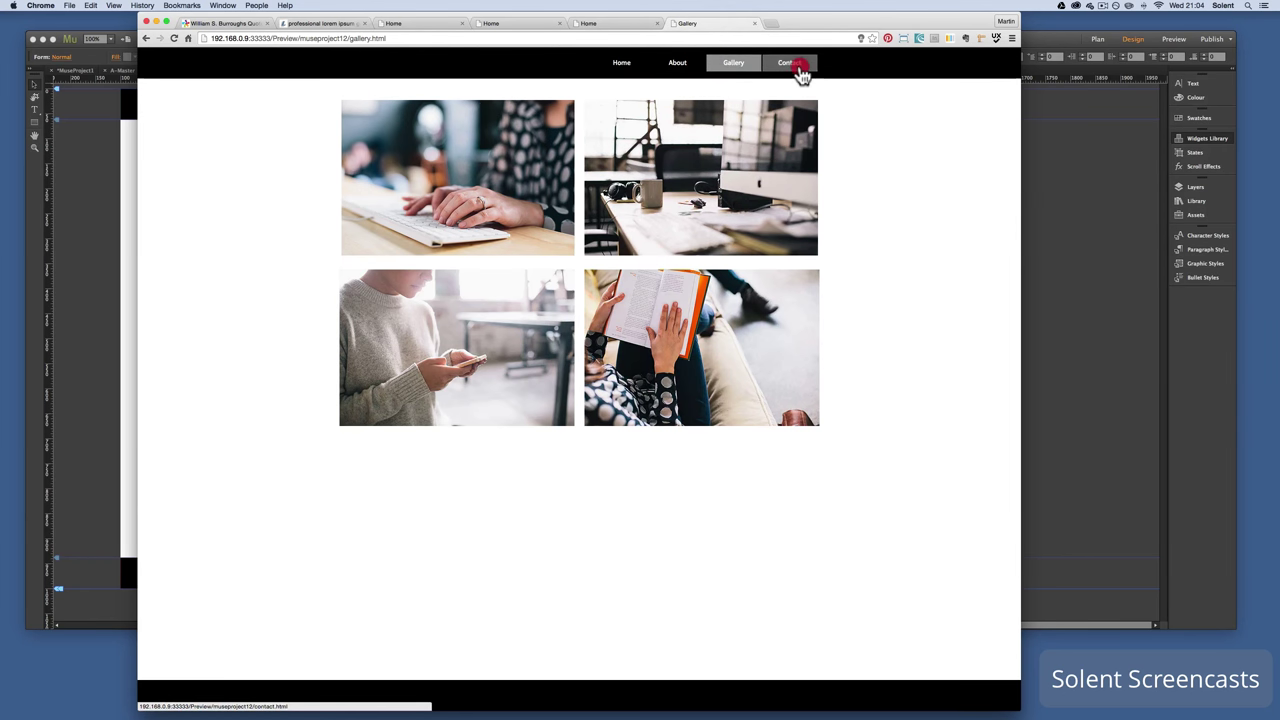
pyautogui.click(427, 230)
pyautogui.write('cdsc')
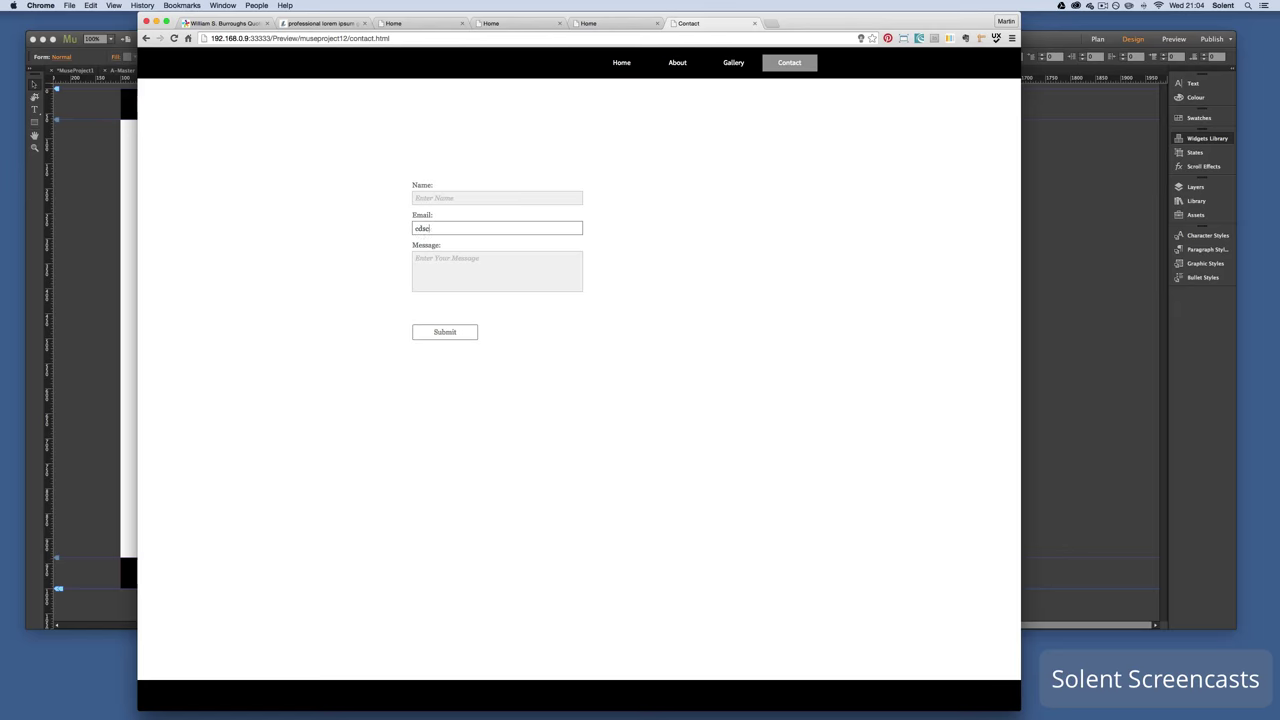
pyautogui.write('wdcw')
pyautogui.click(439, 258)
# Switch back to Adobe Muse, start an HTML export and set its site URL to yoursite.com
pyautogui.press('super+Tab')
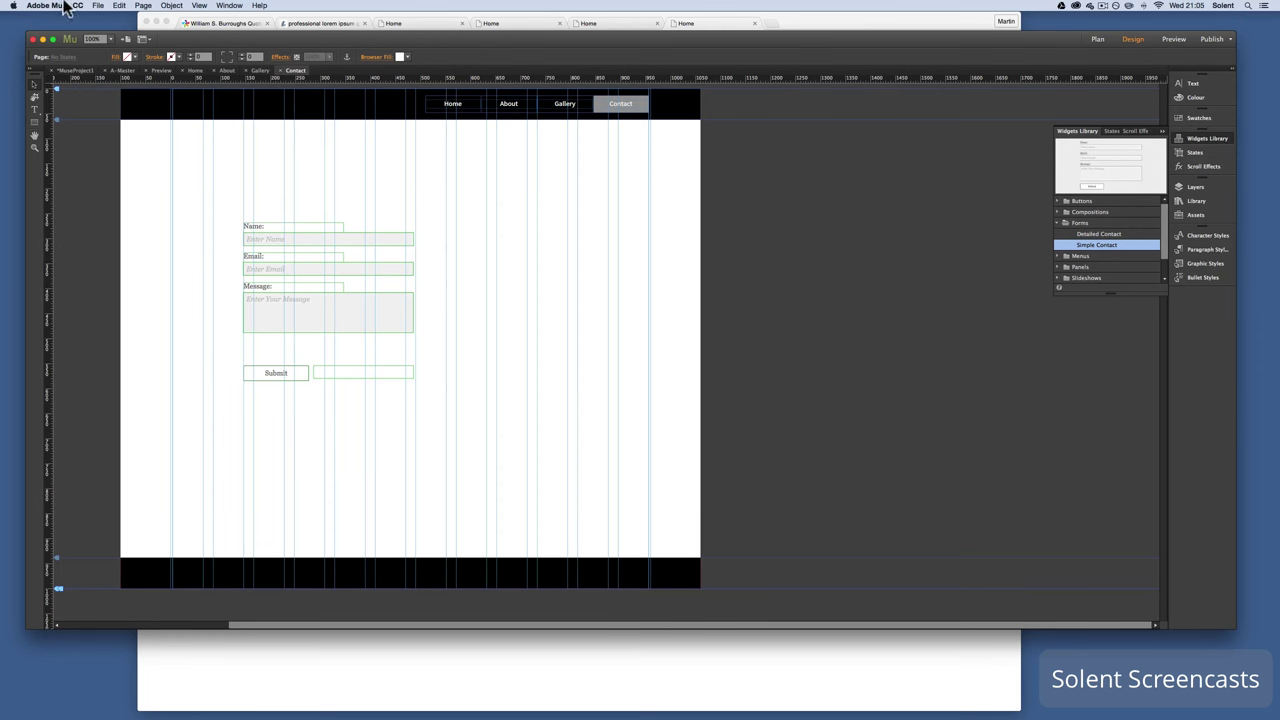
pyautogui.click(98, 6)
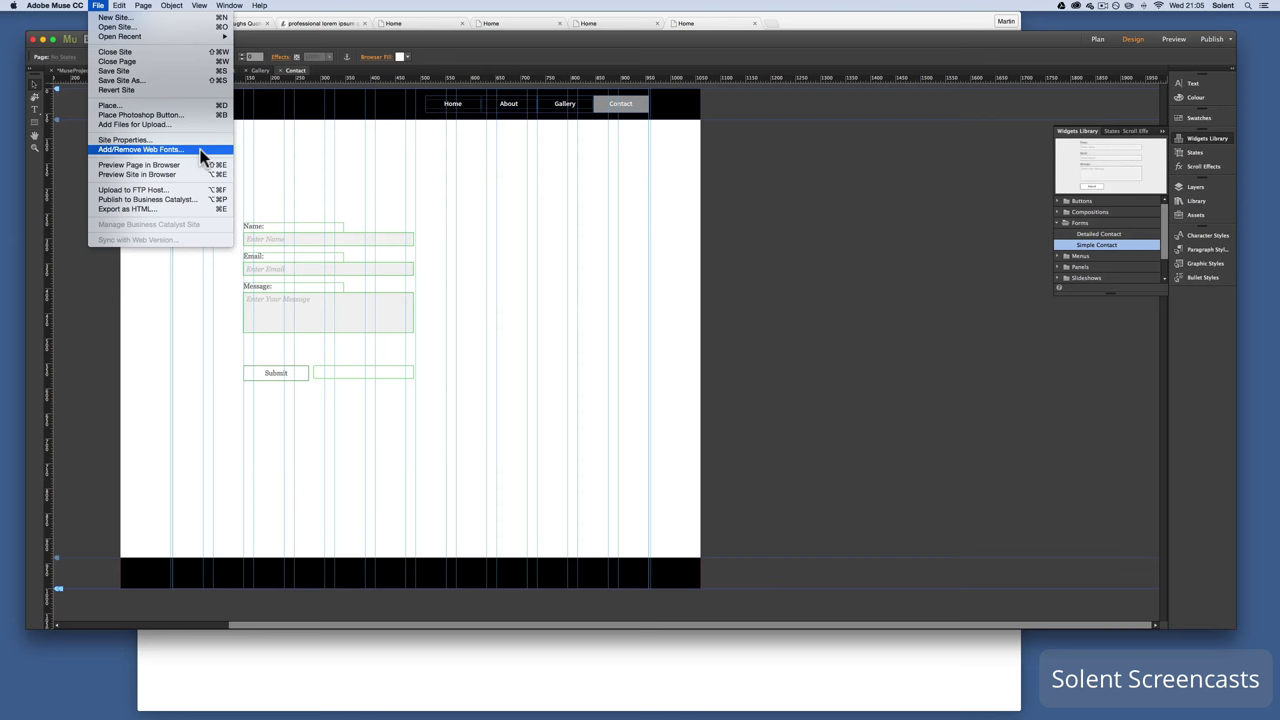
pyautogui.click(197, 208)
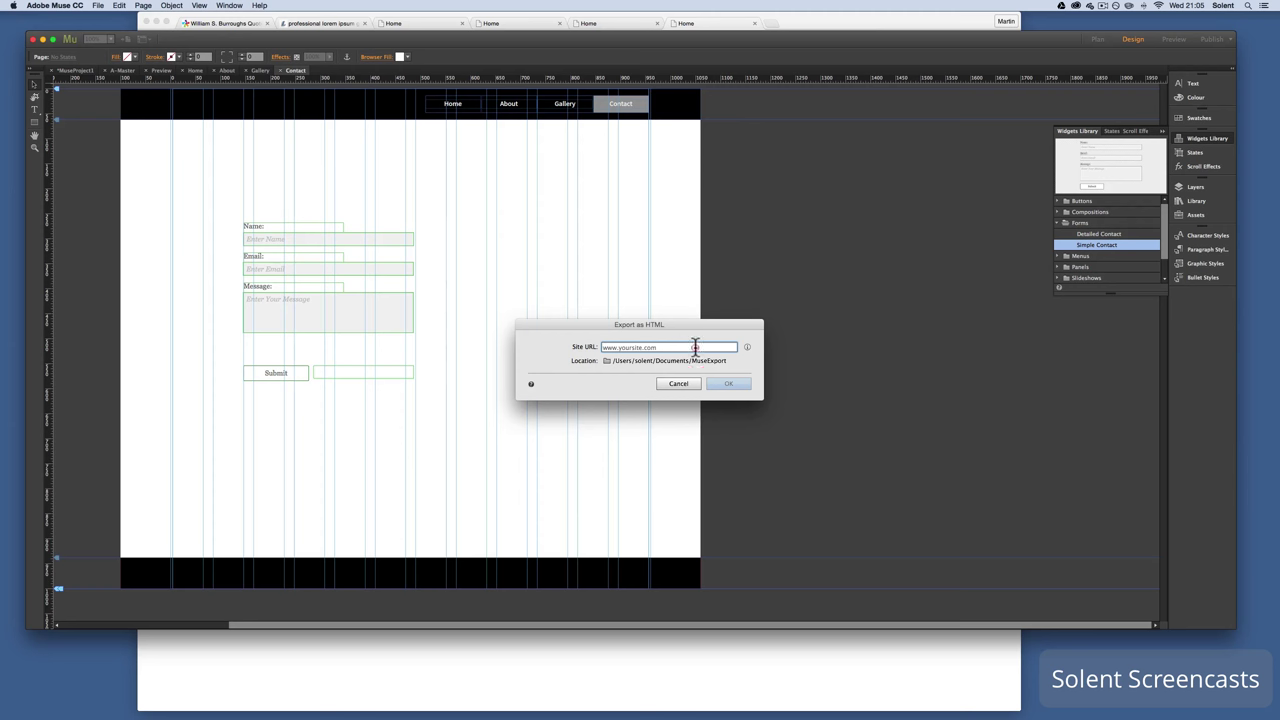
pyautogui.click(571, 347)
pyautogui.write('yoursite')
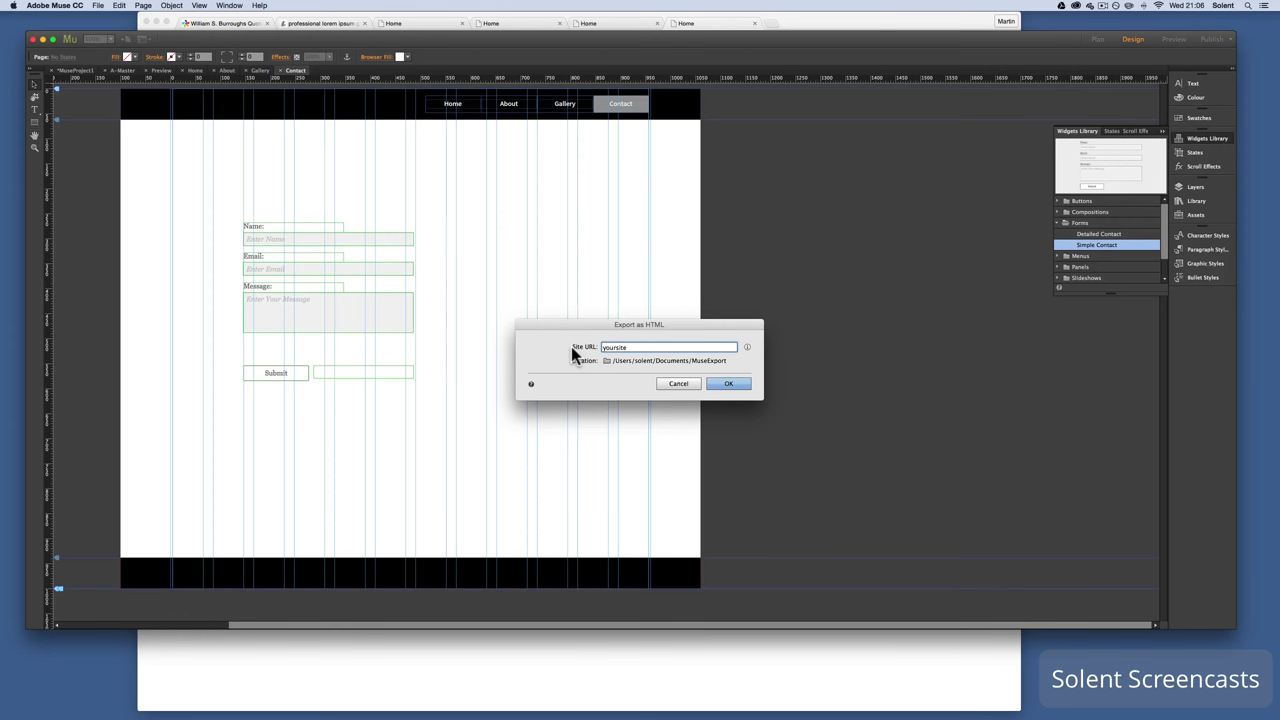
pyautogui.write('.com')
# Choose the MuseSite folder on the Desktop as the export location and complete the HTML export
pyautogui.click(684, 366)
pyautogui.click(684, 366)
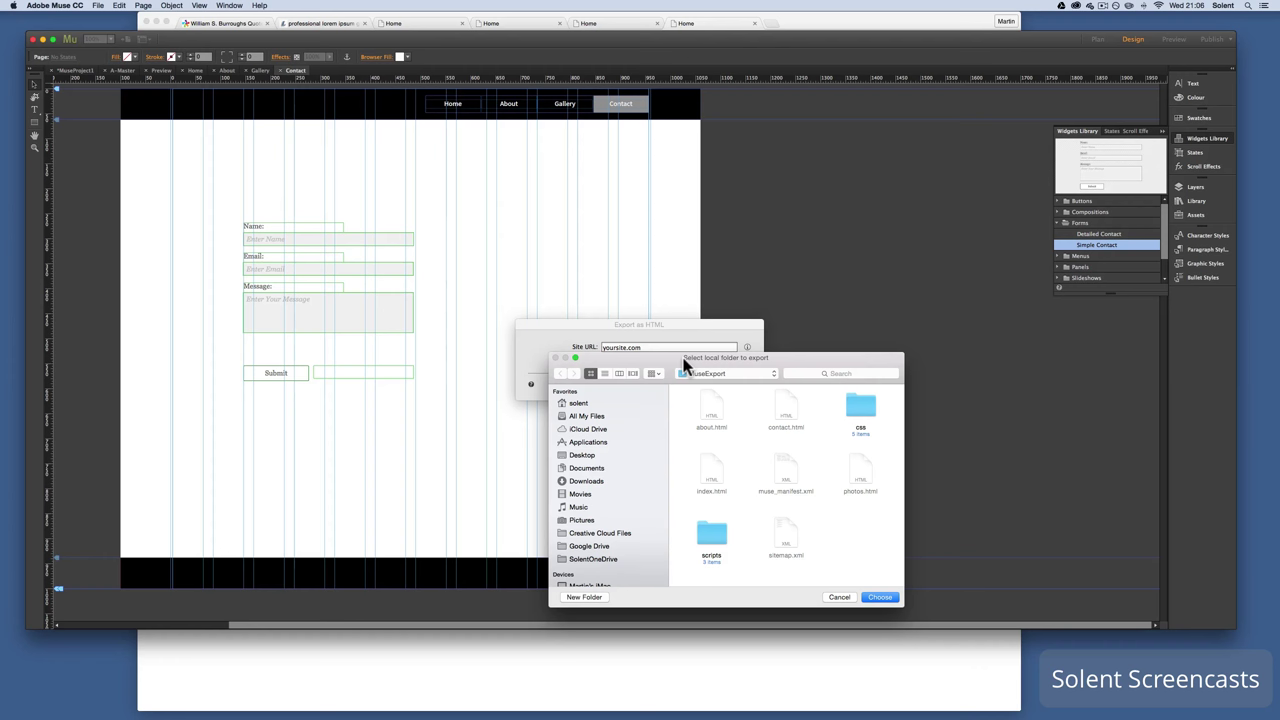
pyautogui.click(734, 373)
pyautogui.click(730, 386)
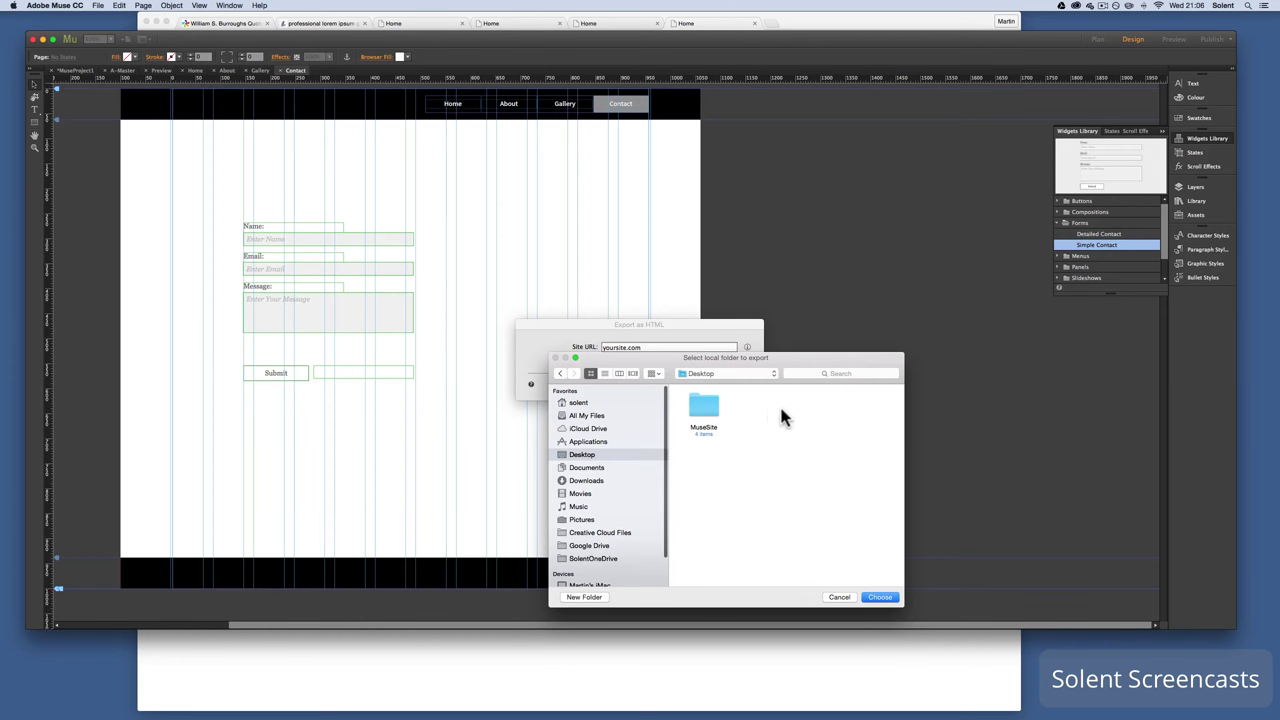
pyautogui.doubleClick(711, 411)
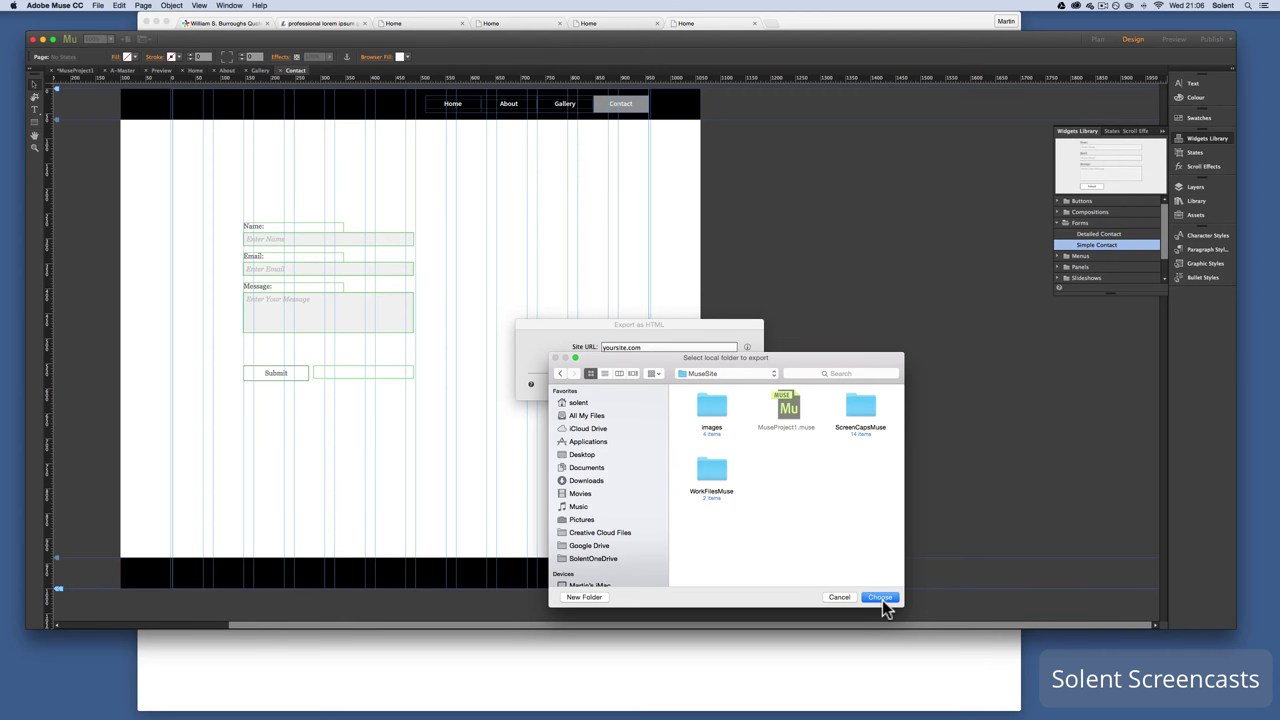
pyautogui.click(881, 599)
pyautogui.click(731, 385)
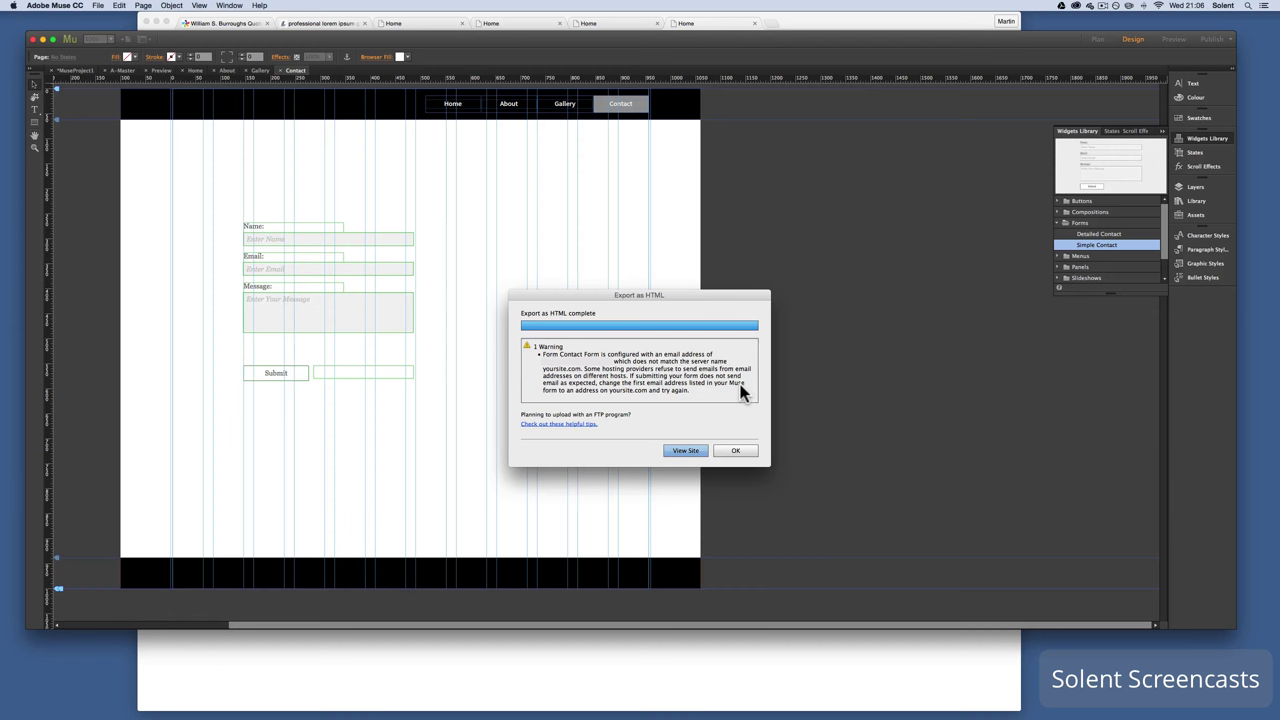
pyautogui.click(736, 450)
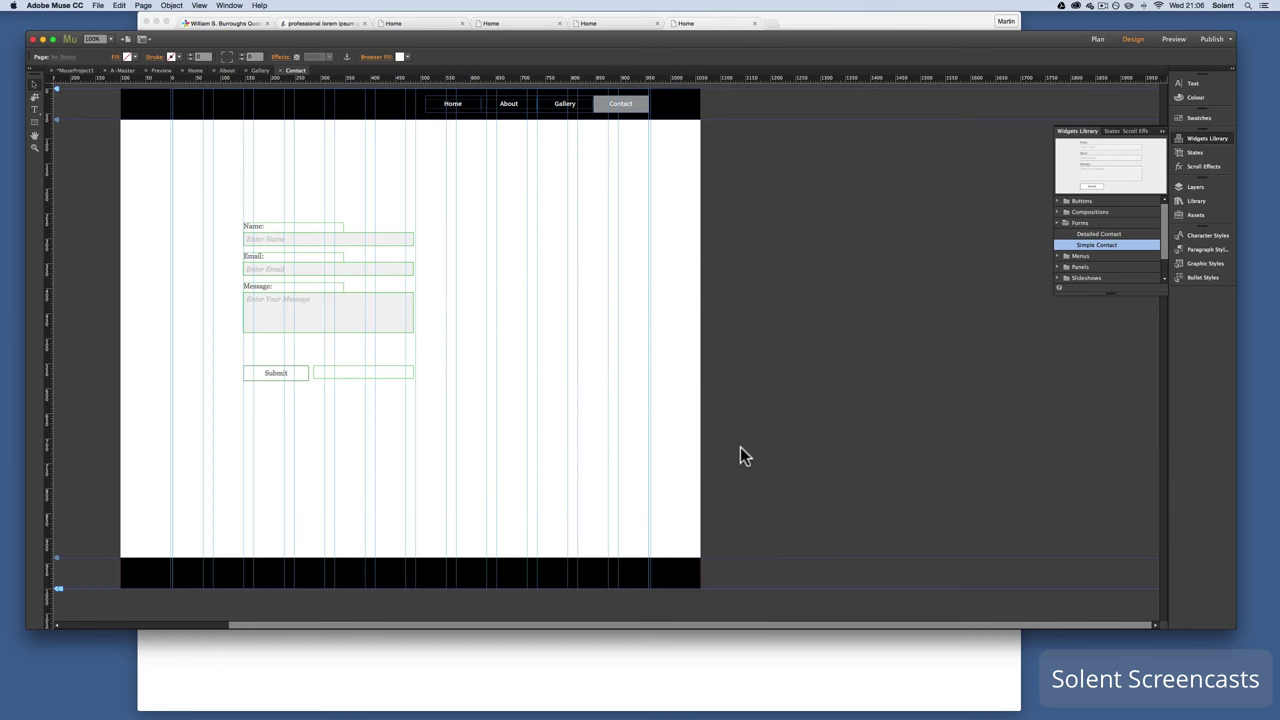
# Clear the Muse and browser windows off the screen and open the MuseSite folder on the Desktop
pyautogui.moveTo(174, 40); pyautogui.dragTo(146, 80)
pyautogui.click(85, 81)
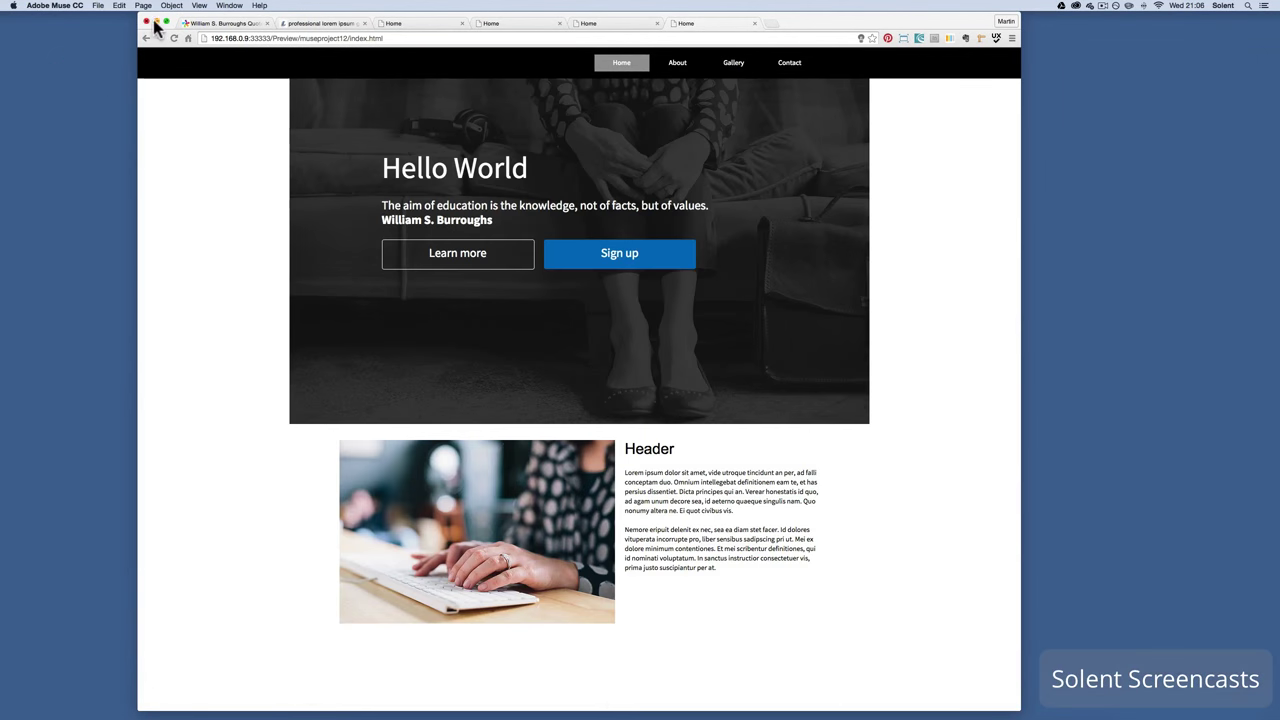
pyautogui.click(147, 22)
pyautogui.click(650, 236)
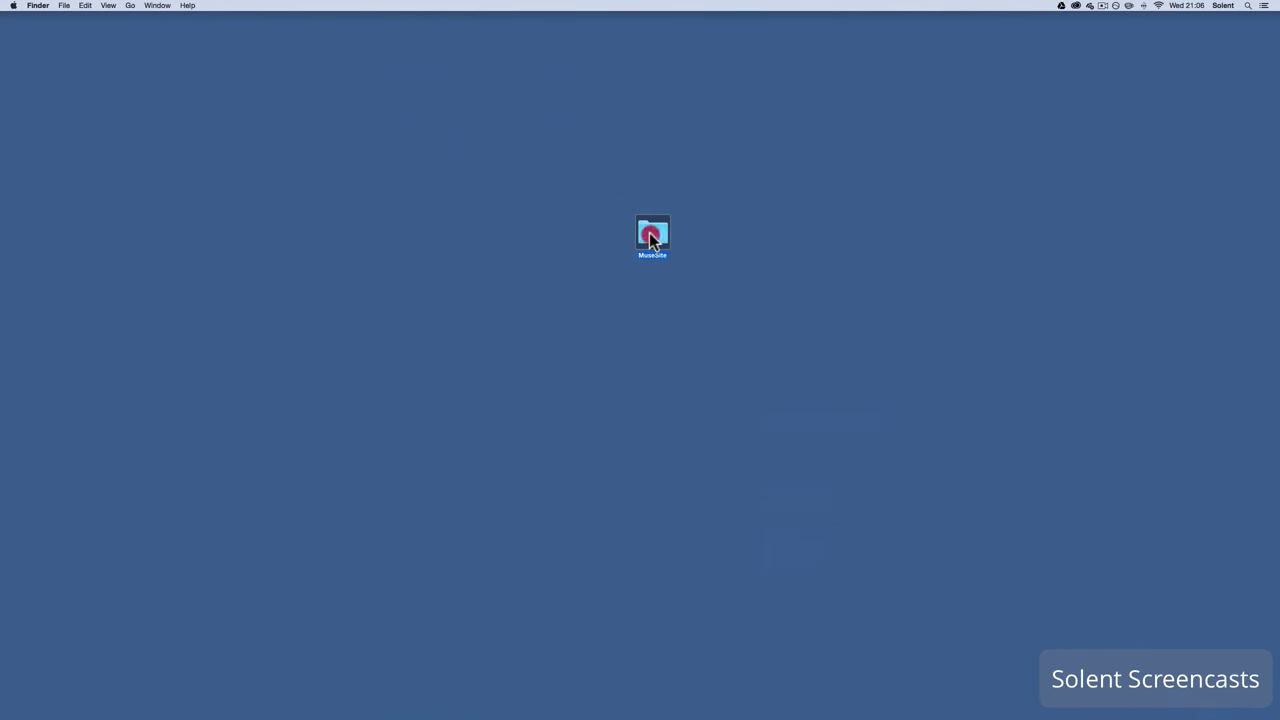
pyautogui.doubleClick(650, 236)
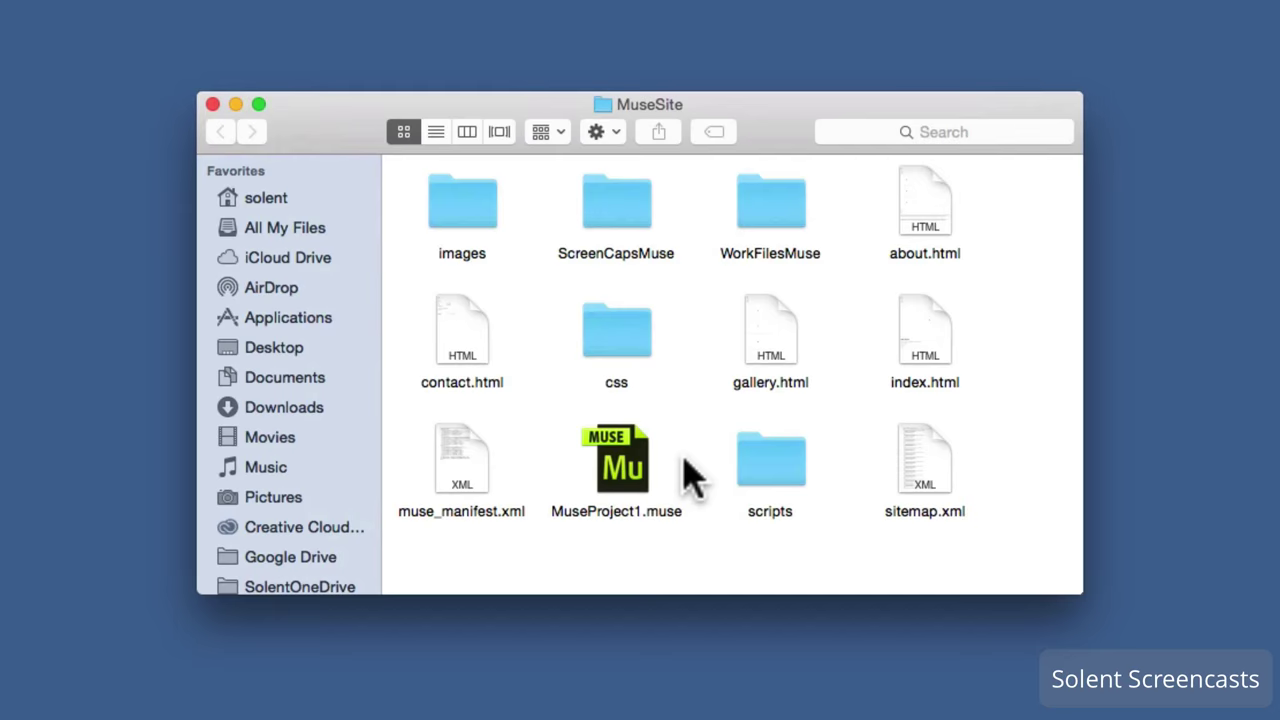
# Examine the exported files in MuseSite, including the contents of its scripts and css folders
pyautogui.doubleClick(620, 465)
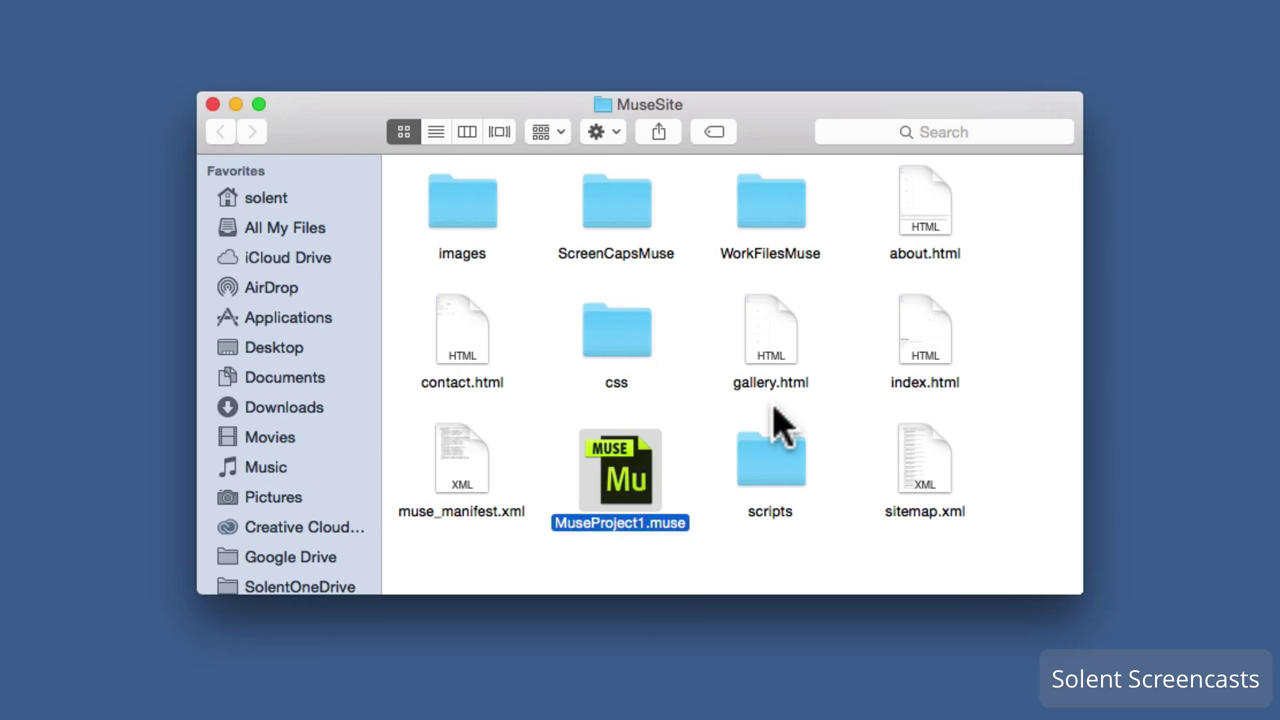
pyautogui.doubleClick(777, 466)
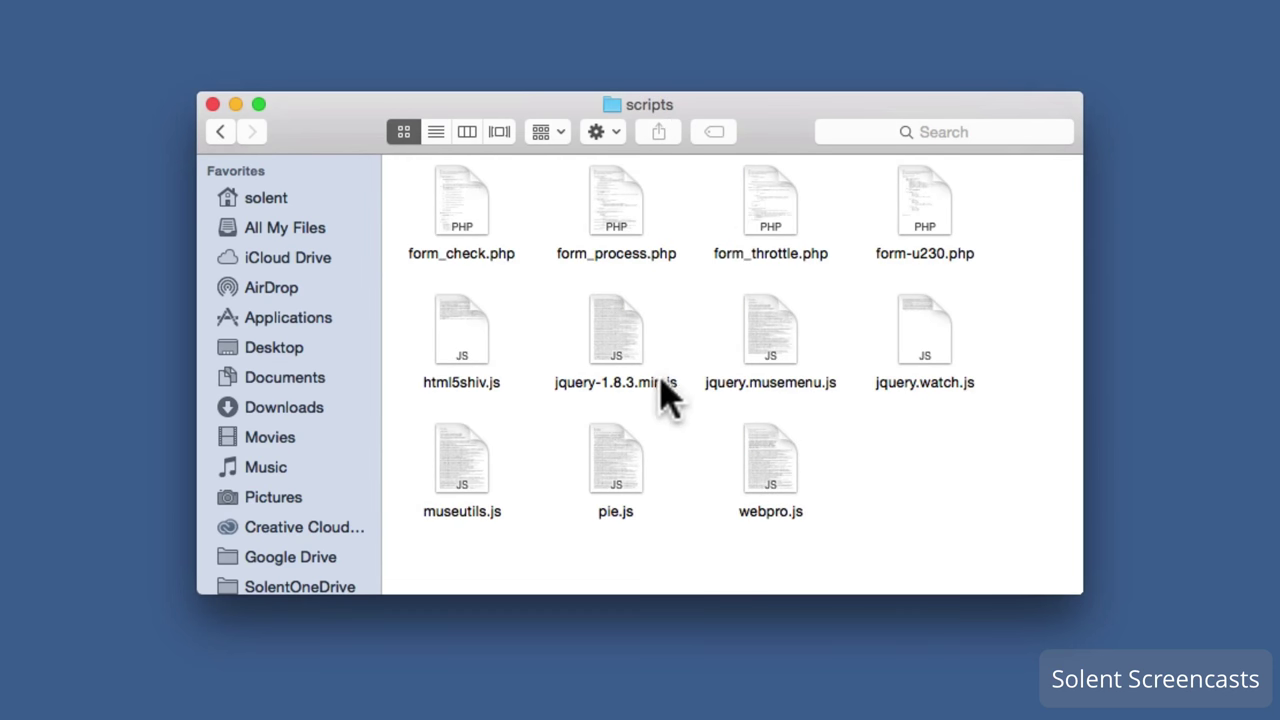
pyautogui.click(221, 131)
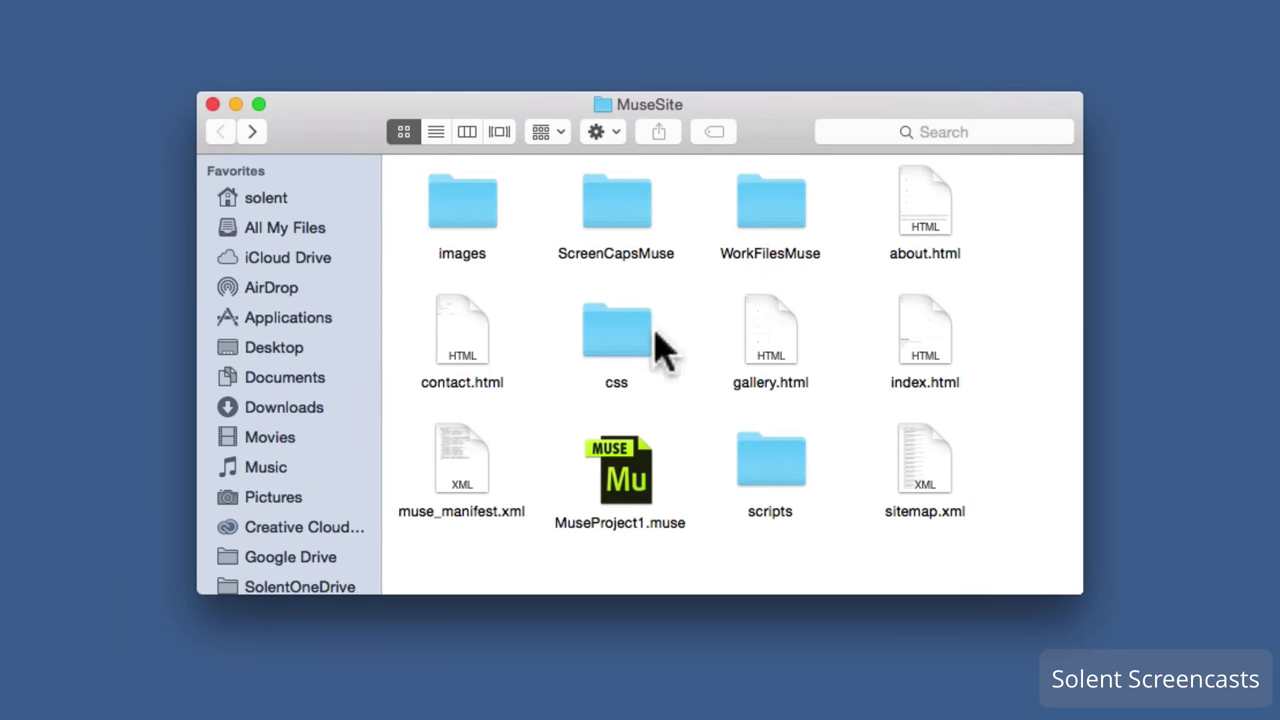
pyautogui.doubleClick(615, 350)
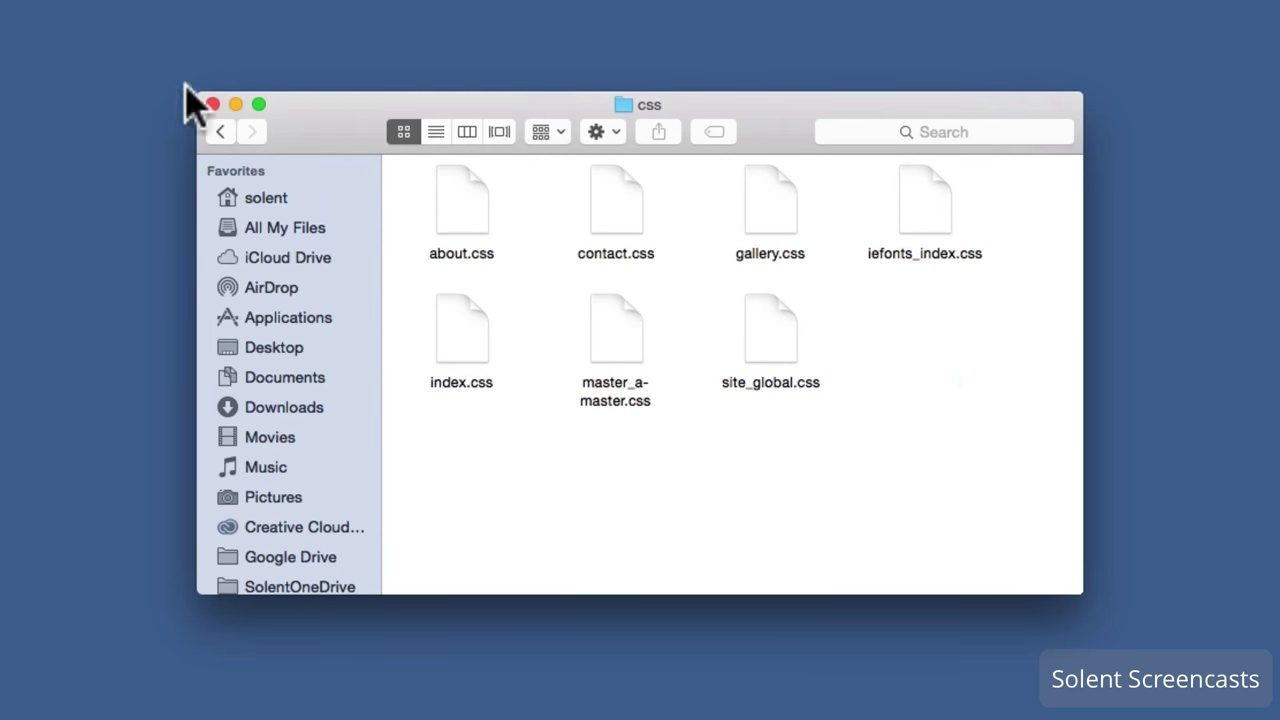
pyautogui.click(221, 131)
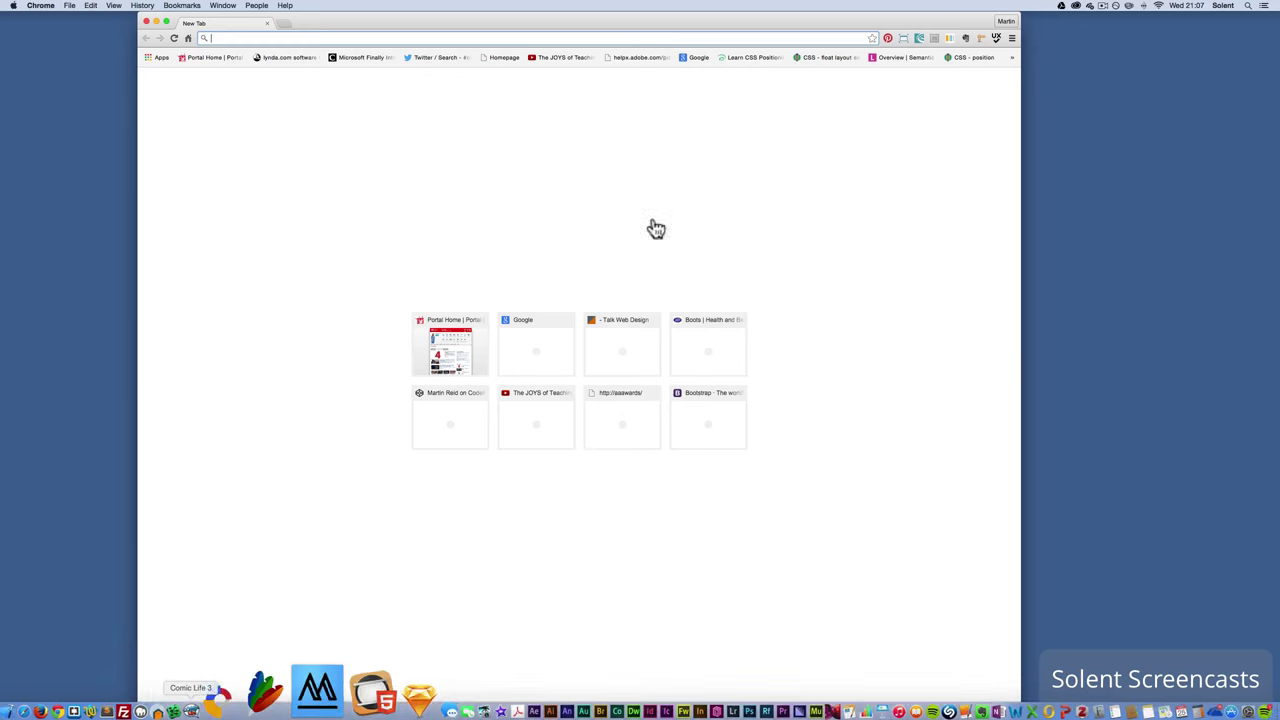
# Load the exported index.html from the MuseSite folder into a new Chrome window and move that window fully into view
pyautogui.moveTo(623, 17); pyautogui.dragTo(1083, 86)
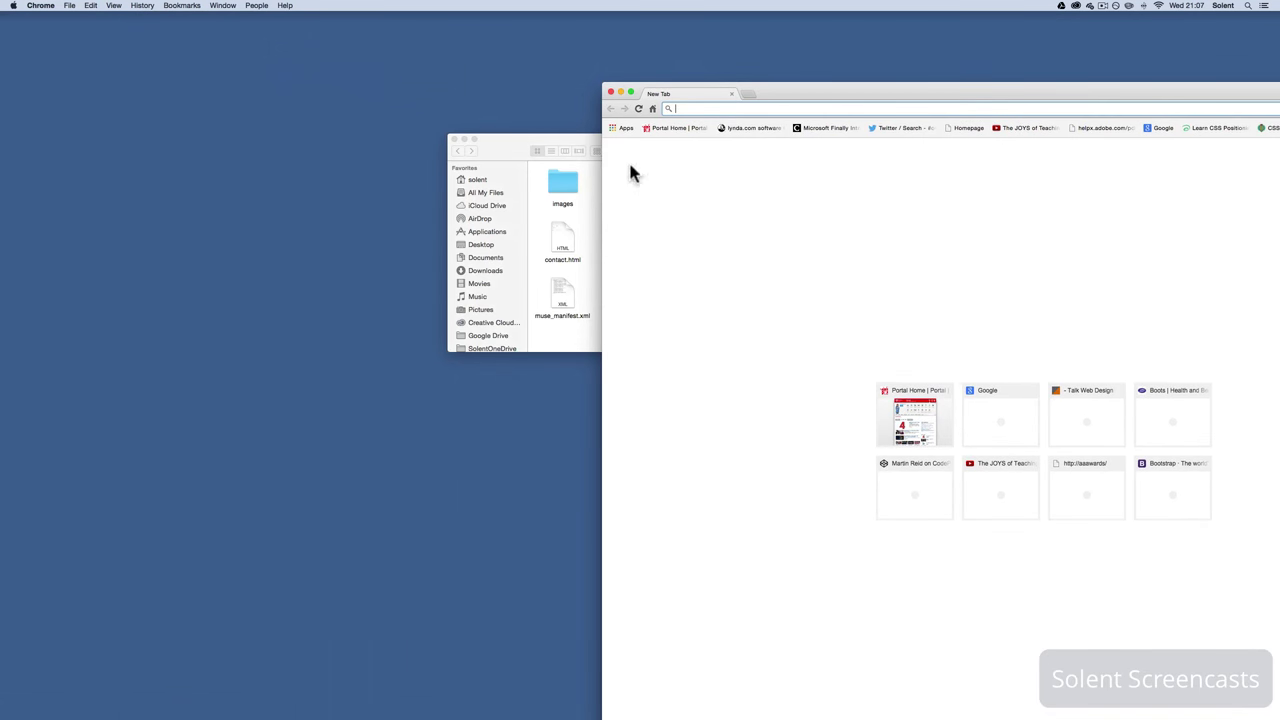
pyautogui.click(536, 197)
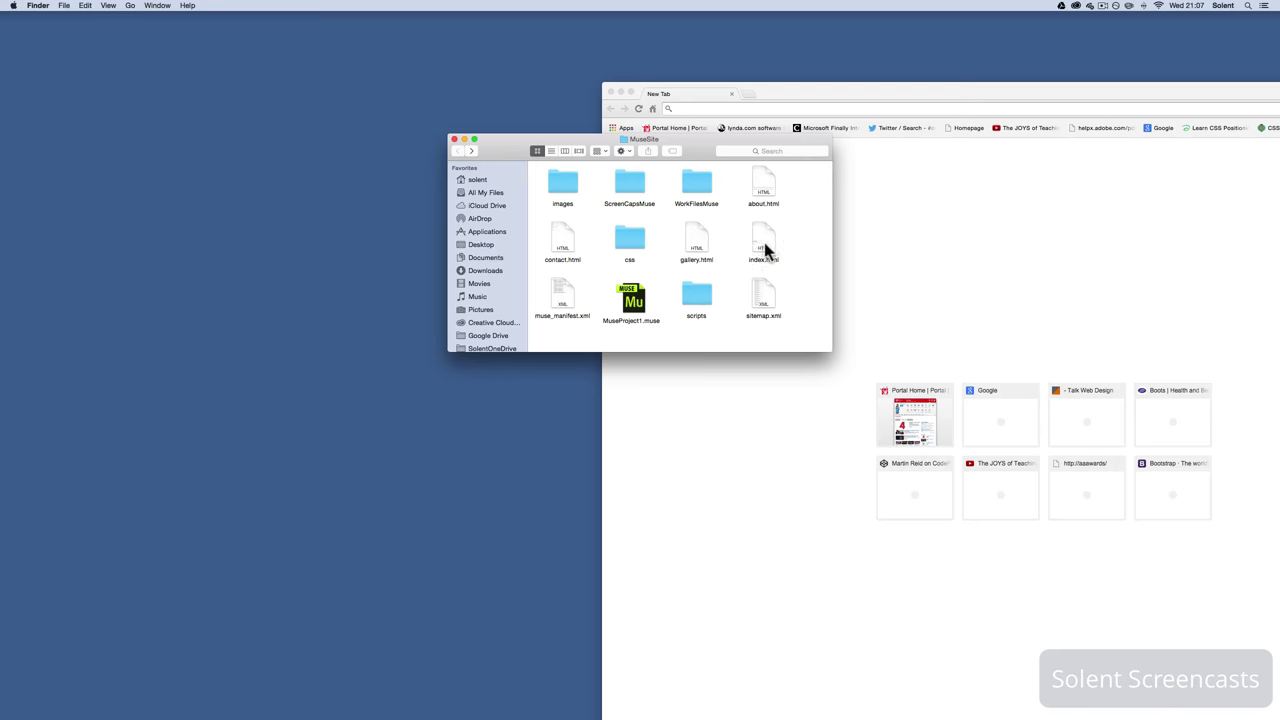
pyautogui.moveTo(763, 243); pyautogui.dragTo(1020, 278)
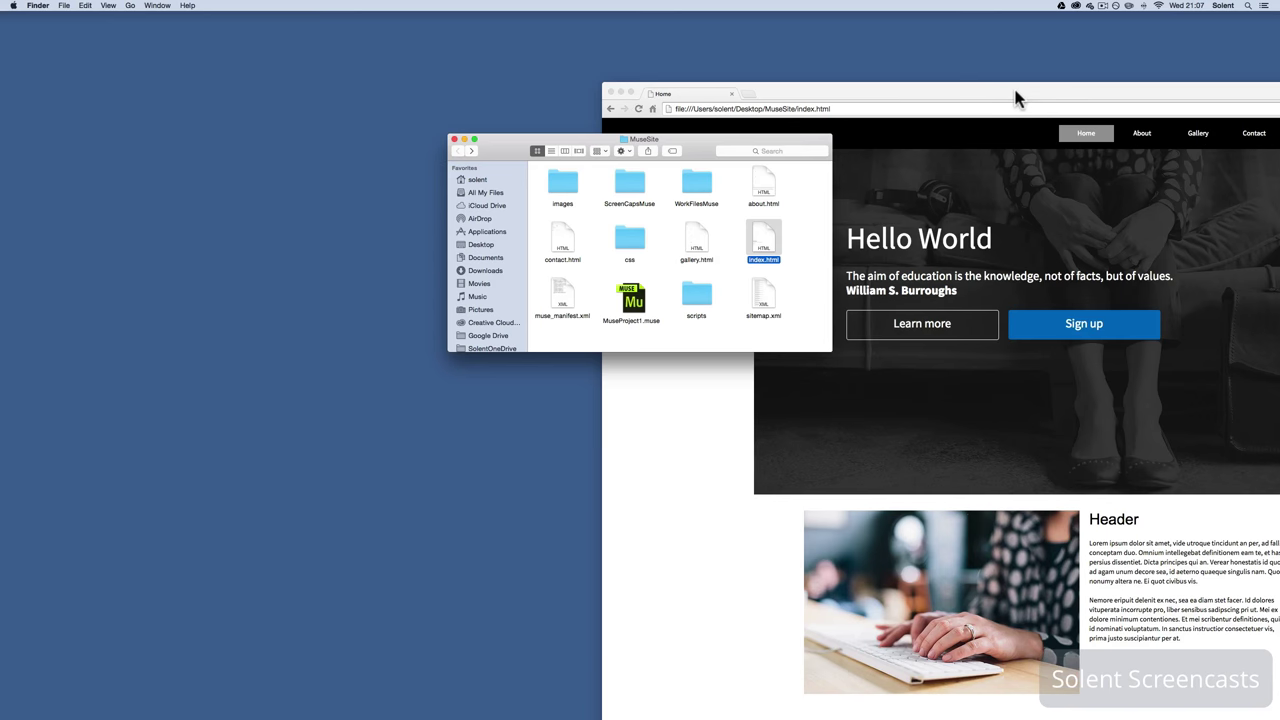
pyautogui.moveTo(1014, 97); pyautogui.dragTo(608, 17)
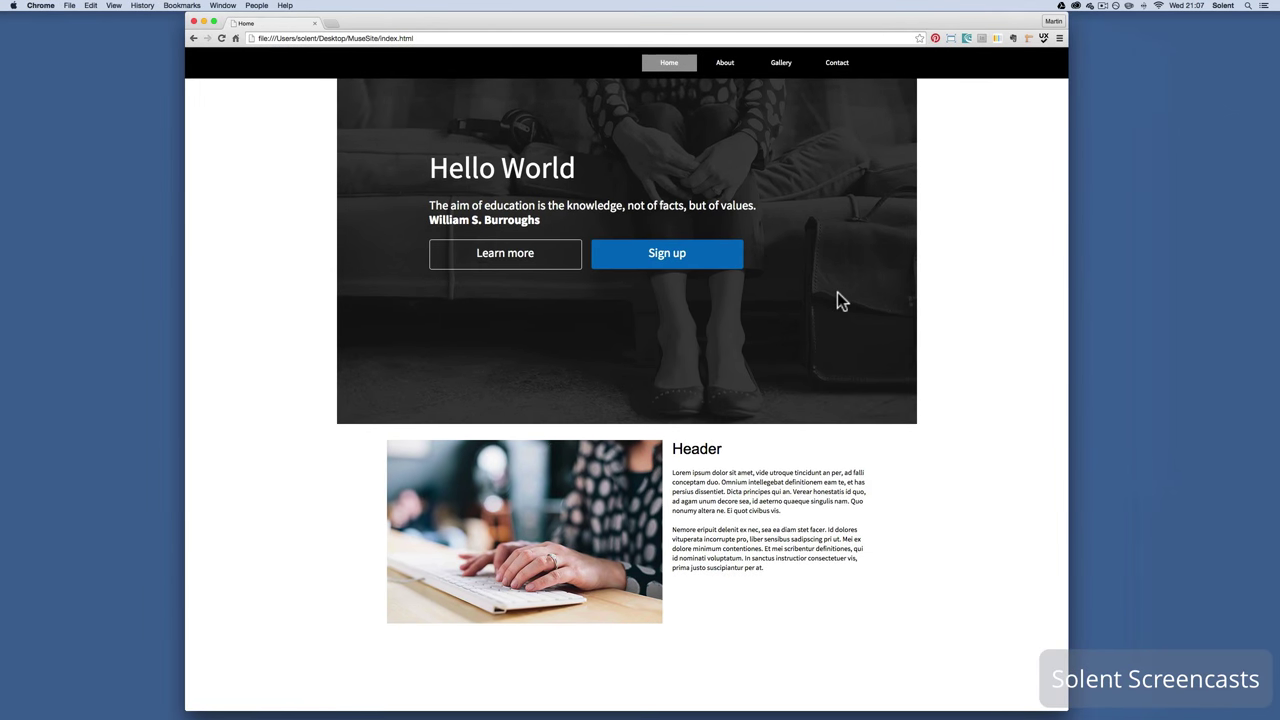
# Check the exported Home page and its navigation through About, Gallery, Contact and back to Home
pyautogui.scroll(-2, 842, 300)
pyautogui.scroll(2, 842, 302)
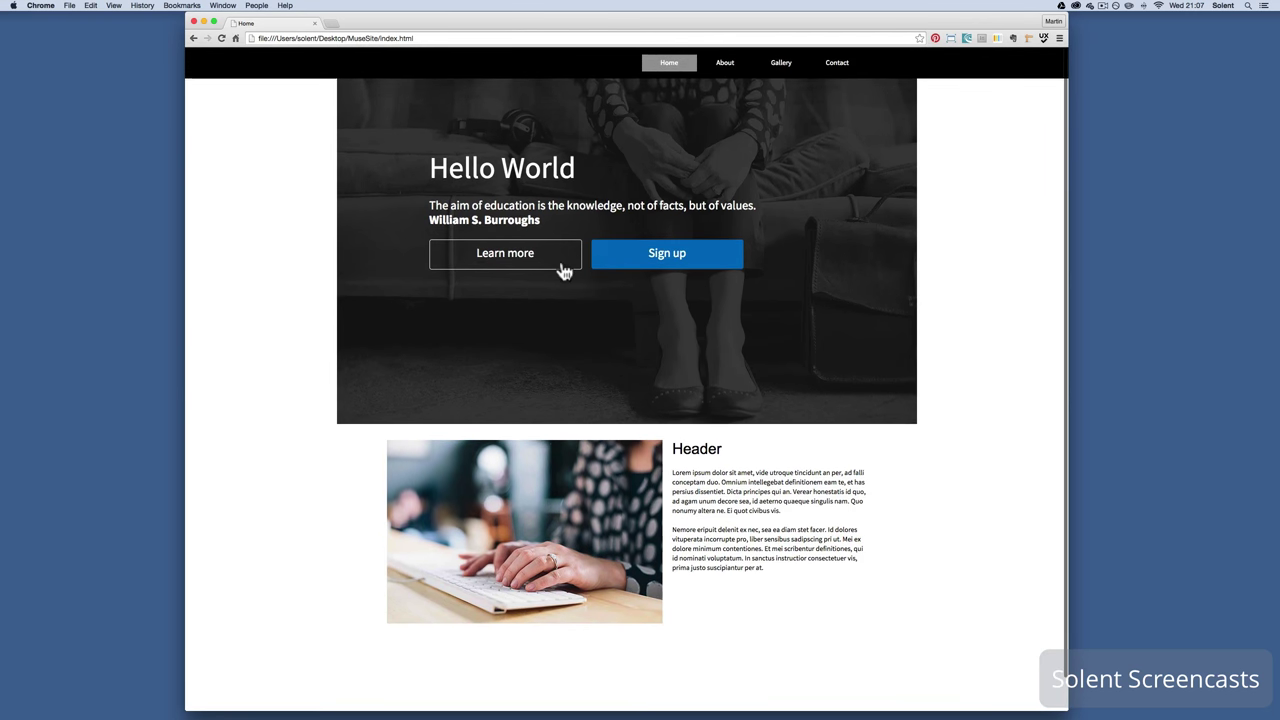
pyautogui.click(733, 70)
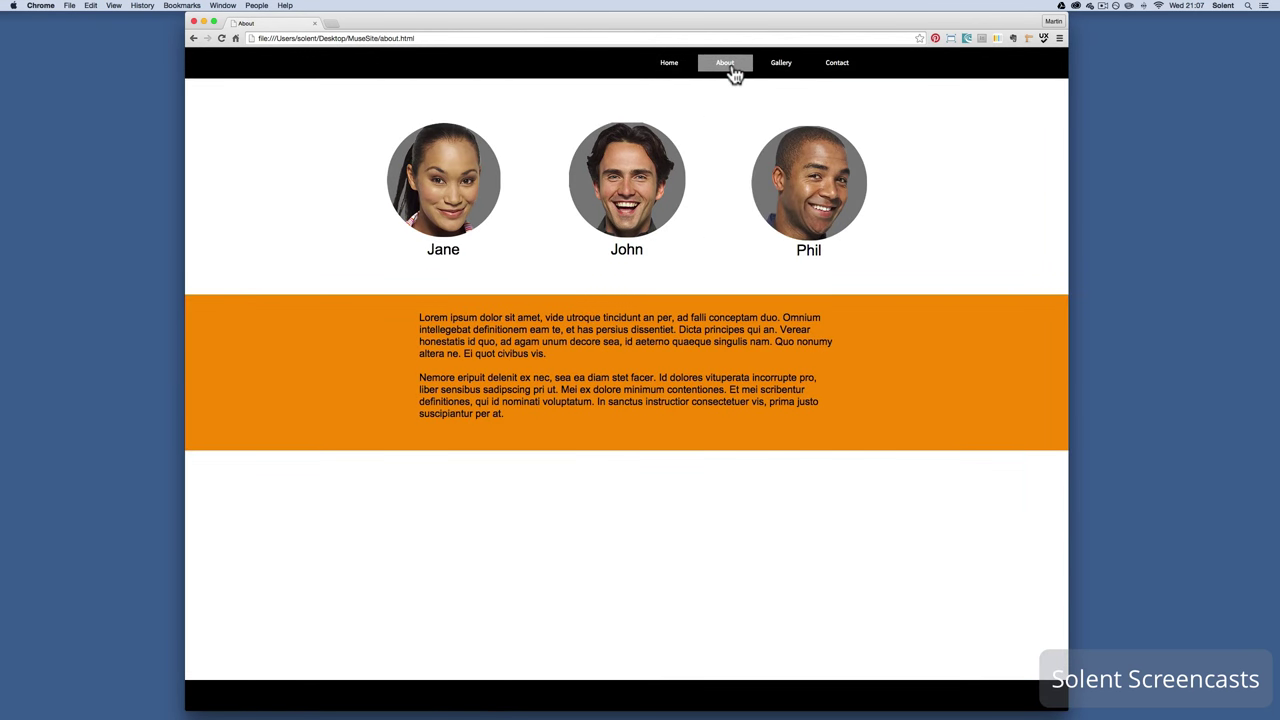
pyautogui.click(789, 68)
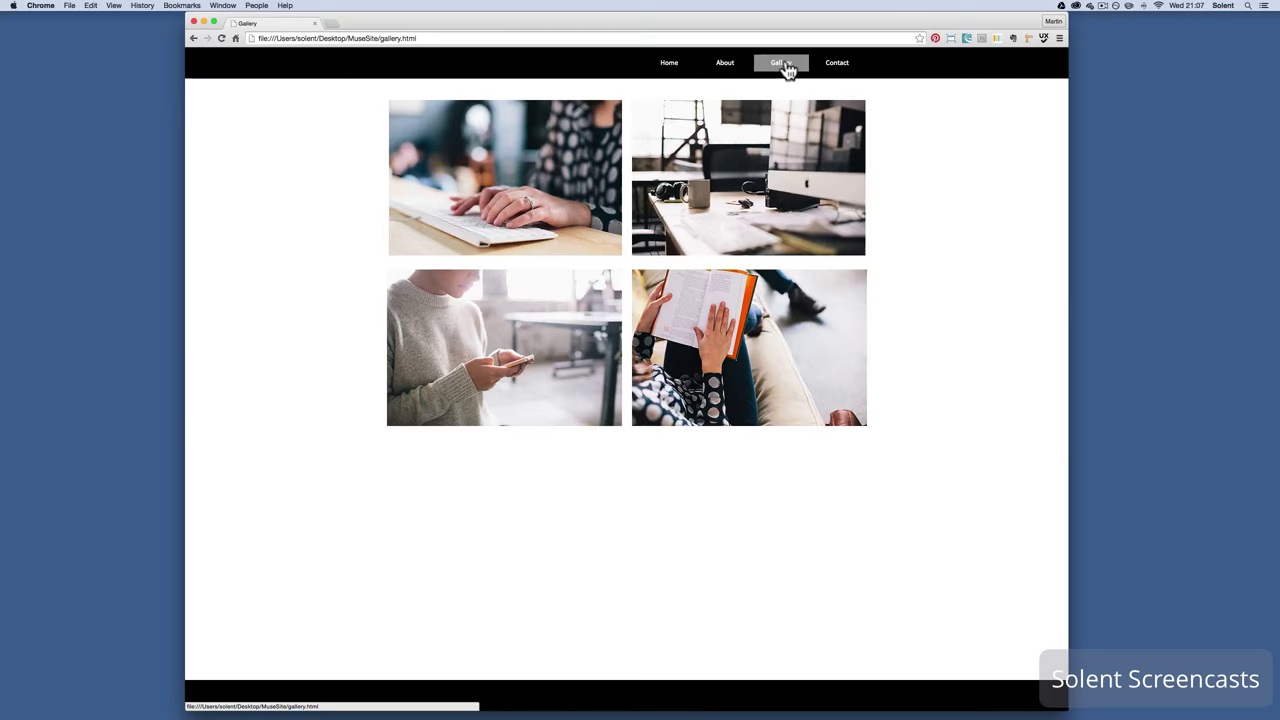
pyautogui.click(840, 66)
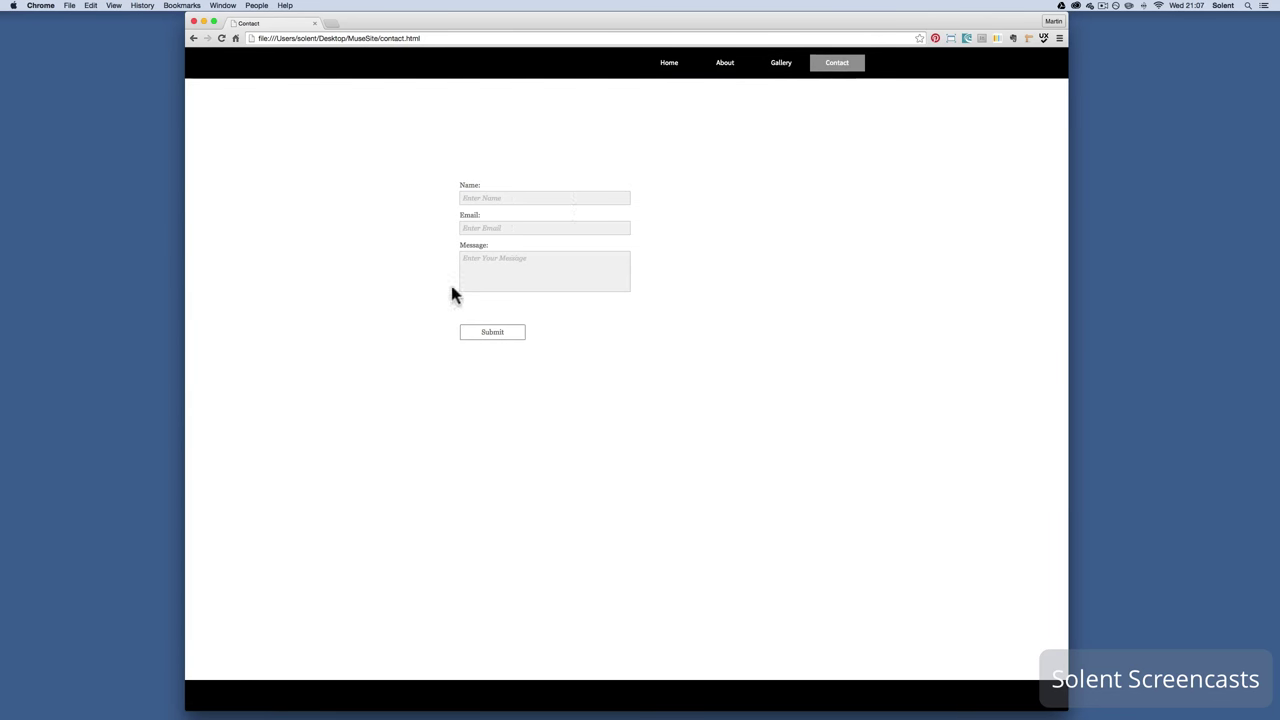
pyautogui.click(675, 76)
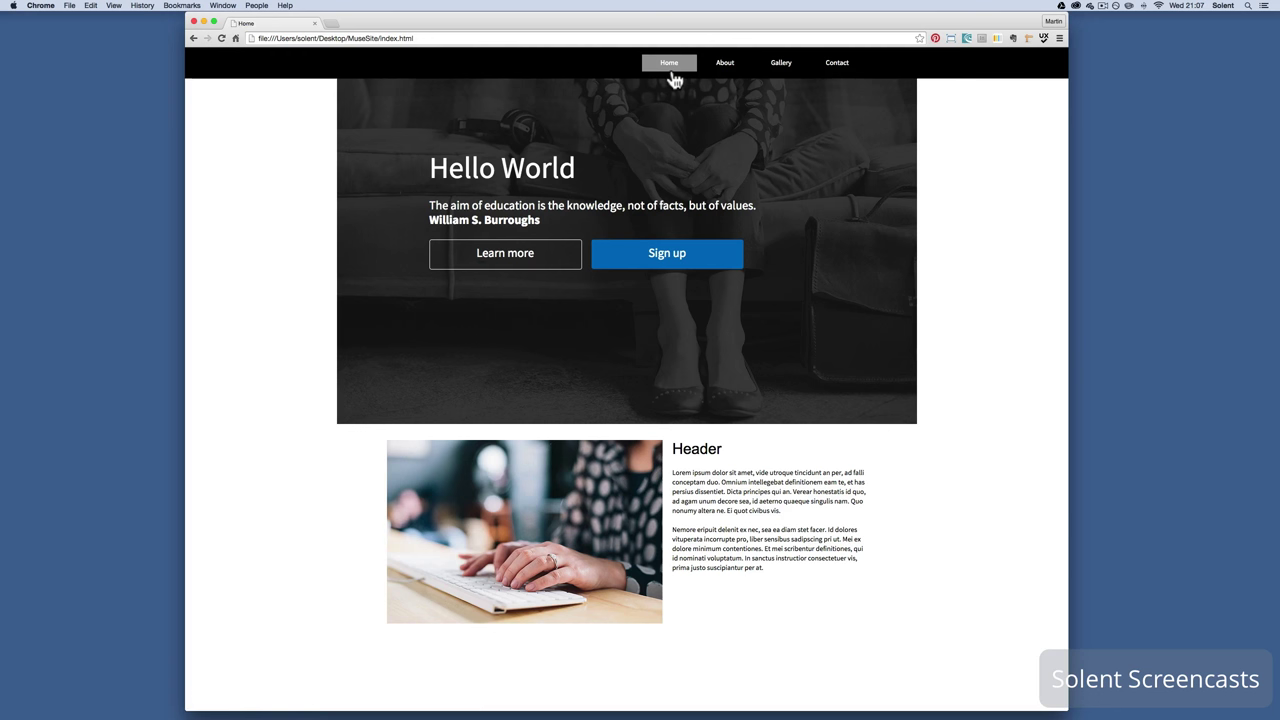
# Test the Learn more and Sign up links on the exported Home page, returning Home after each, and look over the page down to its footer
pyautogui.click(548, 258)
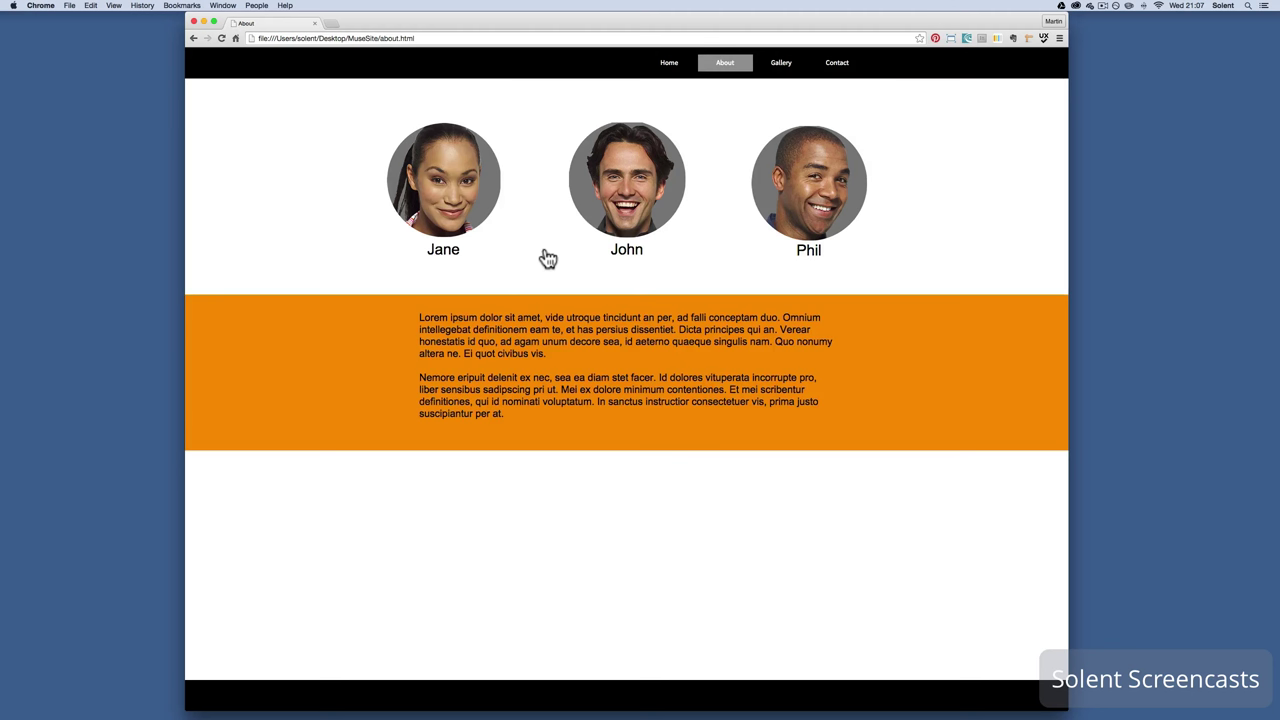
pyautogui.click(679, 68)
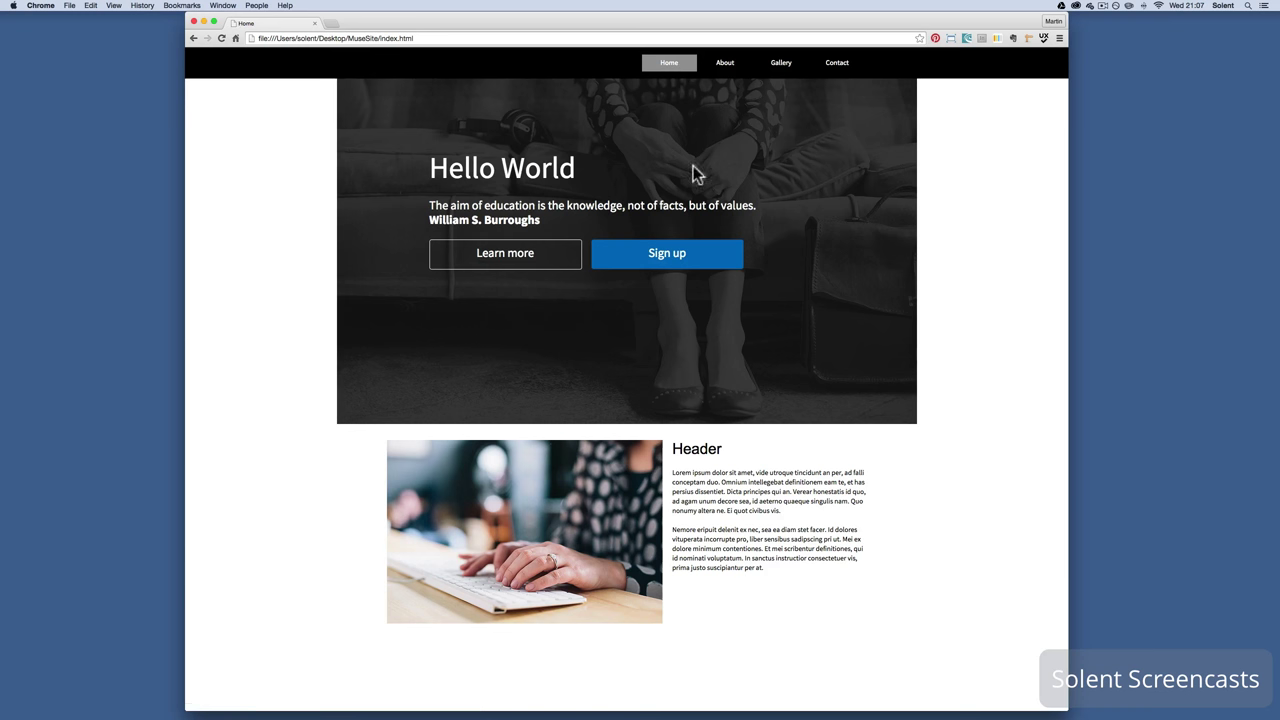
pyautogui.click(674, 259)
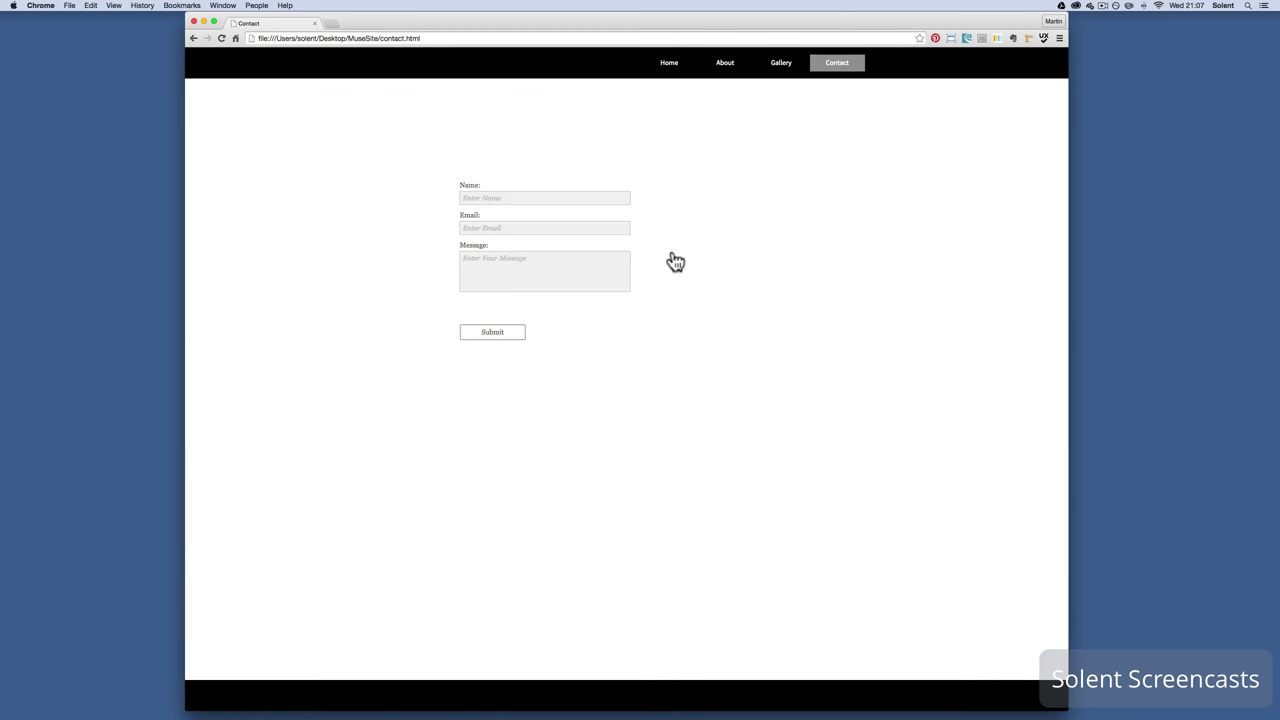
pyautogui.click(667, 75)
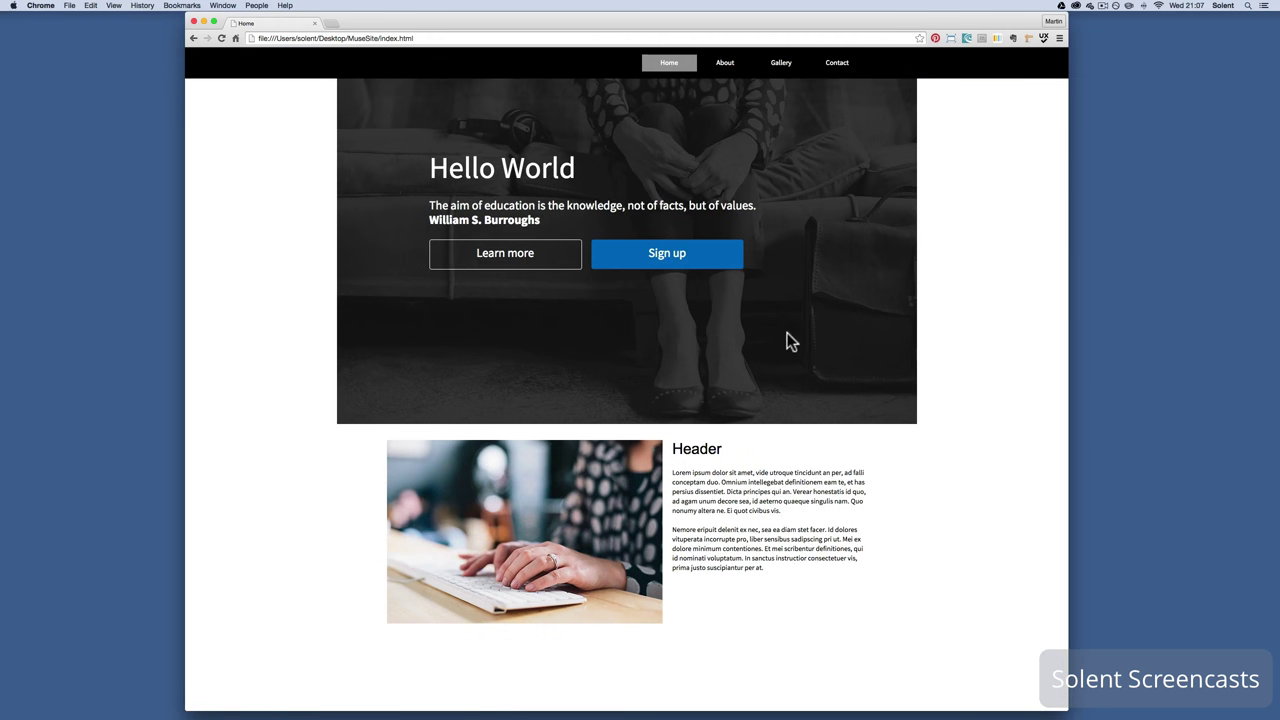
pyautogui.scroll(-1, 788, 341)
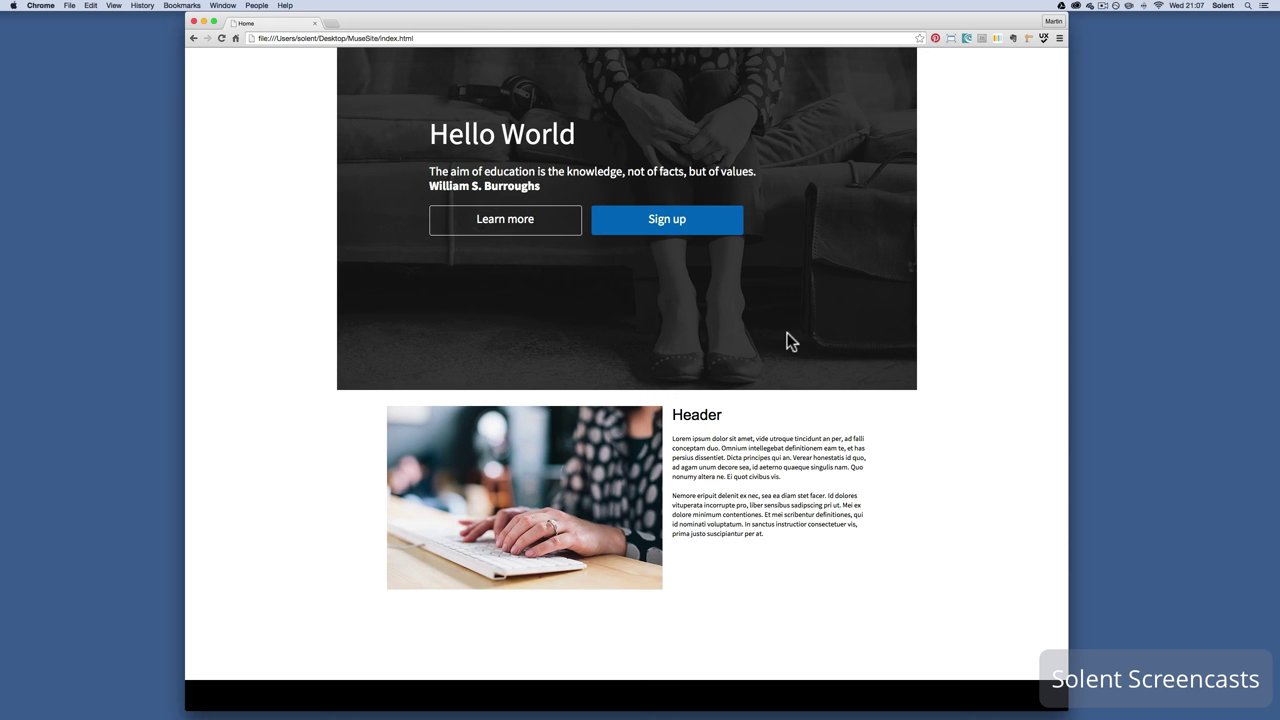
pyautogui.scroll(1, 648, 68)
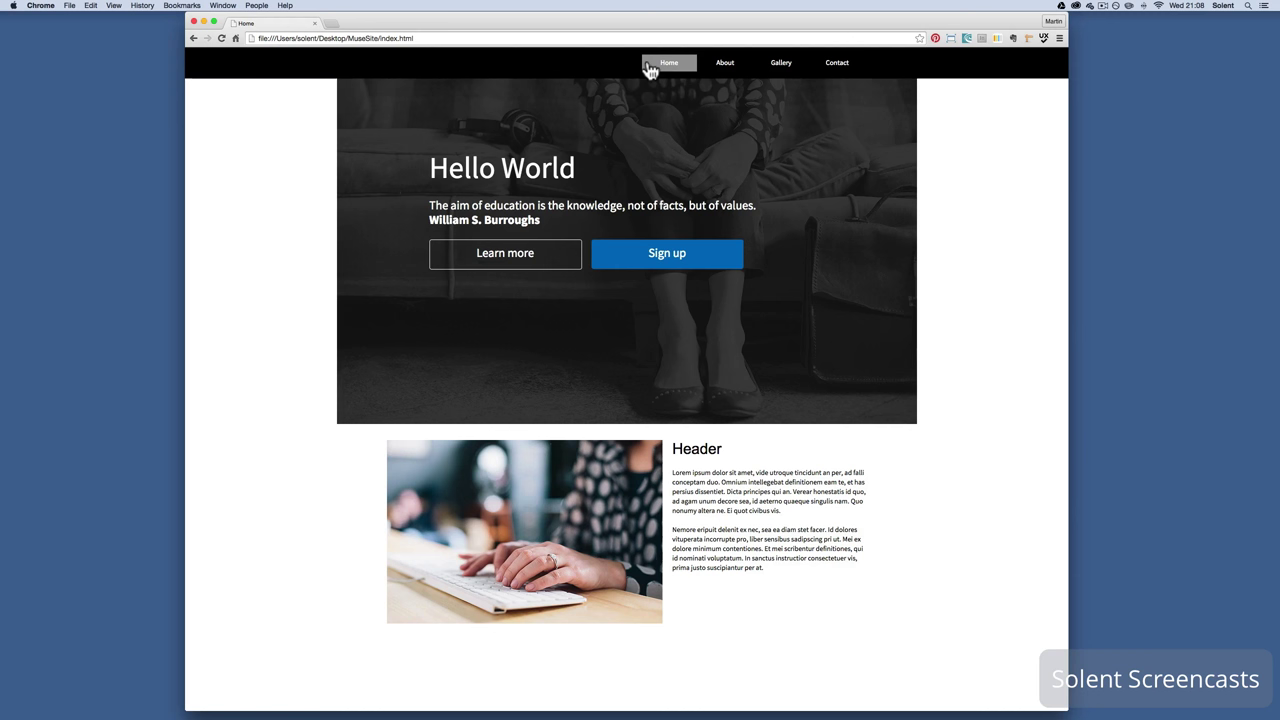